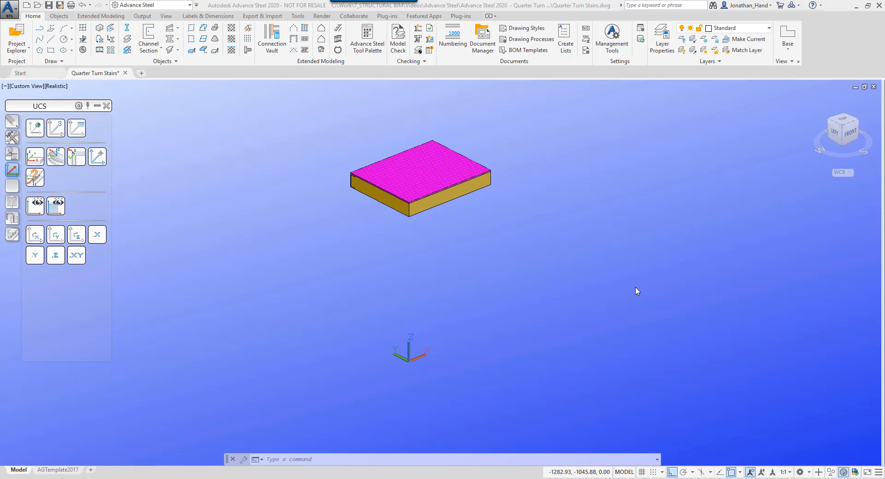
middle_click_drag(553, 273, 517, 269, "shift")
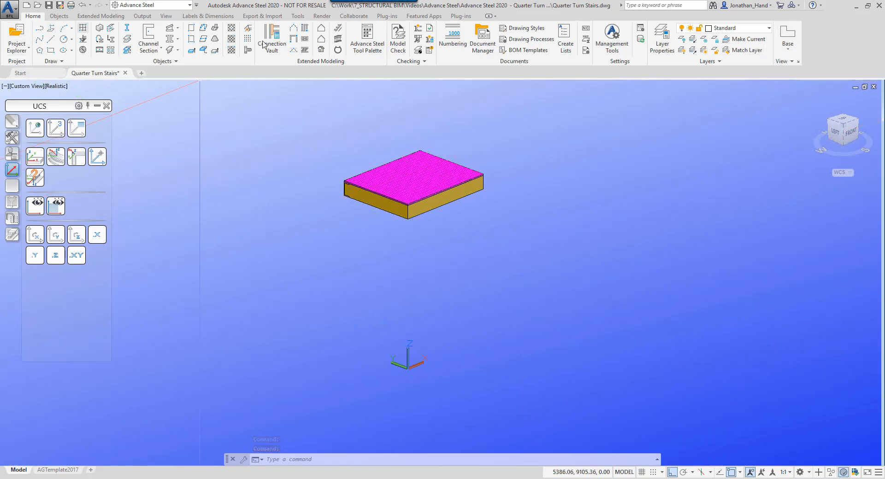
left_click(337, 32)
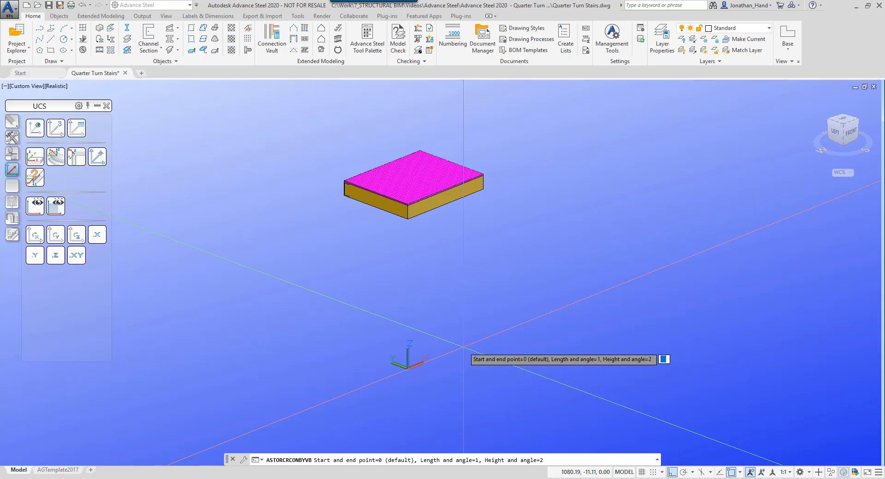
key("Escape")
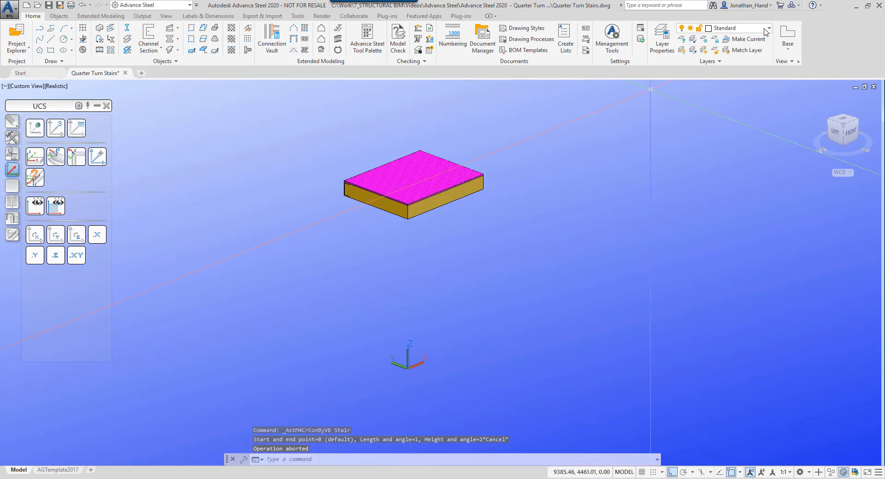
Turn on the Construction layer to display the stair layout lines below the landing platform
left_click(764, 29)
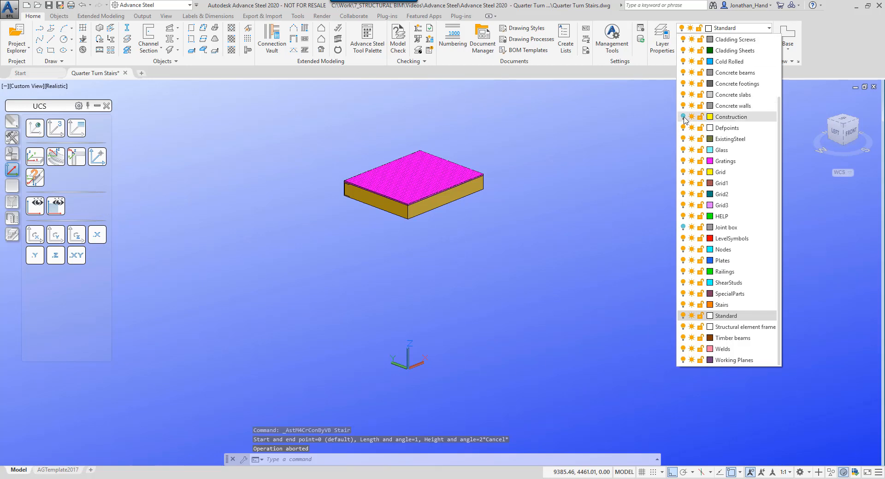
left_click(683, 117)
left_click(603, 172)
scroll(594, 173, "down", 2)
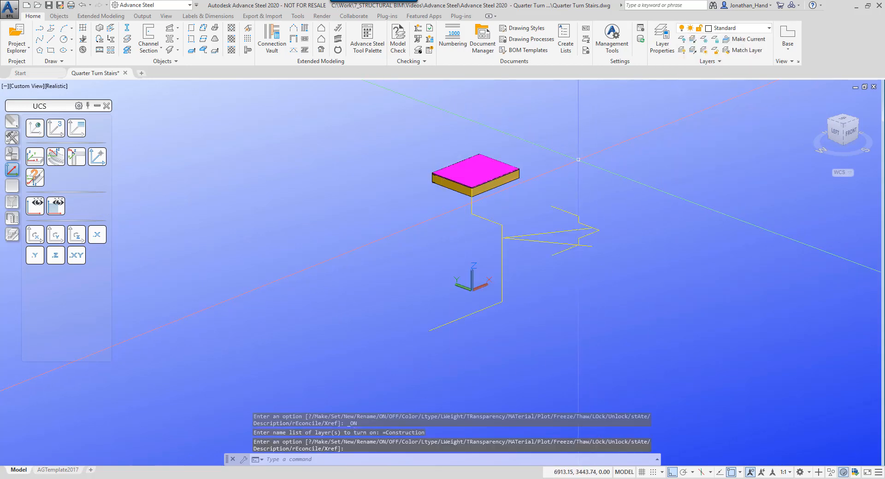
mouse_move(583, 174)
middle_mouse_down()
mouse_move(588, 135)
mouse_move(409, 190)
mouse_move(488, 102)
mouse_move(577, 167)
mouse_move(535, 184)
mouse_move(567, 175)
mouse_move(544, 194)
mouse_move(581, 186)
middle_mouse_up()
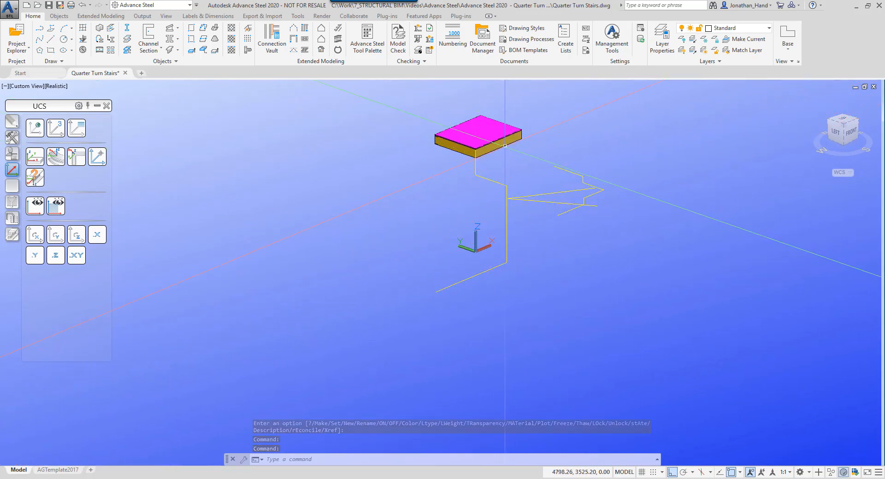
scroll(512, 167, "up", 2)
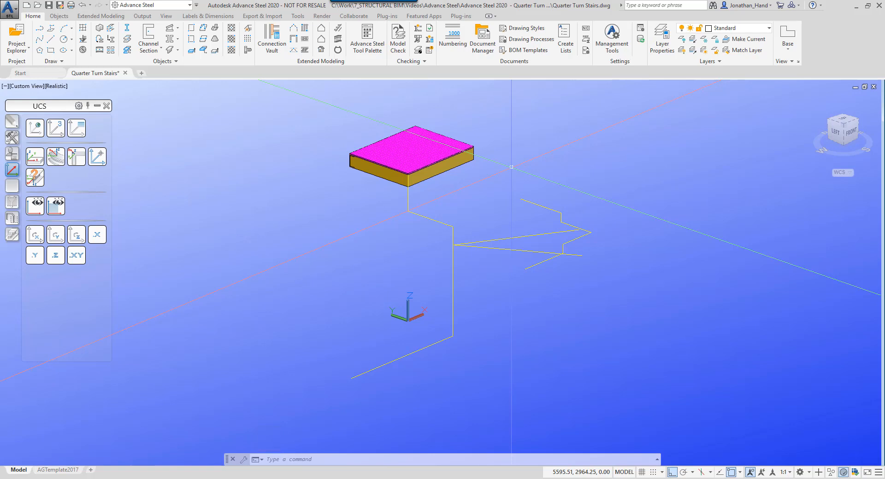
Set the UCS to World and begin a stair by start and end point at the free lower end of the construction lines
left_click(32, 134)
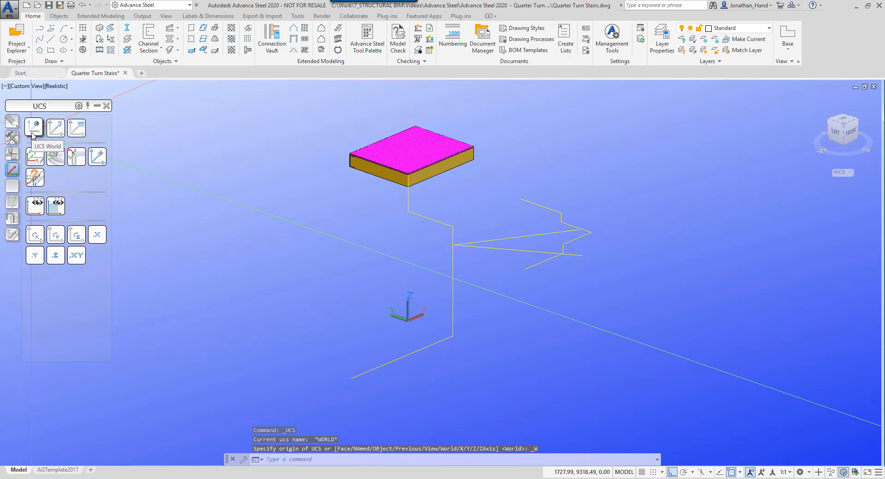
left_click(340, 31)
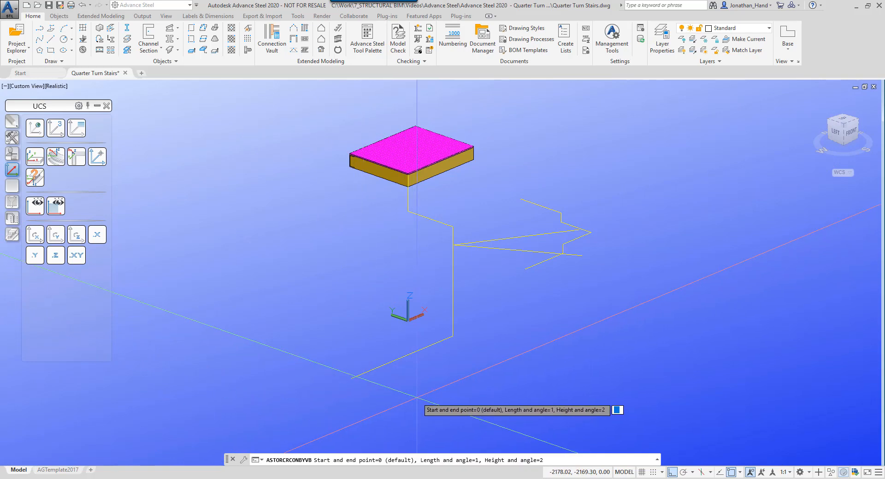
key("Return")
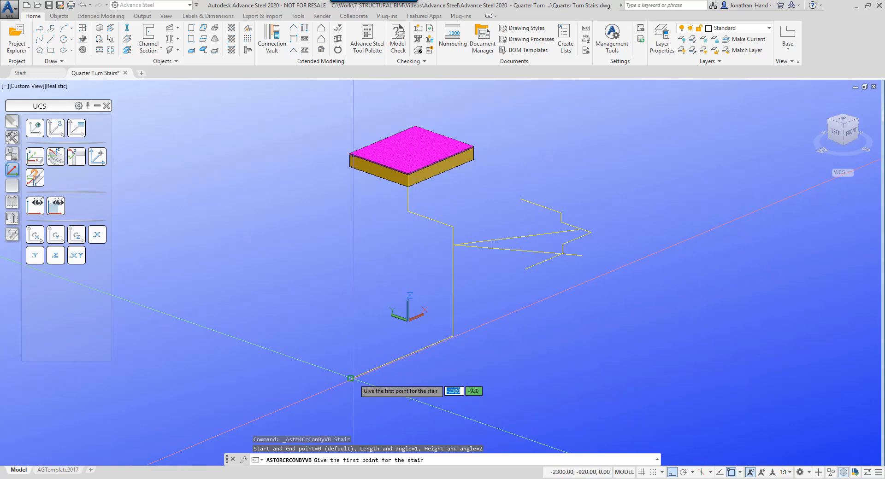
left_click(350, 378)
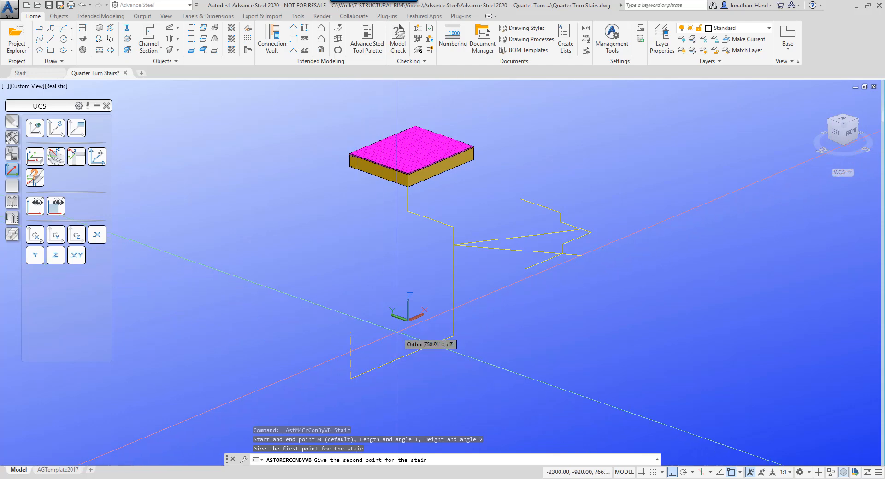
Place the stair's second point on the tall vertical construction line at a height of 1500
scroll(455, 253, "up", 4)
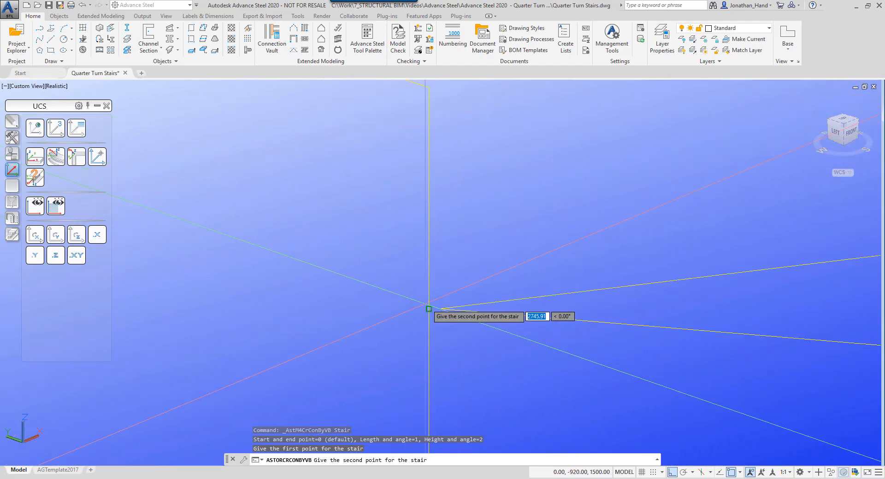
scroll(428, 309, "down", 3)
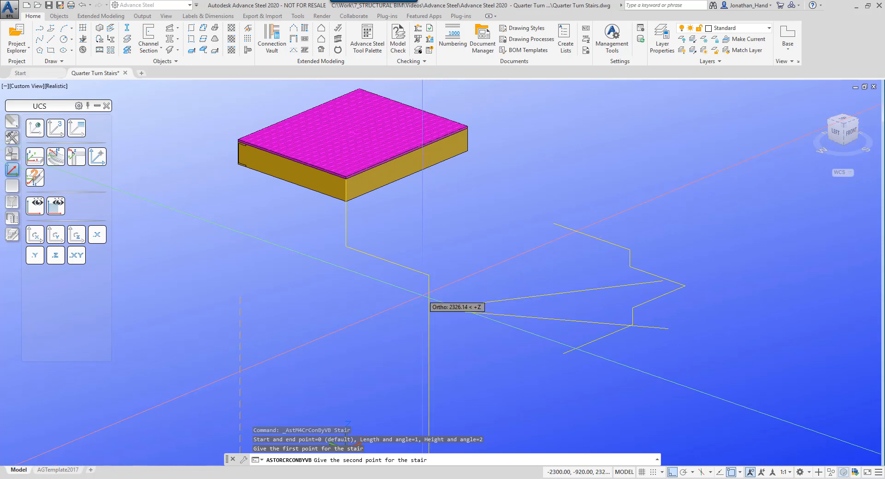
left_click(423, 296)
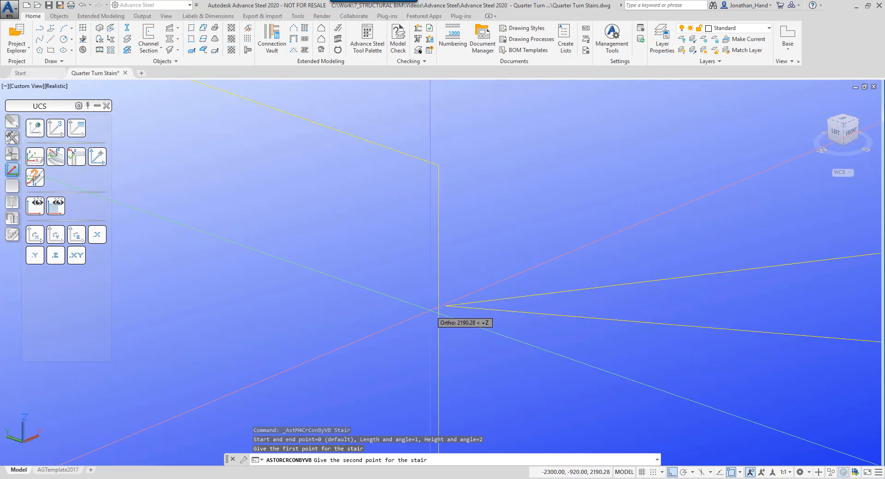
left_click(438, 306)
scroll(438, 306, "down", 5)
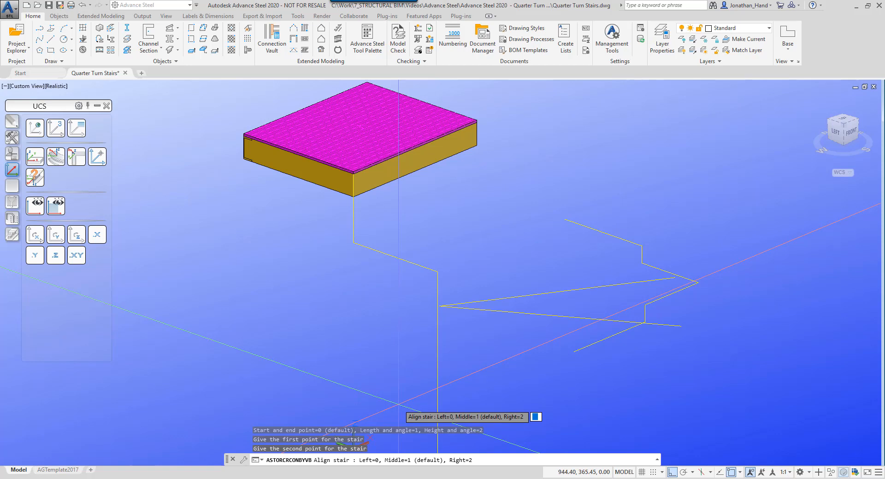
Align the stair to the right of the picked points, create it and close its properties
type("2")
key("Return")
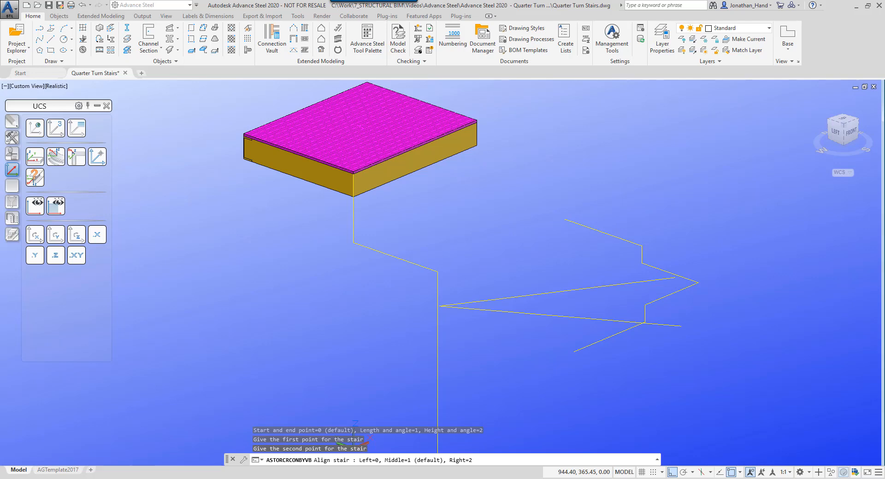
type("2")
key("Return")
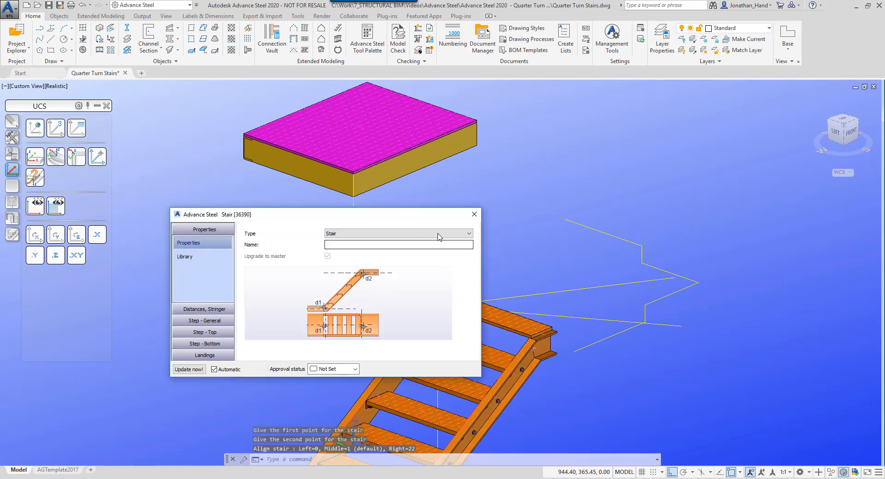
left_click(473, 214)
scroll(474, 214, "down", 4)
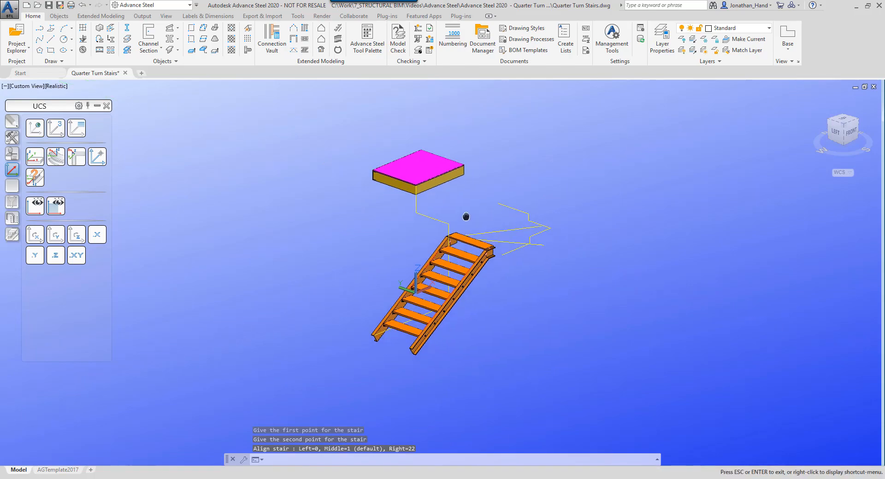
Open the joint properties of the new stair through one of its treads, keeping the dialog clear of the model
middle_click_drag(466, 218, 468, 263, "shift")
left_click(467, 263)
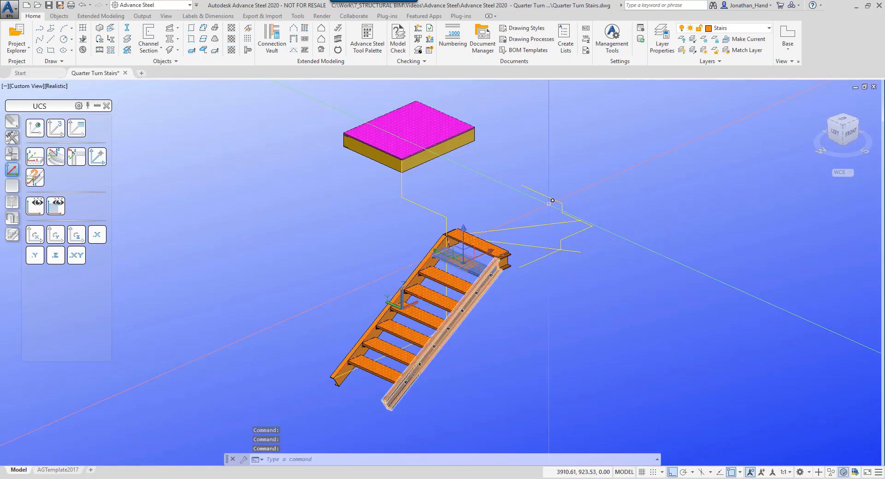
right_click(553, 149)
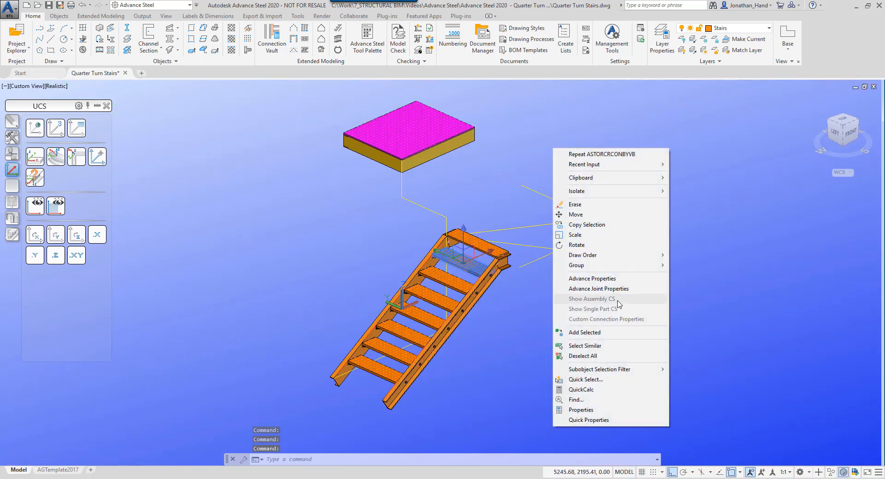
left_click(608, 290)
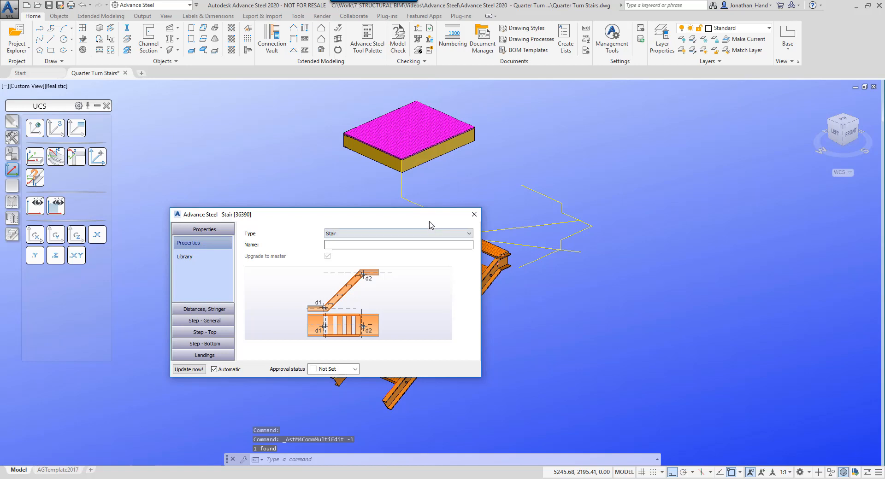
left_click_drag(431, 215, 782, 183)
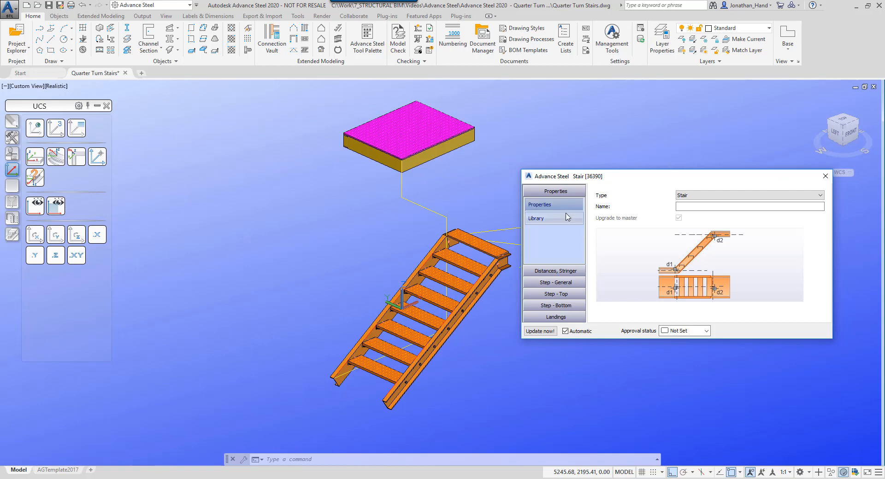
middle_click_drag(493, 324, 409, 275)
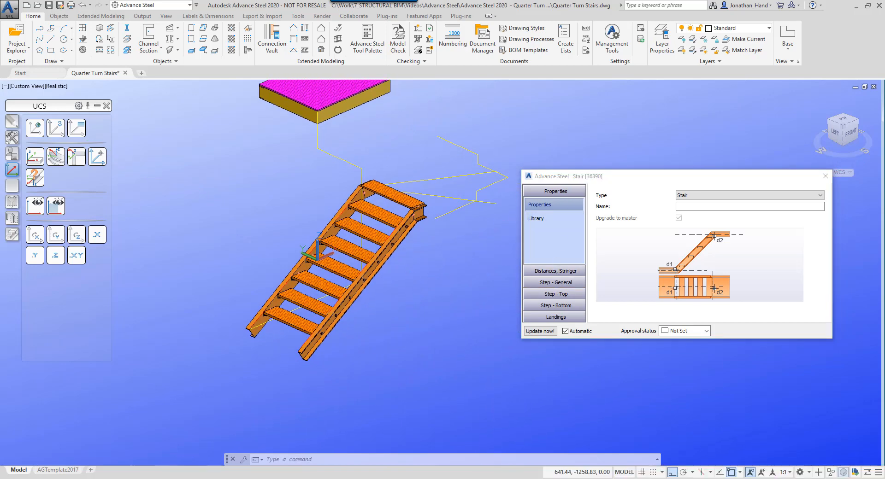
scroll(405, 249, "up", 2)
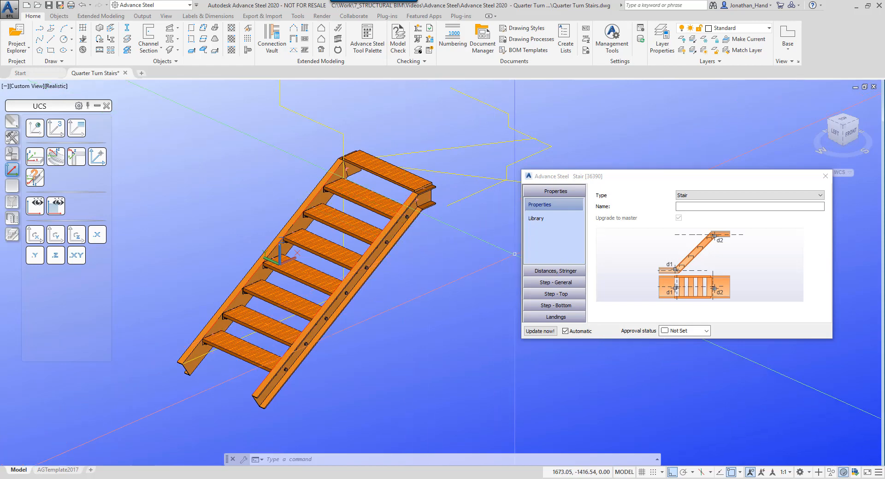
Disable sizing the treads from the 2R+G formula and set the stair's going to 230
left_click(549, 271)
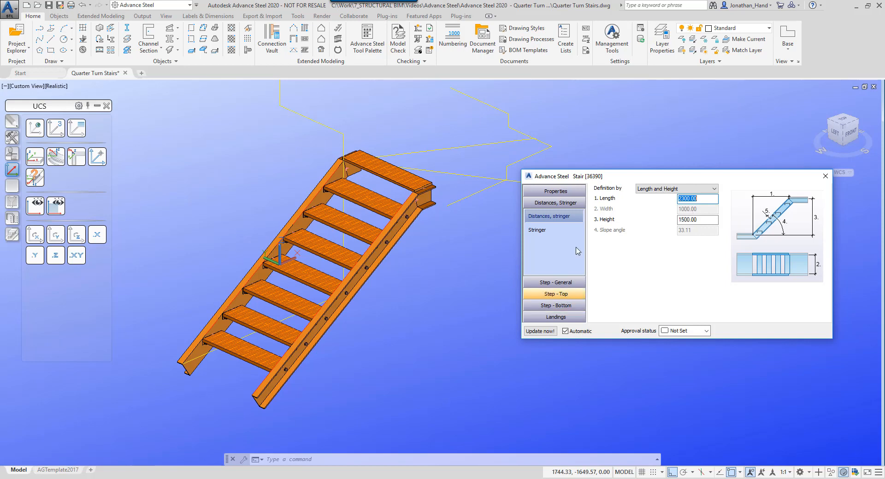
left_click(562, 287)
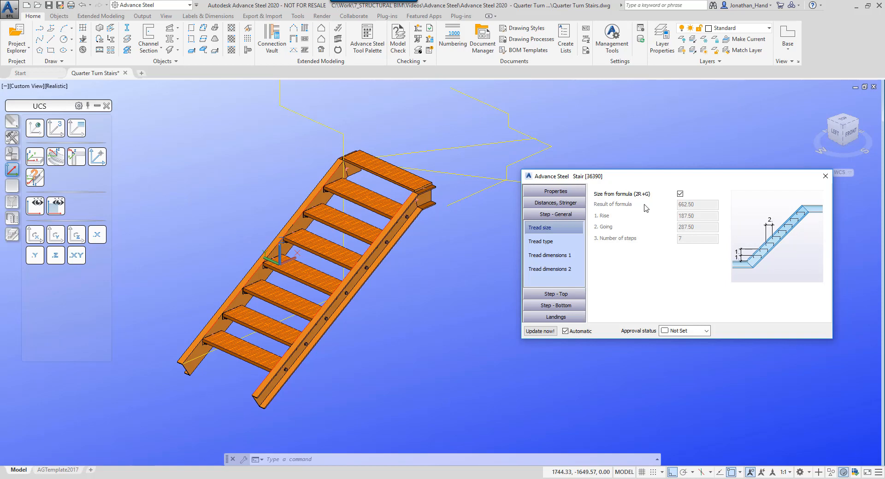
left_click(679, 194)
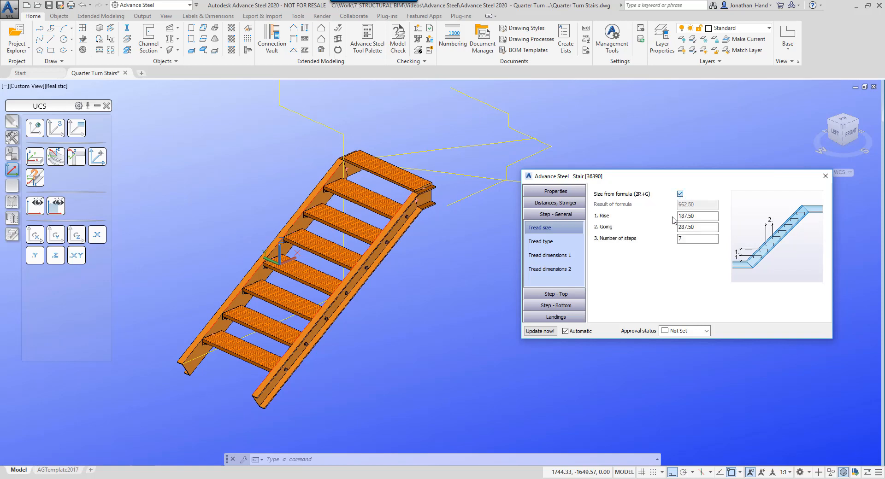
left_click(704, 229)
type("230")
key("Return")
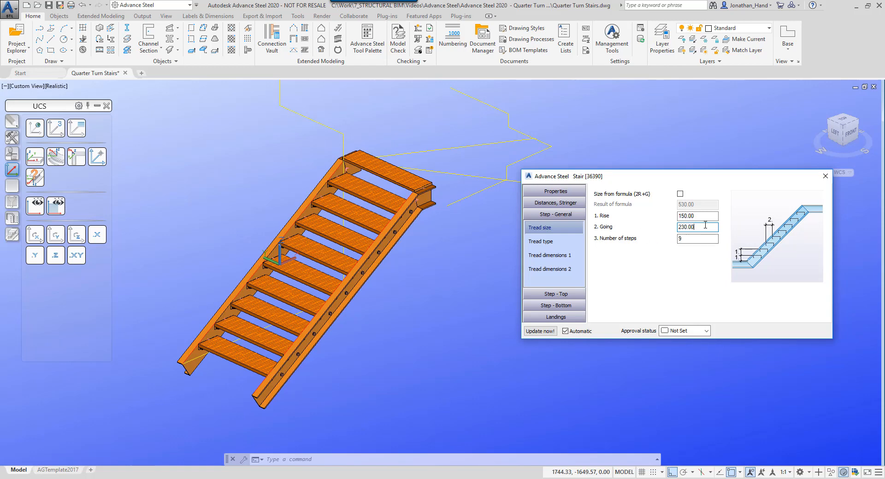
Review the tread dimensions and change the stair's tread type to Type 7
left_click(551, 242)
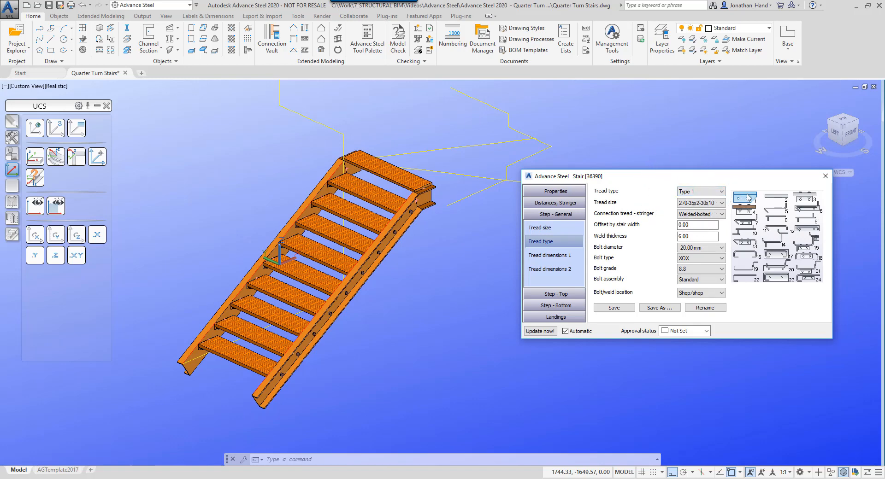
left_click(551, 263)
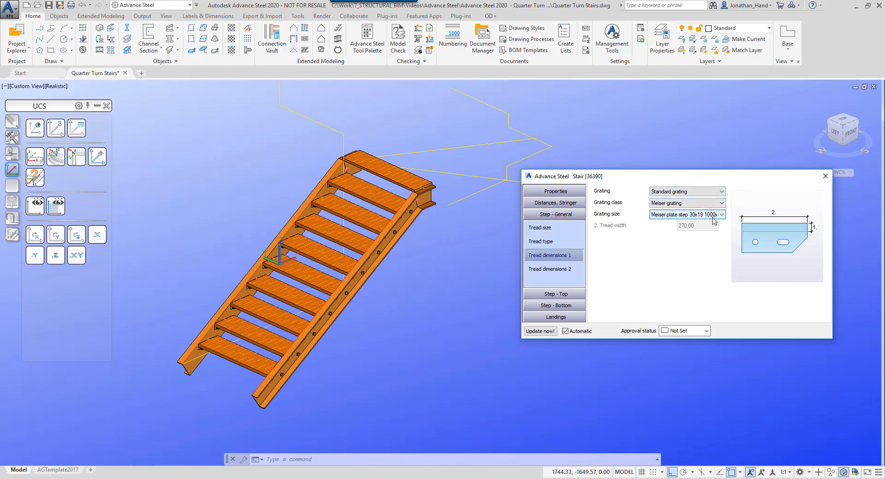
left_click(560, 241)
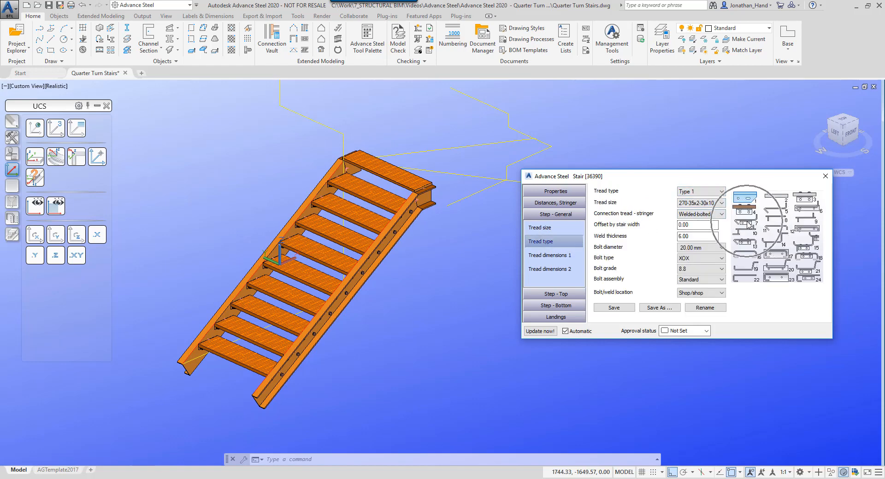
left_click(698, 191)
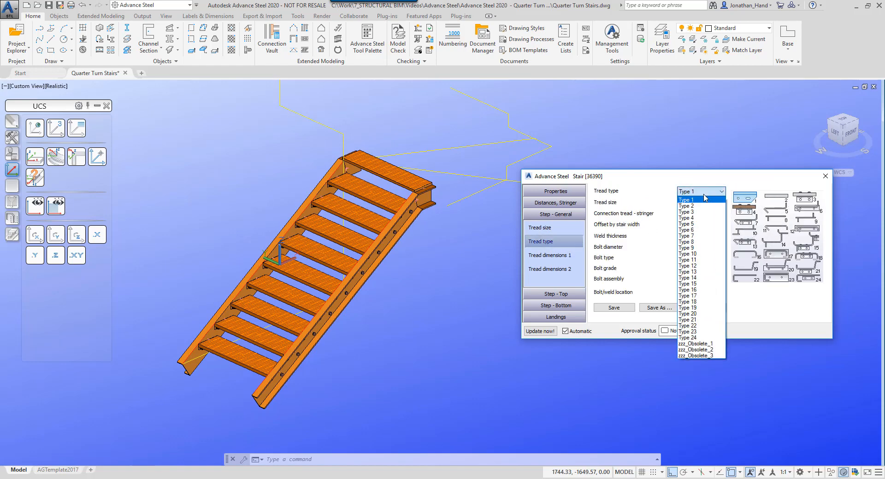
left_click(696, 236)
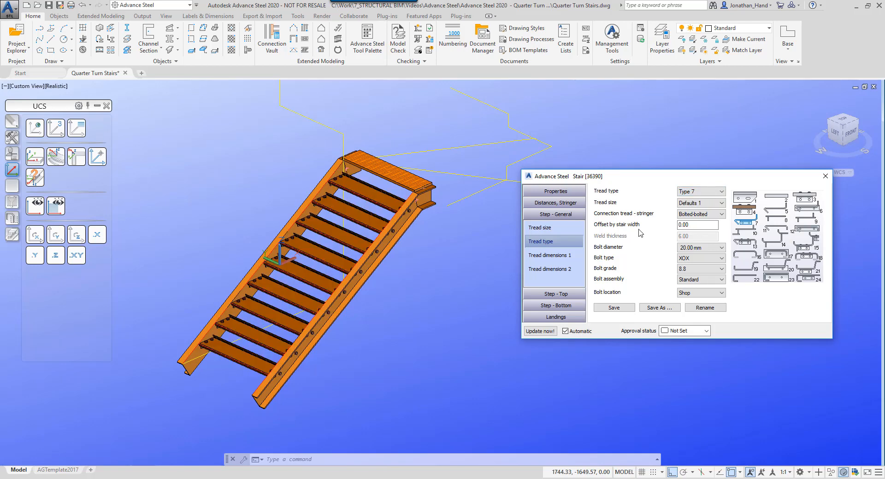
Set the stair's width to 1480 in its distance settings
left_click(555, 203)
double_click(708, 209)
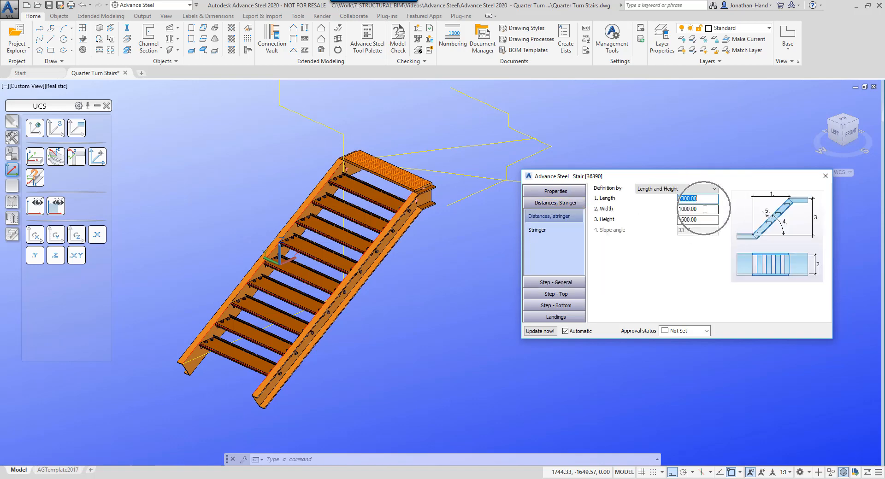
type("1")
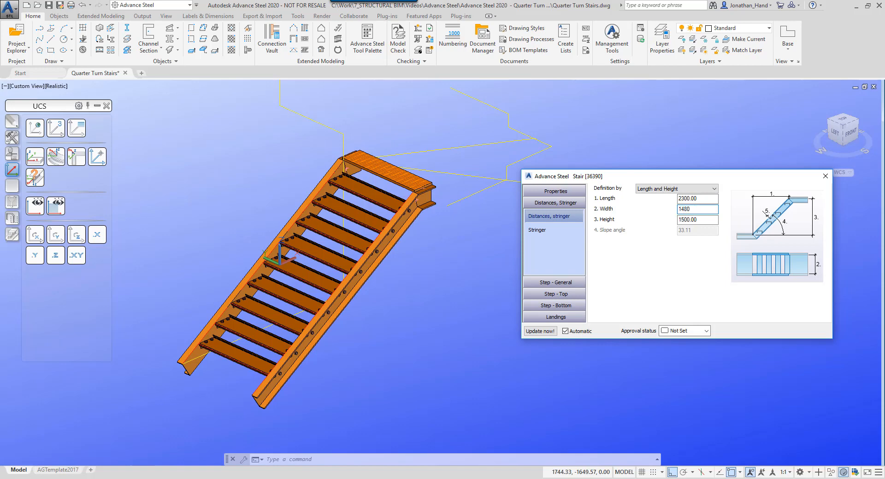
Apply the stair width of 1480 and open the tread type settings of the stair
type("480")
key("Return")
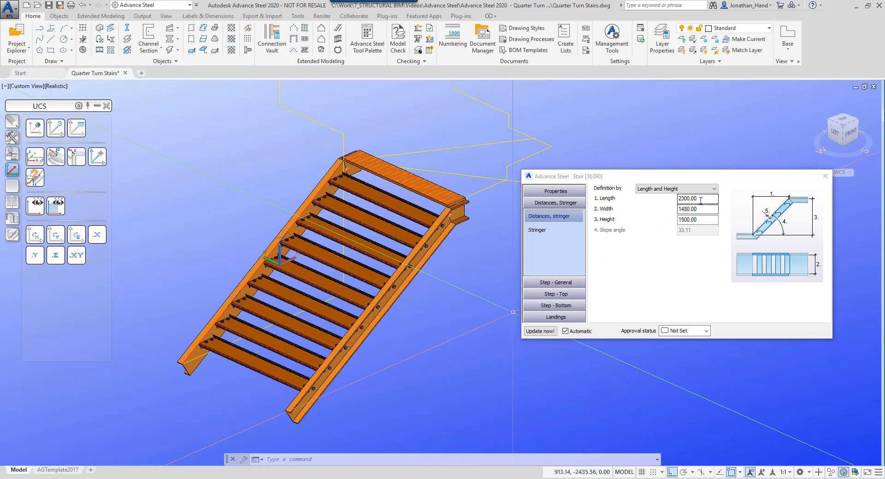
left_click(572, 282)
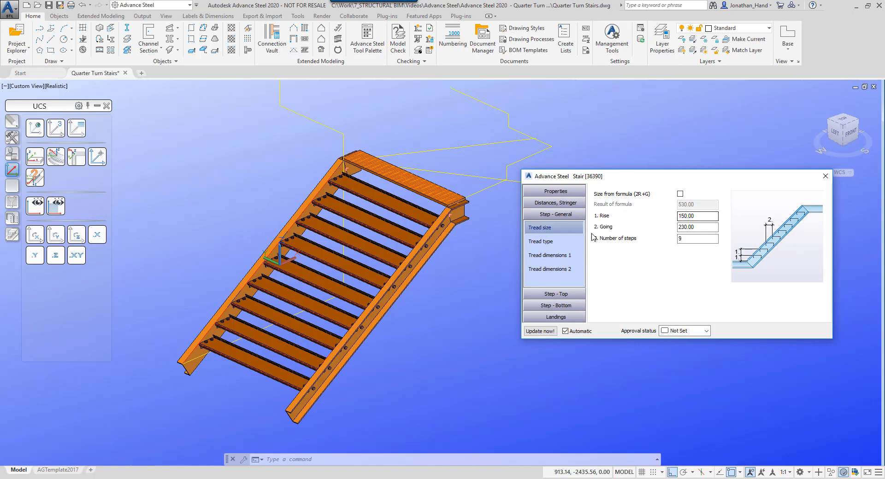
left_click(573, 242)
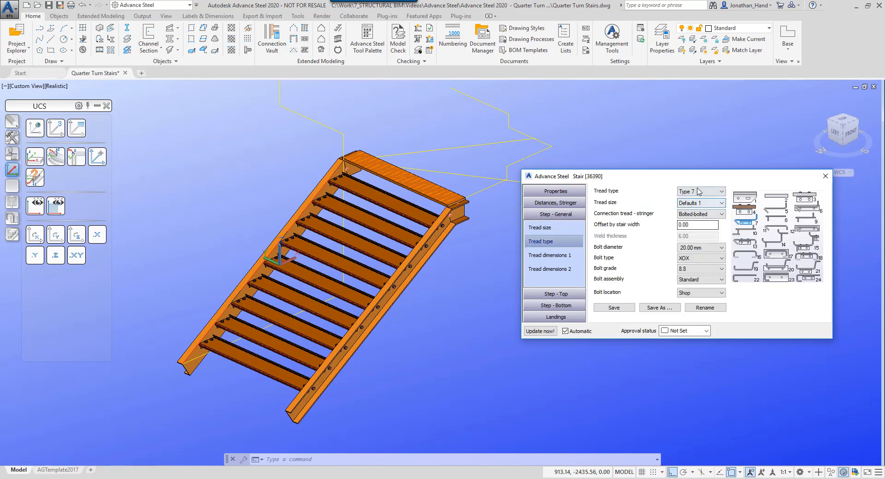
Inspect the tread brackets from below and set the tread-to-stringer connection to Welded-bolted
middle_click_drag(470, 264, 331, 198, "shift")
key("Escape")
scroll(404, 289, "up", 10)
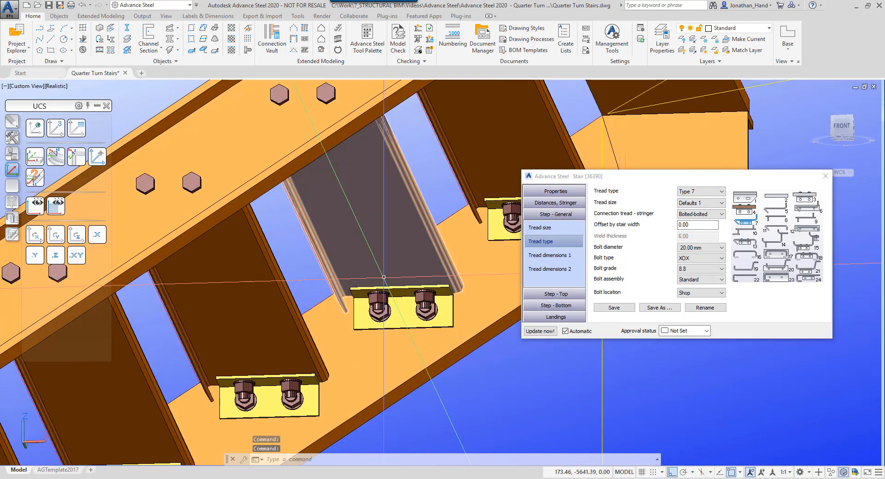
middle_click_drag(404, 289, 374, 235)
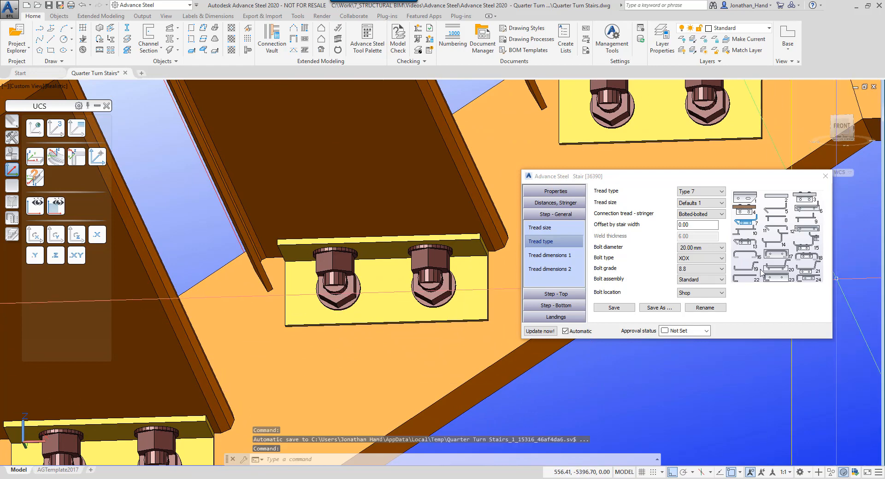
left_click(722, 215)
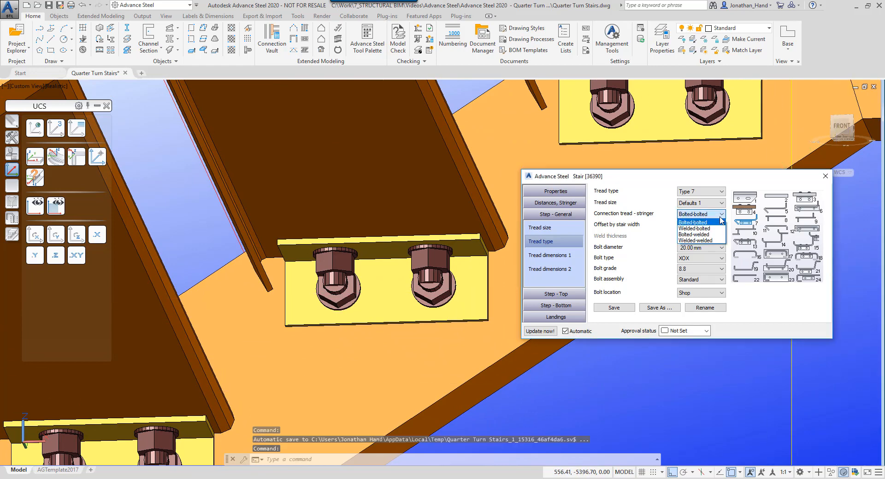
left_click(696, 230)
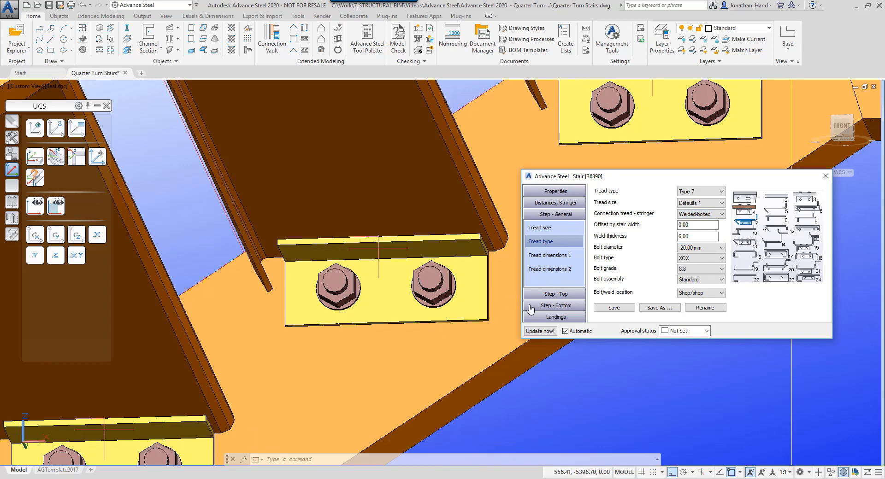
Show the stair from the front in the 2D Wireframe visual style, framed on the lower treads
scroll(513, 386, "down", 6)
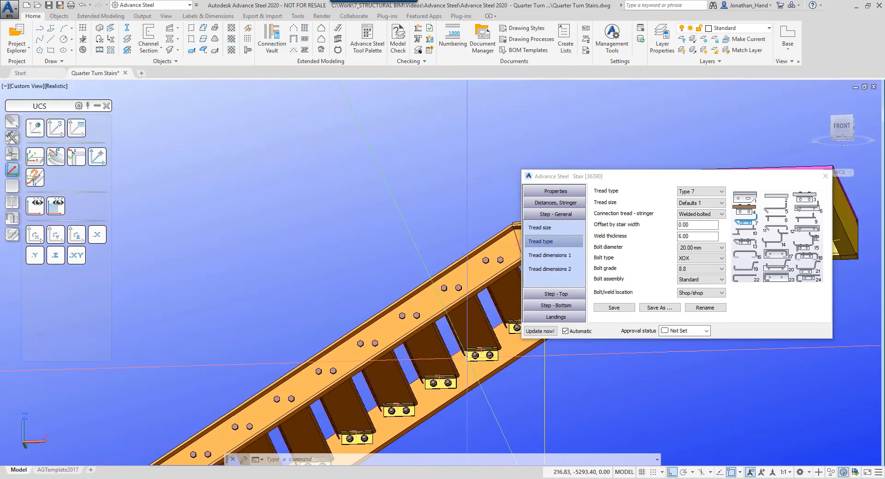
left_click(842, 125)
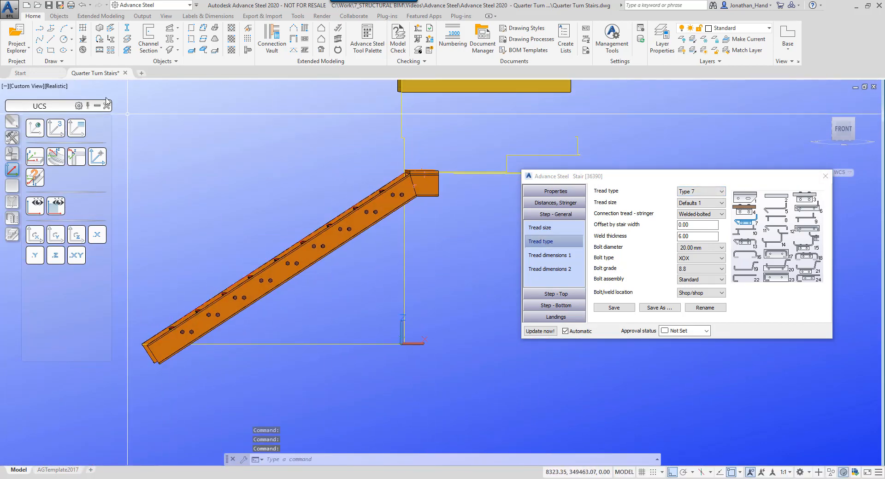
left_click(58, 86)
left_click(81, 111)
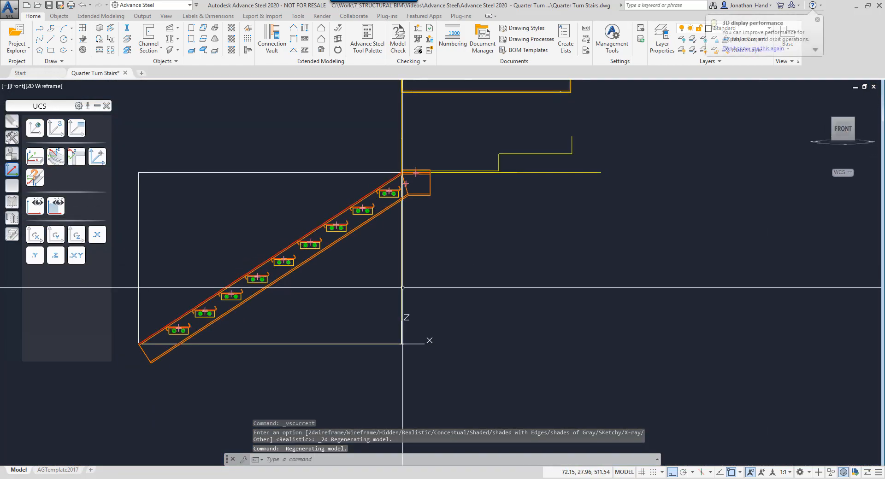
scroll(369, 274, "up", 6)
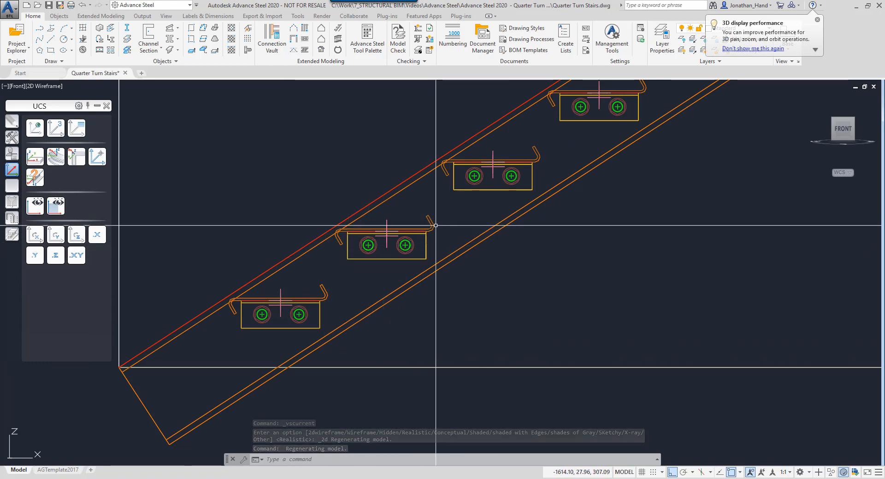
Open the stair's joint properties through a lower tread and set the tread bolt diameter to 16 mm
left_click(387, 230)
right_click(376, 142)
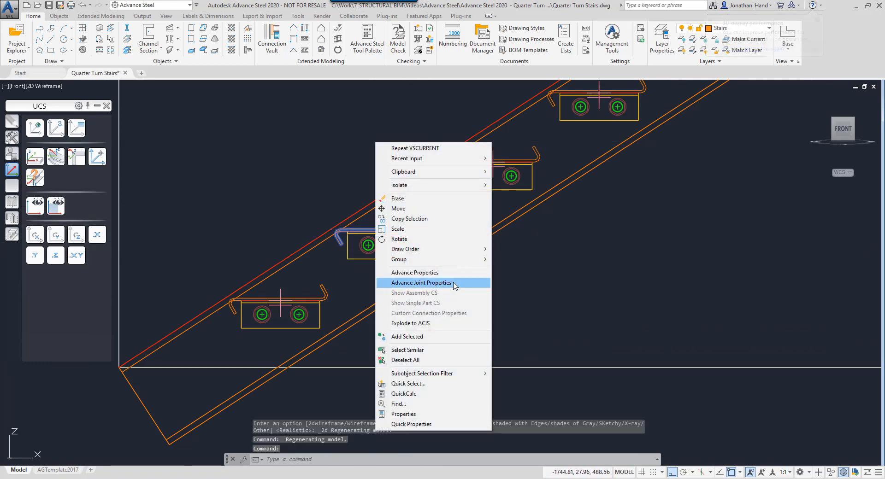
left_click(421, 283)
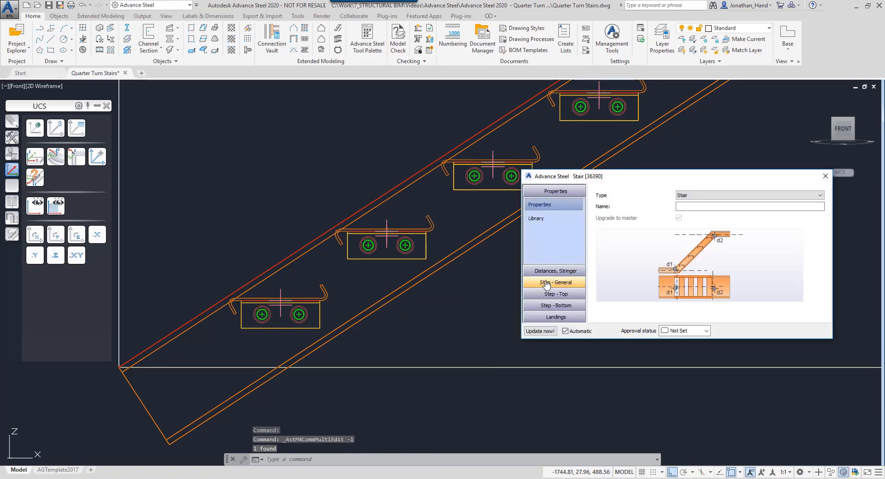
left_click(546, 285)
left_click(549, 248)
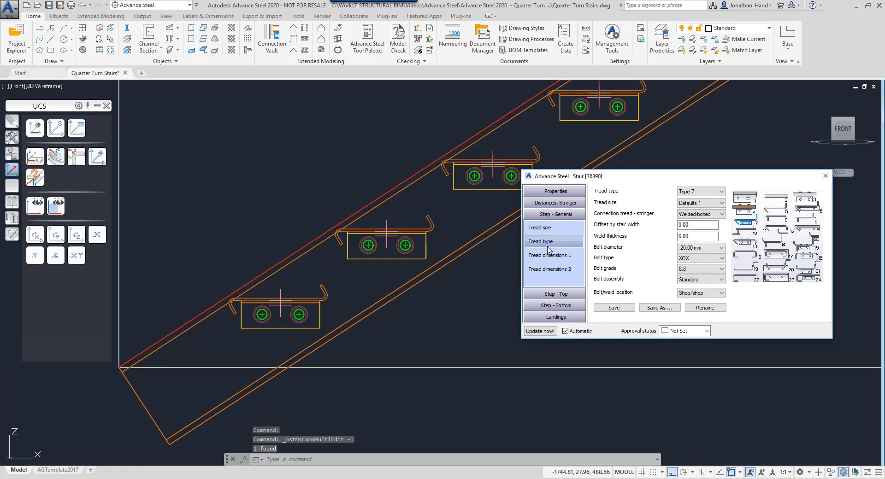
left_click(705, 248)
left_click(700, 290)
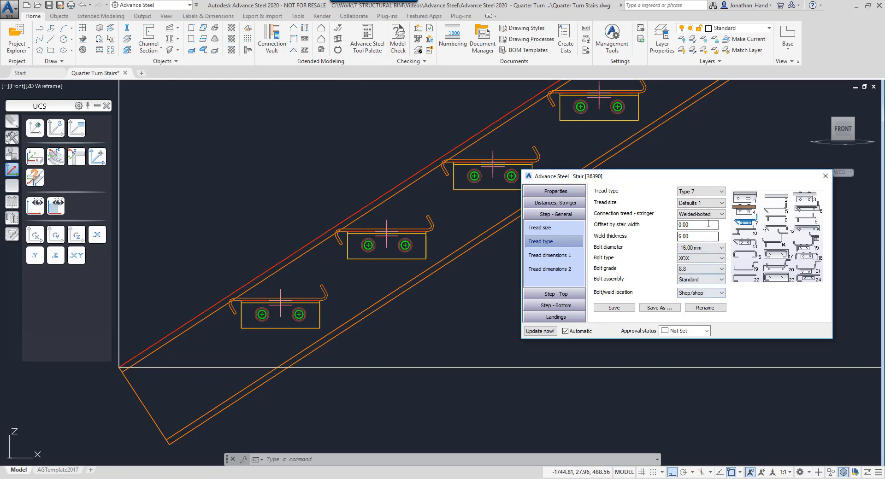
Set both bending angles of the treads to 90 degrees in the first tread dimensions
left_click(561, 258)
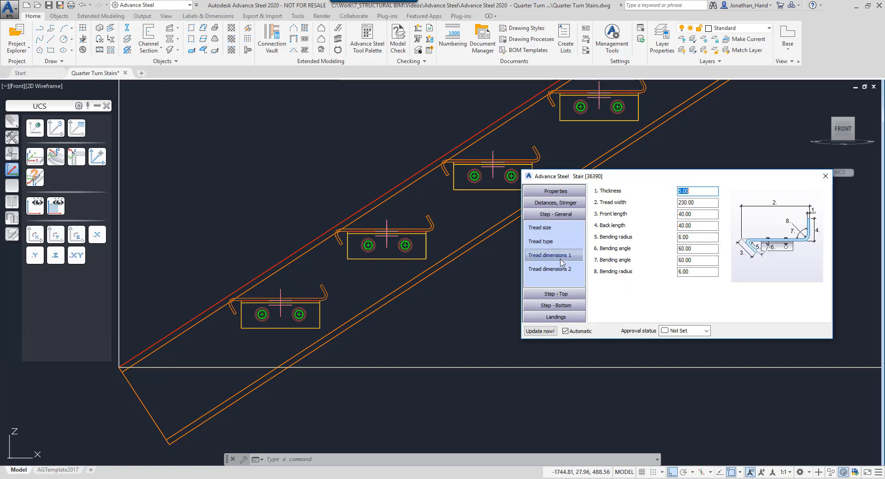
left_click(699, 192)
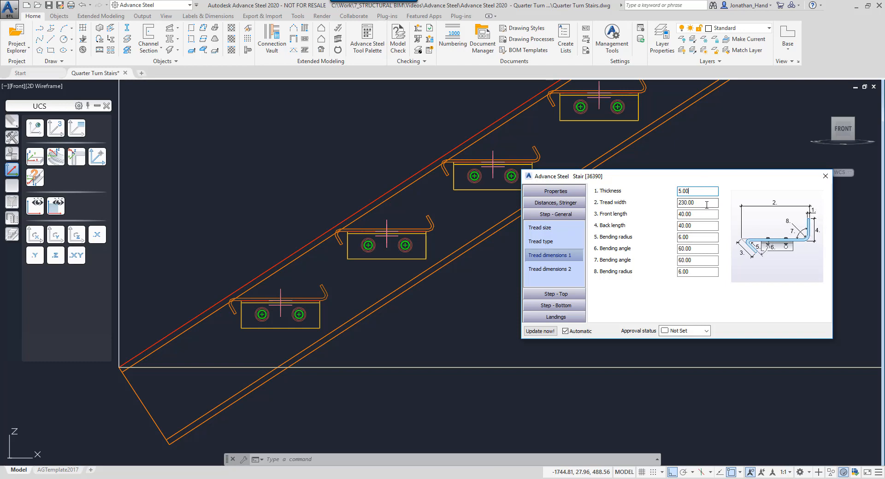
key("Tab")
key("Tab")
key("Tab")
key("Tab")
key("Tab")
type("9")
key("Return")
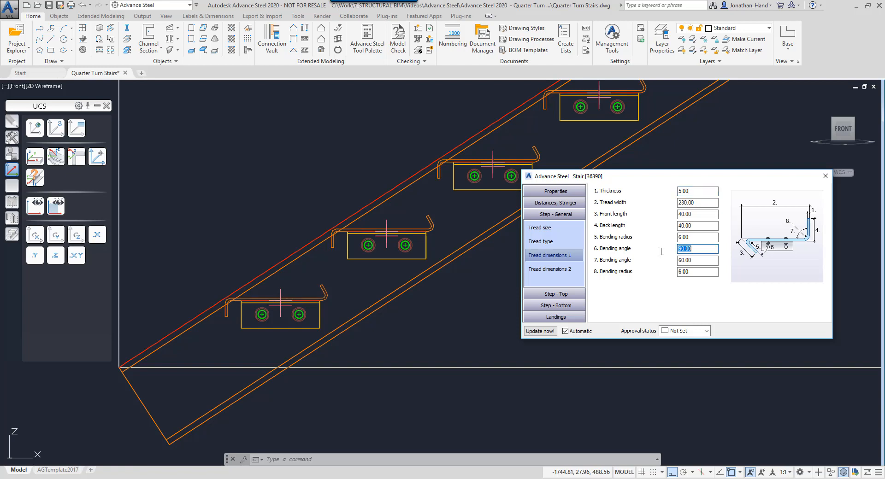
key("Tab")
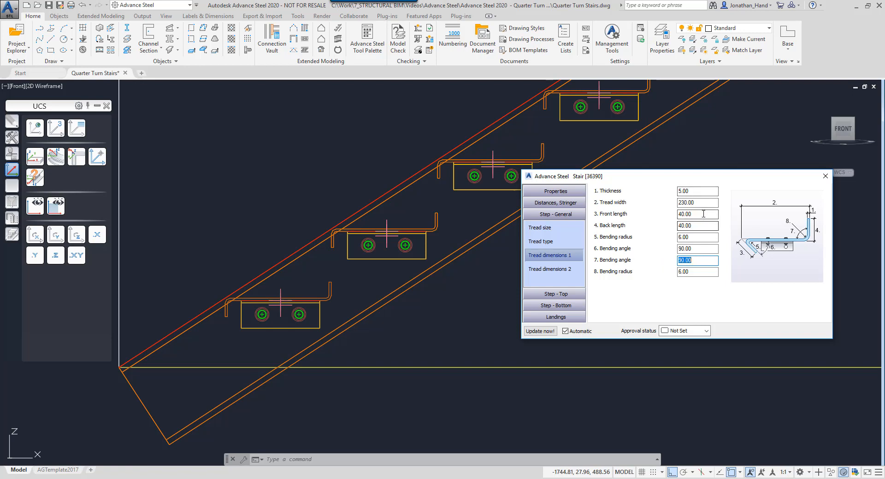
Set the treads' front length to 75 and their back length to 115
left_click(669, 215)
type("75")
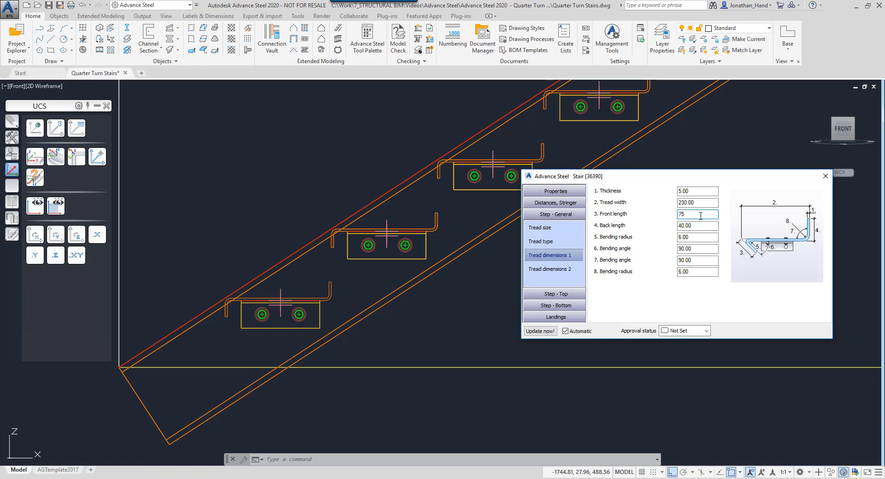
key("Return")
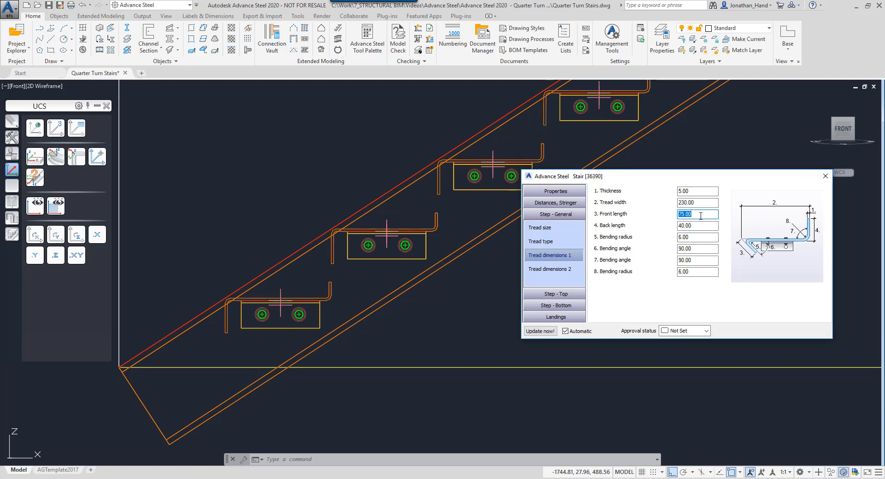
left_click(657, 227)
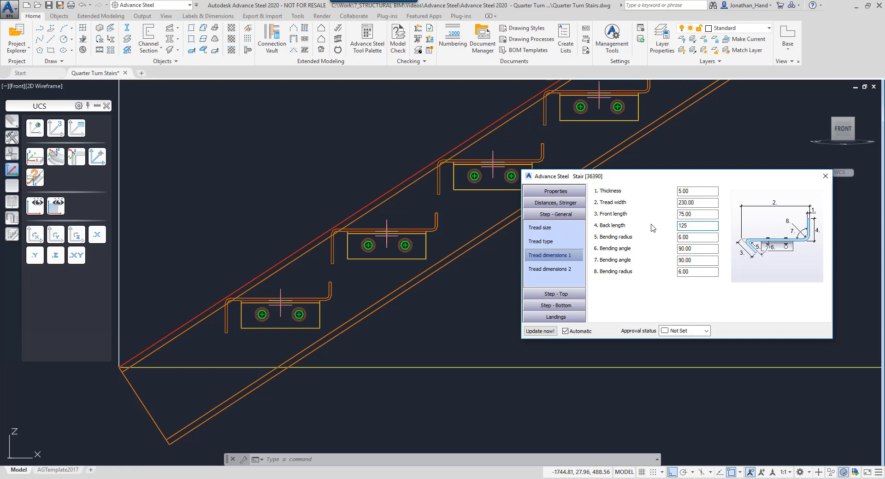
key("Return")
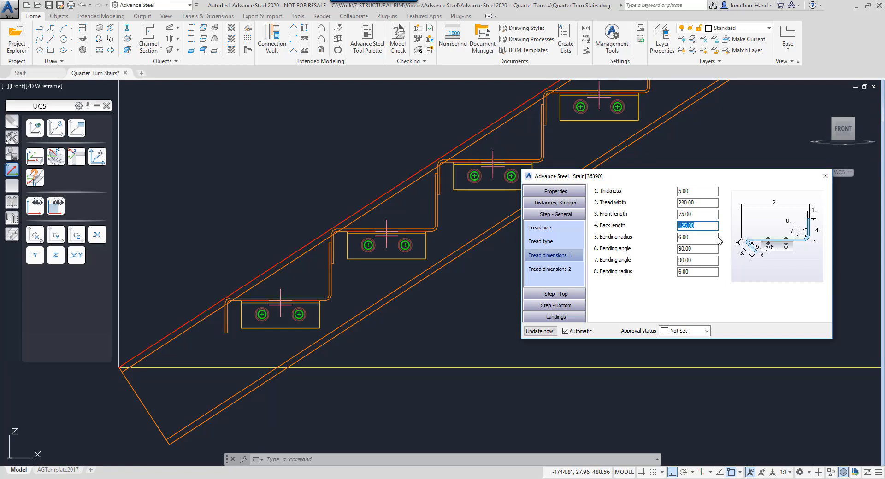
type("115")
key("Return")
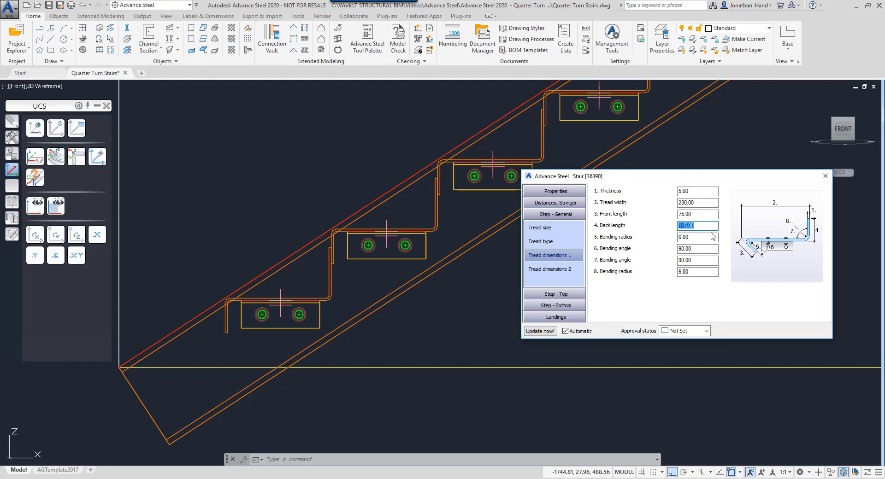
Set the tread width to 240, check how adjoining treads overlap, and close the stair properties
left_click(710, 203)
type("240")
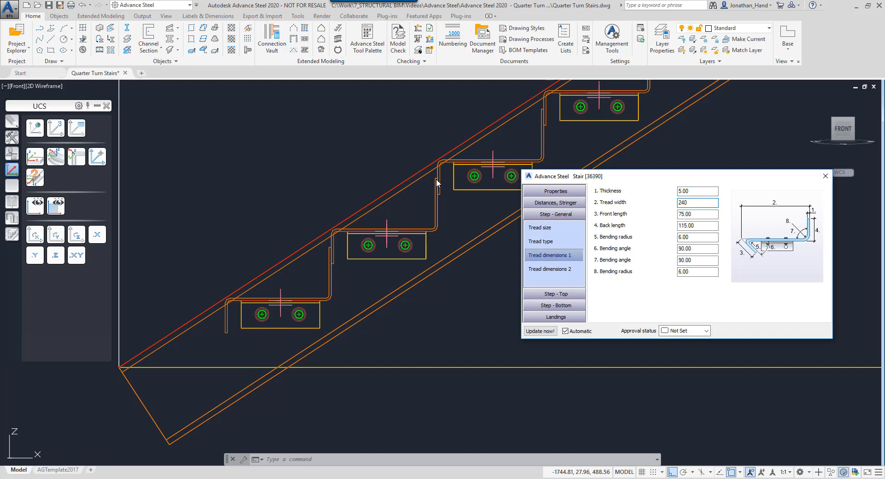
key("Return")
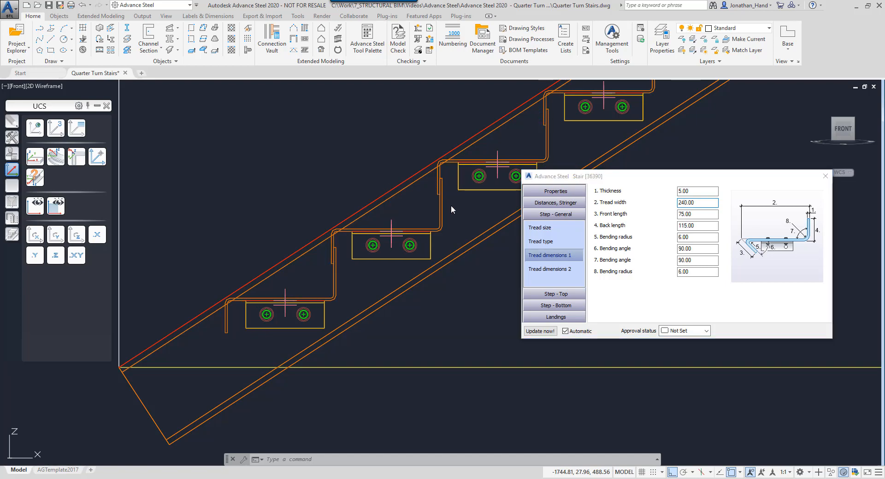
scroll(451, 206, "up", 6)
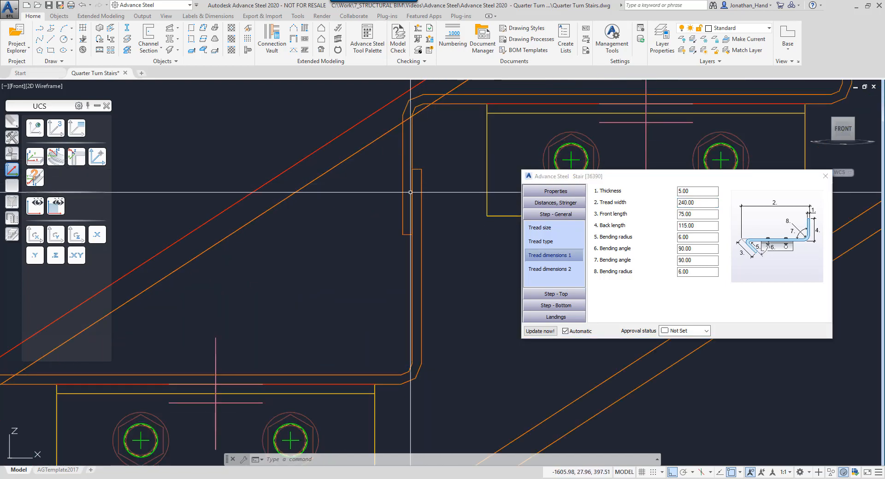
scroll(426, 207, "down", 6)
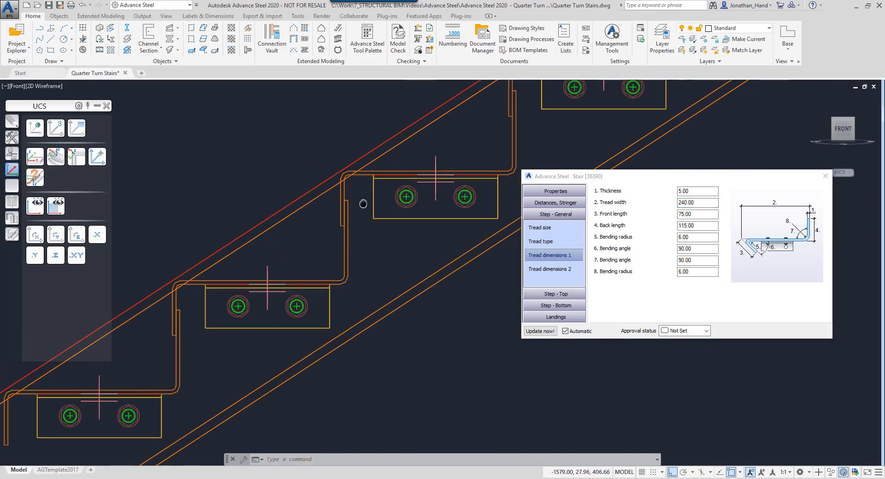
left_click(825, 177)
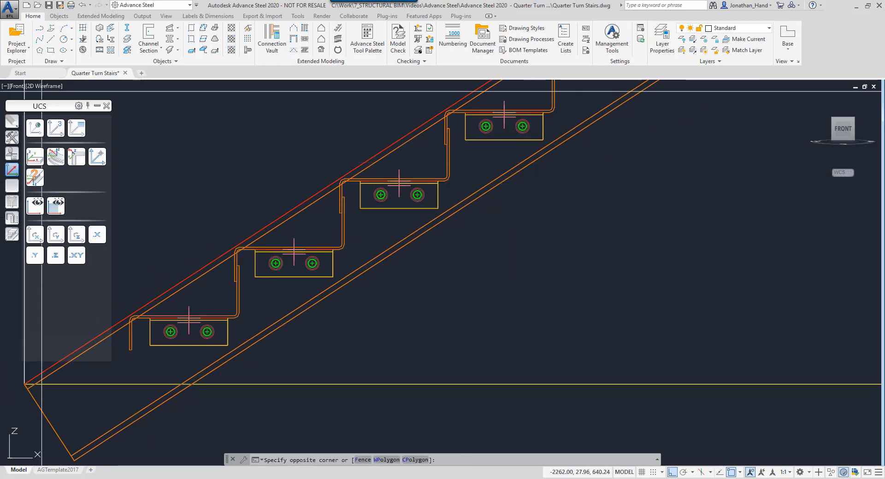
Return the model to the Realistic visual style and the south-west isometric view, framed on the stair
left_click(41, 85)
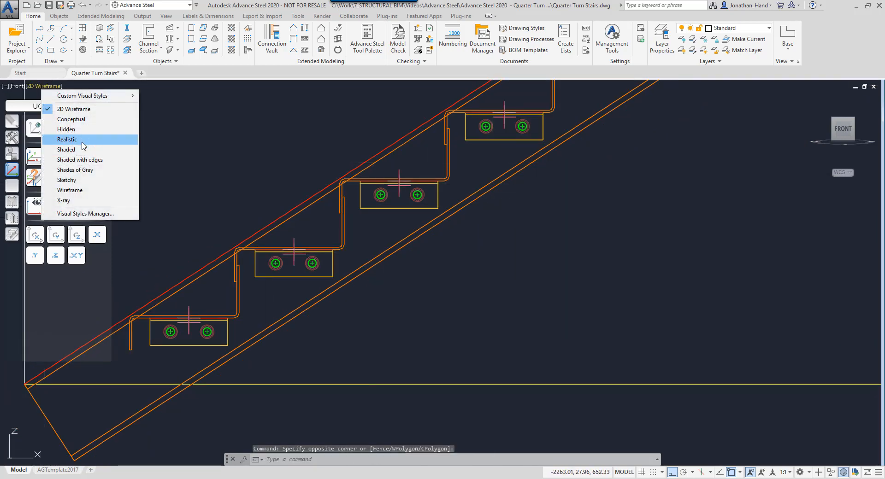
left_click(66, 139)
left_click(832, 121)
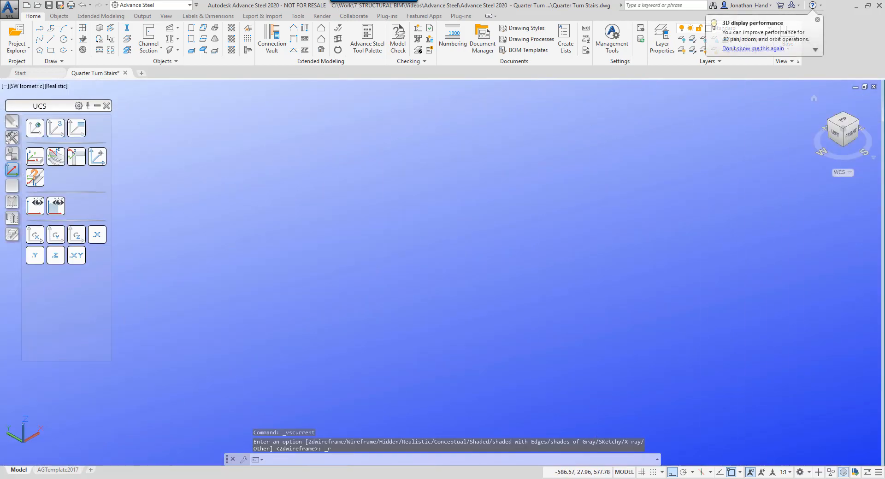
scroll(578, 277, "up", 6)
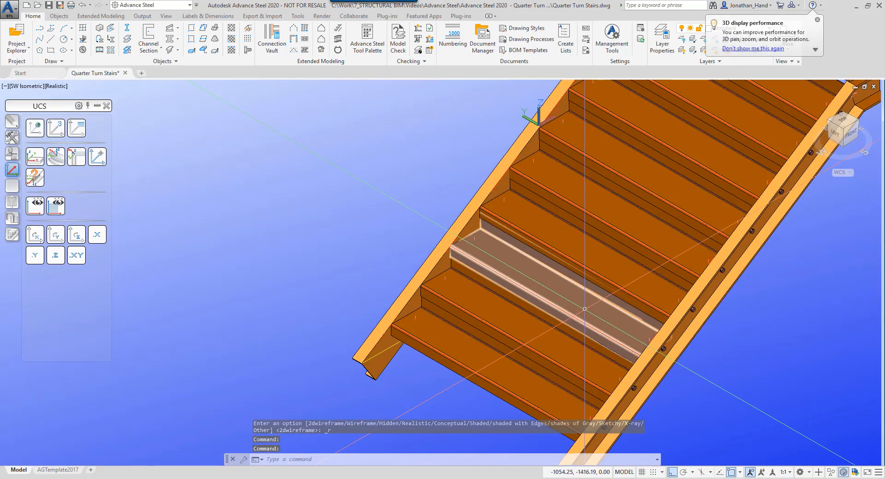
middle_click_drag(584, 310, 539, 247)
Change the lower stair's front and rear stringer profile to the flat section FL250X10
left_click(539, 246)
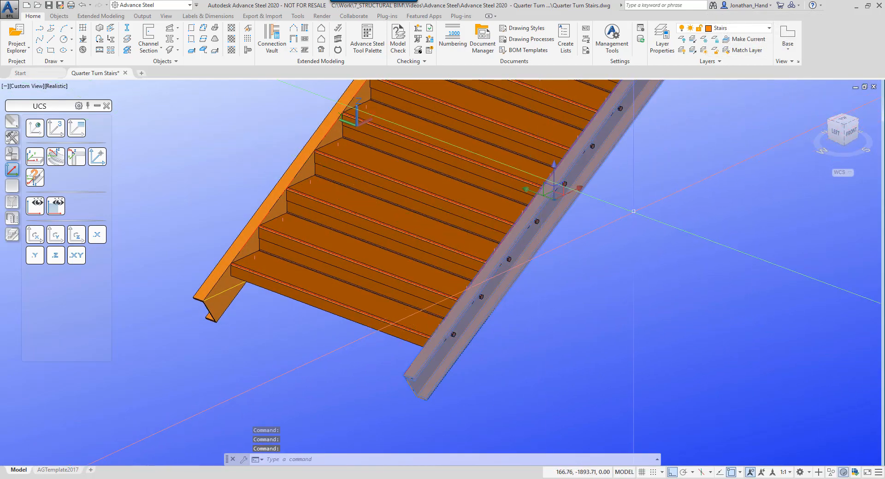
right_click(640, 190)
left_click(683, 332)
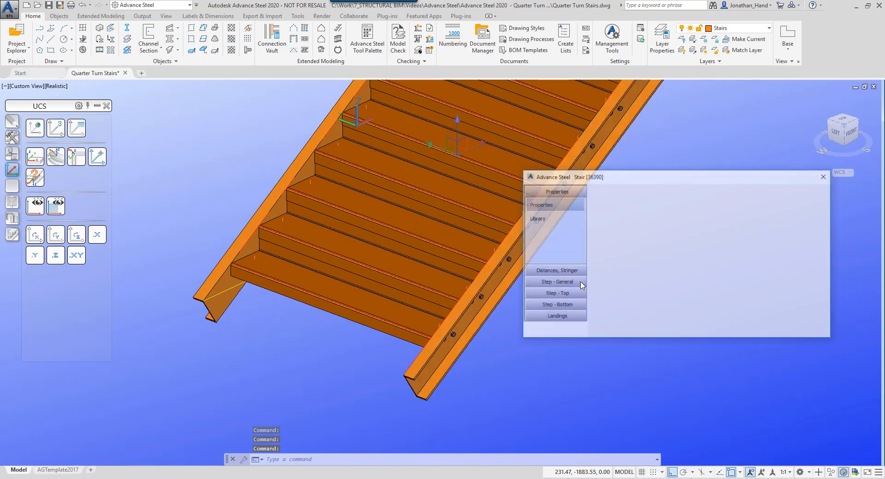
left_click(567, 272)
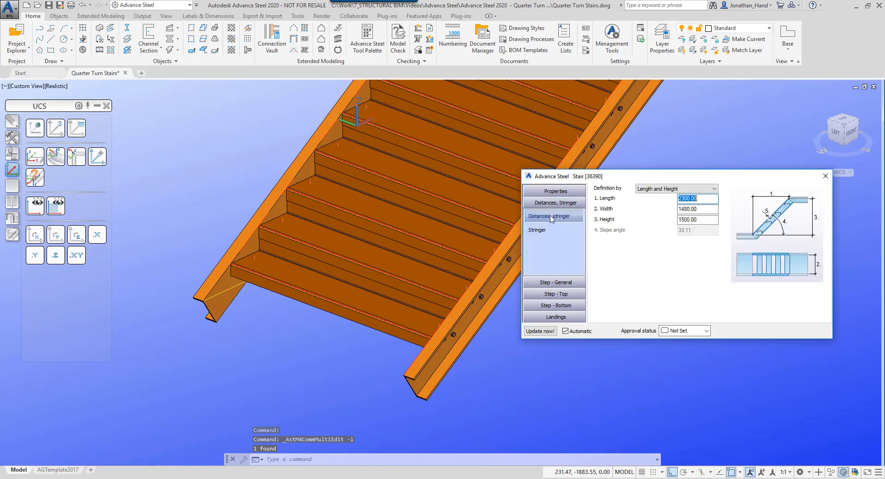
left_click(564, 230)
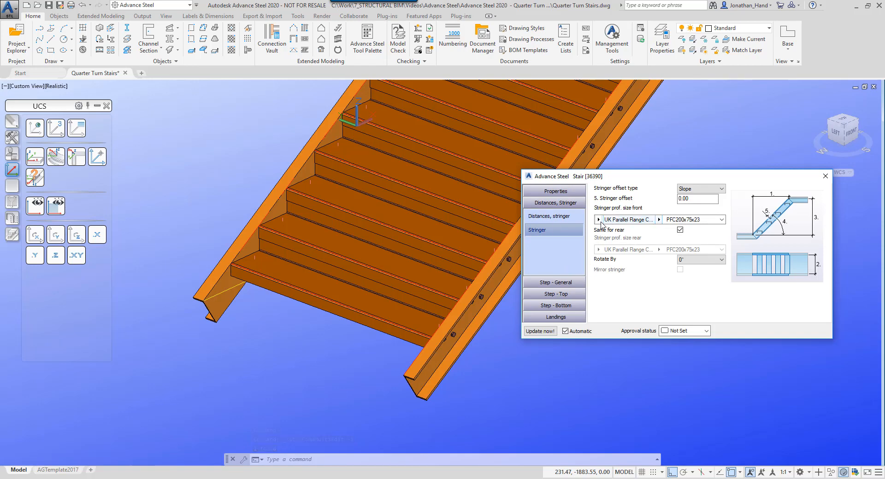
left_click(598, 220)
left_click(619, 301)
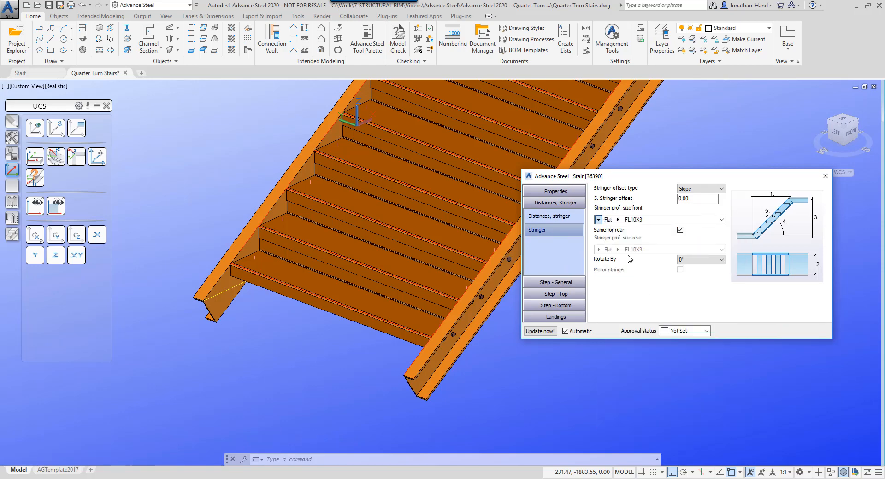
left_click(618, 220)
left_click_drag(669, 241, 672, 410)
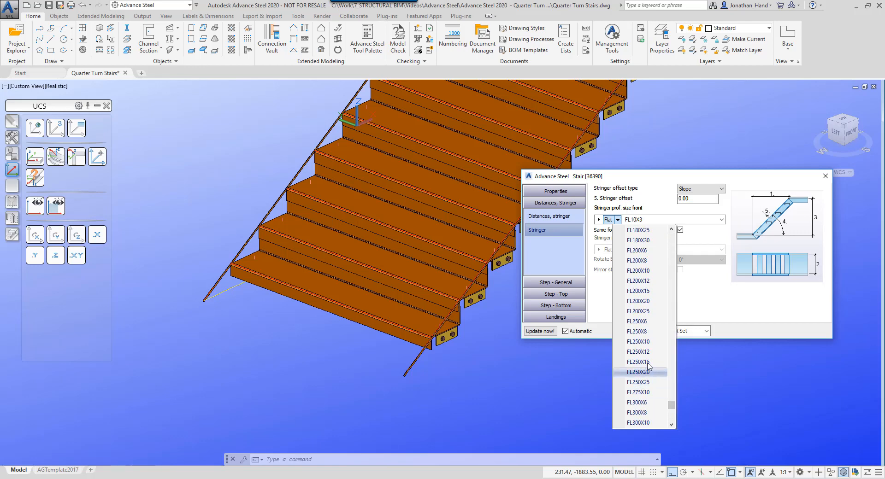
left_click(638, 342)
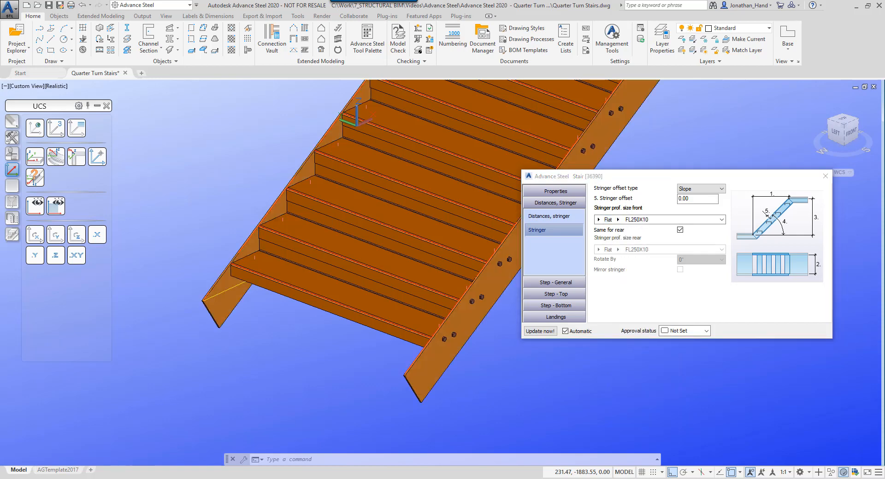
Examine how the folded treads and their bolted connections sit within the flat stringers, in front view with 2D Wireframe style
left_click(850, 132)
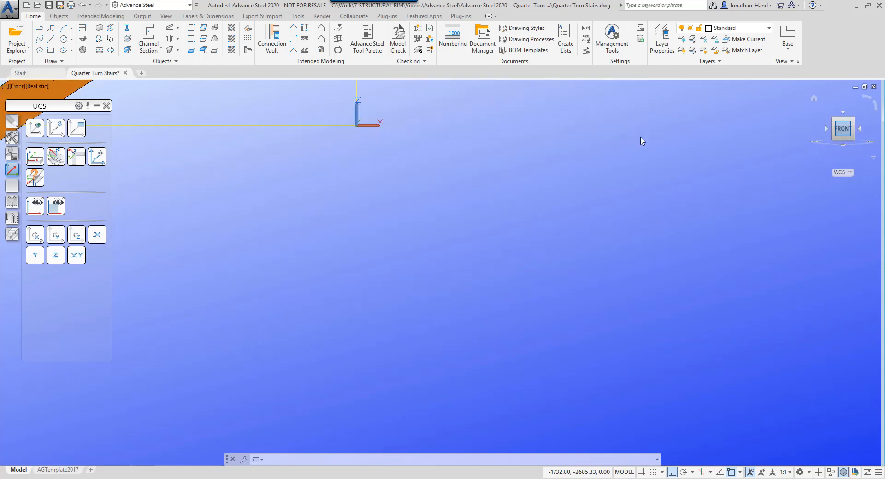
left_click(34, 87)
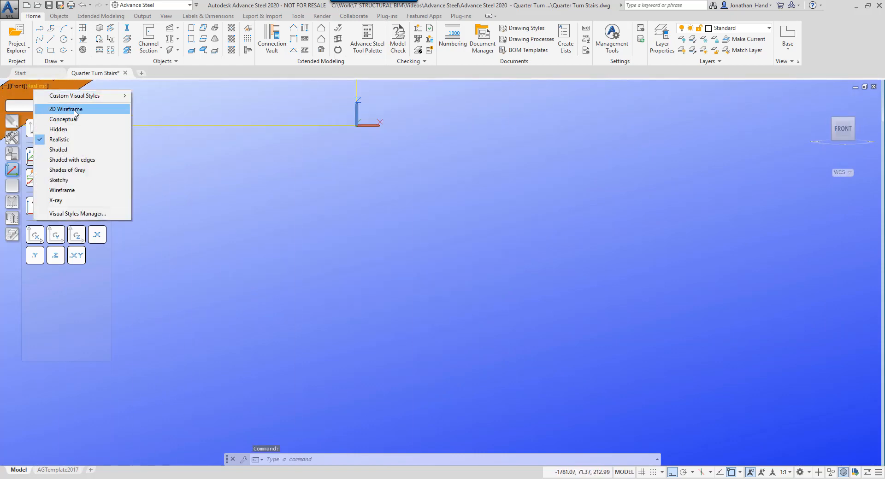
left_click(66, 108)
scroll(364, 207, "up", 8)
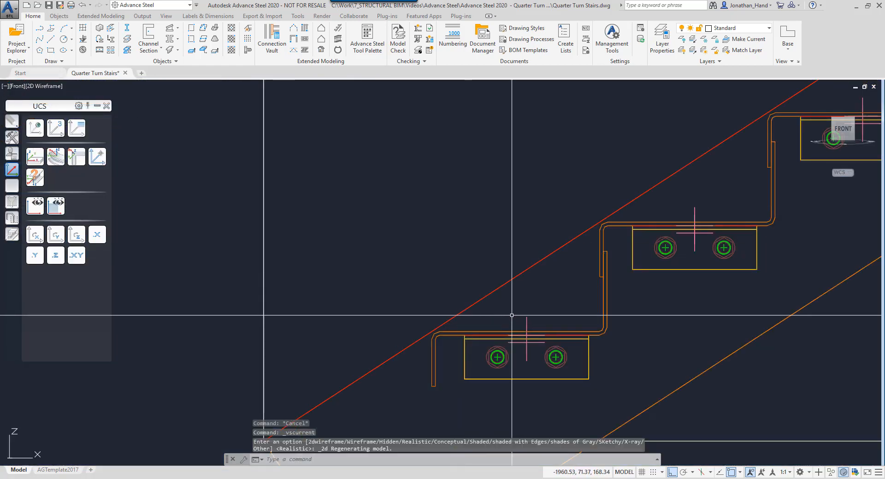
middle_click_drag(511, 316, 318, 230)
middle_click_drag(368, 192, 406, 210)
scroll(294, 244, "down", 6)
middle_click_drag(529, 134, 364, 238)
scroll(454, 164, "up", 6)
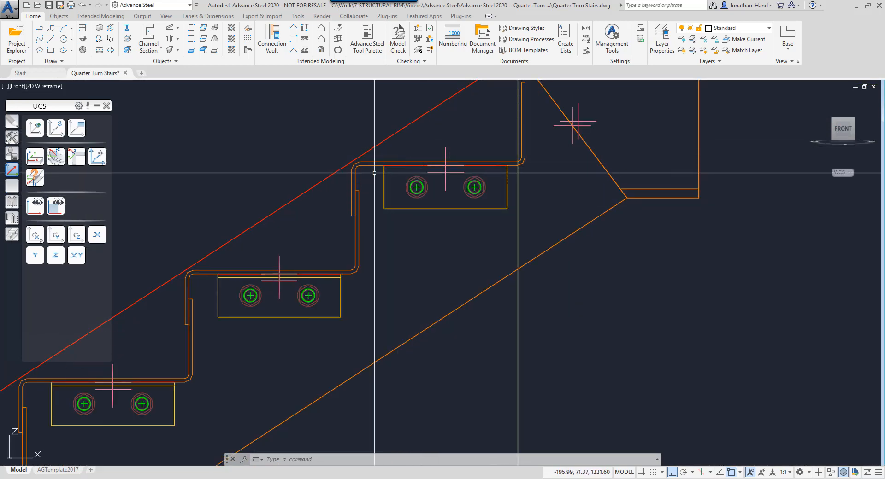
scroll(408, 178, "down", 4)
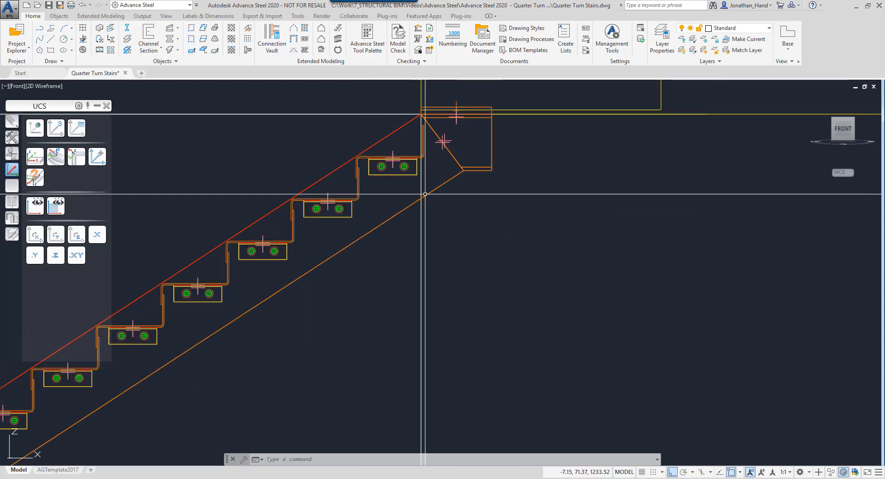
Restore the Realistic visual style and the south-west isometric view
left_click(51, 86)
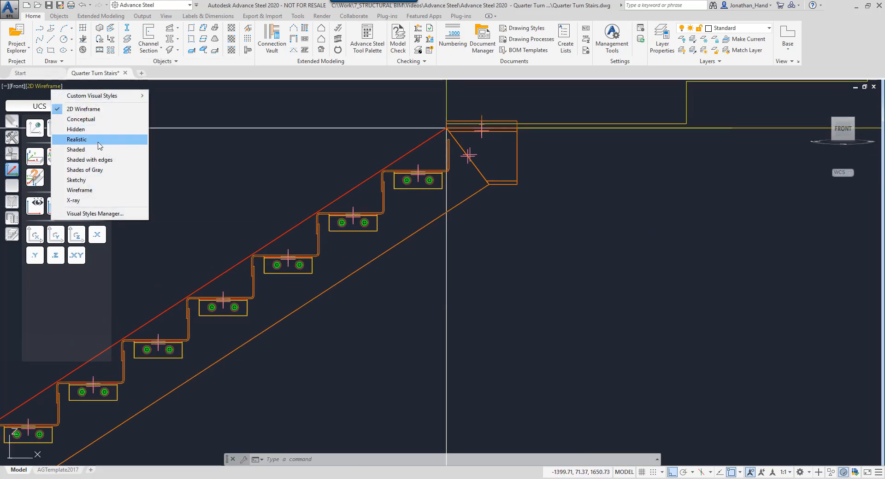
left_click(97, 141)
left_click(836, 124)
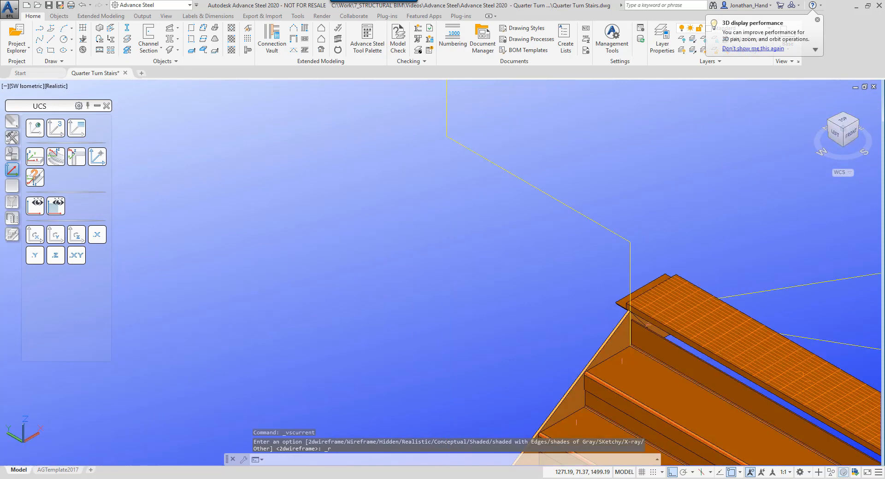
Switch off the front and rear top landing profiles of the lower stair and close its properties
left_click(503, 171)
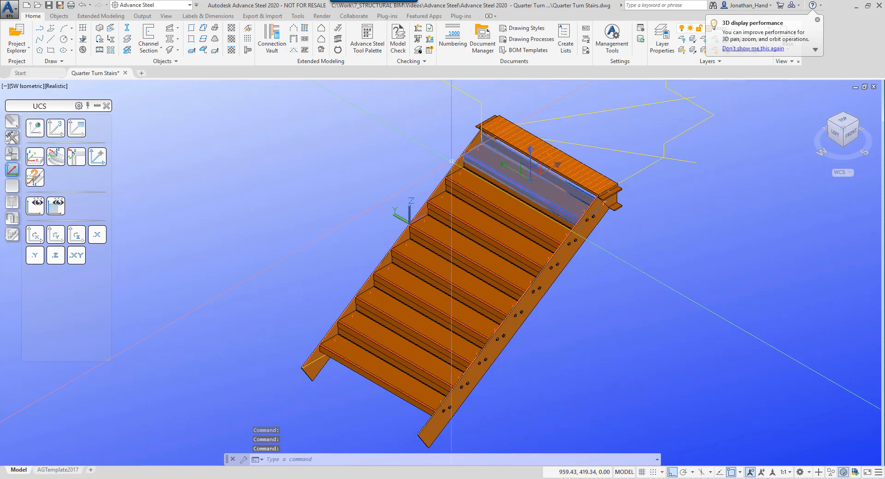
right_click(412, 150)
left_click(475, 291)
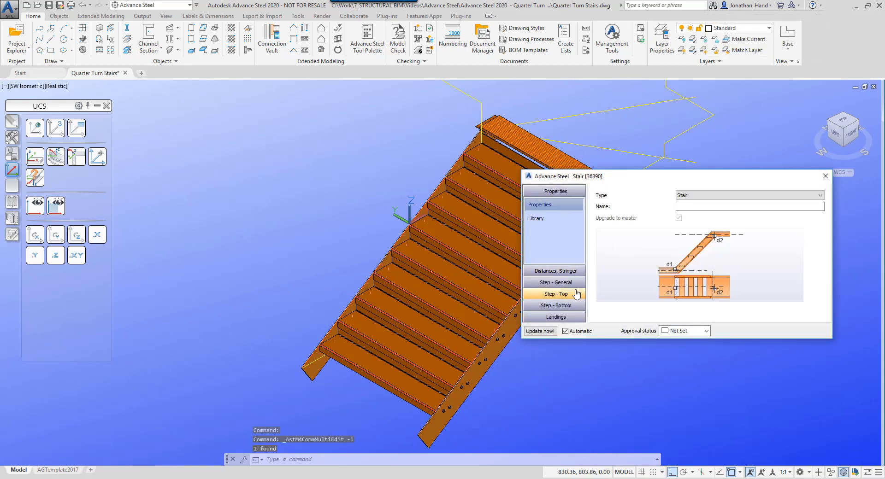
left_click(570, 286)
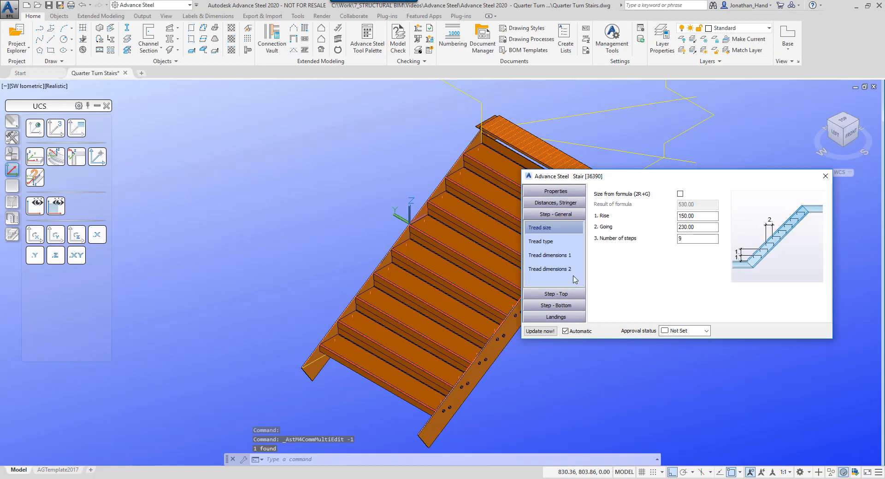
left_click(574, 316)
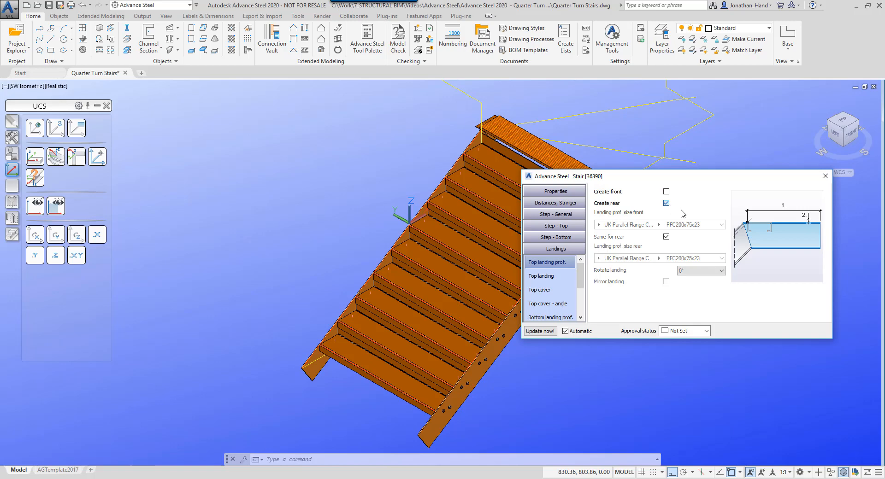
left_click(825, 176)
Start creating a stair by template from the lower flight, using the start and end point definition
middle_click_drag(710, 221, 654, 211)
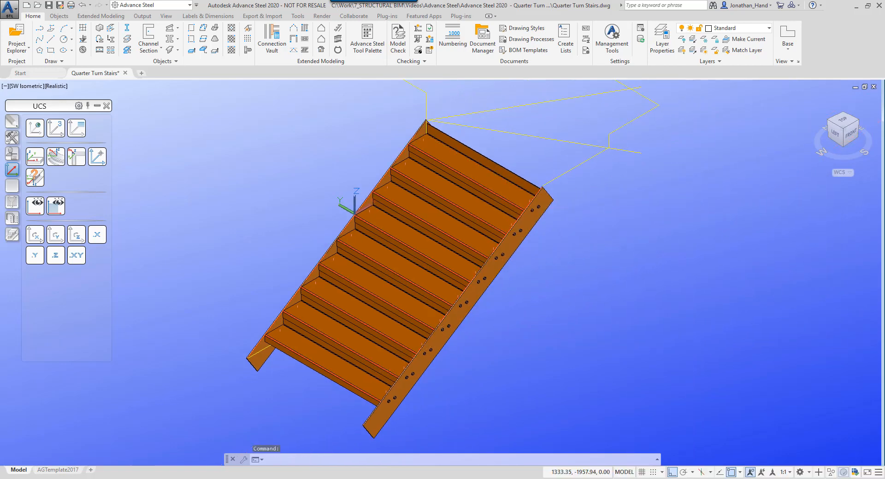
middle_click_drag(608, 277, 529, 292, "shift")
scroll(587, 249, "down", 5)
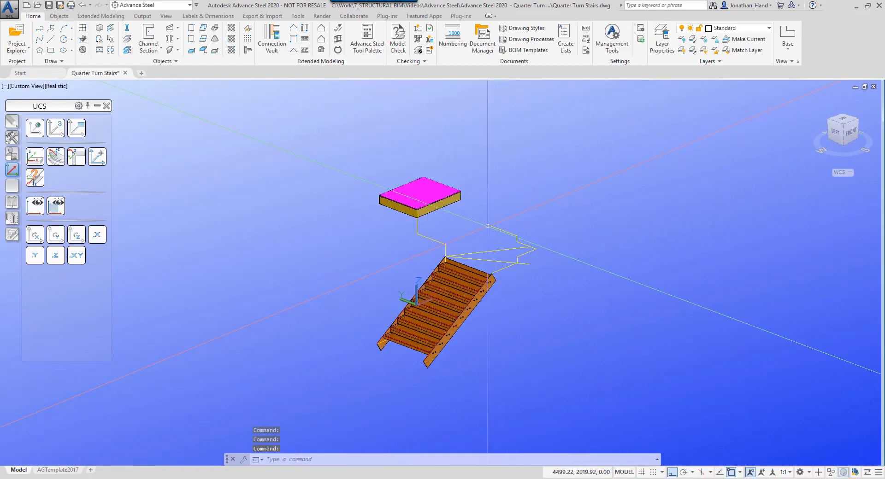
scroll(487, 226, "up", 3)
middle_click_drag(525, 183, 587, 186)
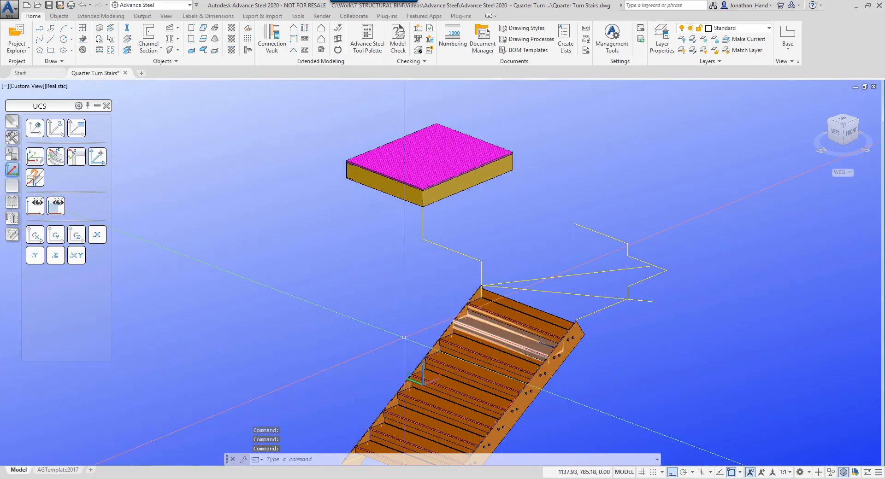
left_click(12, 139)
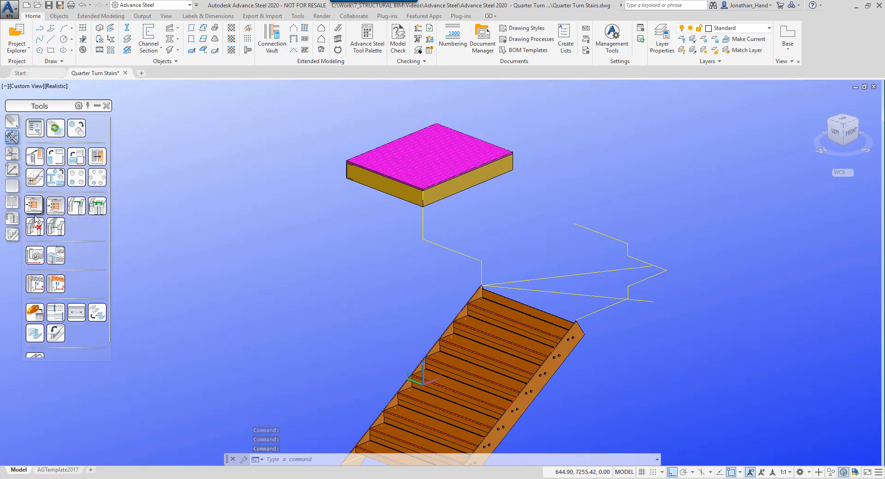
left_click(49, 209)
left_click(535, 317)
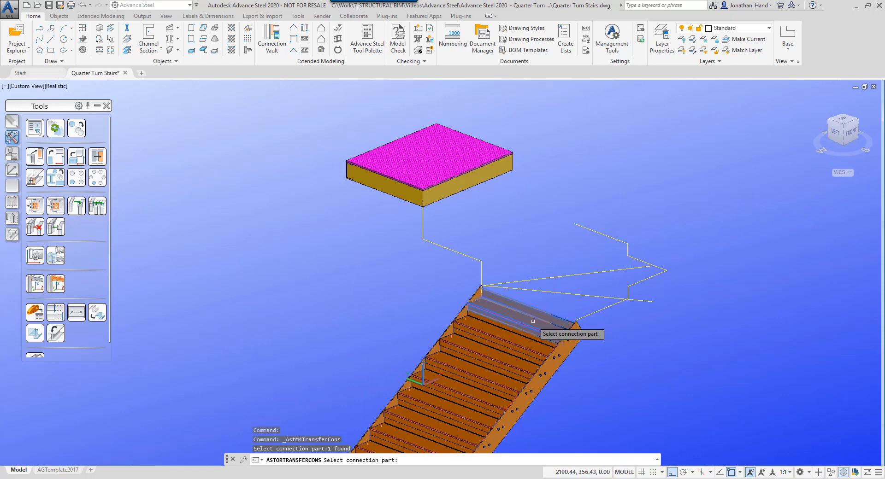
key("Return")
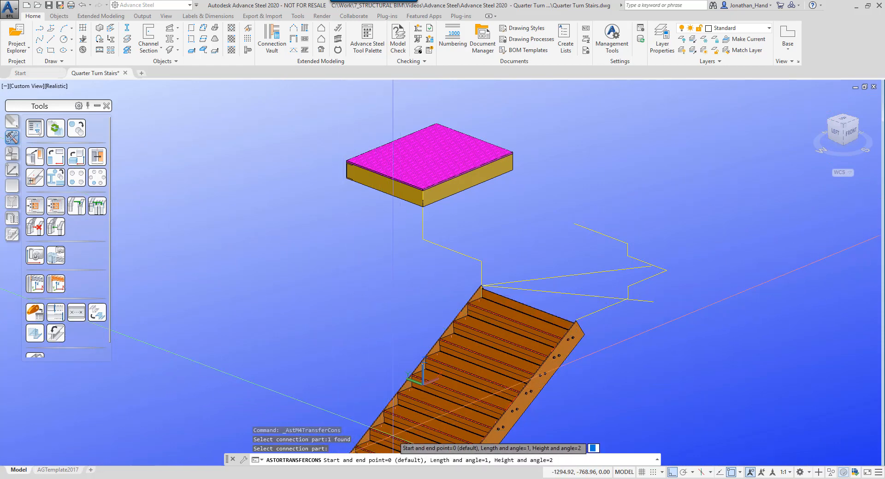
key("Return")
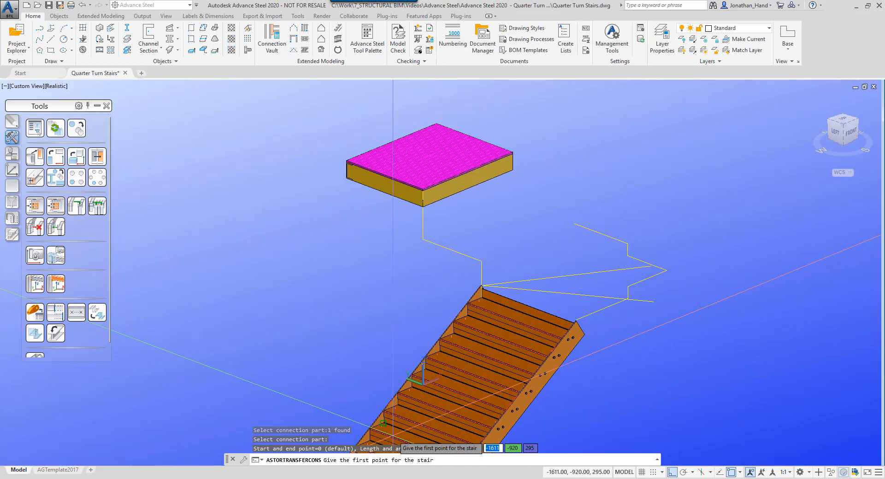
Place the upper flight from the guide line corner above the lower flight to the platform corner just under its plate, with Right alignment
scroll(482, 286, "up", 3)
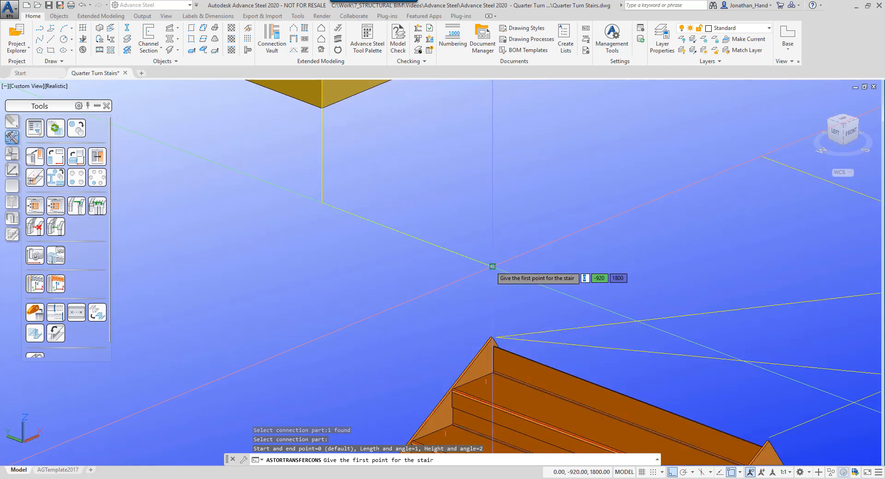
left_click(482, 286)
scroll(492, 262, "down", 3)
scroll(409, 163, "up", 10)
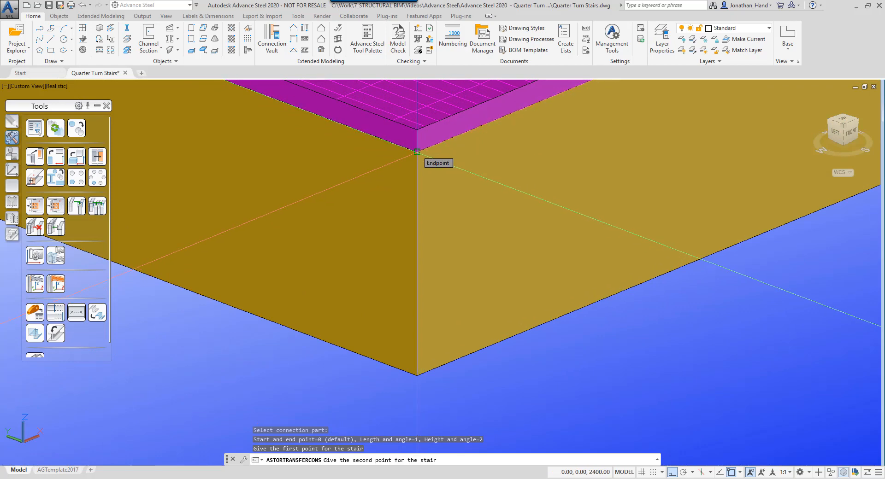
left_click(418, 151)
scroll(417, 156, "down", 4)
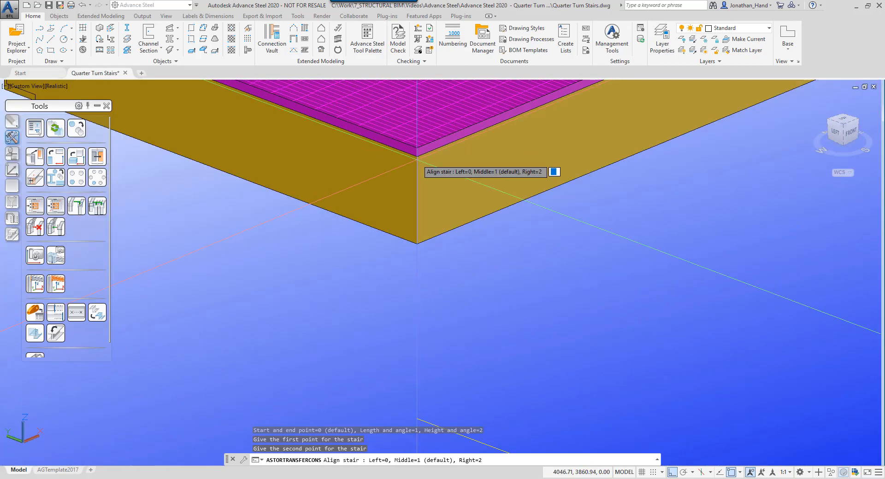
type("2")
key("Return")
scroll(416, 159, "down", 6)
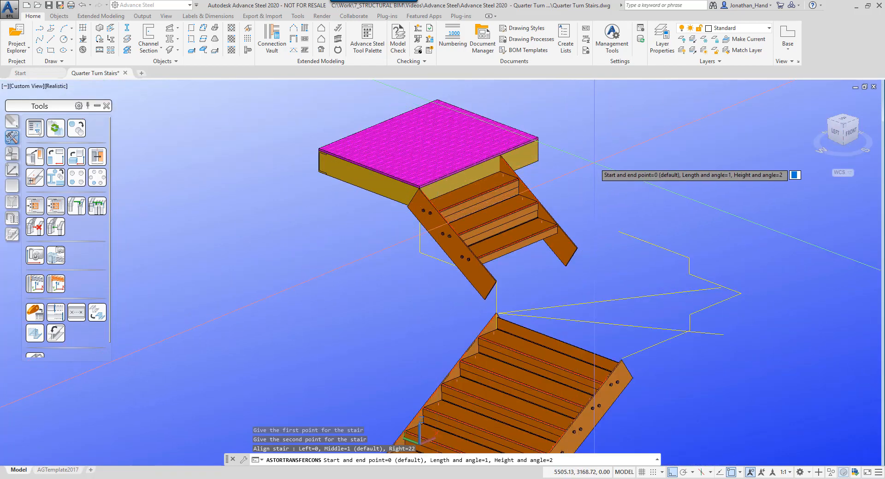
key("Escape")
key("Escape")
key("Escape")
Set the upper flight's tread type to Type 1 in its stair joint properties
middle_click_drag(600, 203, 515, 187, "shift")
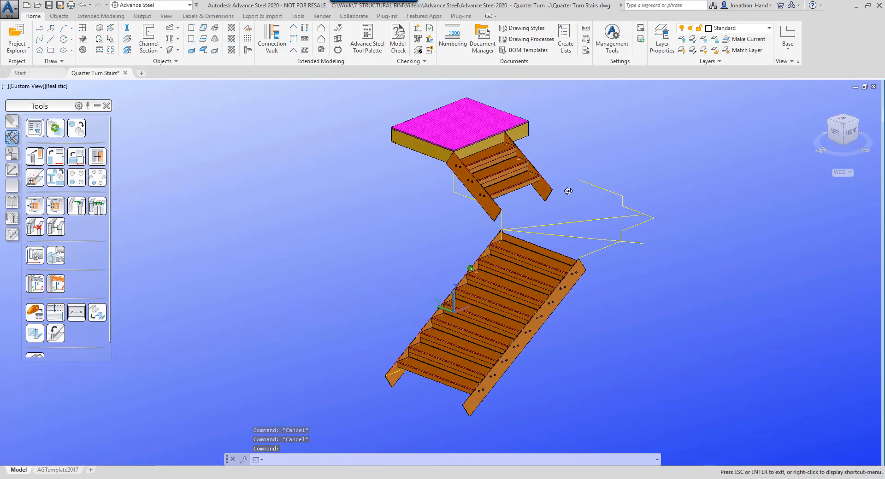
scroll(515, 187, "up", 6)
left_click(514, 186)
right_click(632, 137)
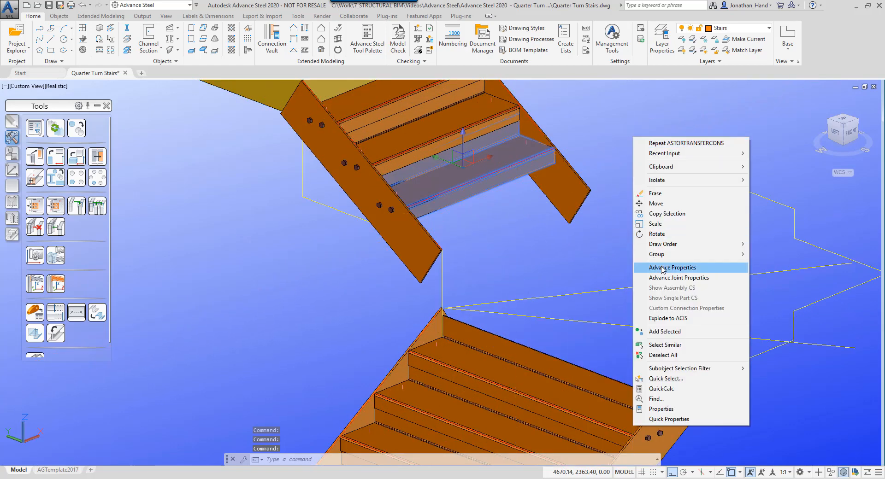
left_click(673, 278)
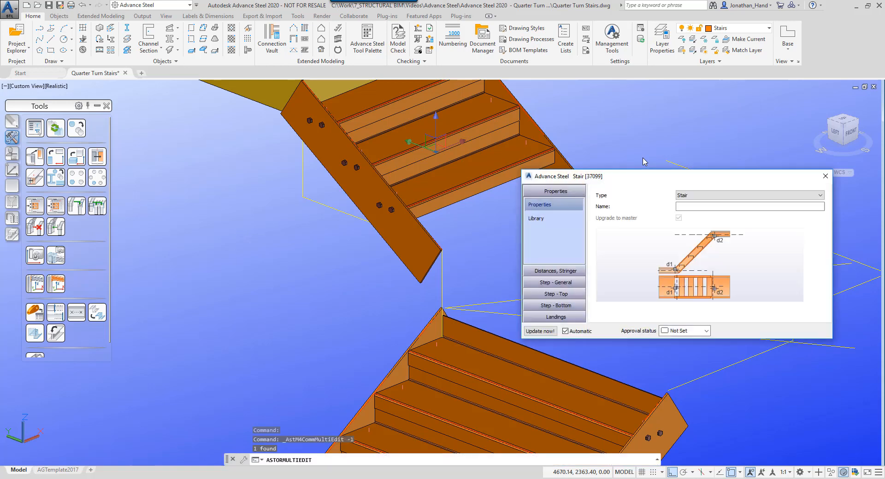
left_click(580, 275)
left_click(556, 282)
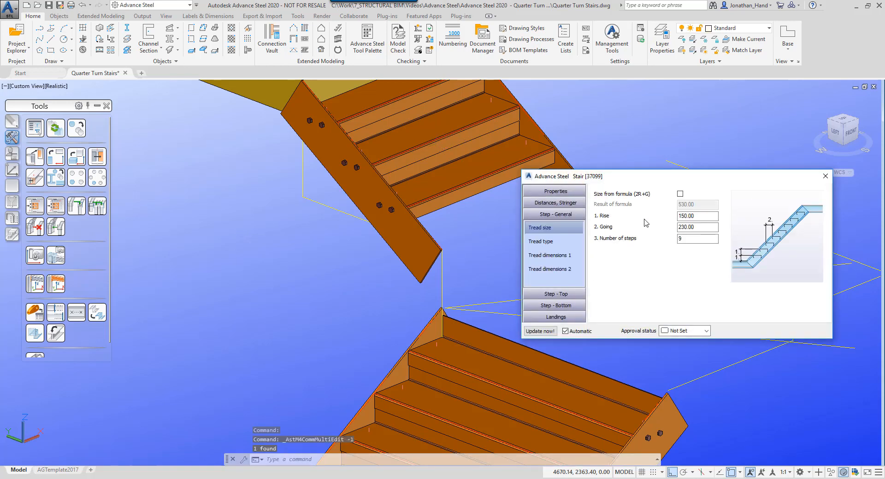
left_click(540, 241)
left_click(697, 192)
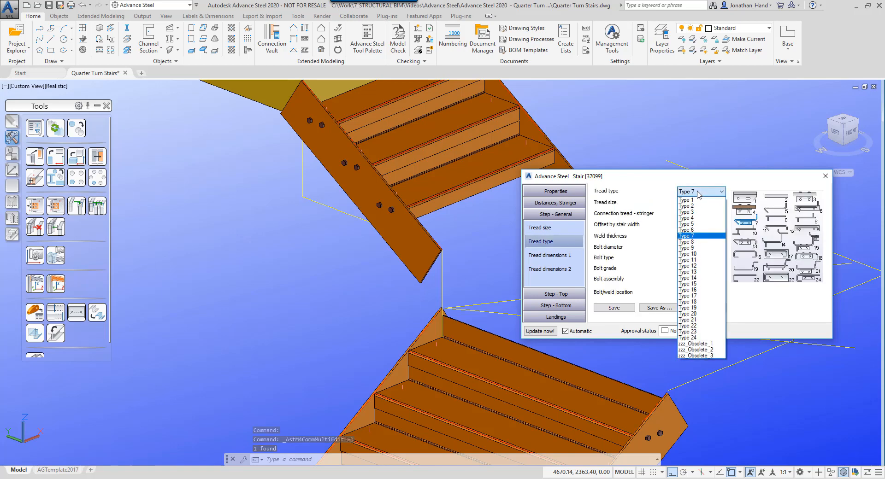
left_click(695, 201)
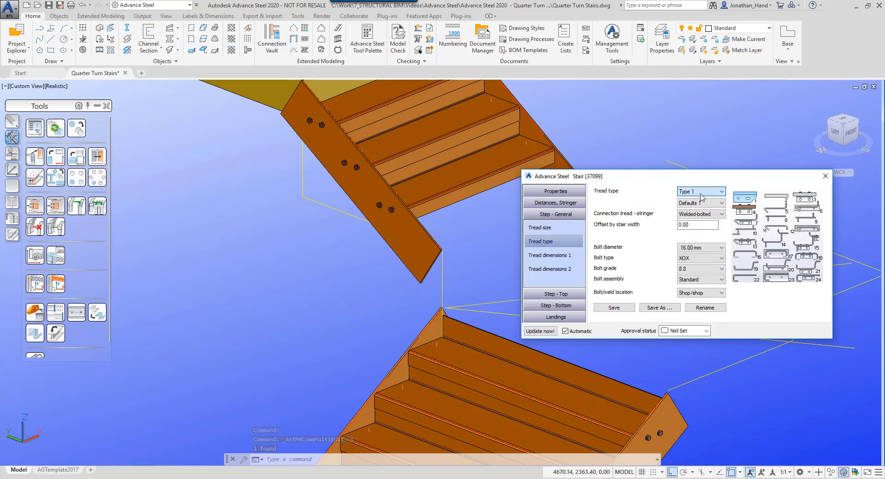
Set the upper flight's tread type to Type 7 and its stair width to 1480 mm
left_click(704, 193)
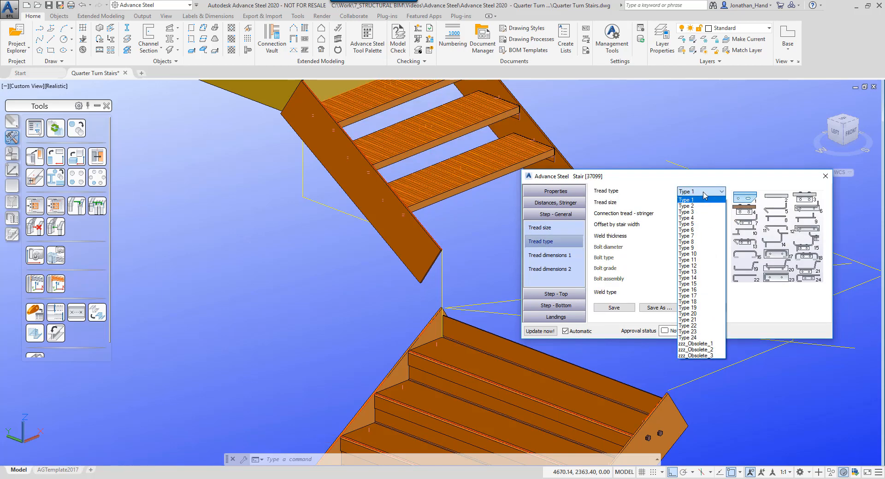
left_click(702, 236)
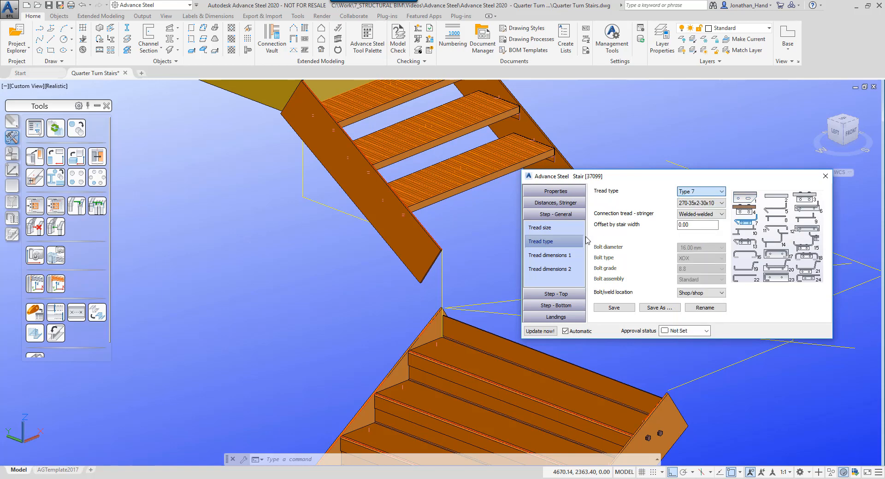
left_click(557, 205)
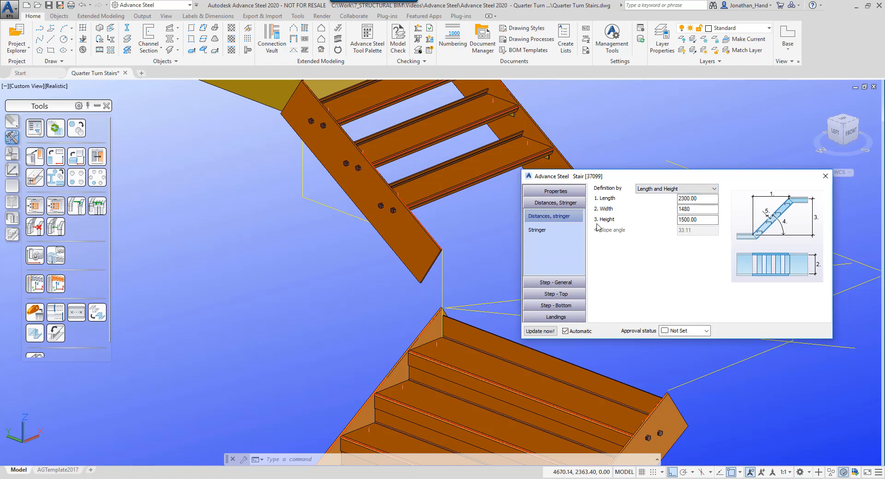
type("1480")
key("Return")
middle_click_drag(484, 237, 436, 246)
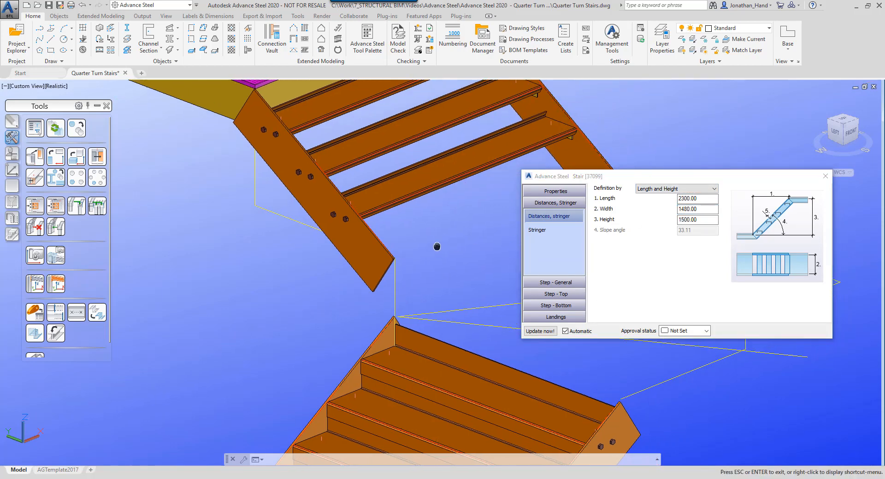
Set both bending angles of the upper flight's treads to 90
left_click(560, 282)
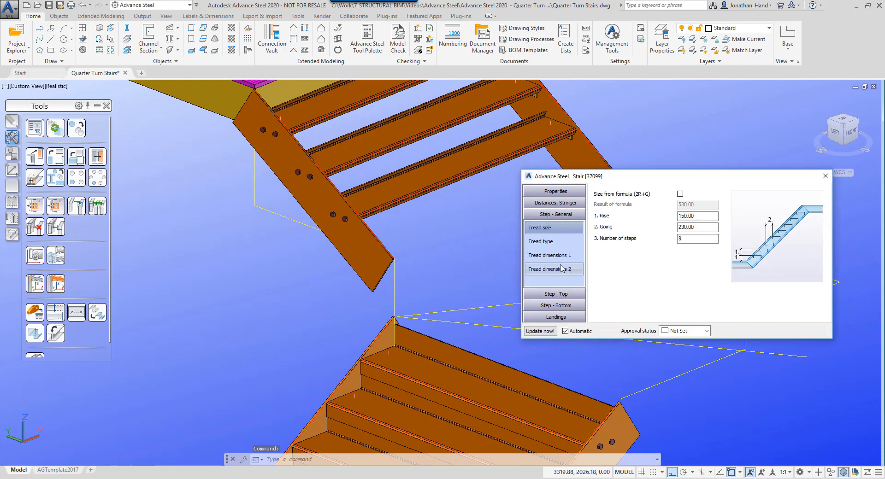
left_click(560, 269)
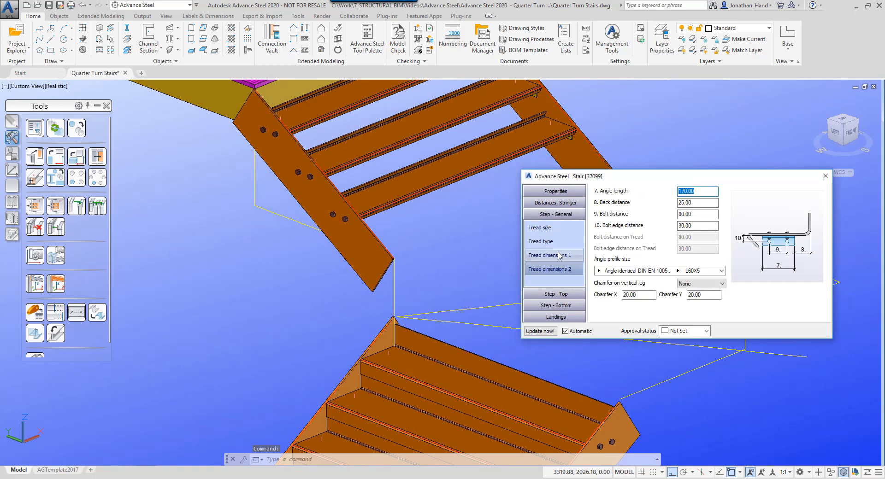
left_click(560, 256)
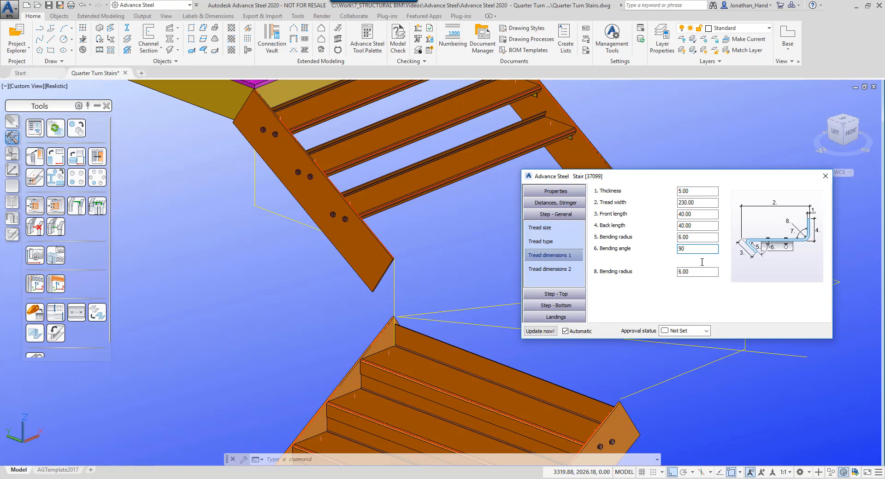
key("Tab")
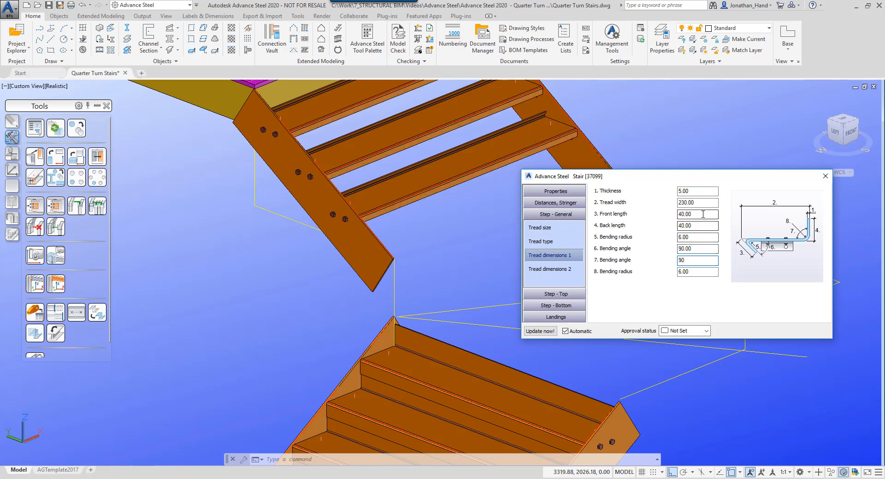
Set the upper flight's tread width to 240, front length to 75 and back length to 115 mm
left_click(709, 203)
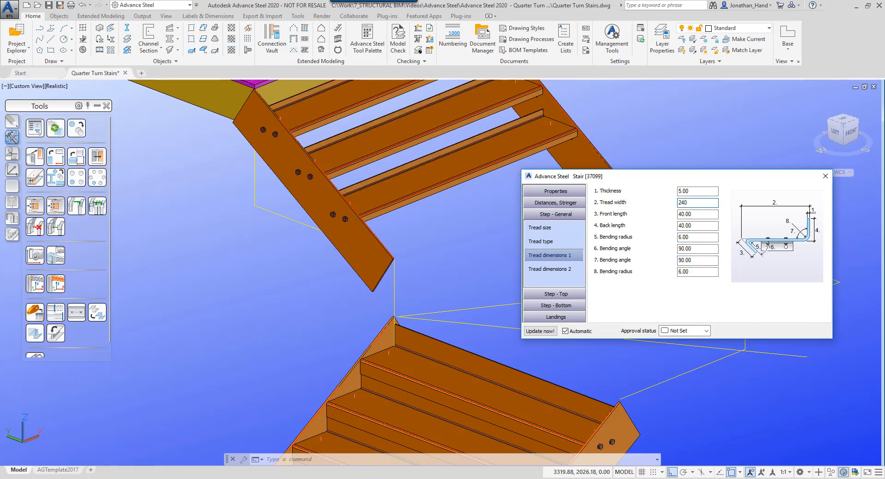
key("Return")
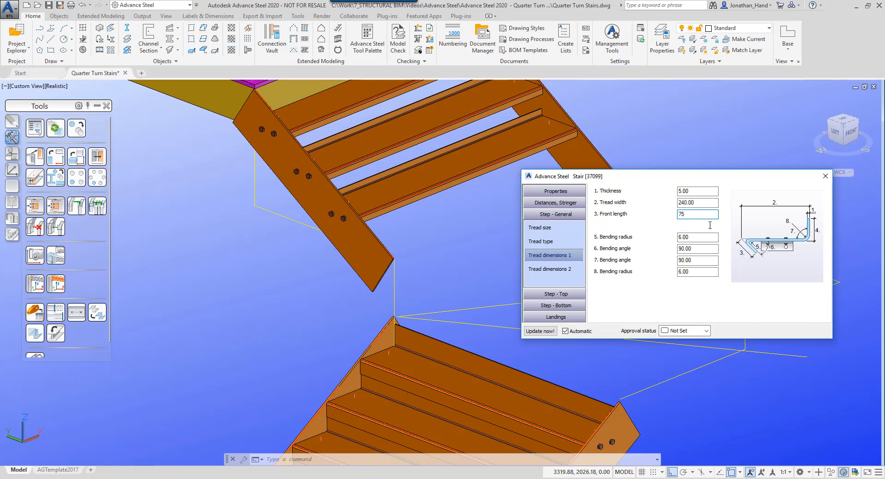
left_click(711, 226)
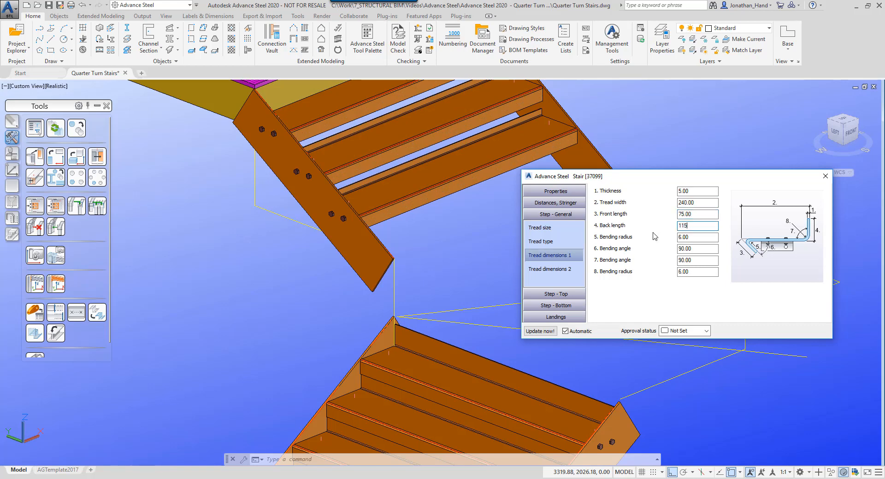
key("Return")
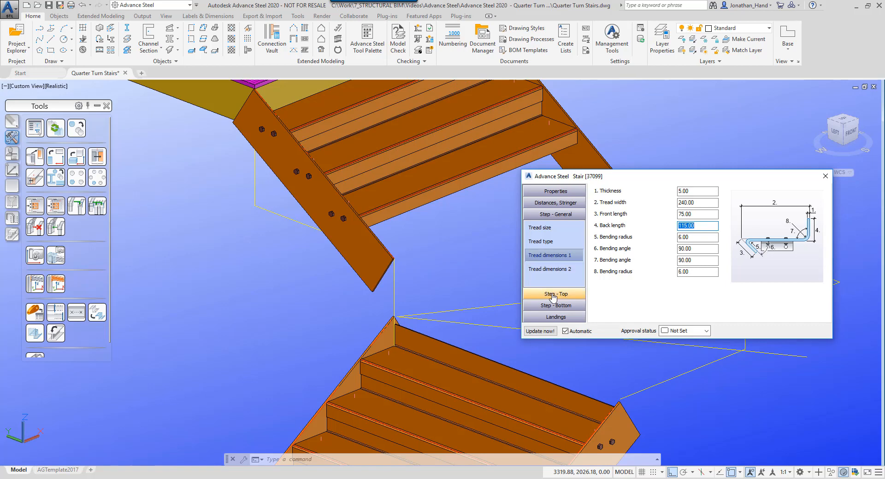
Review the upper flight's tread type, size and dimension settings, close its properties and inspect its junction with the platform
left_click(554, 243)
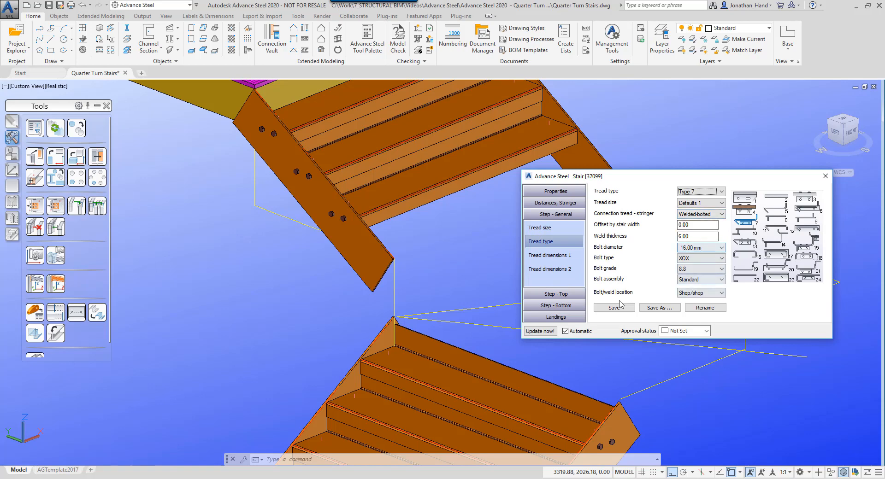
left_click(562, 256)
left_click(549, 269)
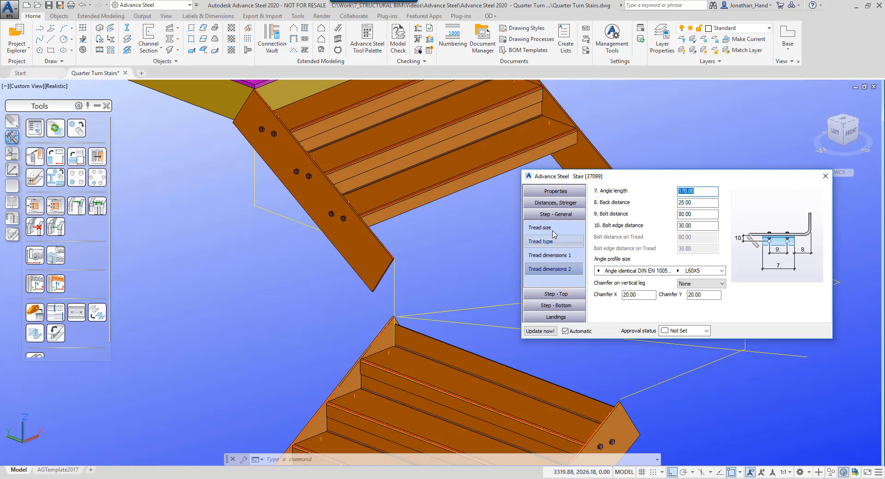
left_click(540, 228)
left_click(541, 242)
left_click(552, 256)
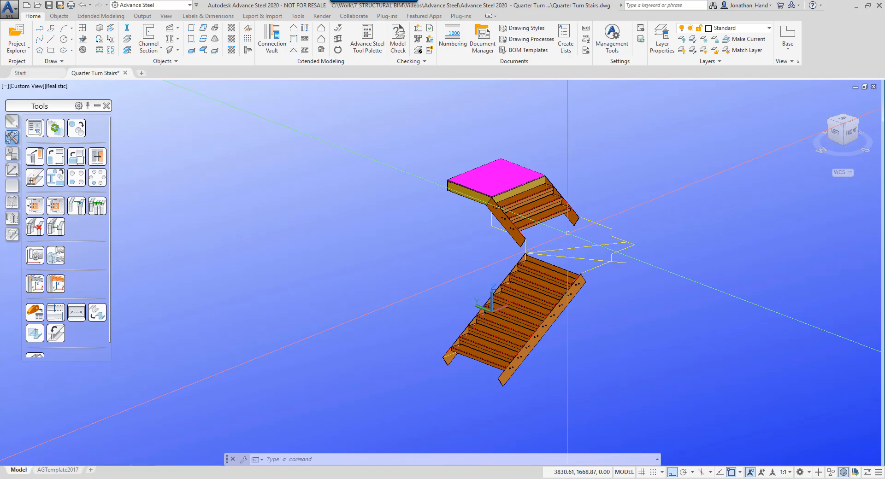
scroll(549, 237, "up", 10)
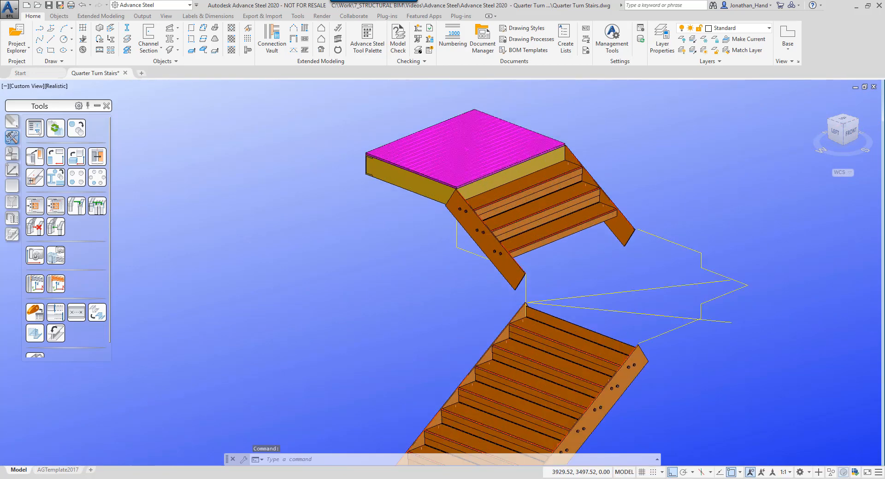
scroll(382, 146, "down", 6)
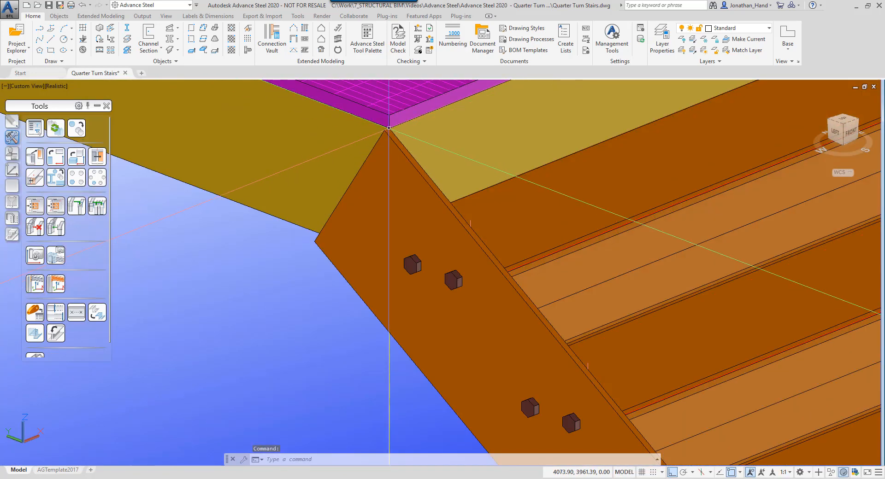
scroll(419, 168, "down", 4)
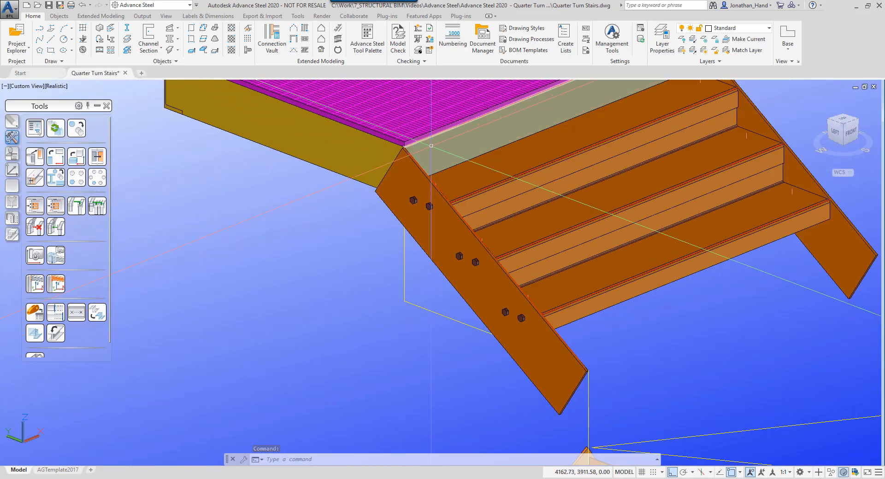
scroll(488, 197, "down", 5)
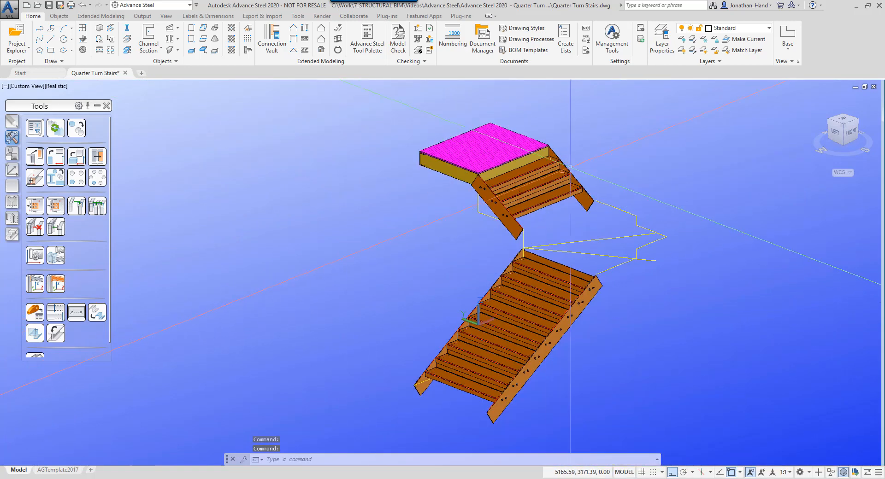
Try to move the lowest tread of the upper flight
left_click(521, 211)
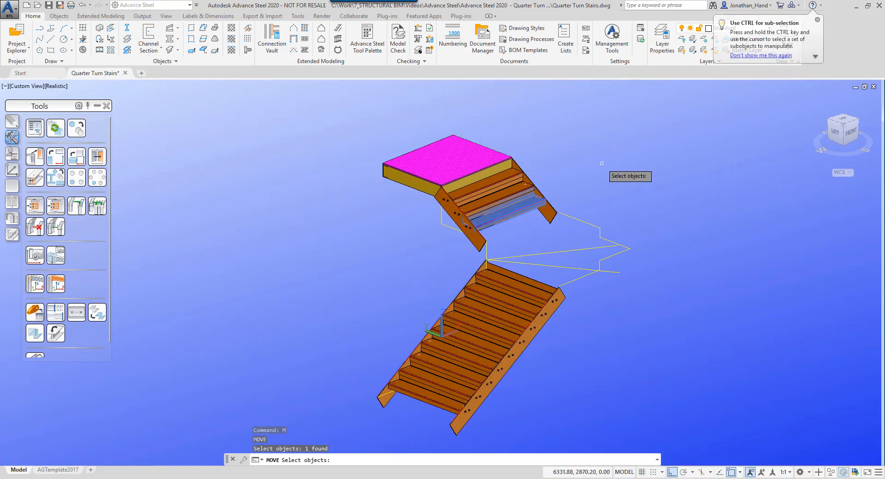
key("Return")
left_click(602, 163)
left_click(735, 111)
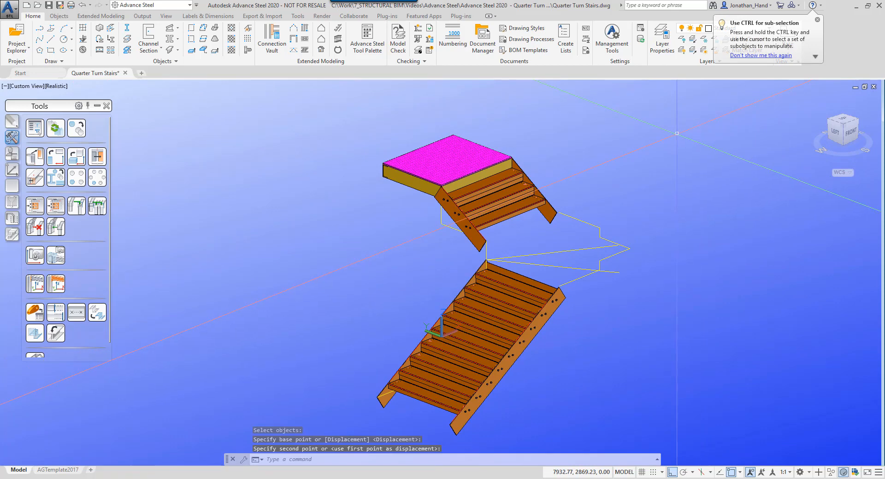
Switch the model's visual style to 2D Wireframe
left_click(57, 86)
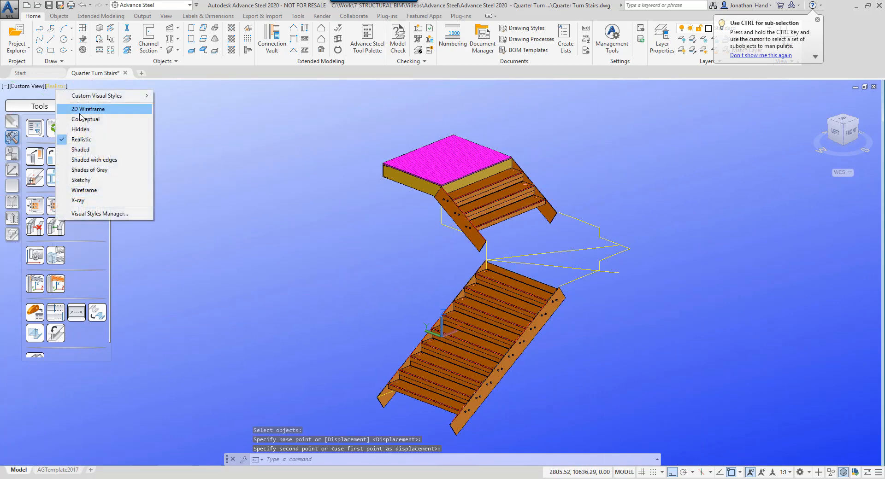
left_click(85, 109)
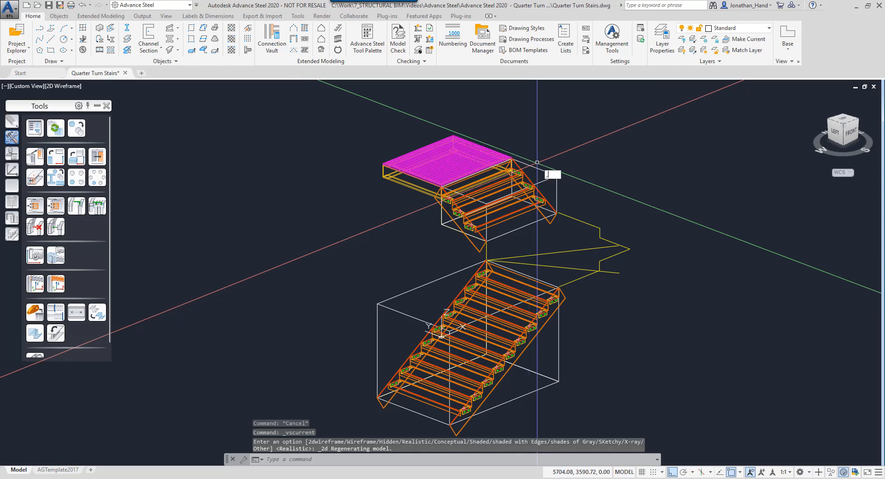
key("Escape")
key("Escape")
key("Escape")
type("m")
key("Return")
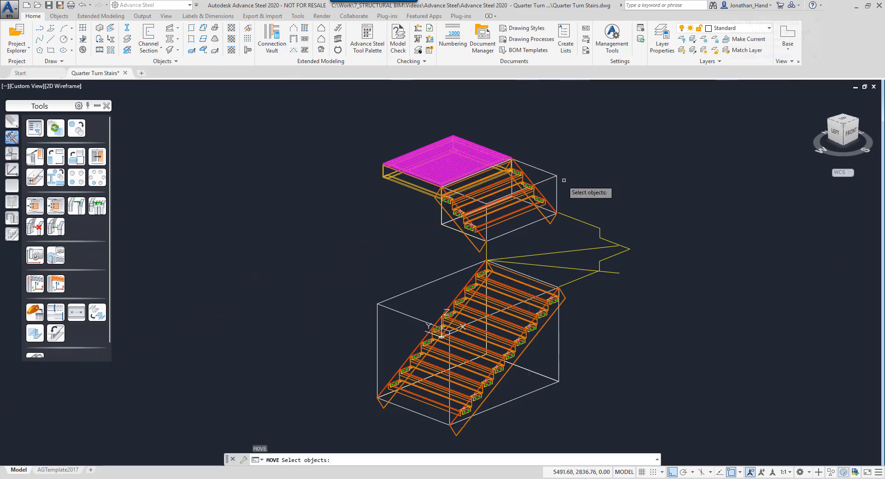
left_click(555, 179)
left_click(555, 179)
left_click(597, 145)
key("Escape")
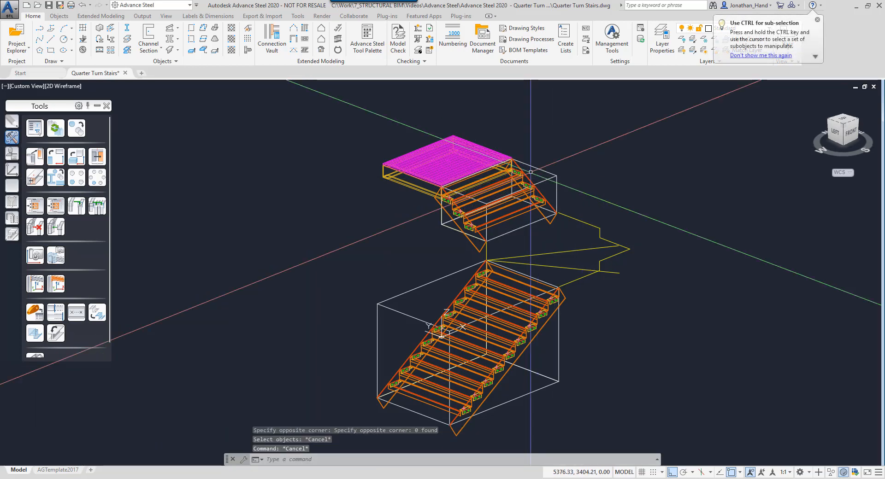
Move the upper flight by its stair joint box 10 mm in the positive X direction
type("m")
key("Return")
left_click(546, 171)
key("Return")
left_click(600, 137)
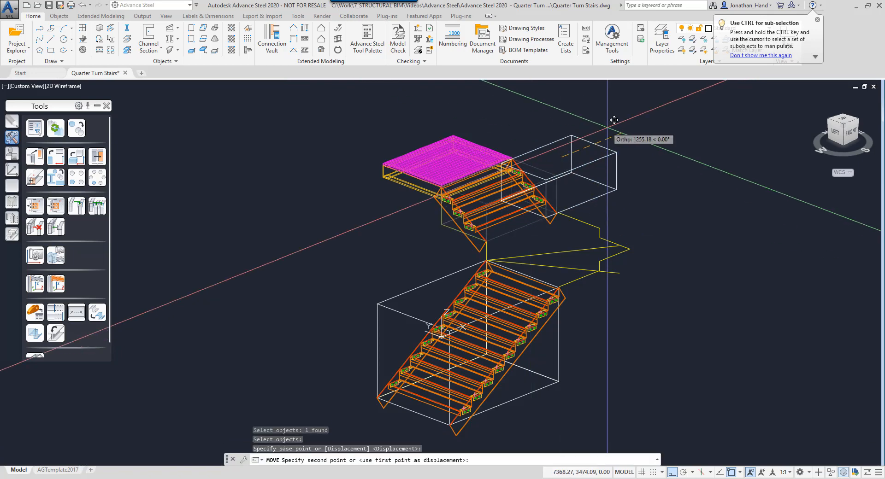
type("10")
key("Return")
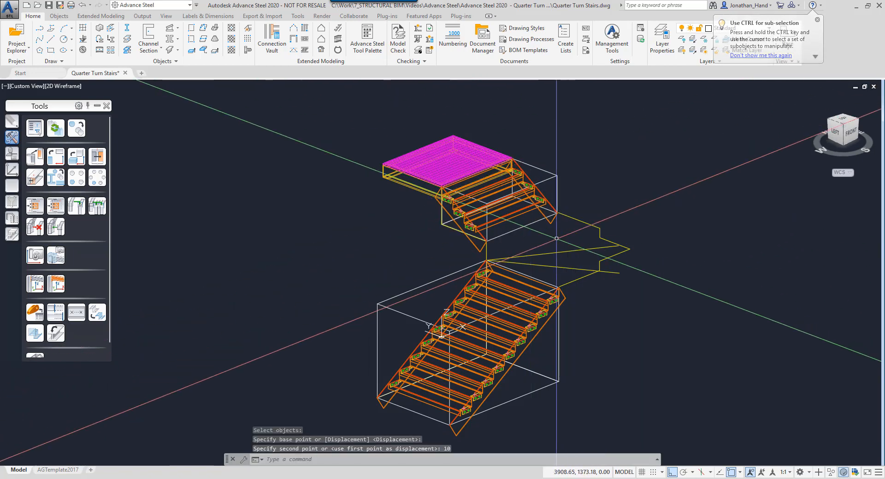
Move the lower flight by its stair joint box 10 mm
scroll(510, 182, "up", 10)
scroll(511, 182, "down", 10)
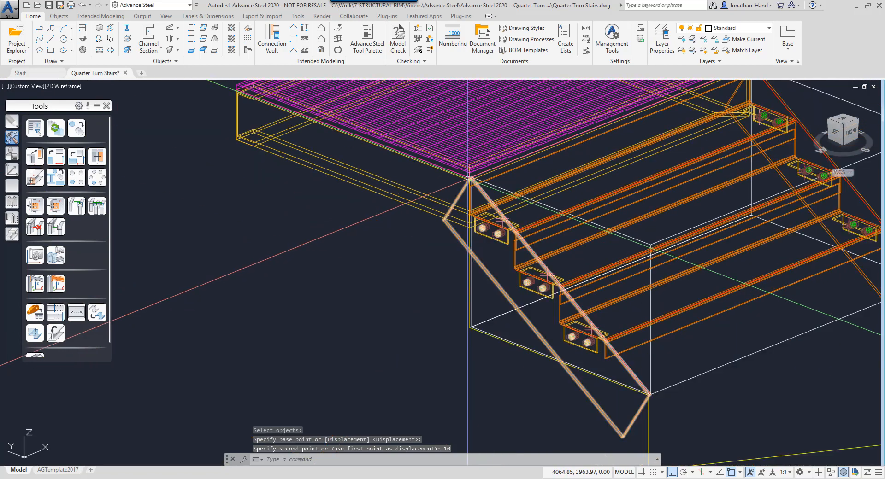
type("m")
key("Return")
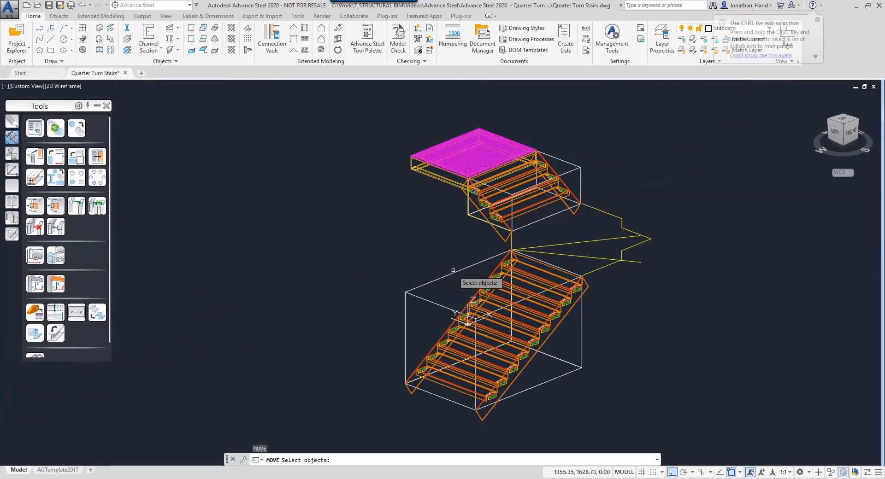
left_click(465, 268)
key("Return")
left_click(386, 241)
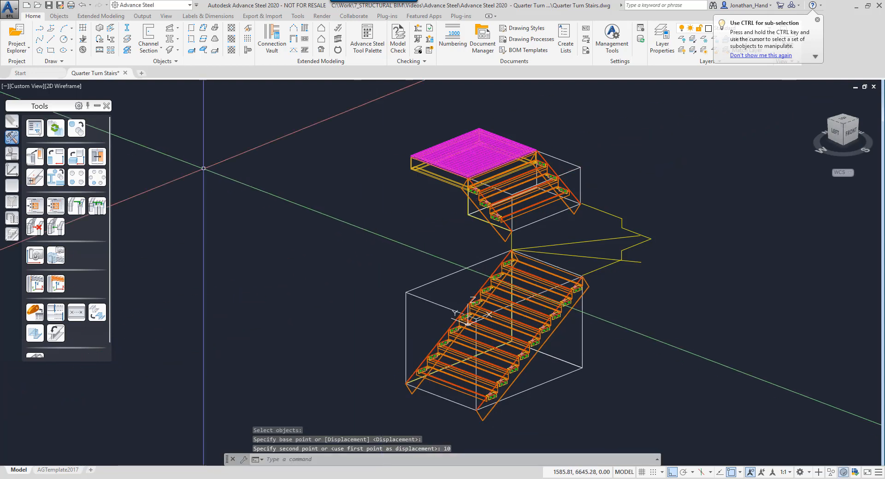
type("10")
key("Return")
Switch the model's visual style back to Realistic
left_click(64, 87)
left_click(87, 139)
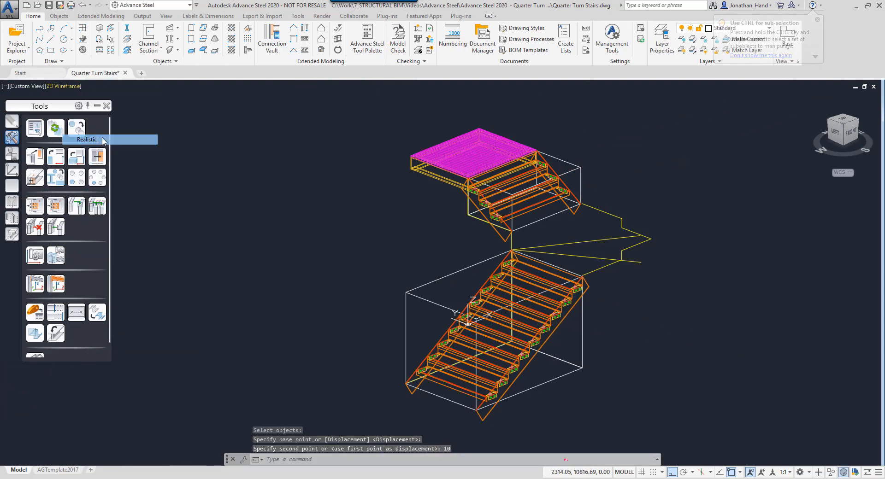
scroll(540, 222, "up", 4)
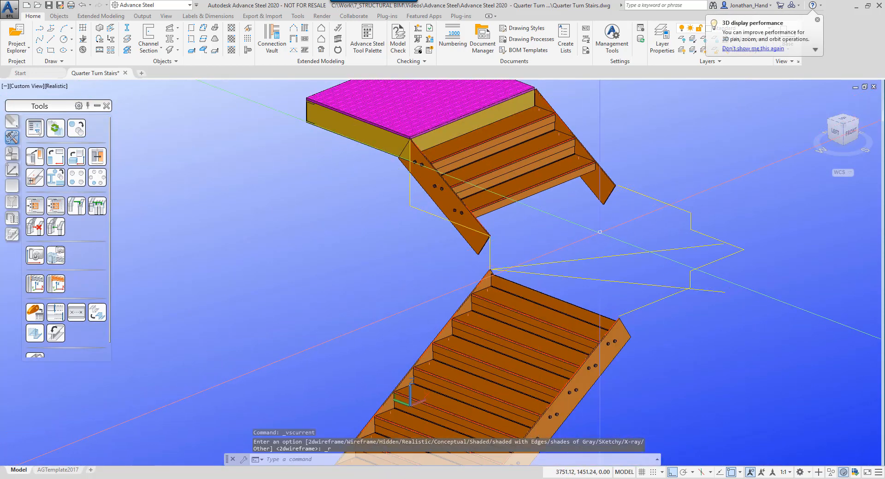
middle_click_drag(539, 221, 610, 159, "shift")
middle_click_drag(517, 233, 576, 127)
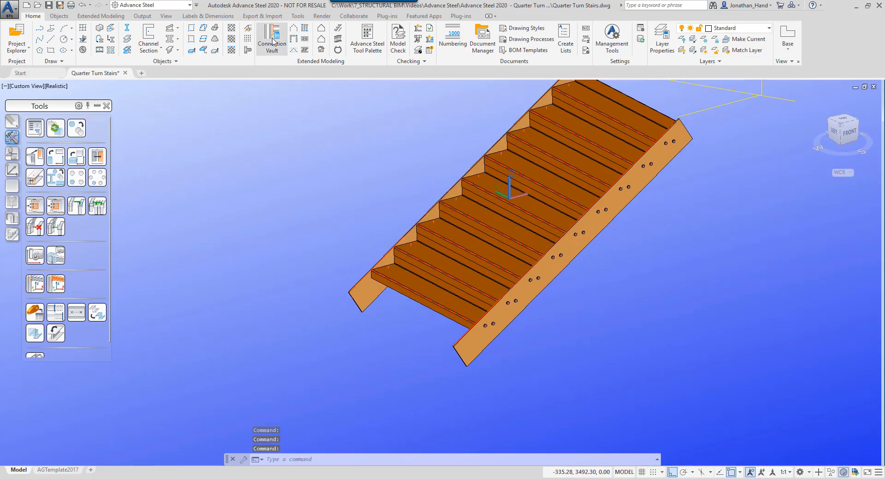
Add the Stair Anchor Angle connection to the Connection Vault favourites and display the Favourites list
left_click(272, 41)
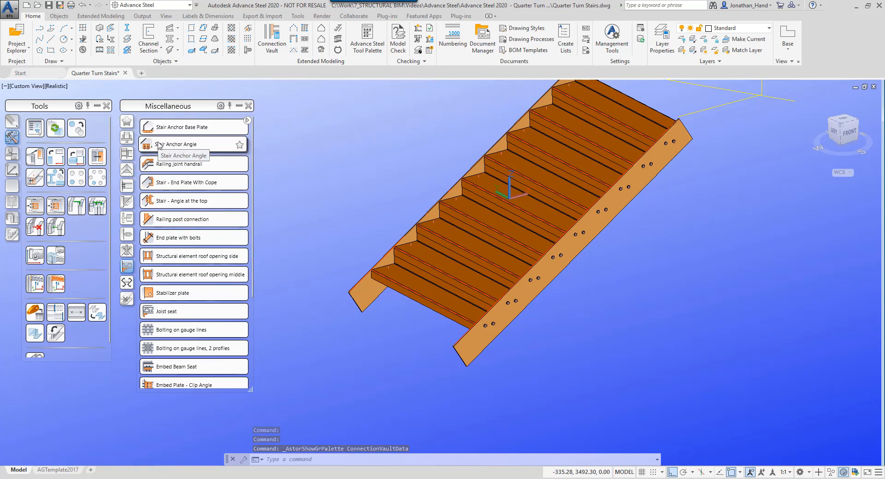
left_click(239, 145)
left_click(126, 124)
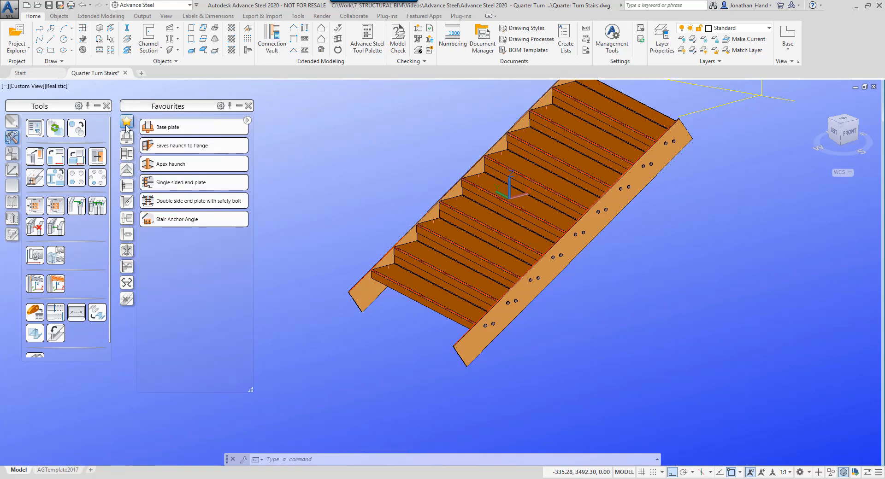
Create a Stair Anchor Angle connection at the foot of the lower flight's far stringer, without a reference point
left_click(175, 220)
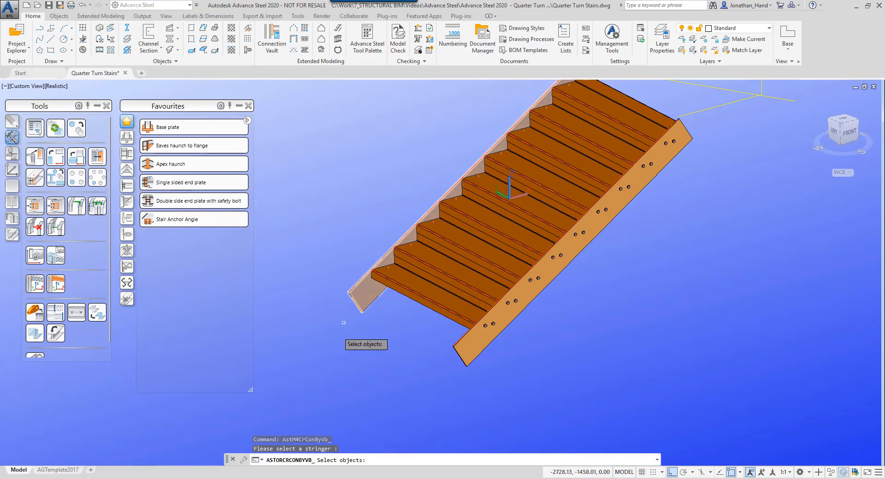
left_click(361, 308)
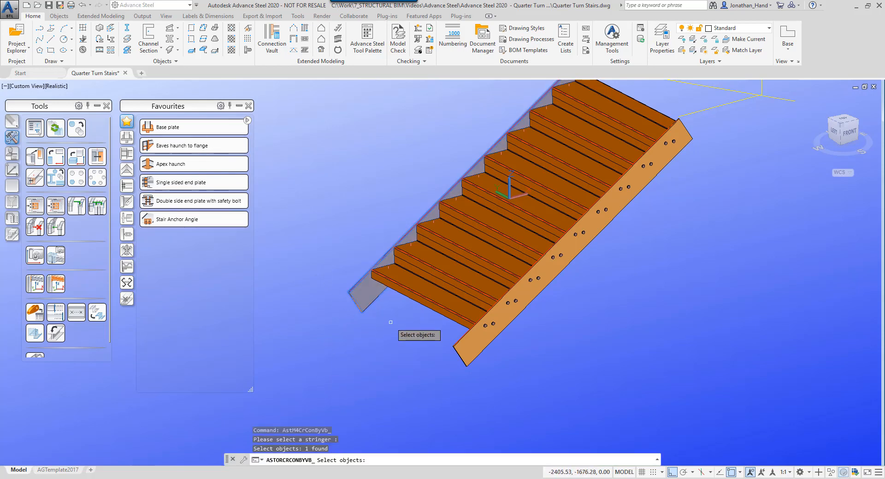
key("Return")
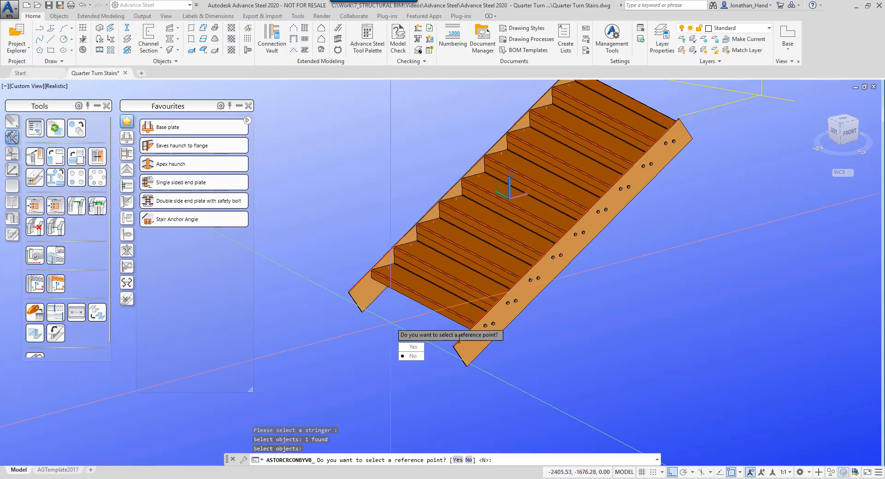
left_click(413, 356)
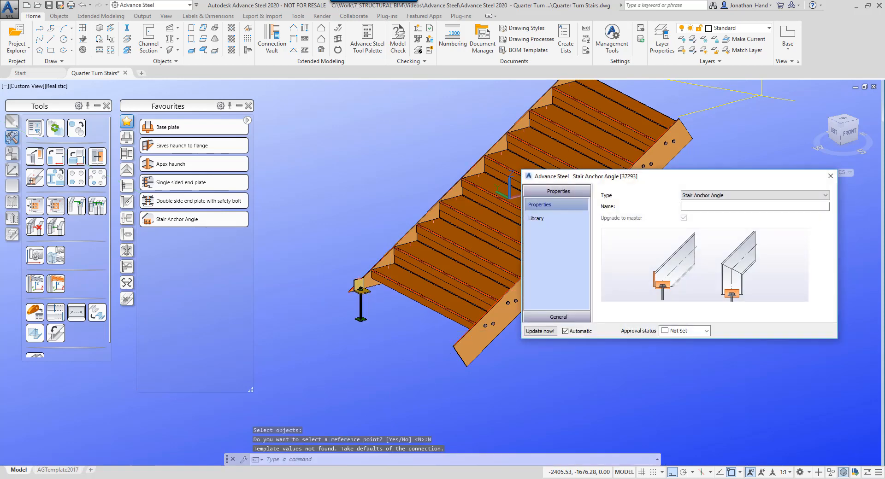
Add a vertical profile extension to the stair anchor angle connection and set its base level adjustment to 100
scroll(356, 294, "up", 5)
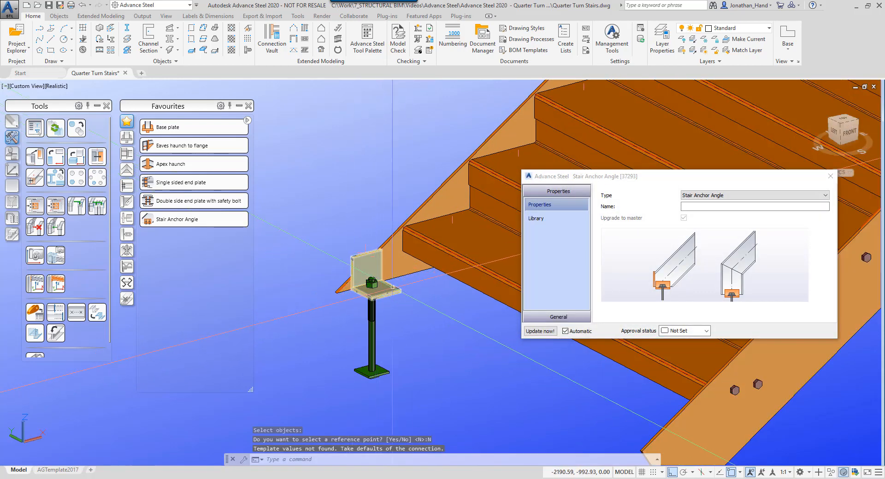
left_click(576, 318)
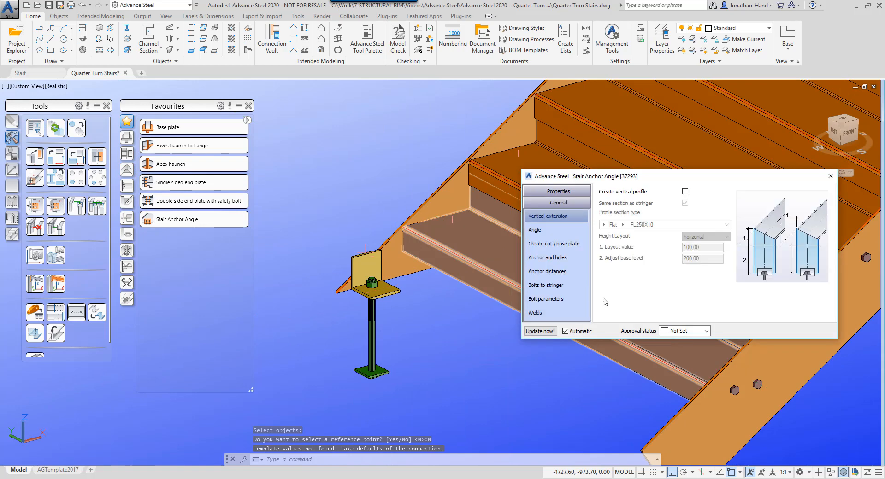
left_click(685, 192)
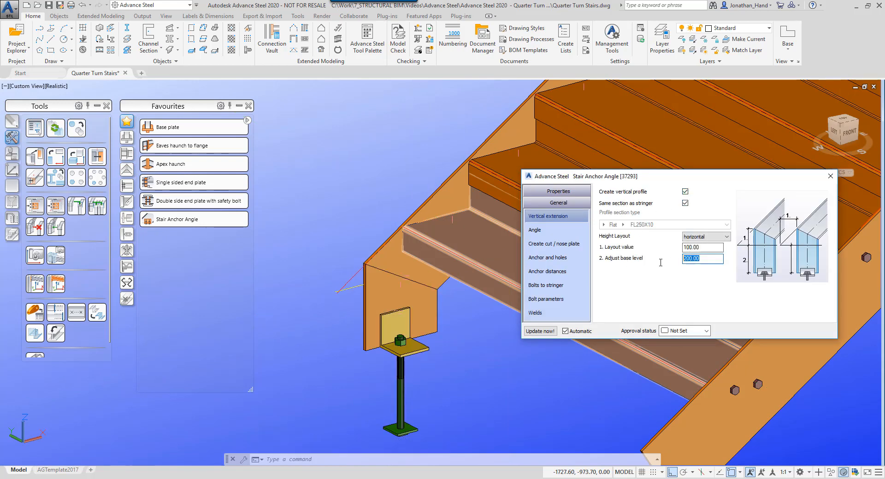
key("Return")
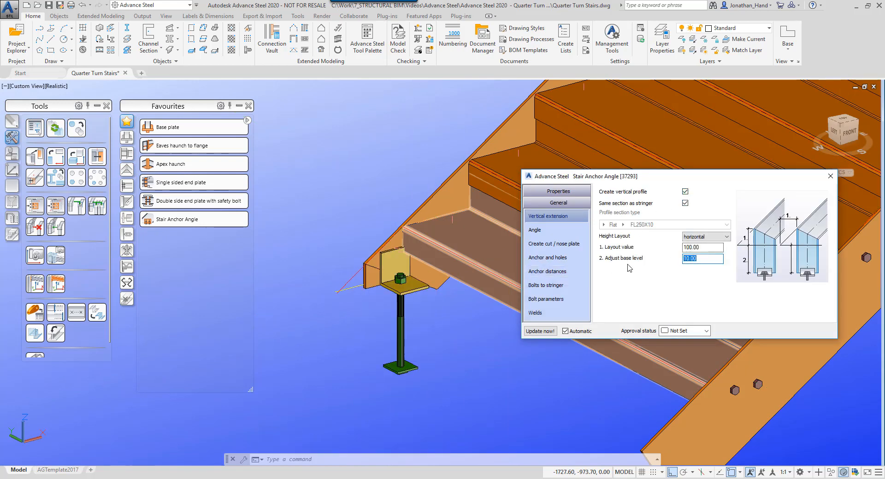
type("100")
key("Return")
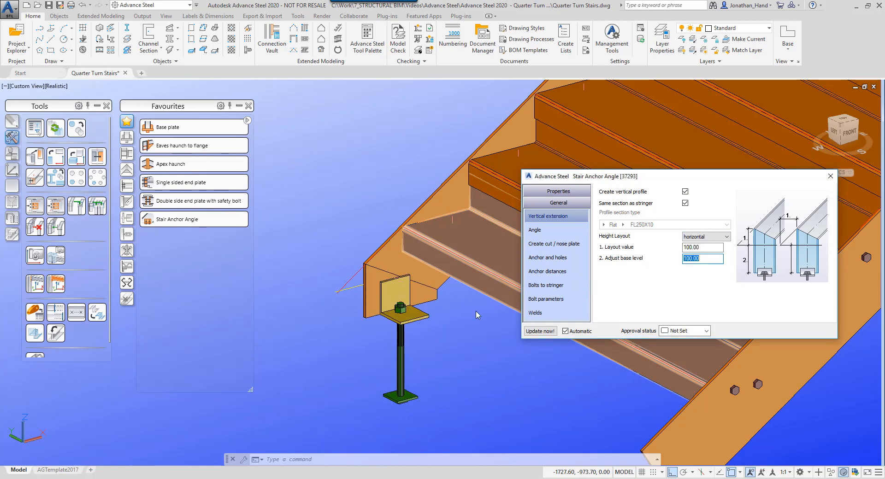
Try the bolted connection type between the anchor angle and the stringer, and restore it to welded
left_click(558, 230)
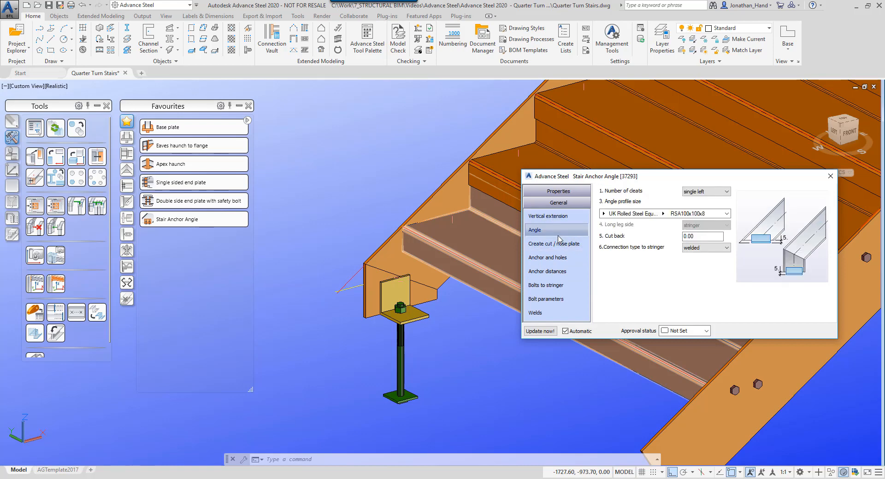
left_click(711, 249)
left_click(704, 263)
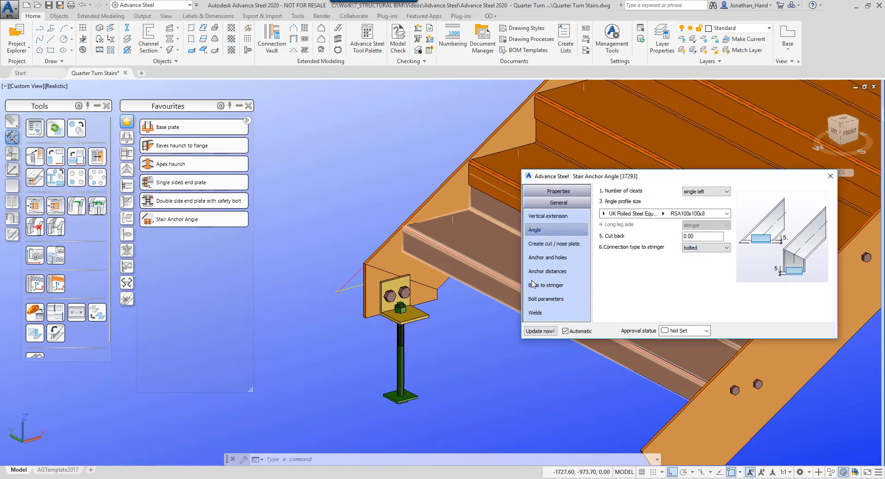
left_click(703, 254)
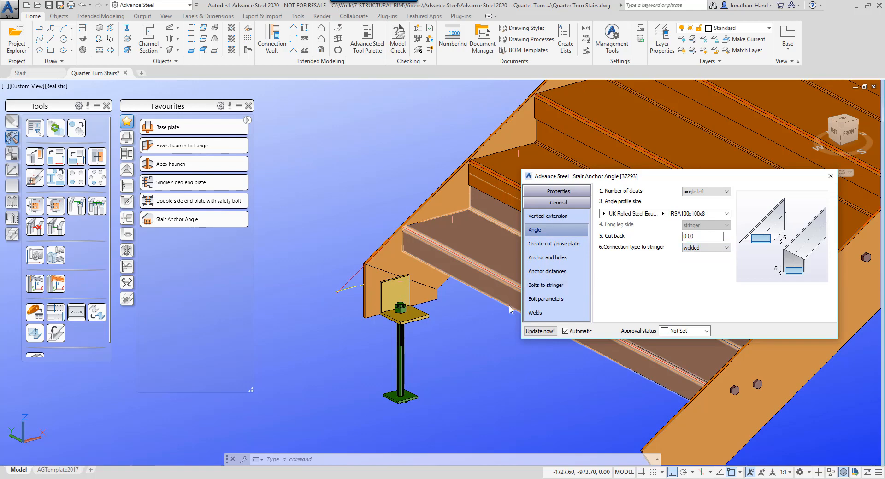
Review the anchor and hole settings and set the anchor angle's length to 100
scroll(393, 312, "up", 5)
scroll(393, 312, "down", 6)
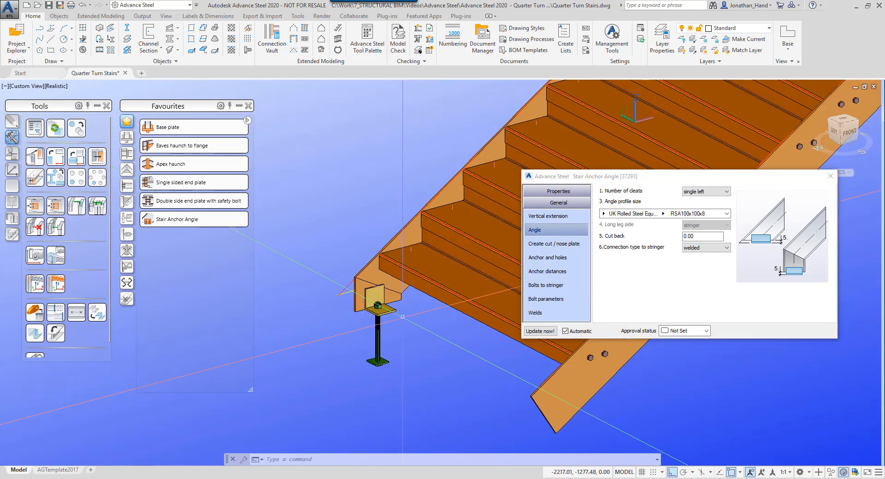
left_click(548, 258)
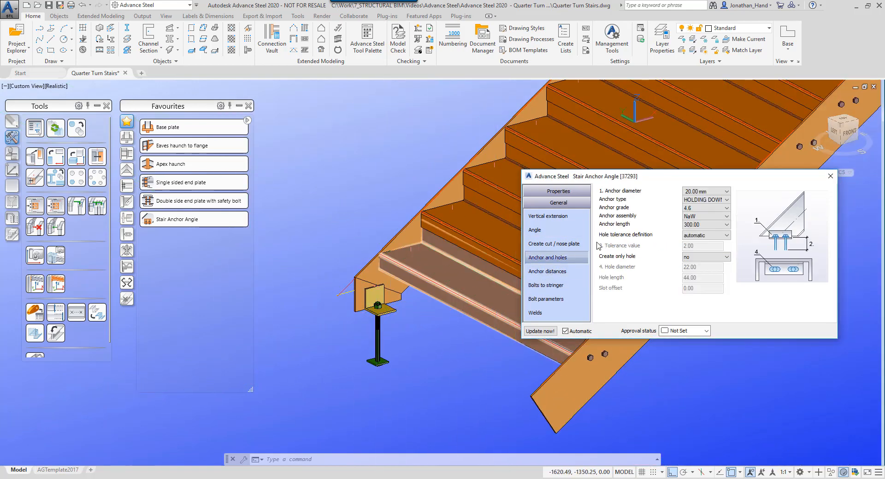
left_click(558, 272)
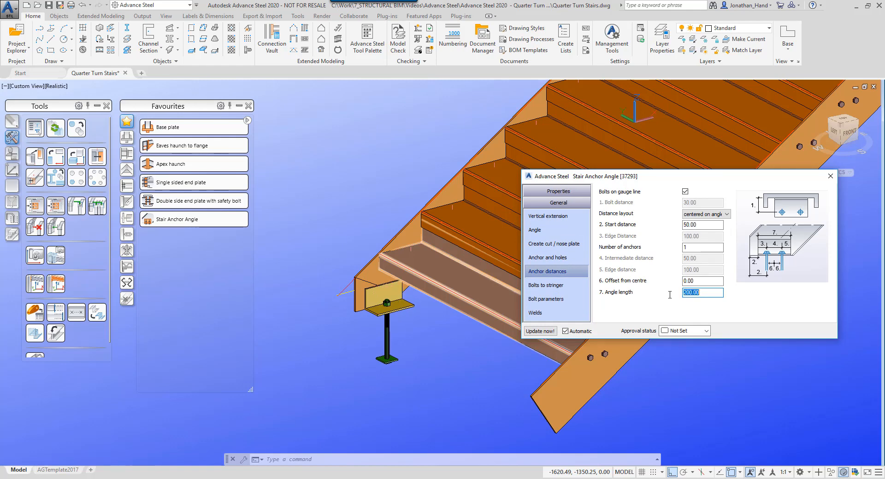
key("Return")
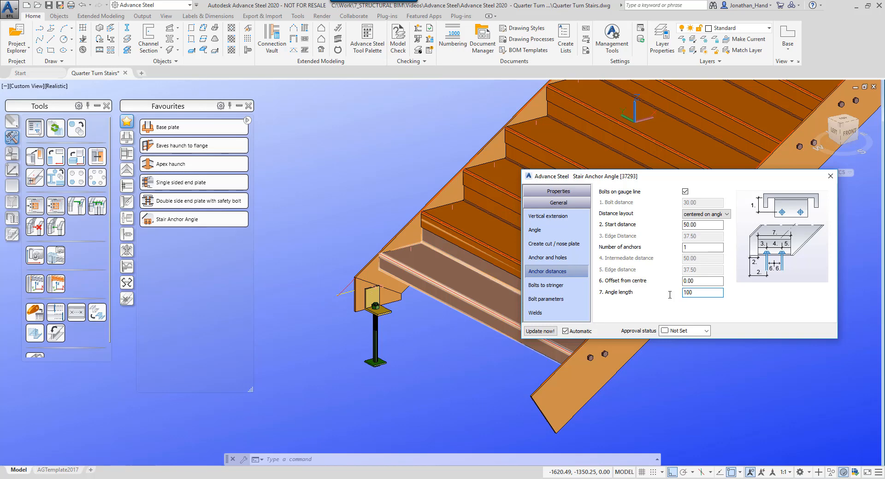
key("Return")
Set the start distance of the anchor angle to 75
scroll(491, 374, "up", 3)
middle_click_drag(491, 375, 452, 251, "shift")
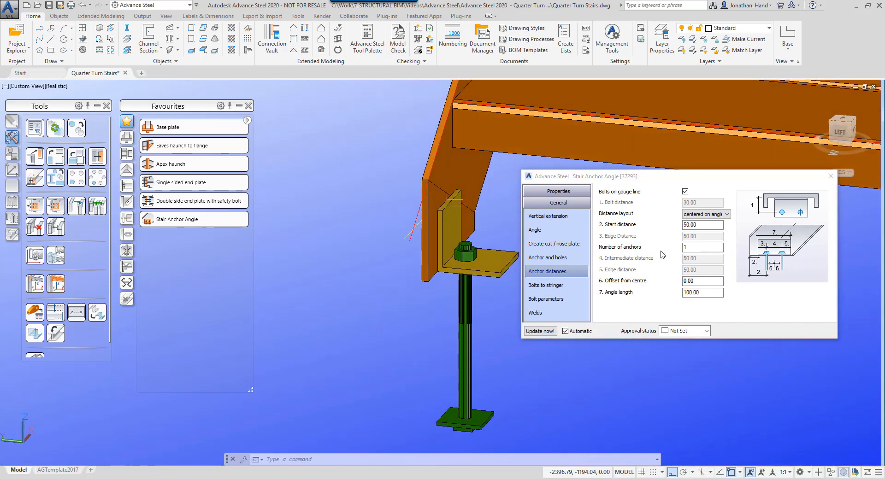
left_click_drag(699, 225, 664, 229)
type("75")
key("Return")
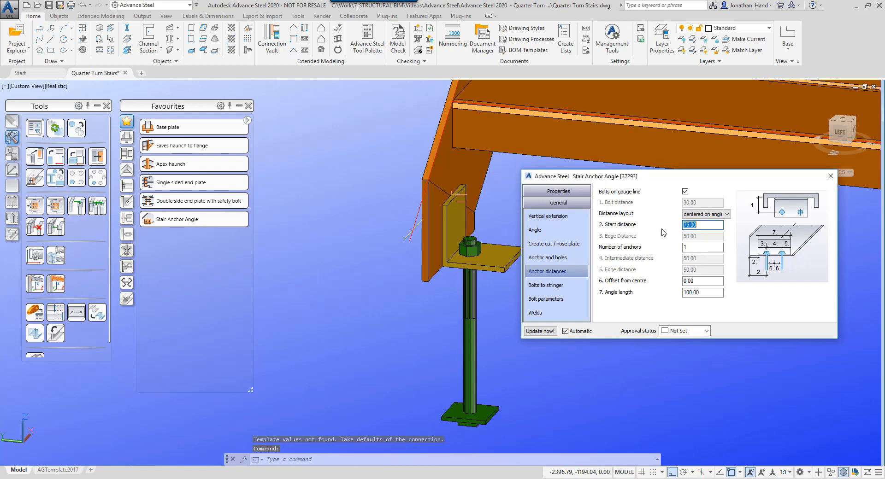
Review the bolt settings, try offsetting the anchor from the angle's centre, and reset the offset to 0
left_click(553, 263)
left_click(558, 286)
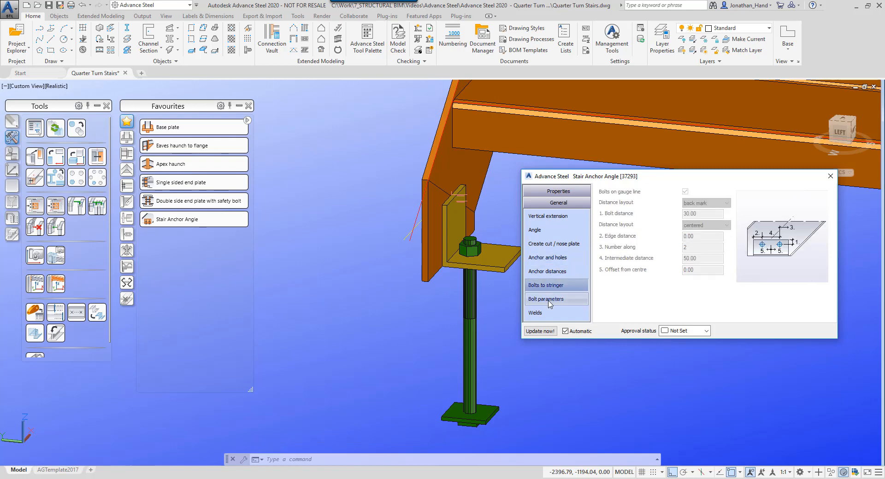
left_click(553, 300)
left_click(558, 276)
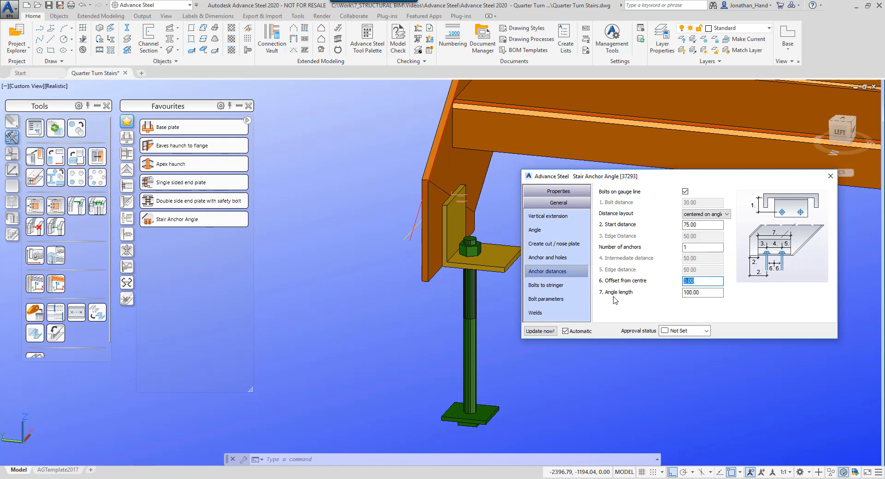
key("Return")
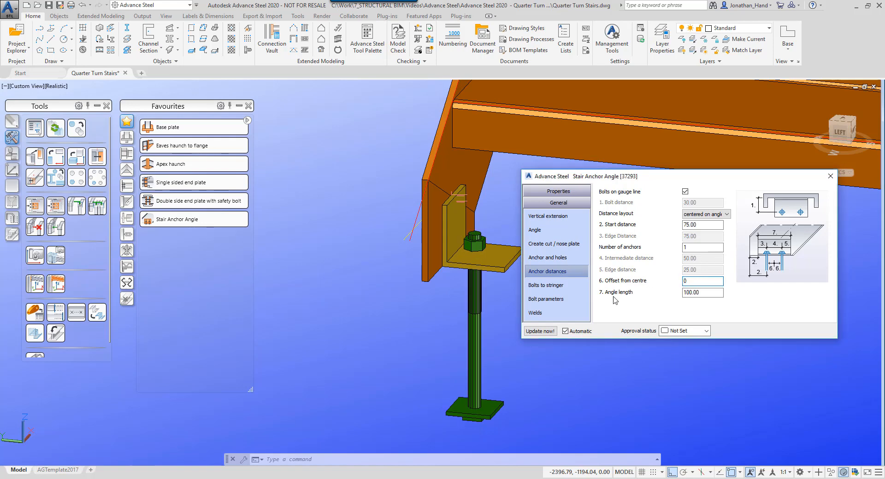
key("Return")
Set the anchor distance layout to from stringer front, and place the anchor off the gauge line at a bolt distance of 50
left_click(717, 215)
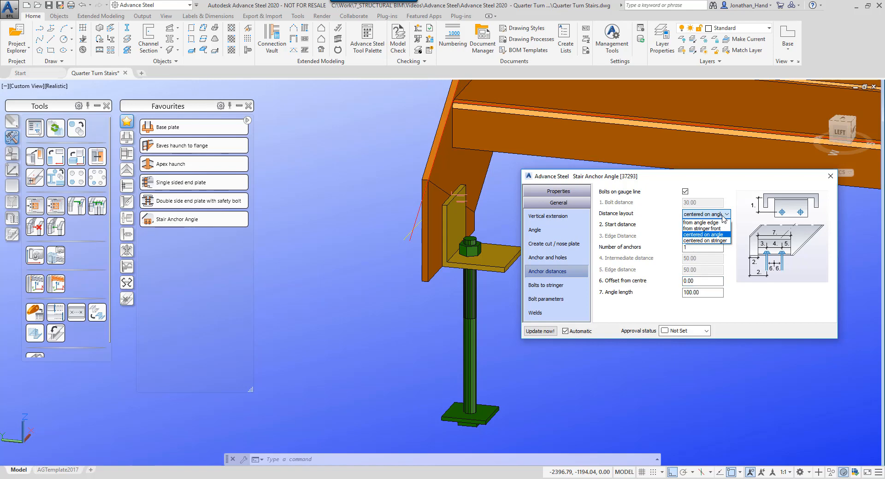
left_click(708, 241)
left_click(712, 214)
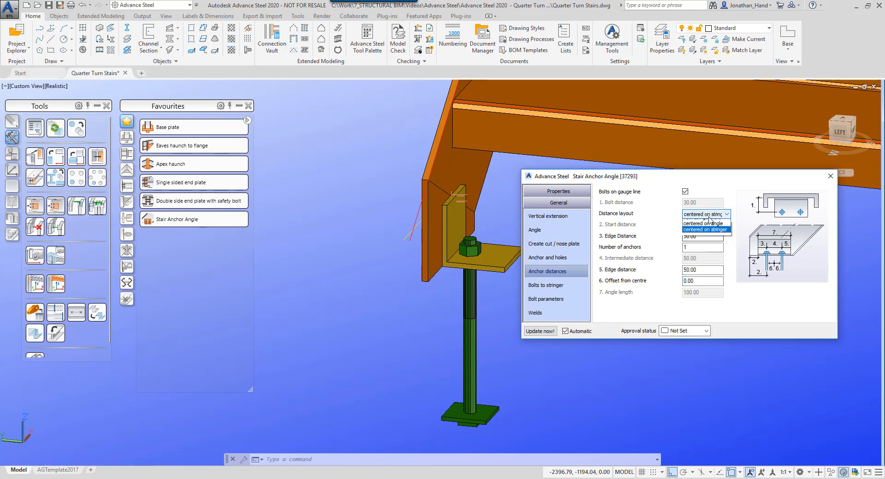
left_click(713, 228)
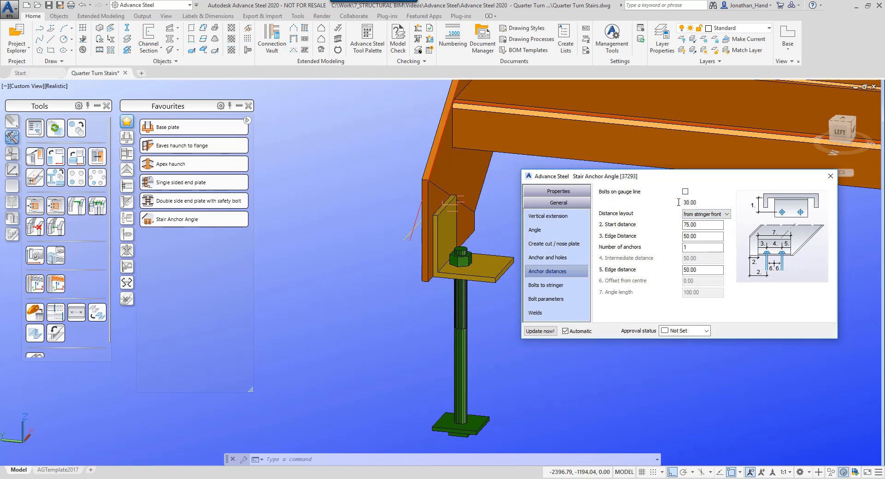
key("Return")
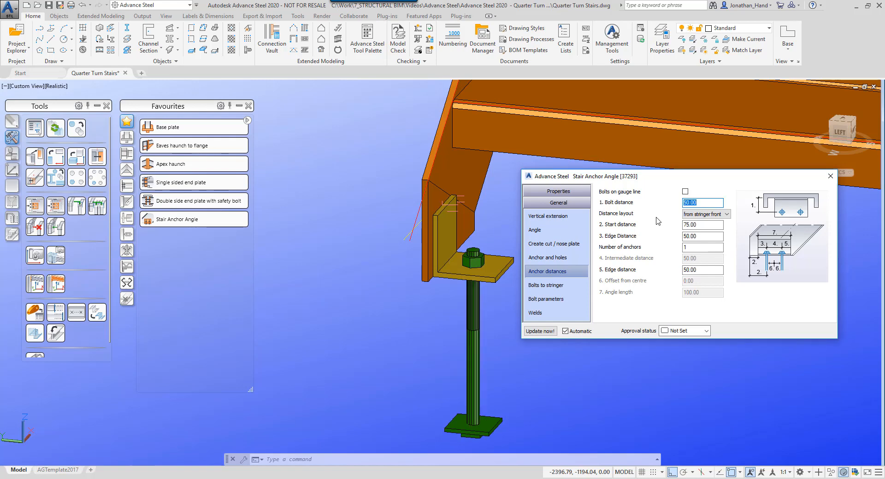
left_click(831, 179)
Copy the stair anchor angle connection to the foot of the lower flight's opposite stringer, without a reference point
scroll(618, 279, "down", 4)
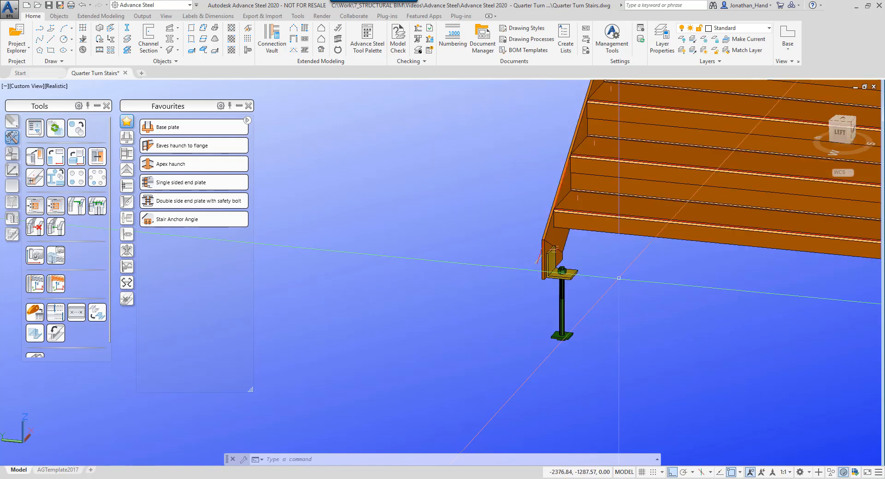
middle_click_drag(618, 279, 552, 288, "shift")
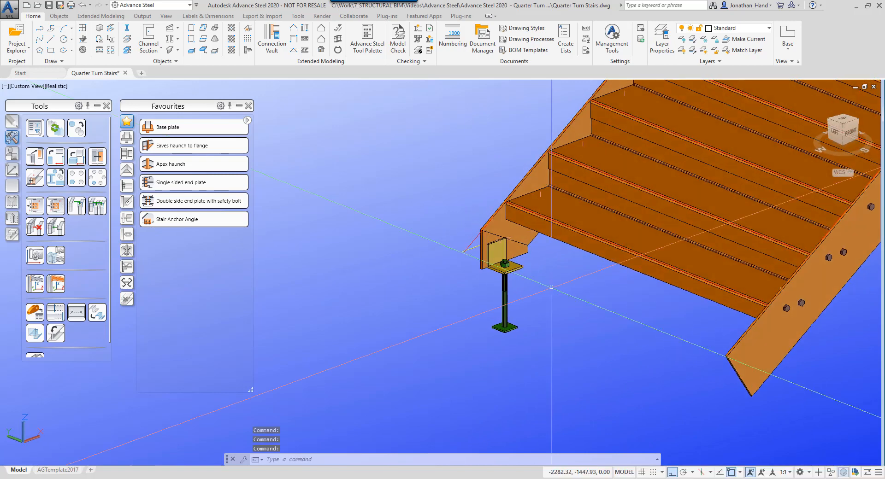
left_click(34, 203)
left_click(517, 269)
key("Return")
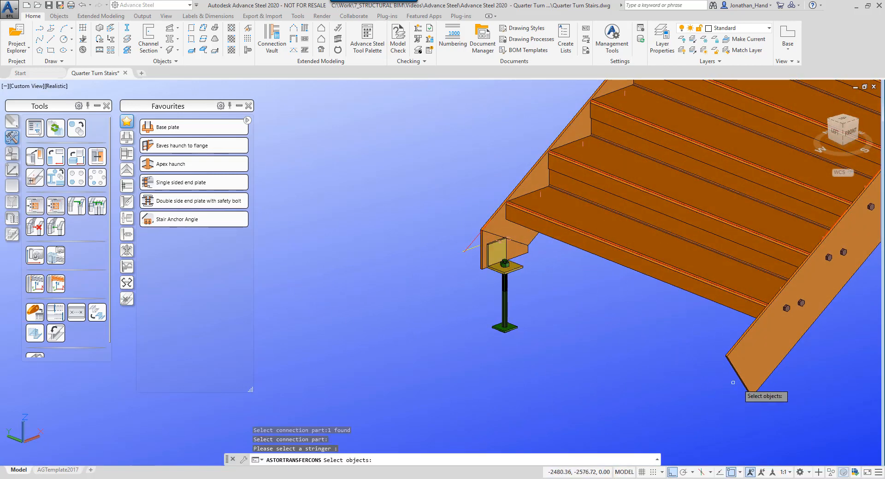
left_click(732, 383)
key("Return")
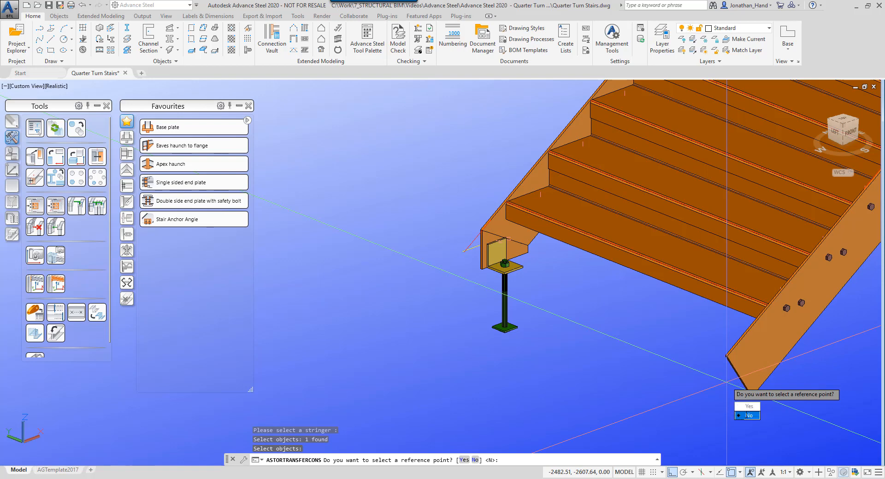
left_click(746, 416)
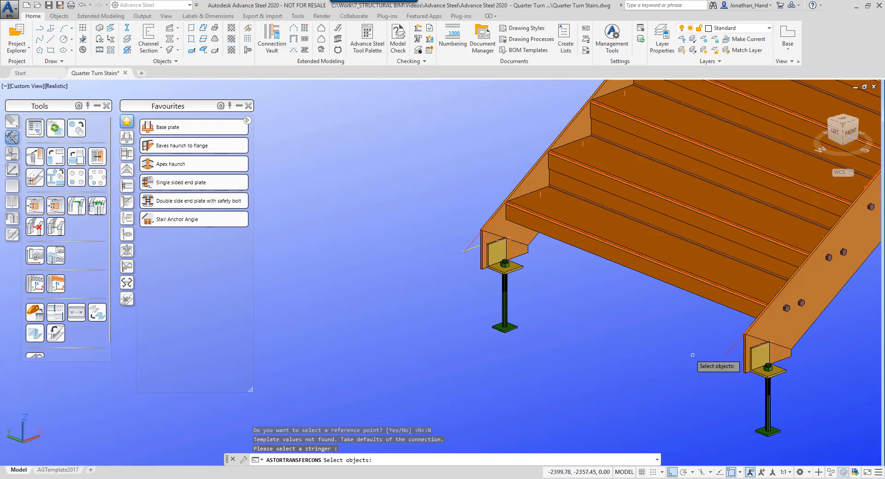
right_click(662, 324)
left_click(681, 172)
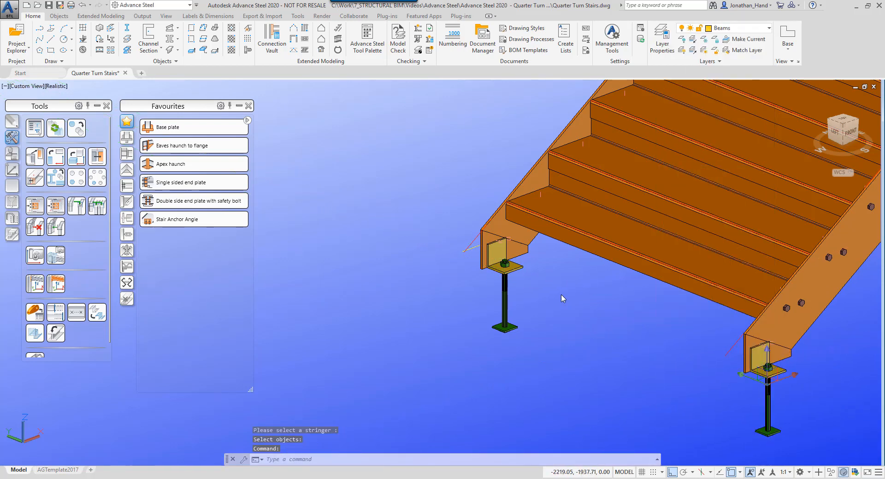
Set the number of cleats to single right for the copied stair anchor angle connection
double_click(491, 269)
left_click(558, 317)
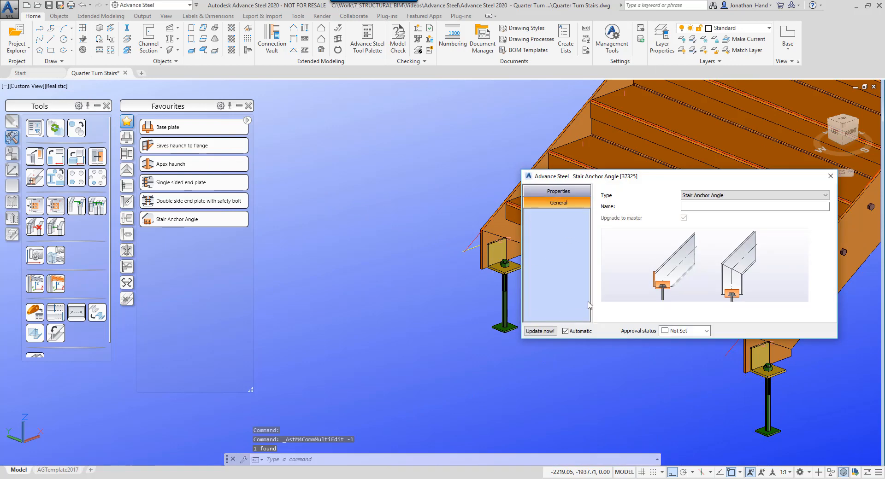
left_click(549, 229)
left_click(705, 191)
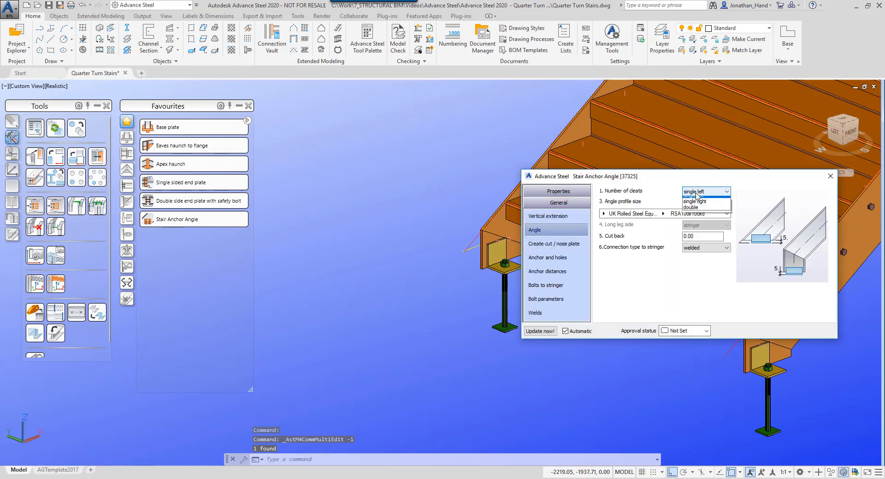
left_click(700, 206)
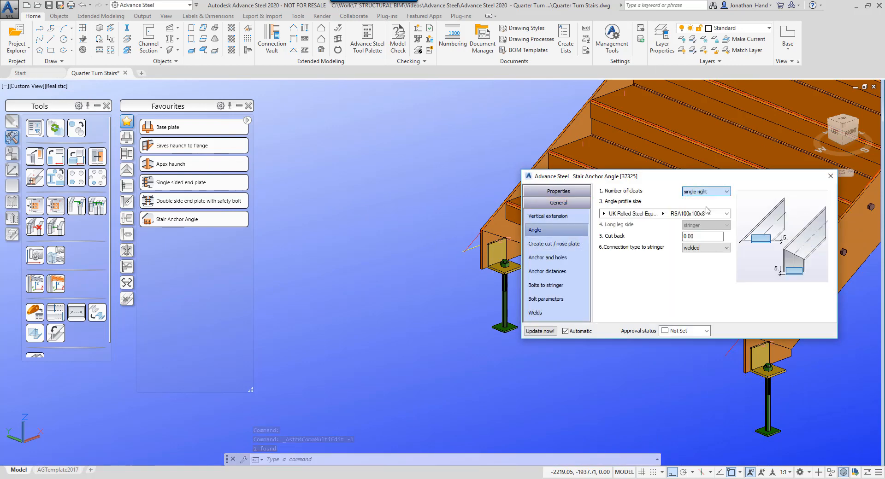
left_click(831, 176)
scroll(659, 134, "down", 5)
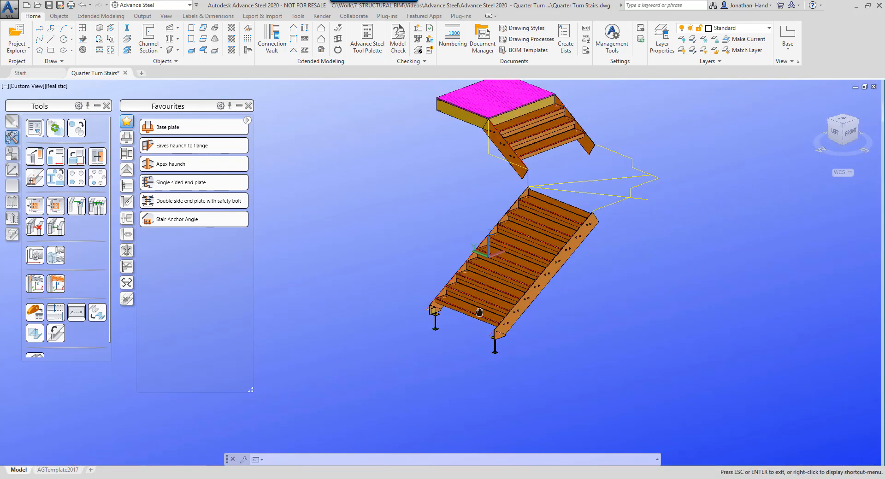
Turn on the Joint box layer
left_click(769, 29)
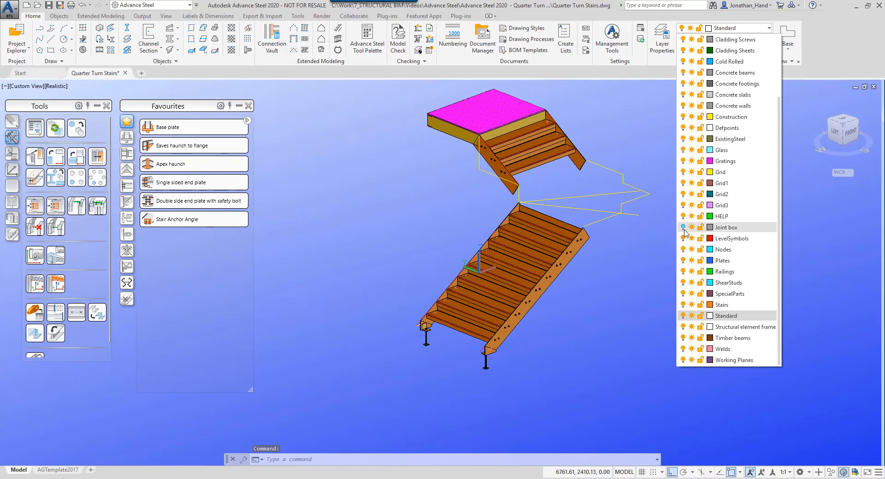
left_click(682, 227)
left_click(644, 277)
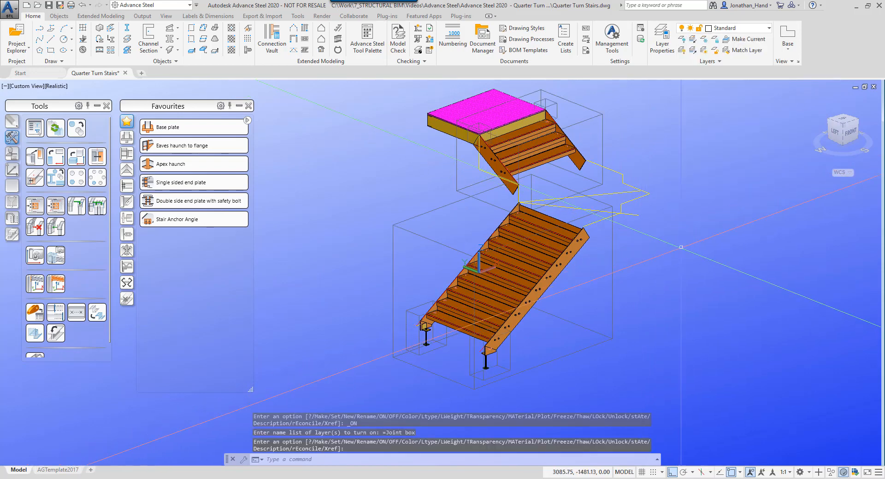
Create a flat beam from the top of the lower flight's outer stringer along the horizontal guideline to the foot of the vertical guideline
scroll(669, 244, "up", 1)
middle_click_drag(637, 235, 629, 283)
key("Return")
scroll(629, 283, "up", 3)
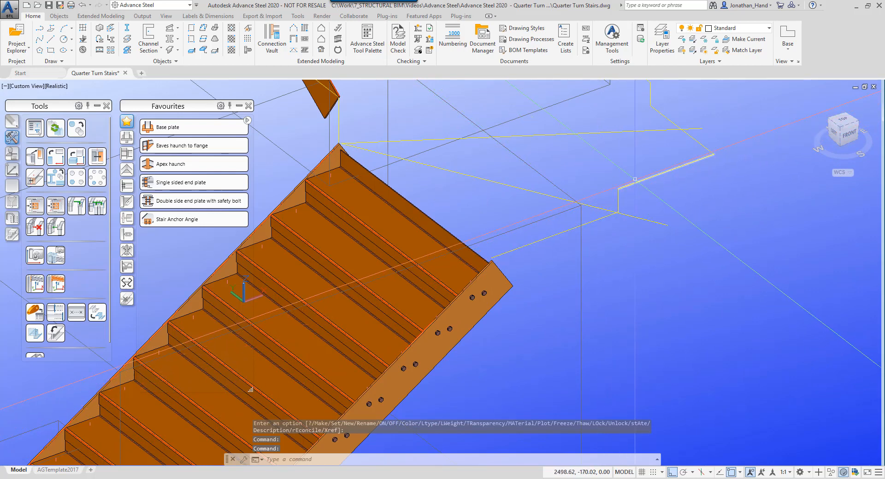
middle_click_drag(654, 191, 699, 179, "shift")
scroll(649, 316, "down", 3)
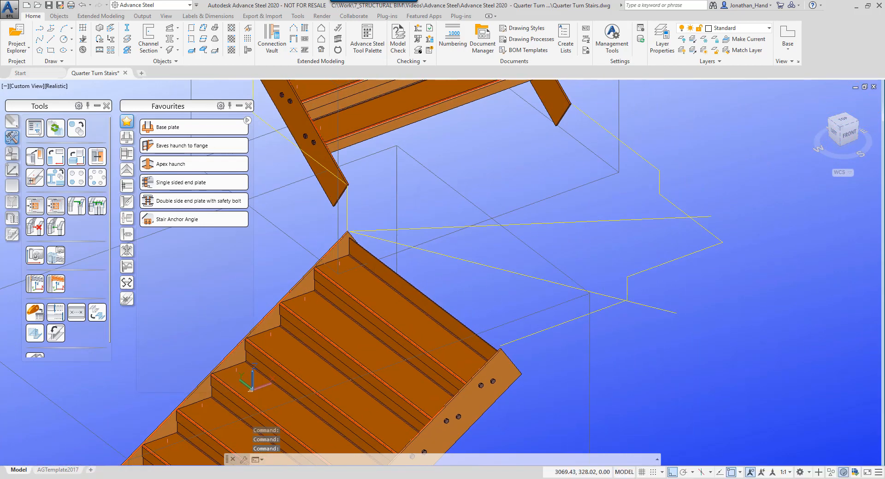
left_click(148, 55)
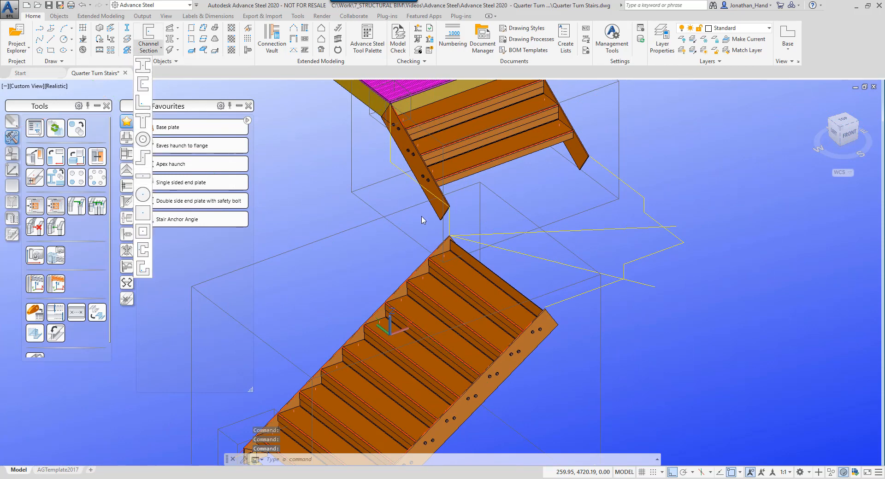
left_click(144, 177)
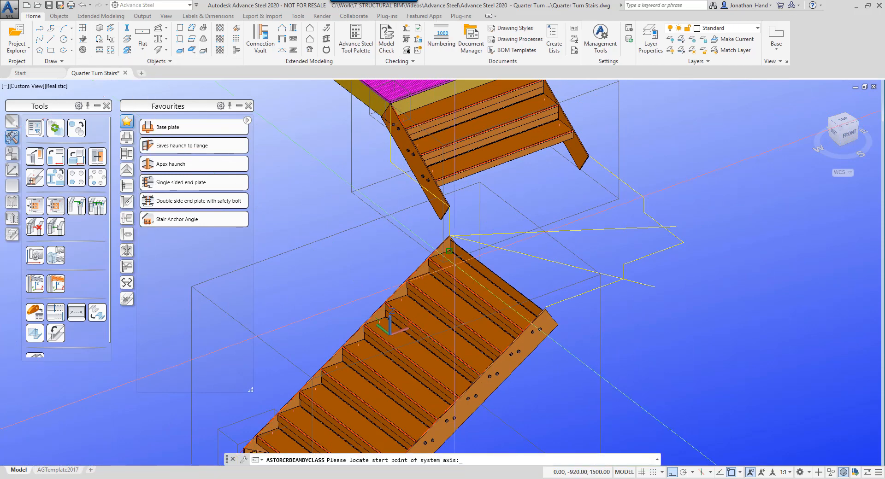
scroll(499, 303, "up", 5)
left_click(499, 303)
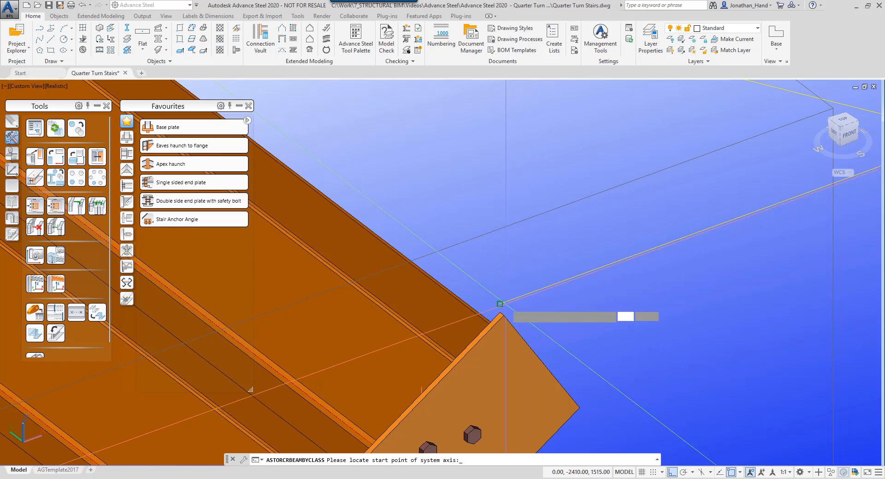
scroll(662, 283, "down", 3)
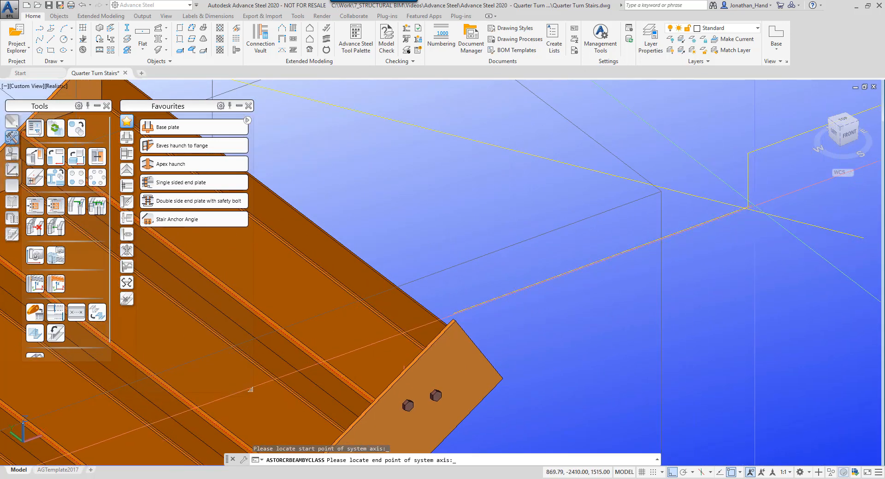
left_click(746, 207)
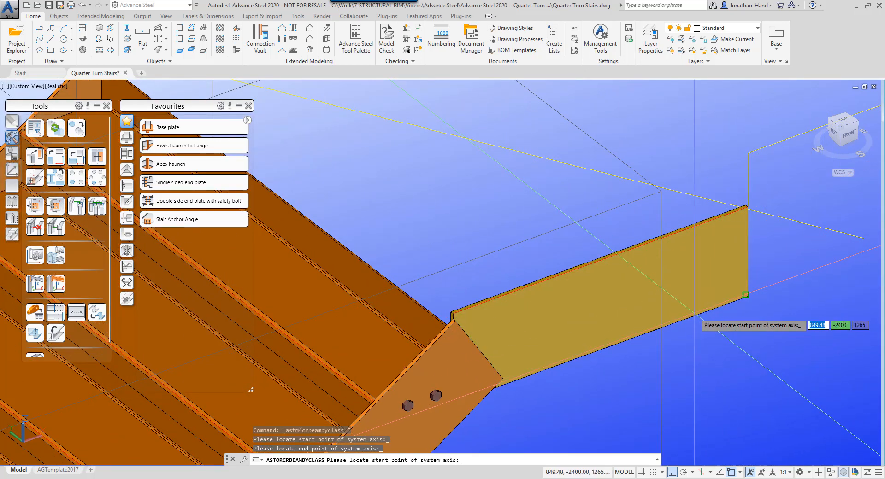
scroll(481, 308, "down", 5)
scroll(481, 308, "up", 5)
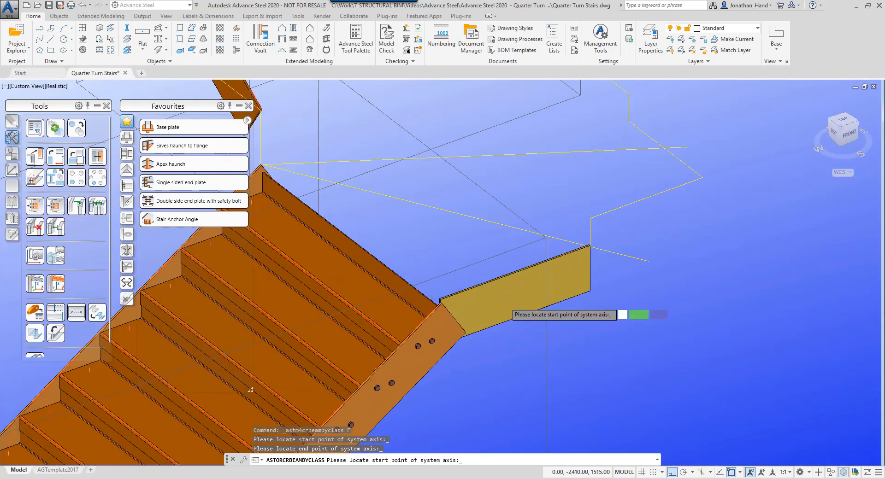
Set the lower flat's positioning offset to the upper-right reference point and review its section
key("Return")
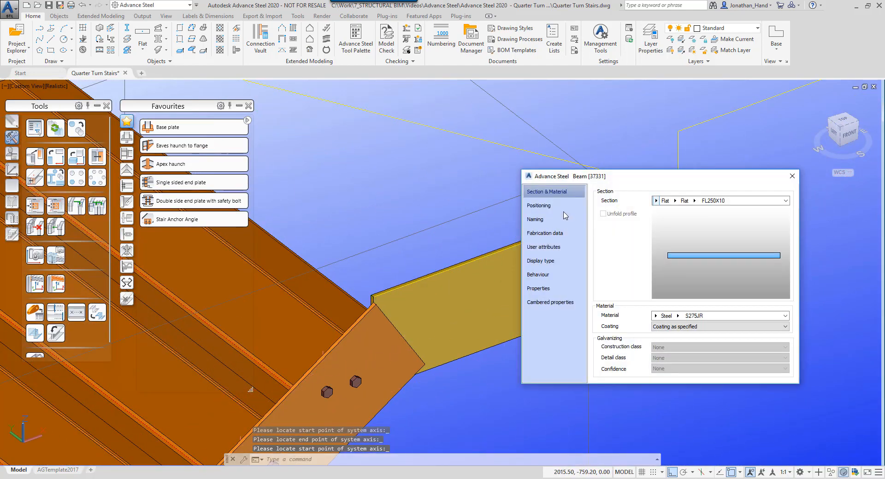
left_click(568, 212)
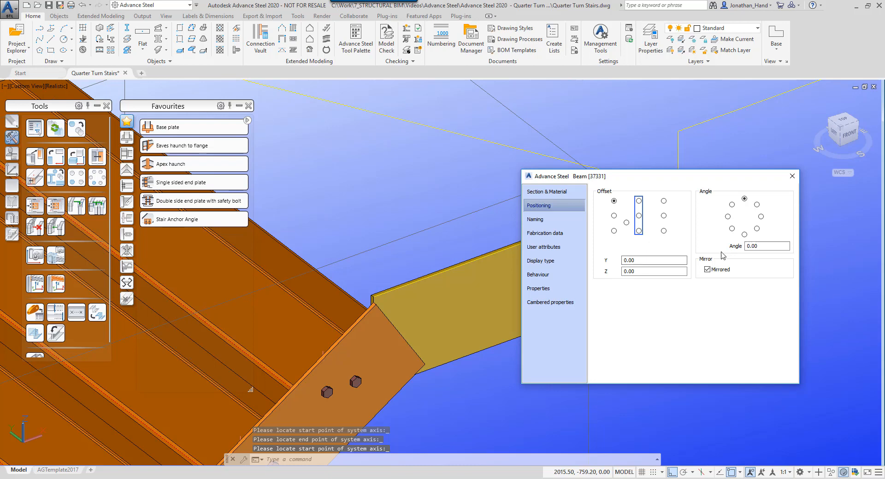
left_click(664, 201)
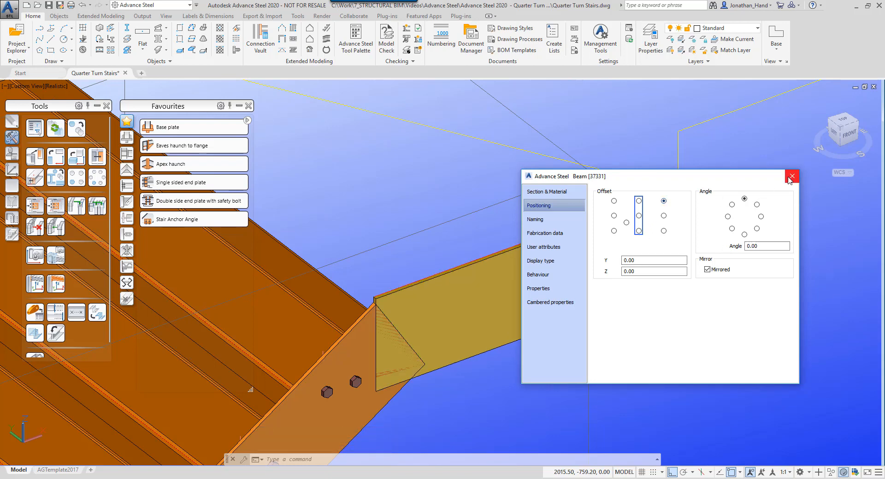
left_click(546, 192)
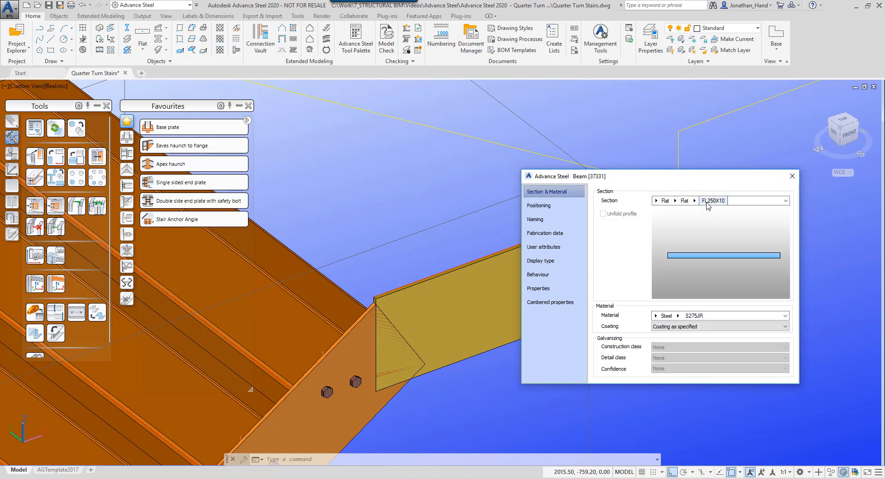
left_click(794, 181)
Create another flat beam along the short vertical guideline at the end of the lower flat
scroll(581, 272, "down", 2)
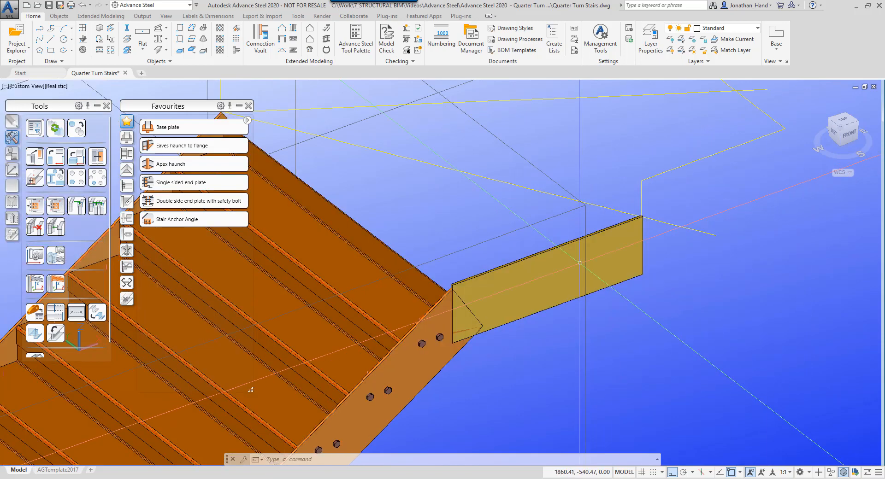
middle_click_drag(624, 289, 498, 323)
left_click(146, 33)
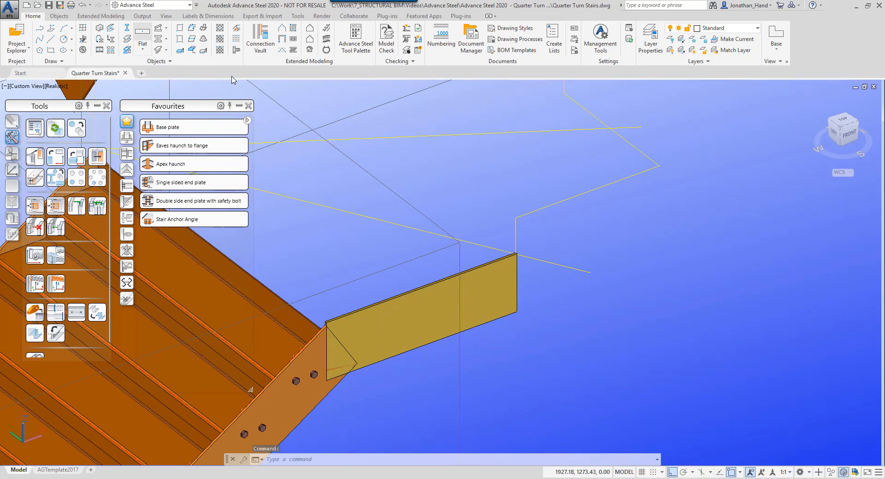
scroll(520, 254, "up", 2)
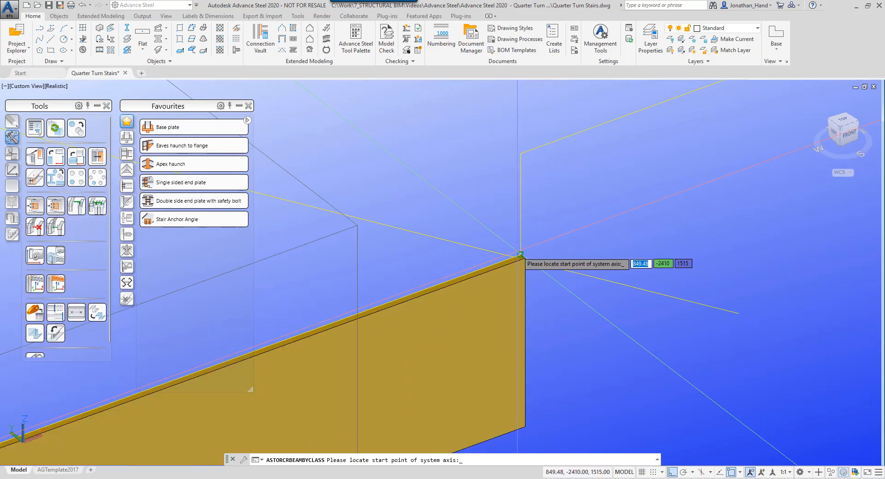
left_click(520, 254)
left_click(519, 152)
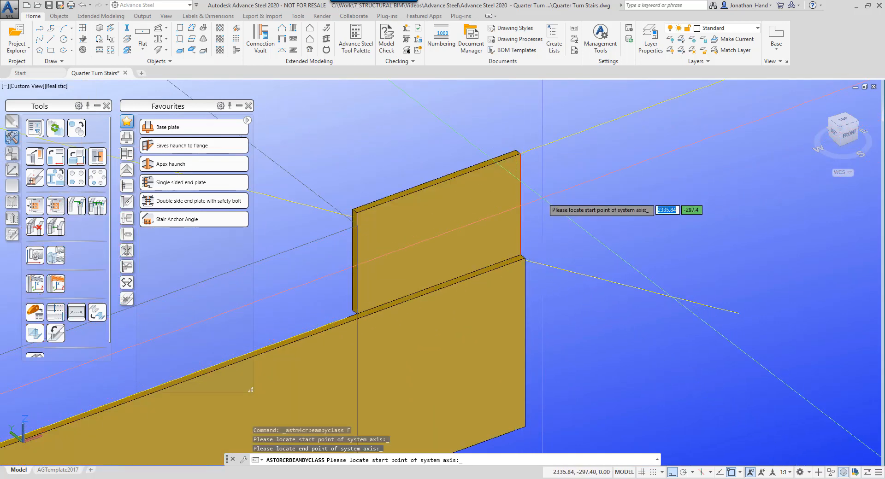
Try the vertical flat's upper-left offset and mirroring, then set its offset to the lower-left reference point with Mirrored enabled
left_click(573, 208)
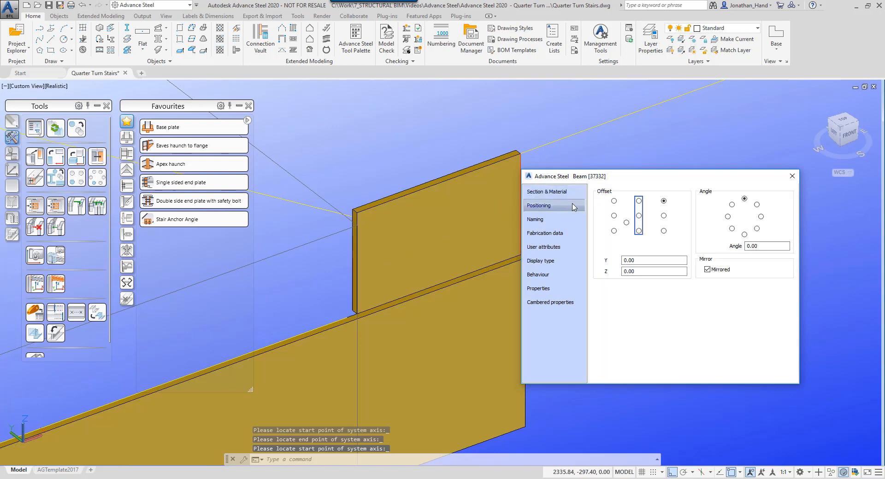
left_click(614, 201)
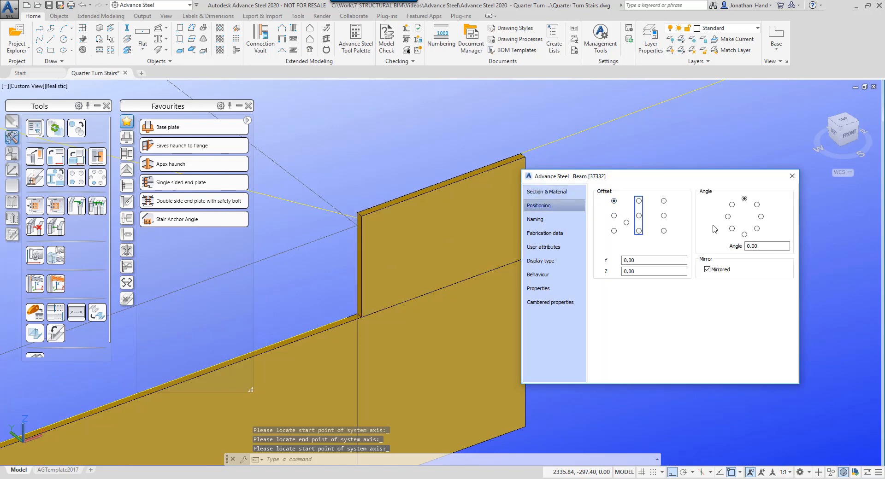
left_click(711, 270)
left_click(710, 270)
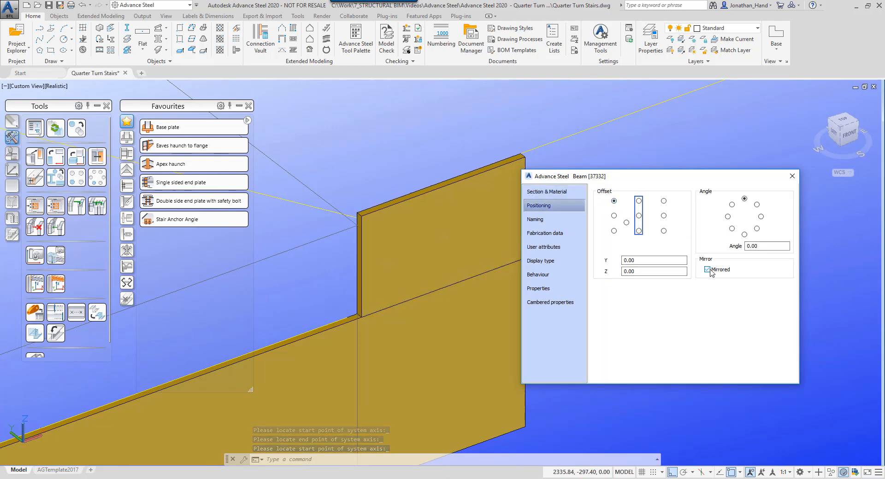
left_click(614, 230)
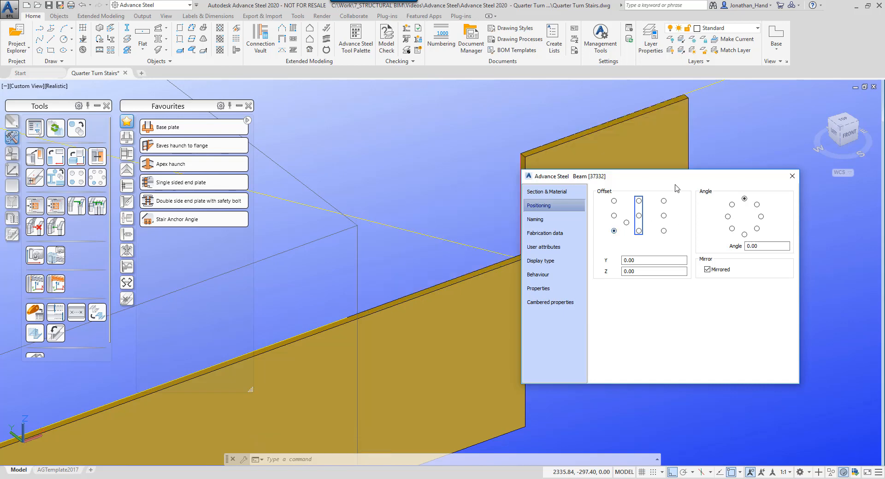
left_click_drag(673, 179, 579, 222)
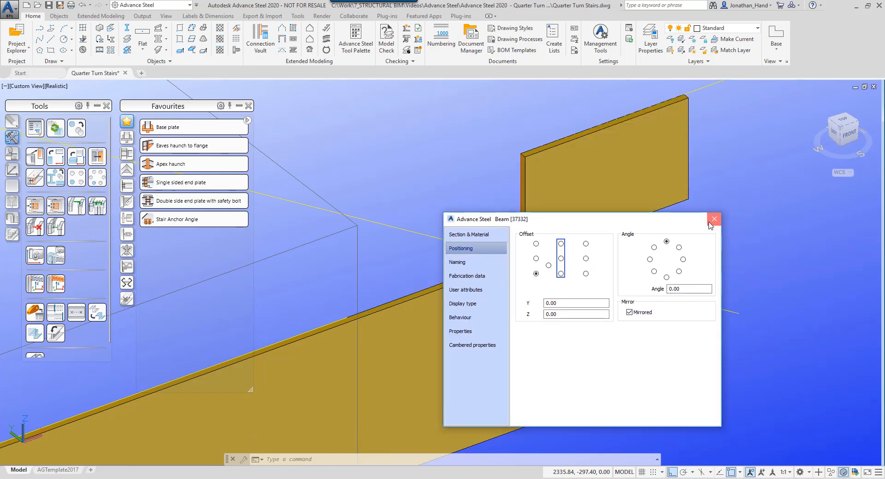
left_click(712, 224)
Create a third flat beam from the top of the vertical flat along the upper horizontal guideline to its outer corner
scroll(715, 224, "down", 5)
middle_click_drag(717, 224, 585, 244)
left_click(148, 31)
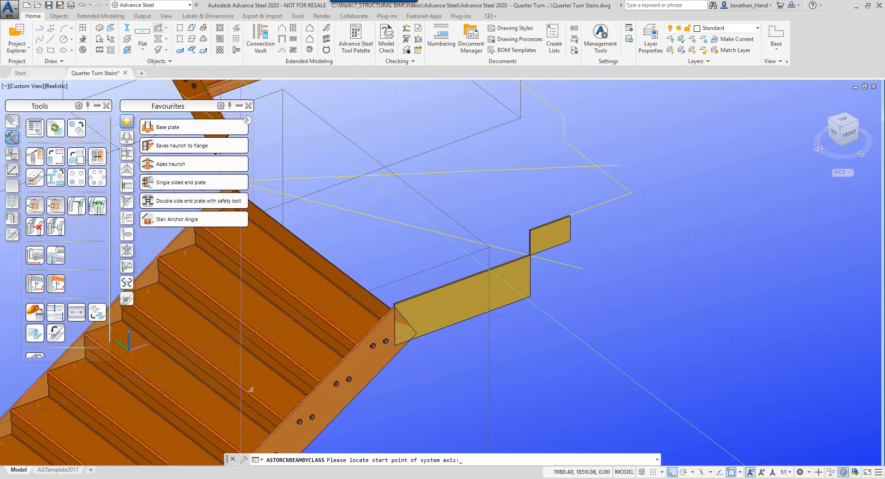
scroll(530, 240, "up", 6)
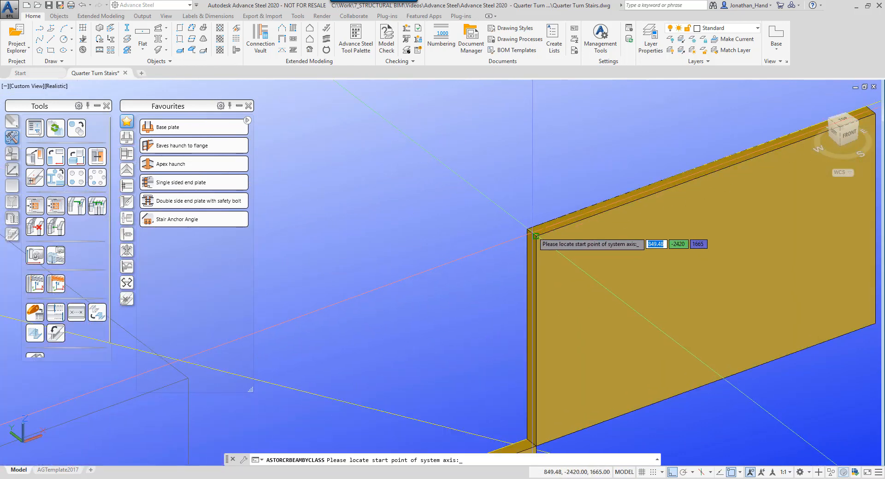
left_click(527, 230)
scroll(529, 249, "down", 6)
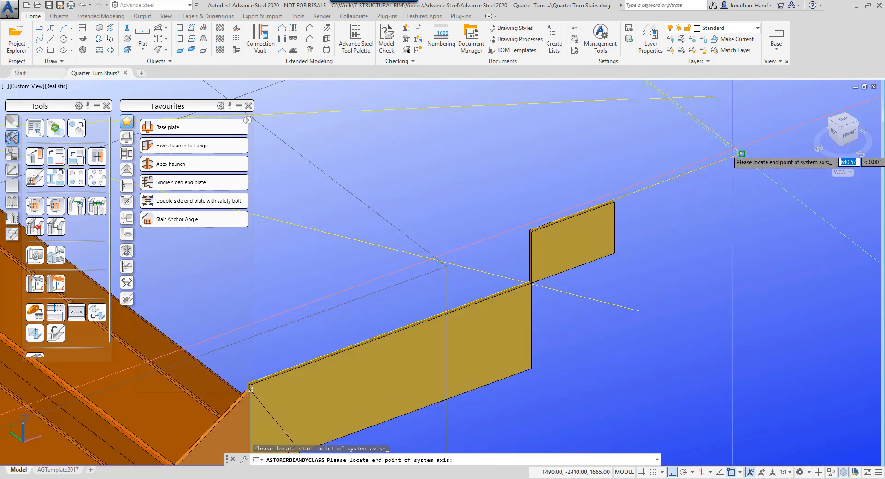
left_click(742, 154)
middle_click_drag(721, 224, 665, 233)
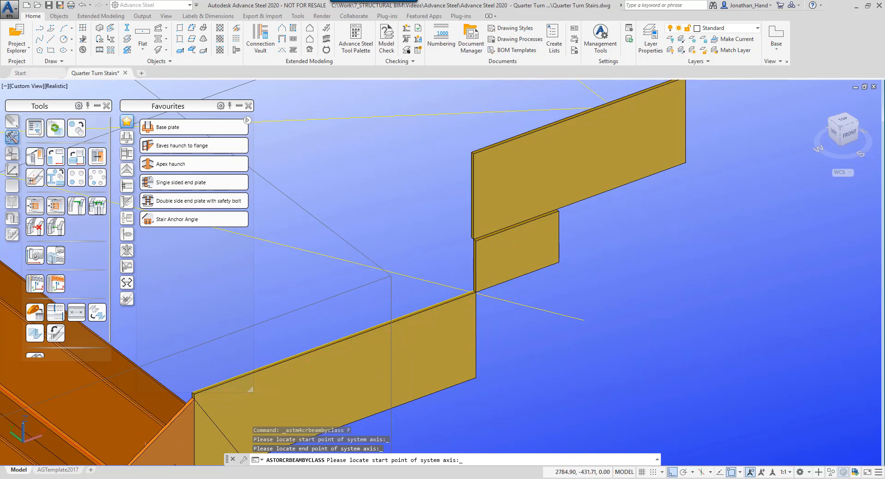
Set the upper horizontal flat's positioning offset to the upper-right reference point
key("Return")
left_click(463, 248)
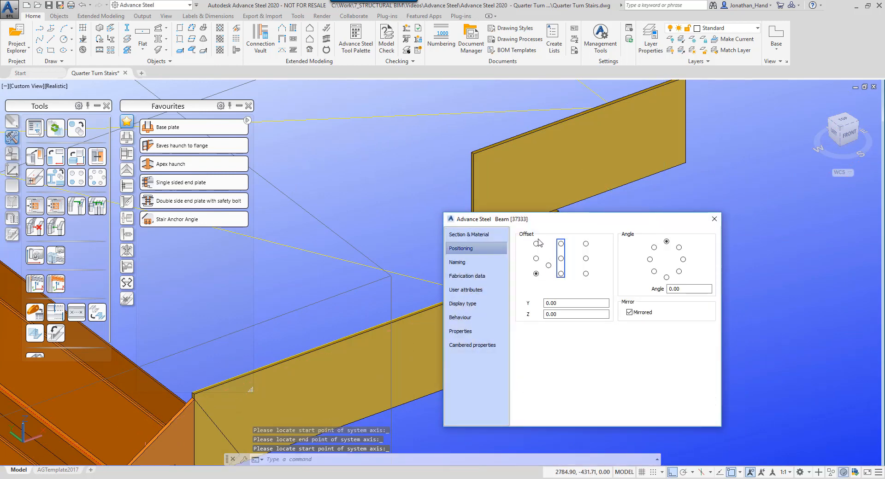
left_click(536, 243)
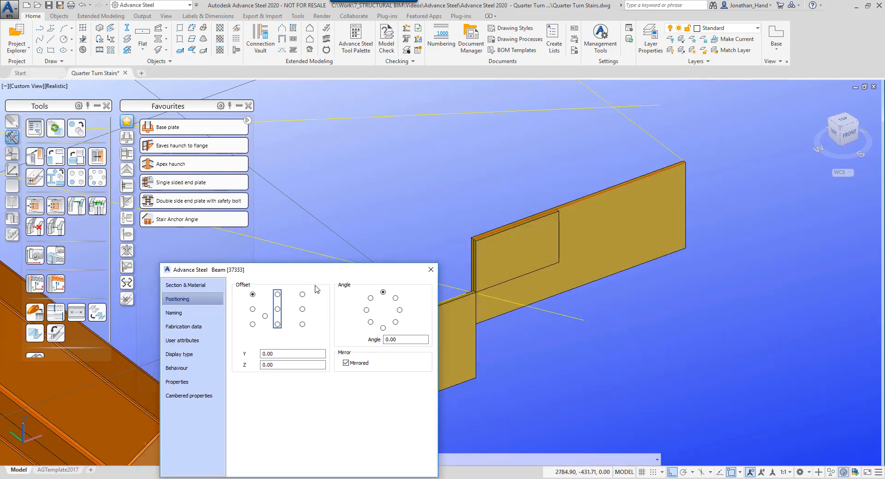
left_click(302, 294)
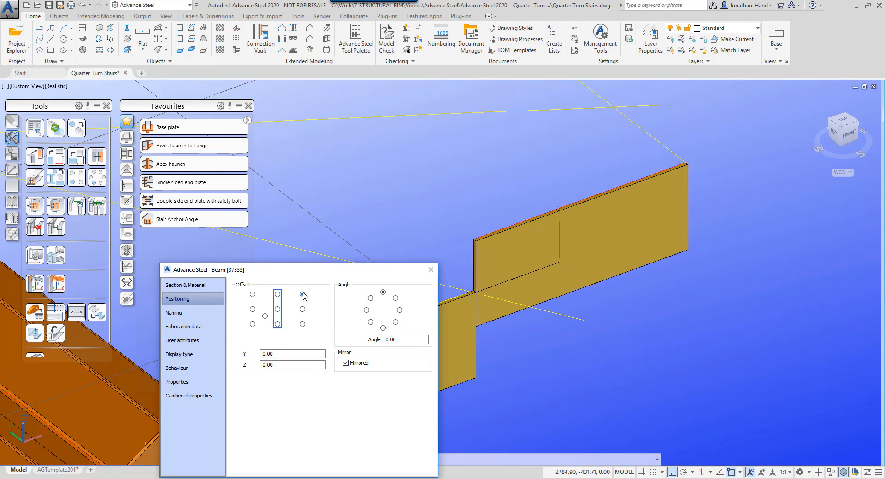
left_click(431, 272)
Create a mitre between the lower flight's stringer end and the adjoining lower flat beam of the turn
scroll(479, 196, "down", 5)
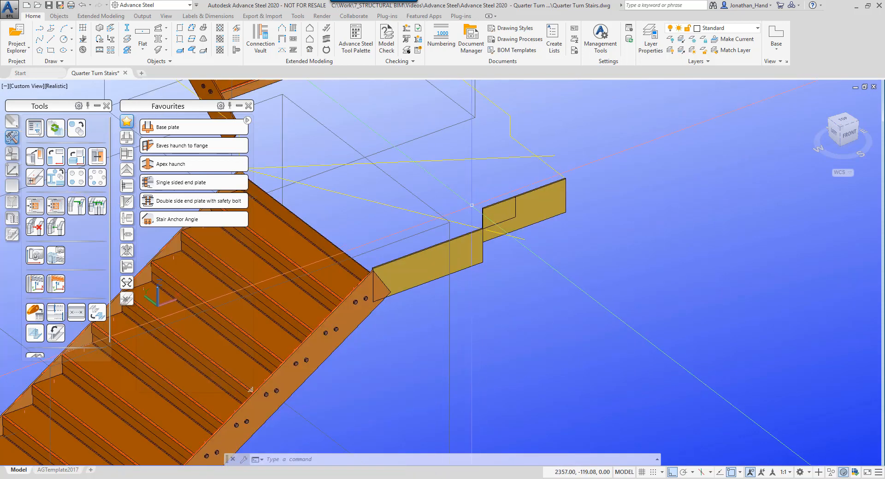
middle_click_drag(472, 203, 569, 191)
scroll(607, 194, "up", 2)
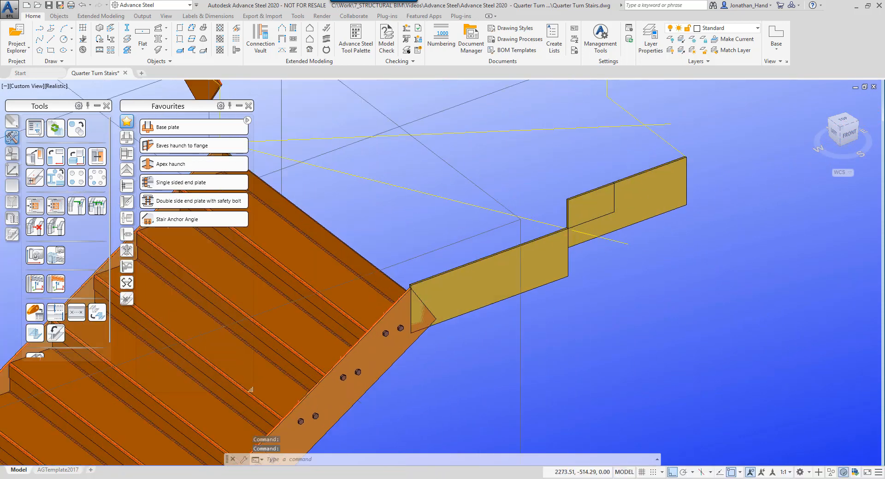
left_click(12, 234)
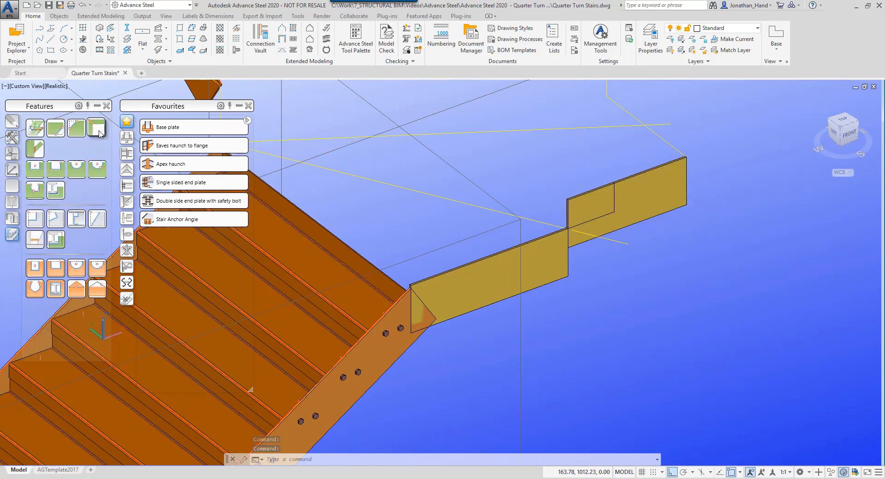
left_click(98, 129)
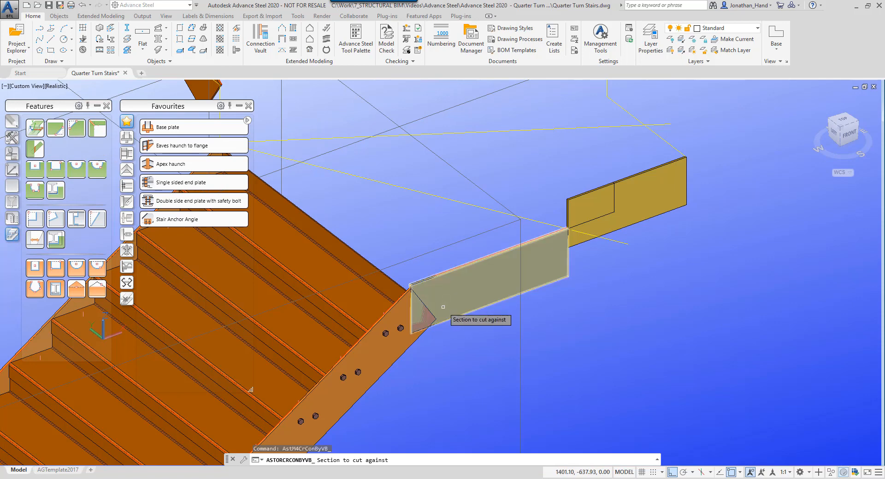
left_click(432, 312)
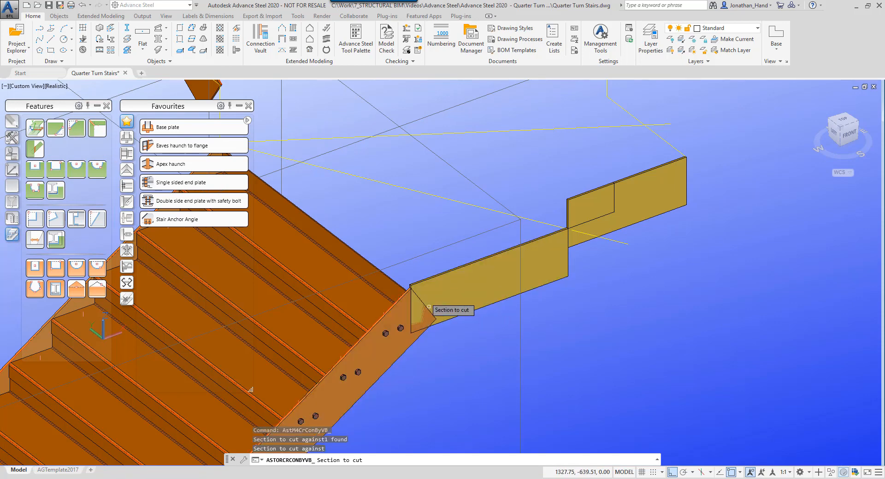
left_click(417, 299)
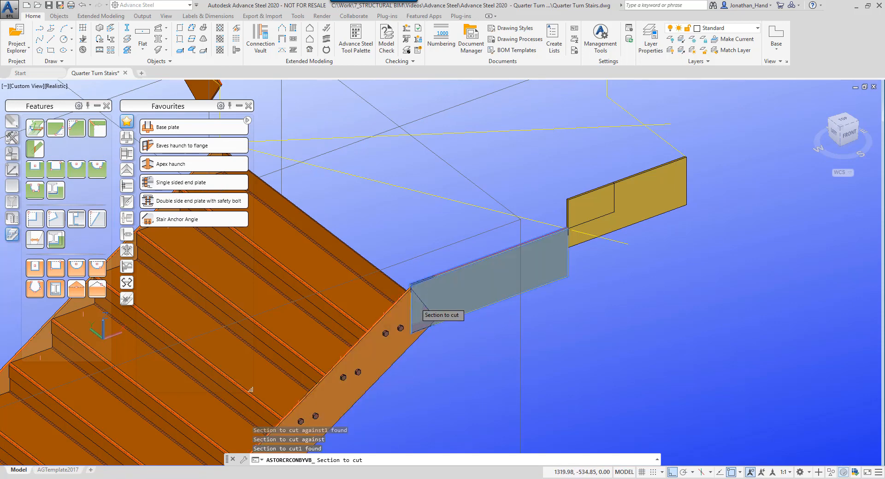
left_click_drag(399, 273, 724, 250)
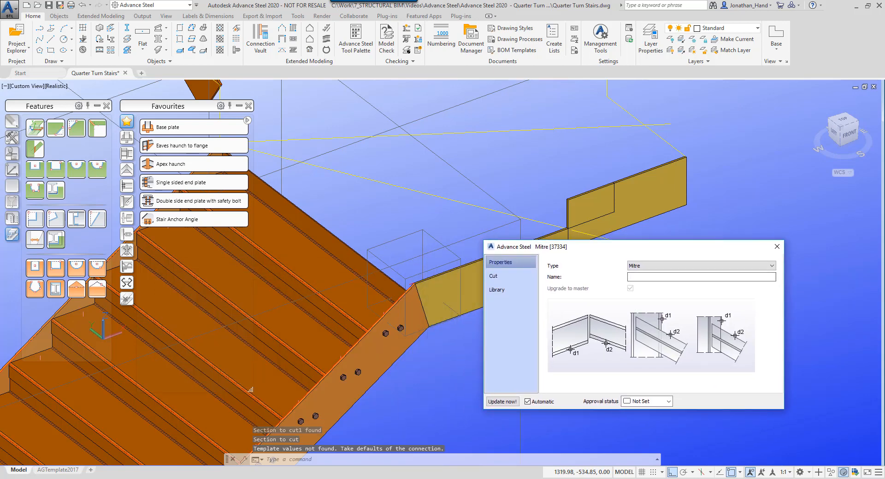
scroll(440, 302, "up", 5)
Enable weld creation in the cut settings of the stringer-to-flat mitre
left_click(493, 275)
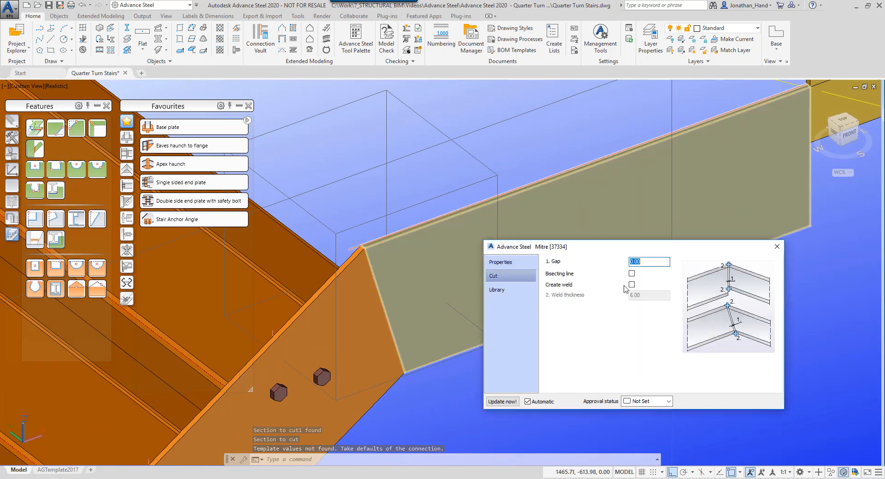
left_click(631, 285)
left_click(774, 250)
scroll(759, 270, "down", 4)
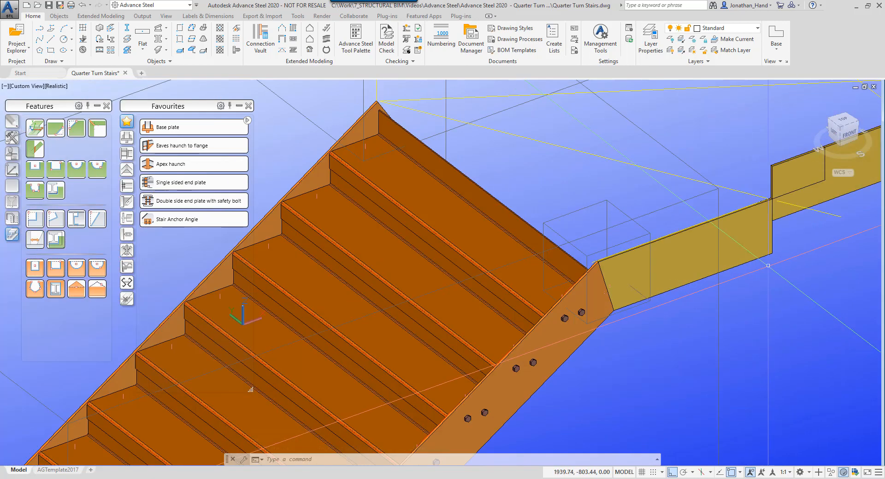
middle_click_drag(767, 269, 522, 321)
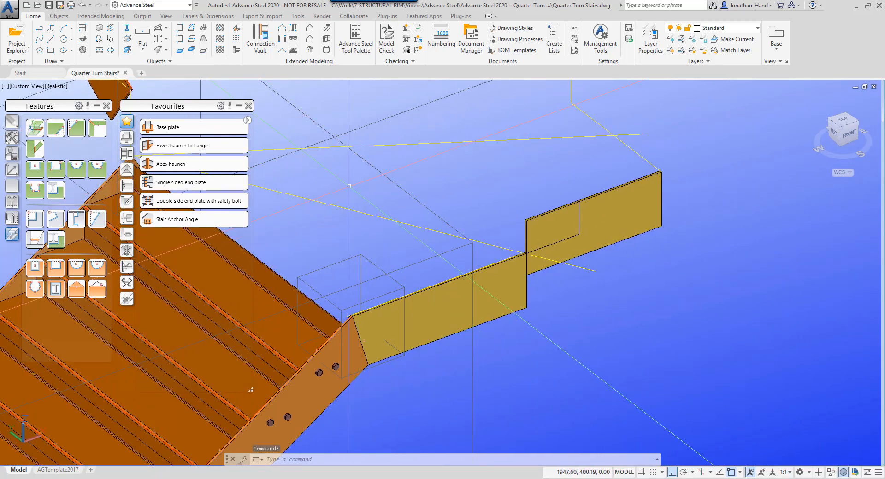
left_click(99, 134)
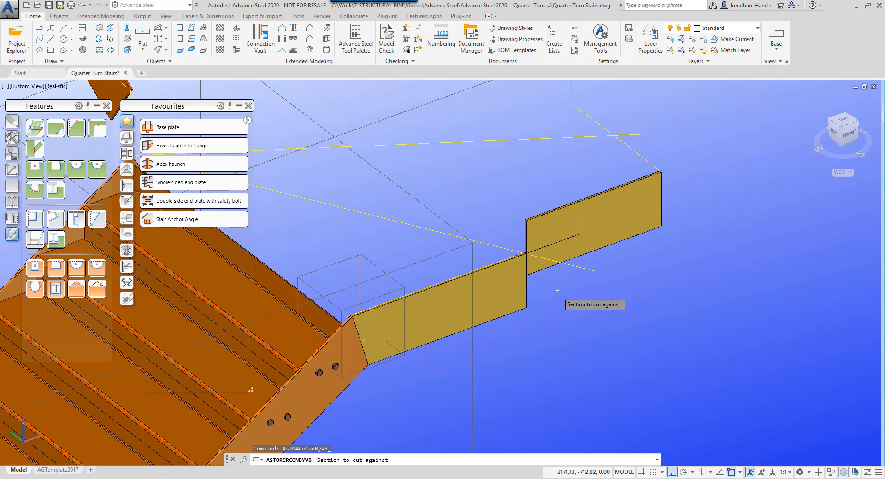
key("Escape")
key("Escape")
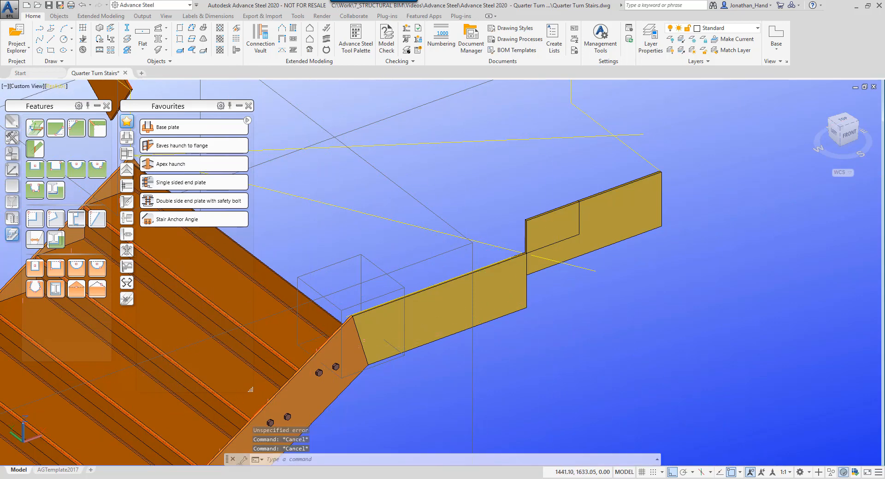
Switch the visual style to 2D Wireframe and mitre the lower flat with the short vertical flat
left_click(63, 89)
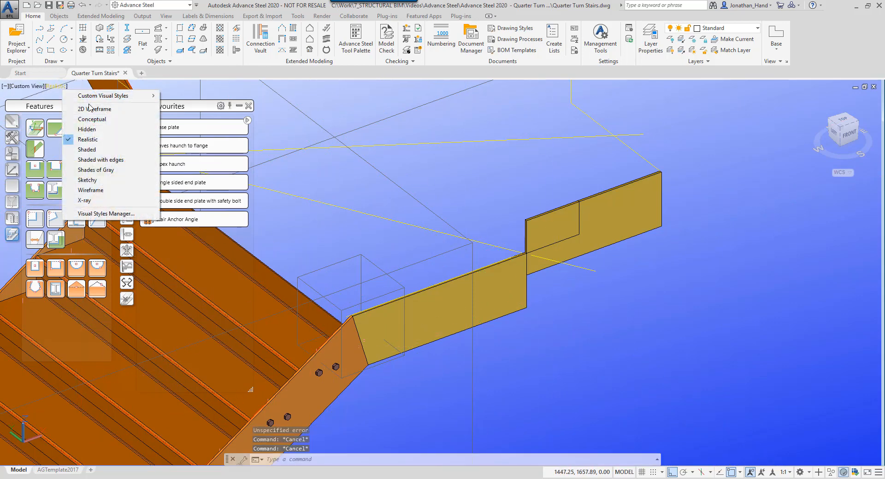
left_click(92, 106)
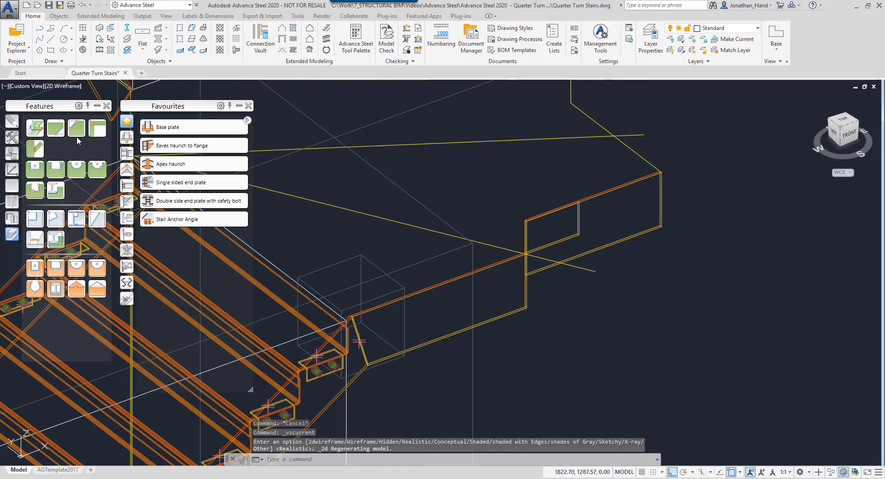
left_click(96, 131)
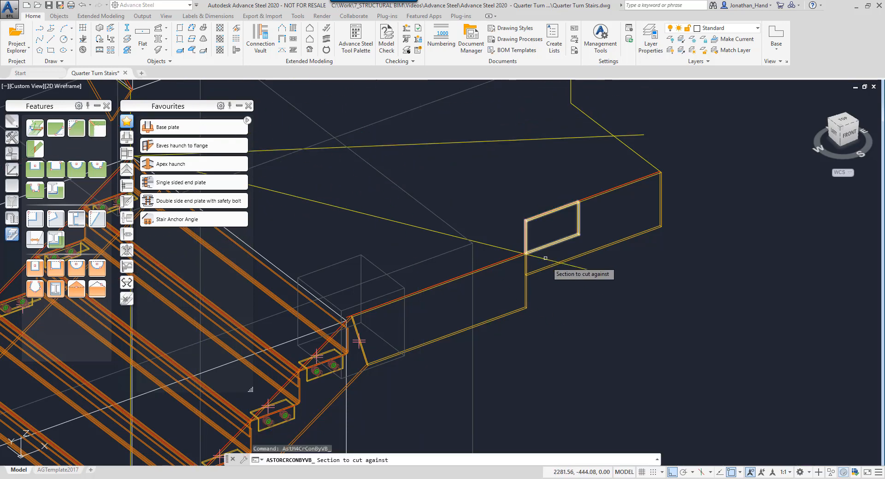
left_click(527, 288)
key("Return")
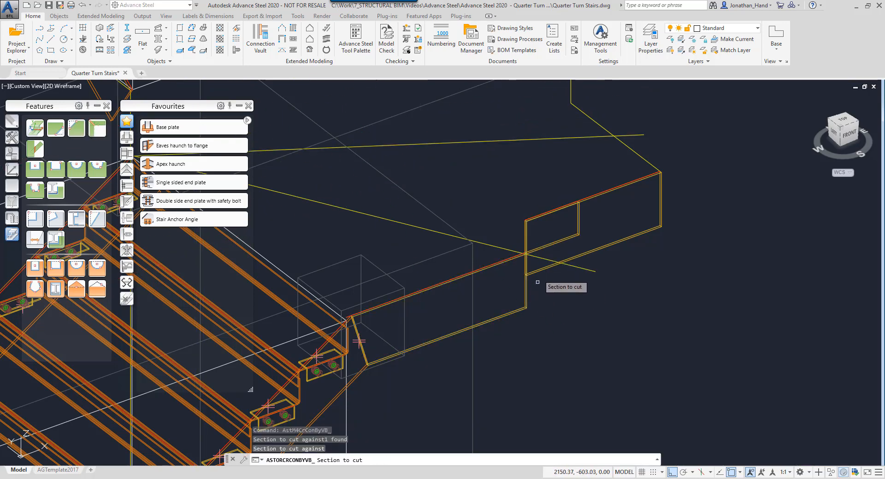
left_click(547, 244)
key("Return")
left_click_drag(620, 253, 673, 302)
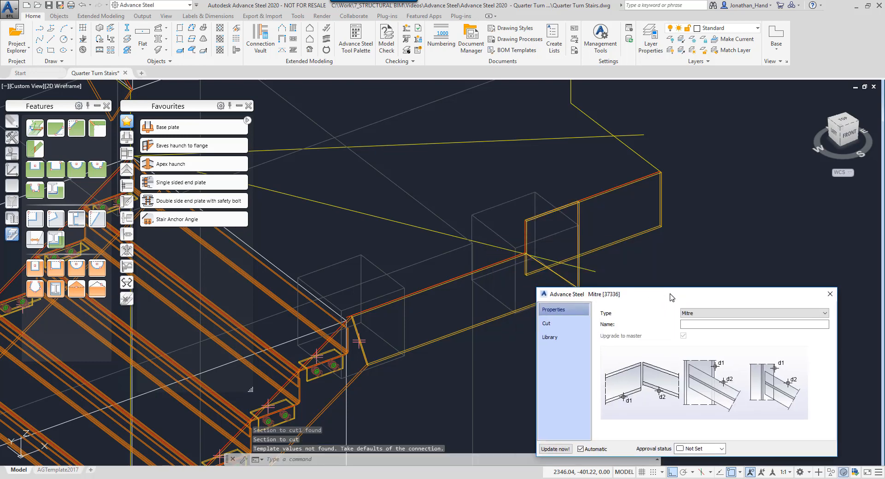
left_click(835, 297)
Try to mitre the short vertical flat with the upper horizontal flat, selecting the upper flat near the step's inner corner
middle_click_drag(628, 240, 537, 247)
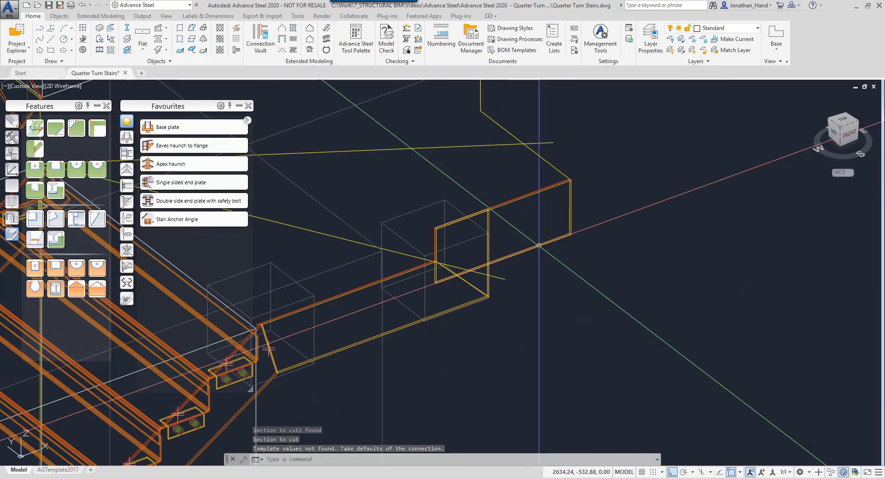
left_click(490, 246)
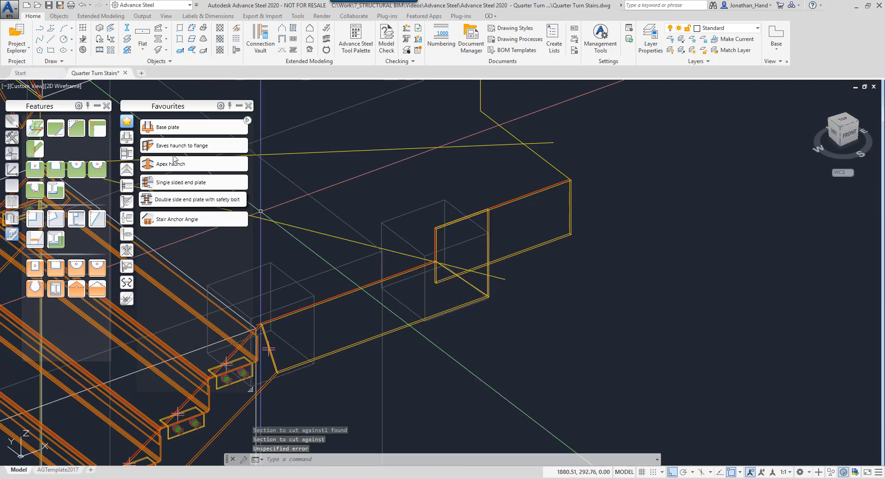
left_click(99, 126)
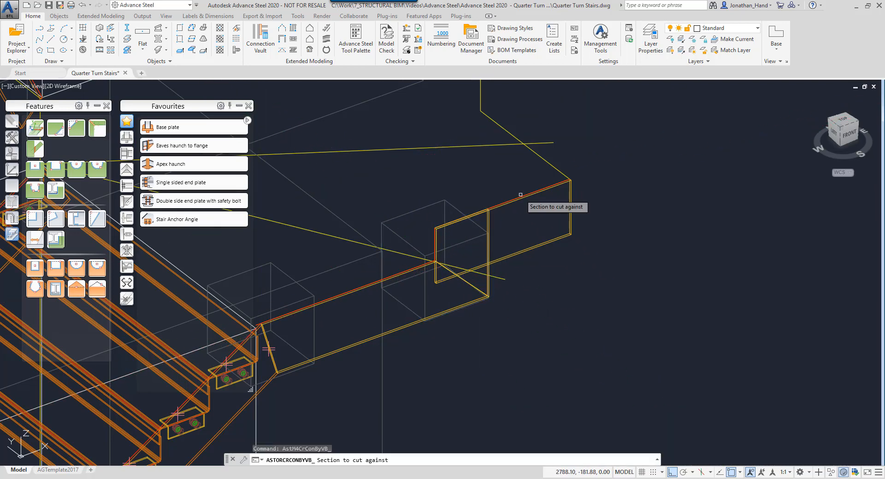
left_click(490, 223)
left_click(485, 219)
key("Return")
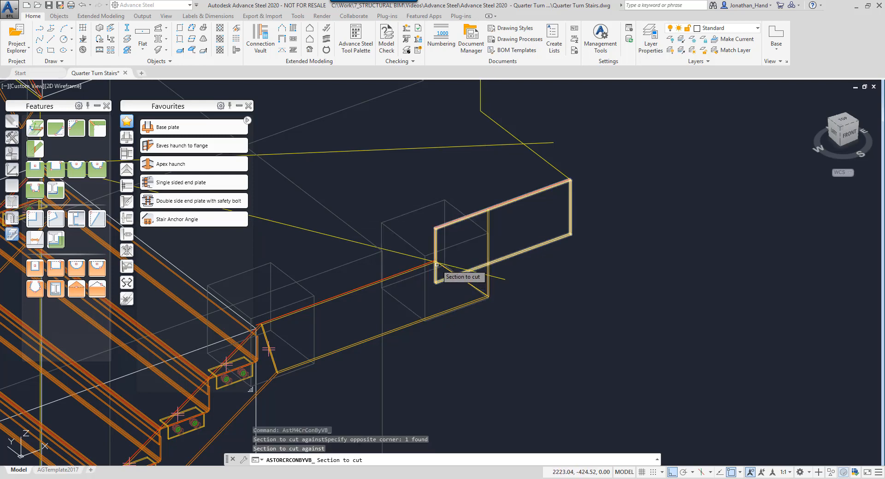
left_click(436, 264)
key("Return")
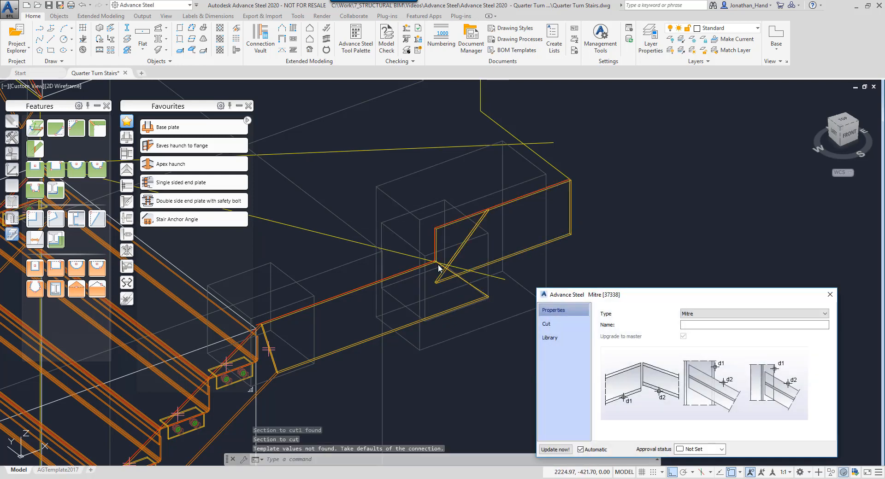
left_click(829, 295)
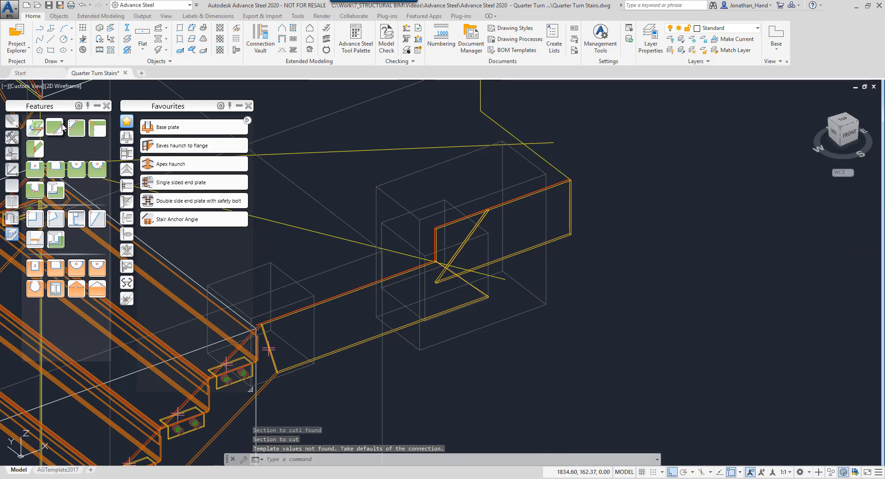
Undo the last mitre between the vertical flat and the upper horizontal flat
left_click(169, 182)
key("Escape")
key("Escape")
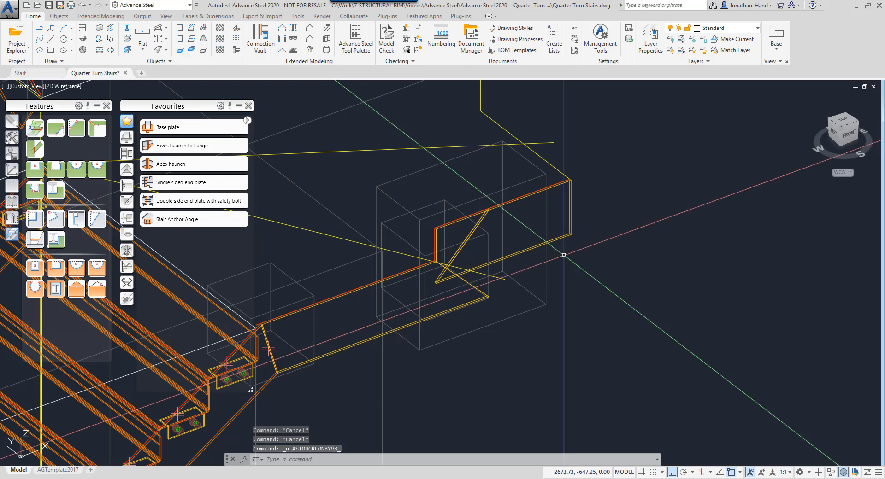
key("ctrl+z")
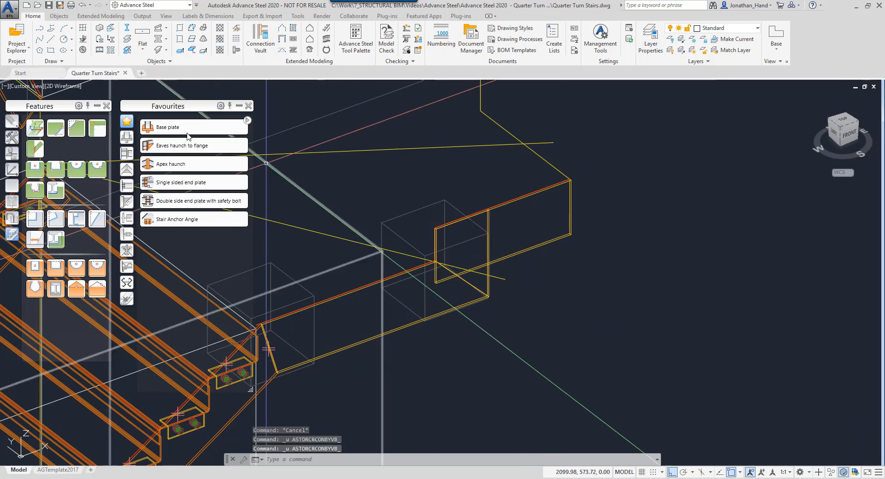
Mitre the upper horizontal flat with the vertical flat, selecting both near their tops, and restore the Realistic visual style
left_click(96, 131)
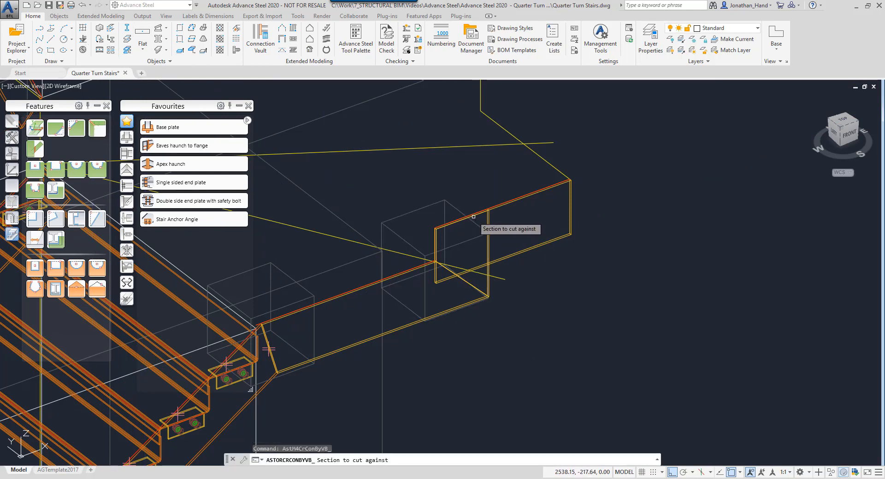
left_click(474, 215)
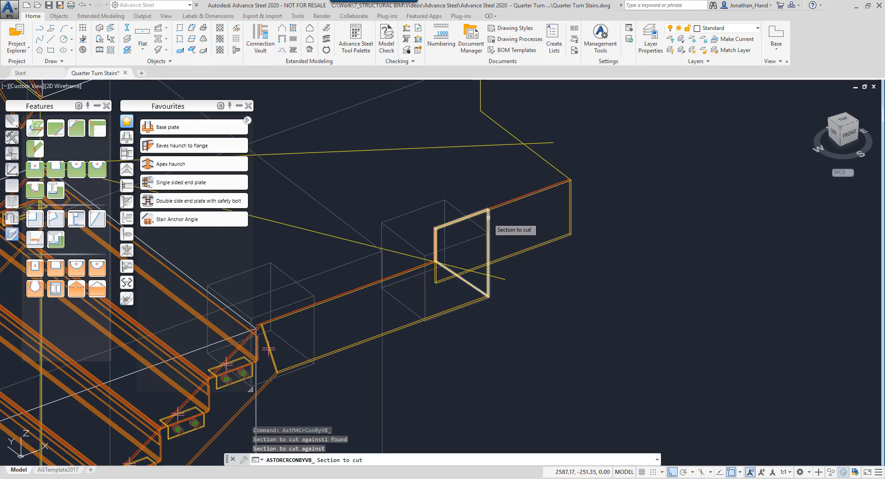
left_click(486, 216)
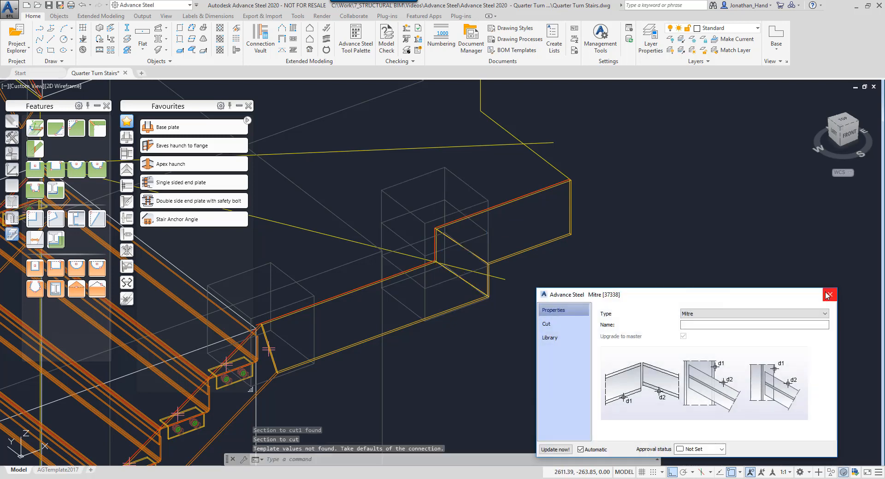
left_click(828, 295)
left_click(65, 86)
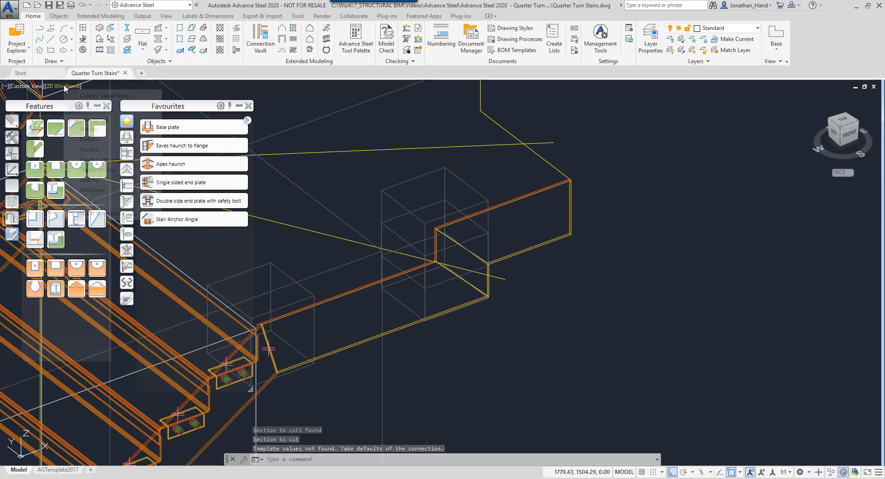
left_click(89, 139)
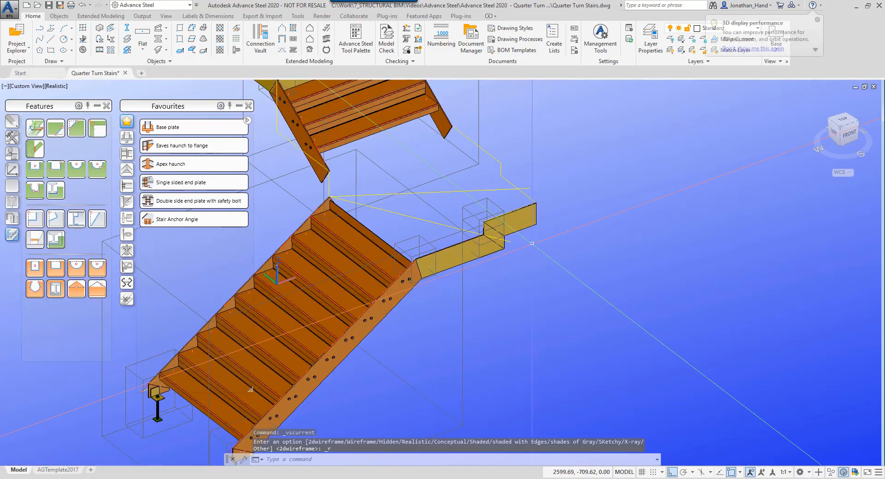
Start a continuous beam at the mitred flat's outer end corner and run it along the guideline and up the vertical step
middle_click_drag(532, 243, 458, 249, "shift")
scroll(456, 254, "up", 10)
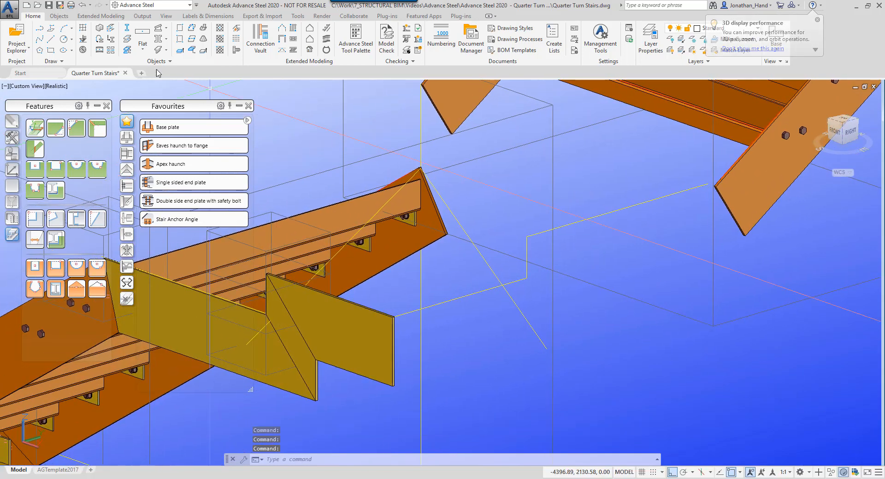
left_click(147, 49)
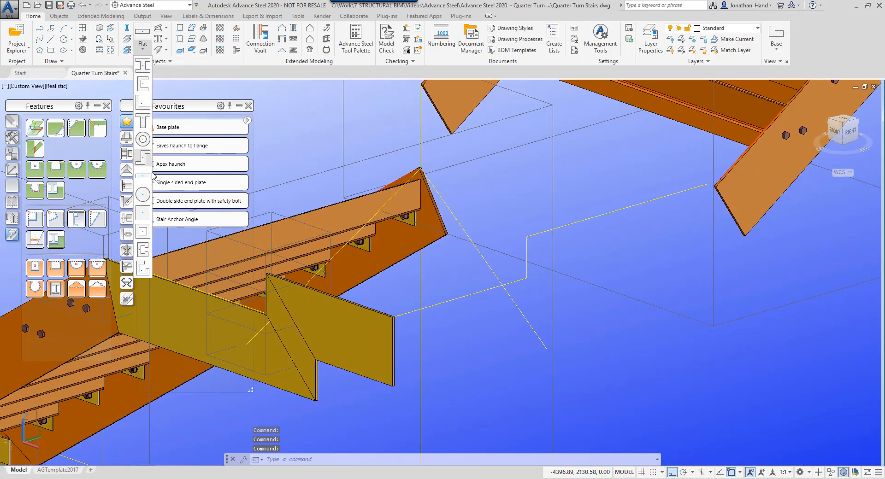
left_click(99, 16)
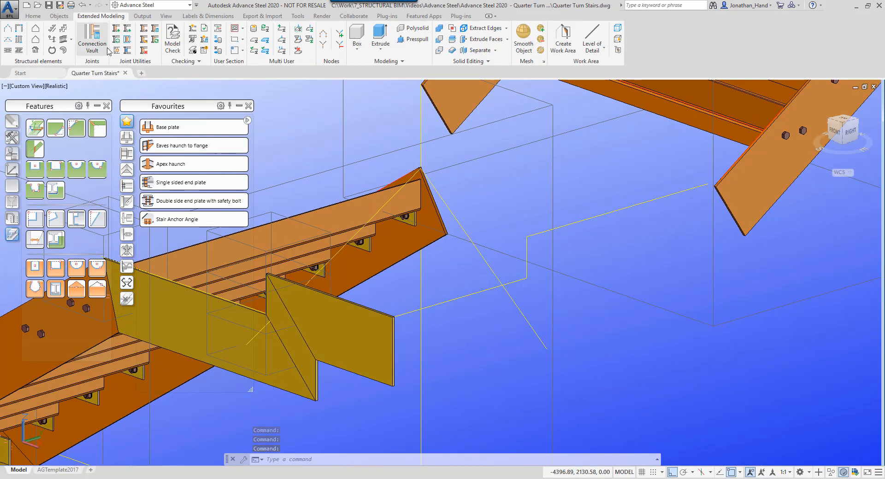
left_click(62, 16)
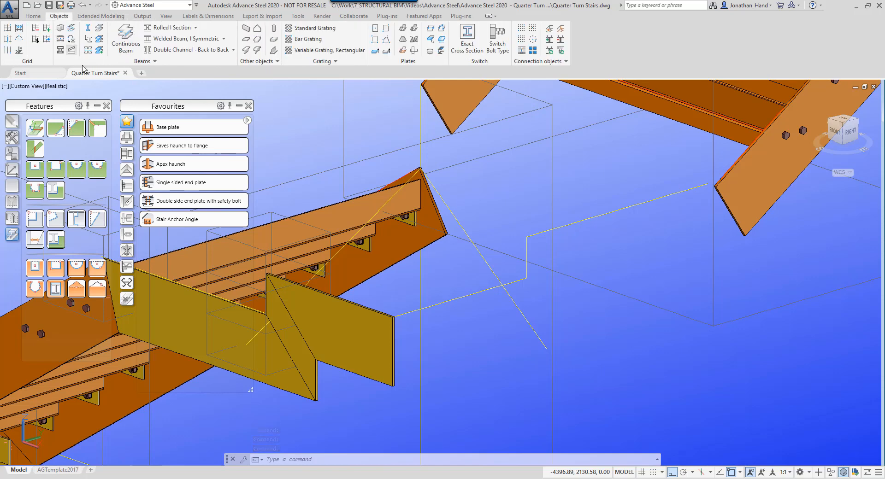
left_click(128, 43)
scroll(363, 304, "up", 5)
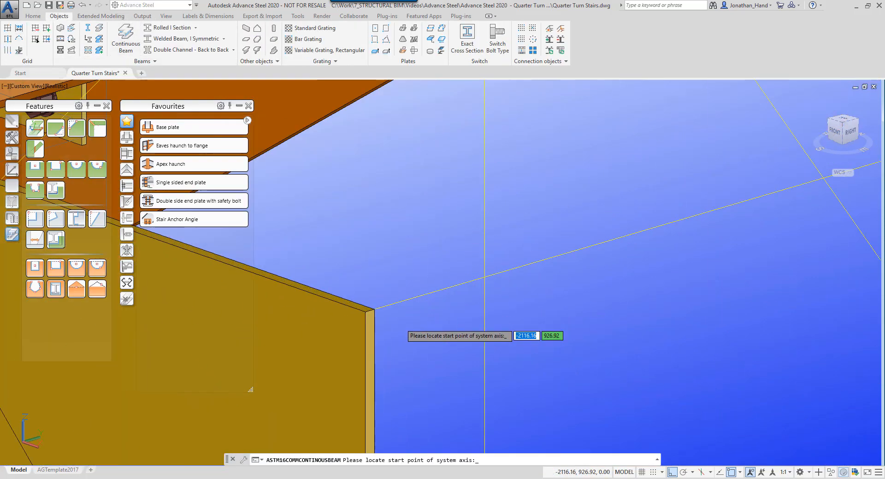
left_click(363, 304)
scroll(363, 304, "down", 3)
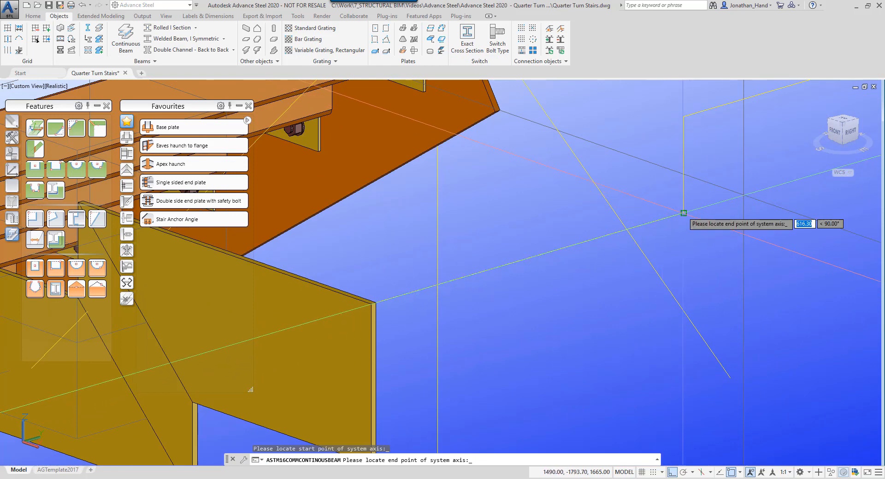
left_click(684, 213)
left_click(683, 121)
Extend the continuous beam along the upper guideline to its end by the upper flight's stringer and finish the beam
middle_click_drag(684, 120, 476, 259)
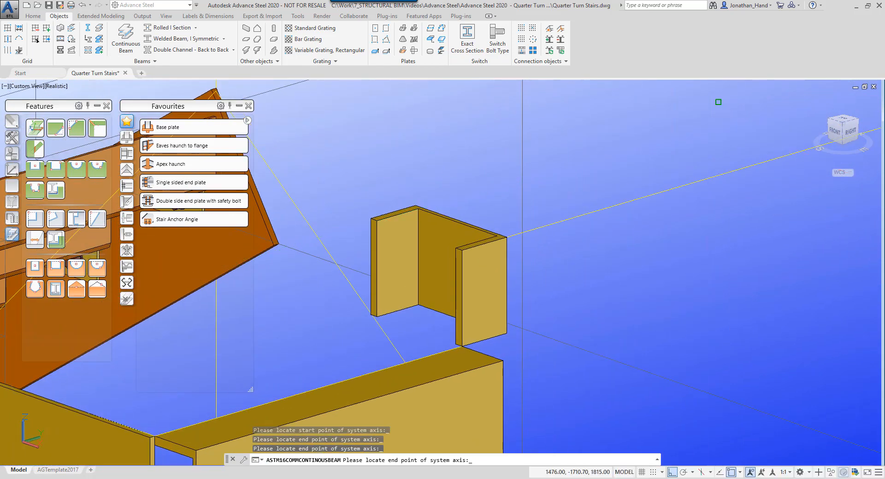
middle_click_drag(645, 216, 364, 280)
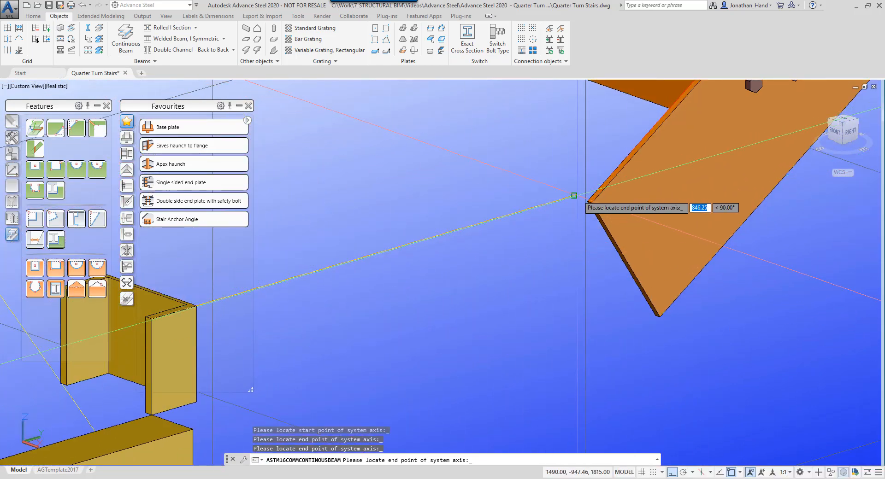
left_click(574, 196)
scroll(581, 216, "down", 5)
key("Return")
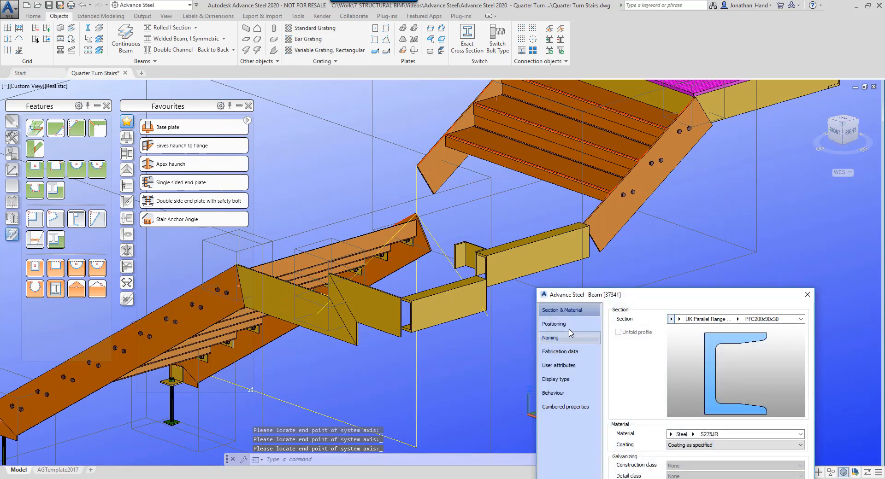
Change the new continuous beam's section to Flat FL250X10
left_click(672, 319)
left_click(682, 205)
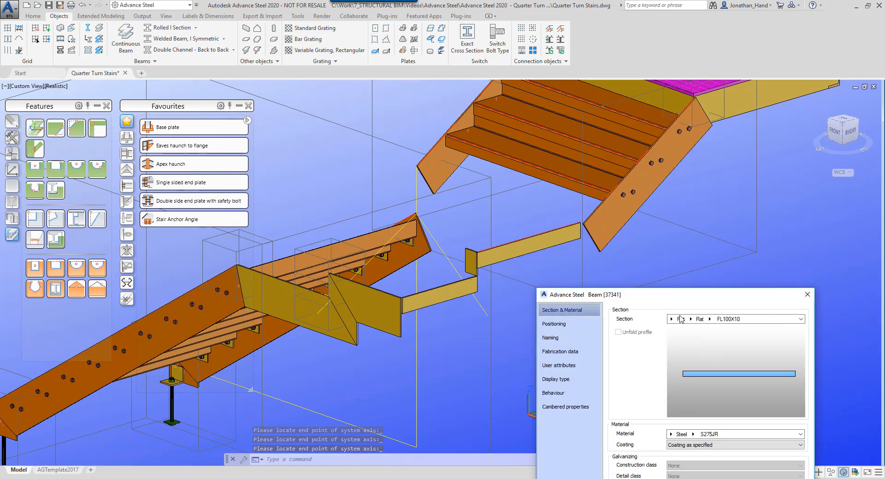
left_click(710, 319)
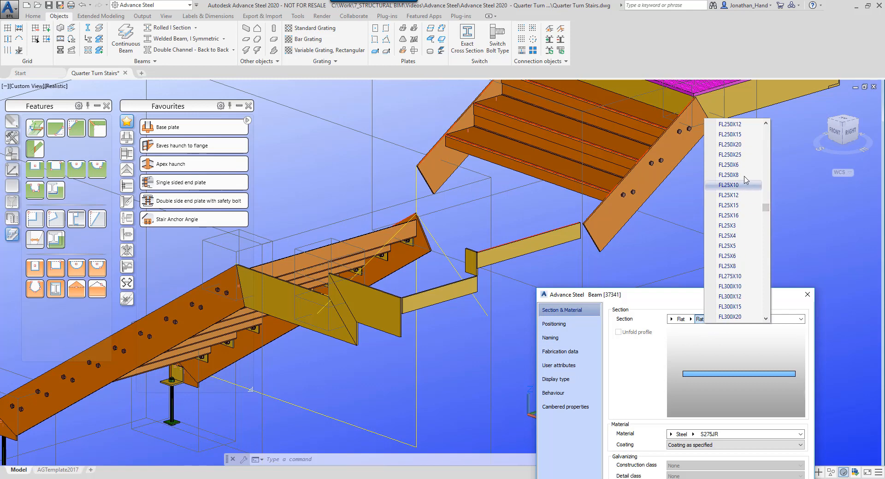
left_click(735, 124)
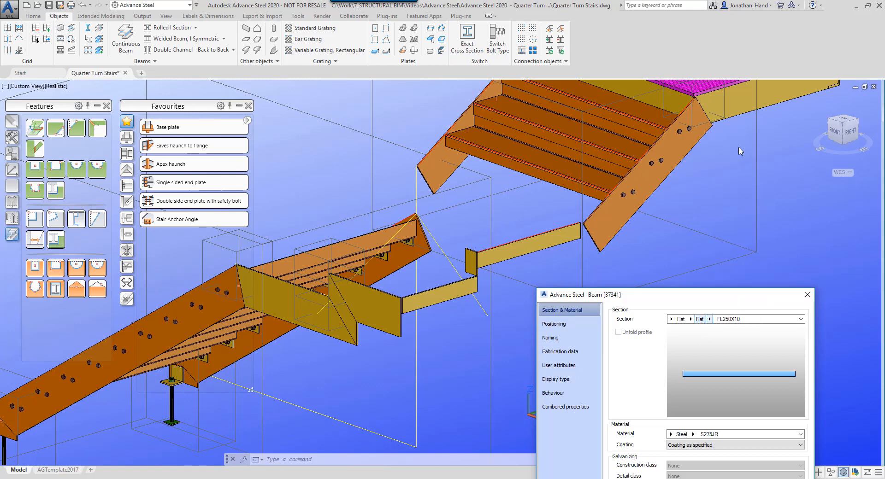
left_click(807, 294)
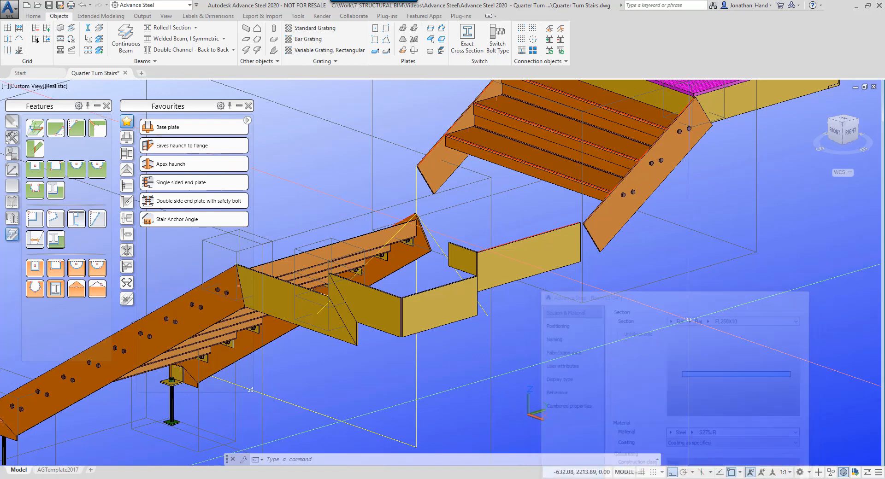
Set the new lower horizontal flat's positioning offset to the upper-left reference point
scroll(327, 286, "up", 8)
scroll(326, 286, "down", 3)
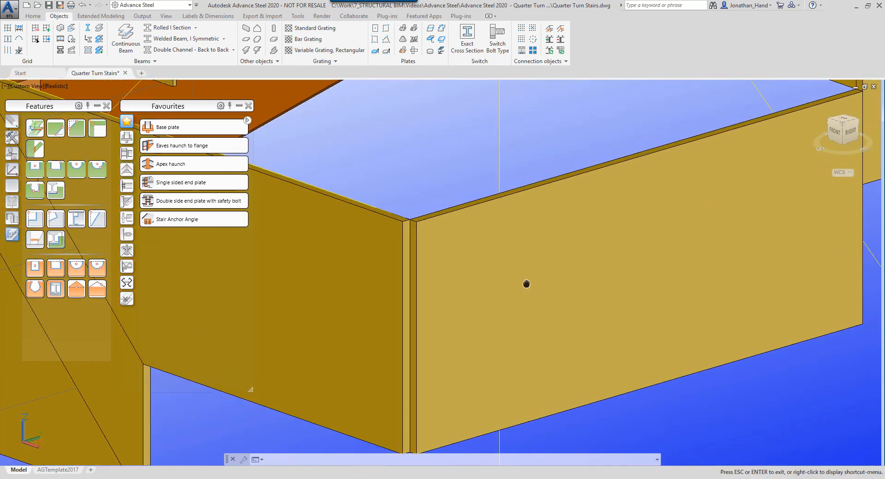
left_click(525, 285)
scroll(555, 329, "down", 2)
double_click(555, 329)
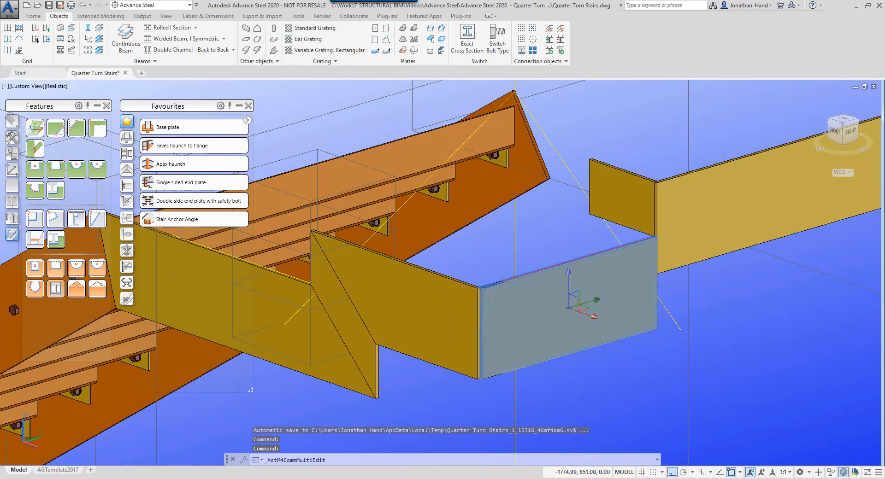
left_click(553, 324)
left_click_drag(621, 294, 327, 289)
left_click(335, 314)
left_click_drag(386, 293, 351, 283)
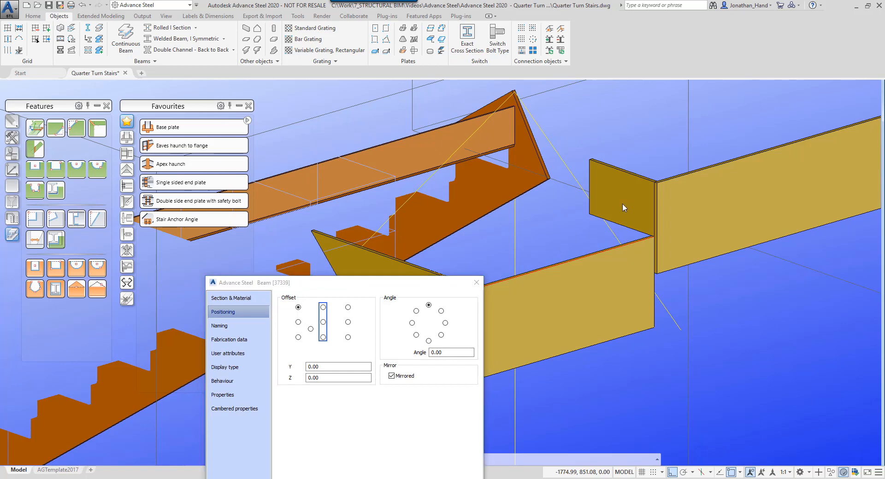
left_click(477, 283)
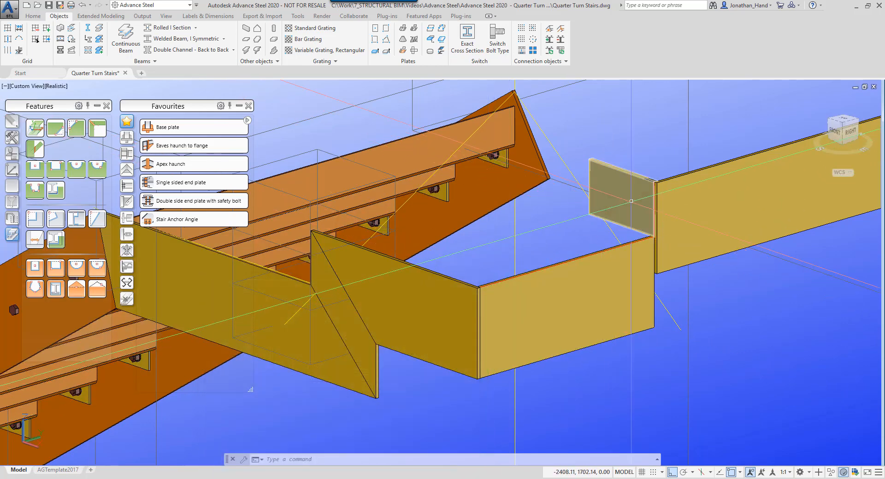
Rotate the short vertical flat to an angle of -90 and turn off its mirroring
double_click(631, 201)
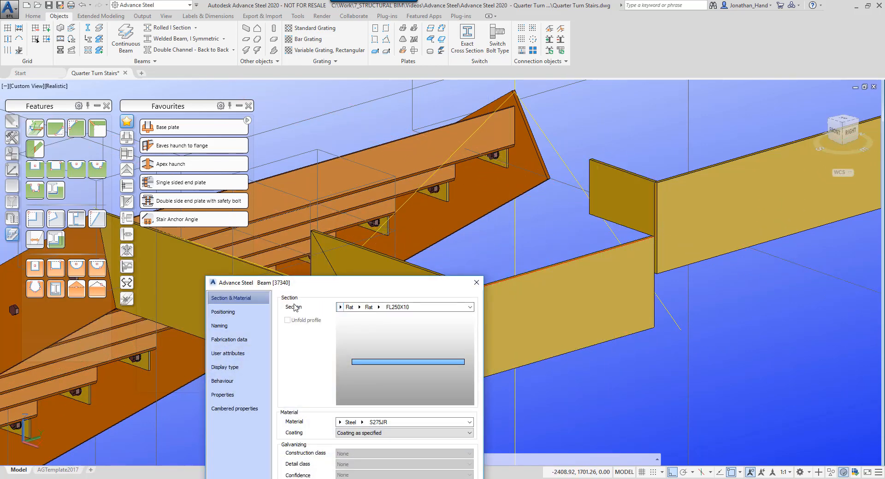
left_click(265, 313)
left_click(412, 324)
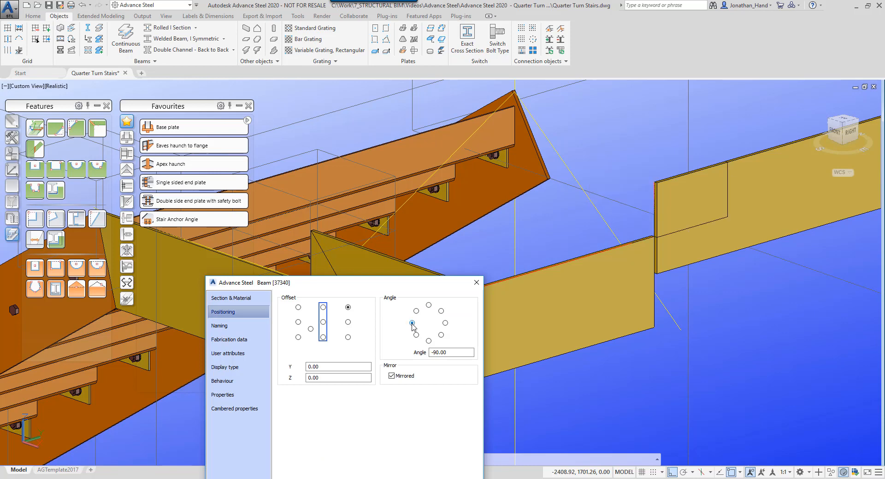
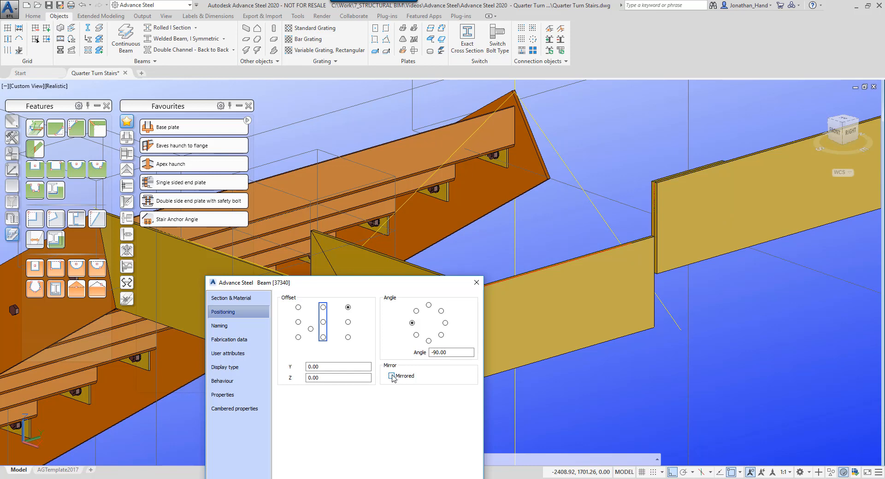
left_click(475, 283)
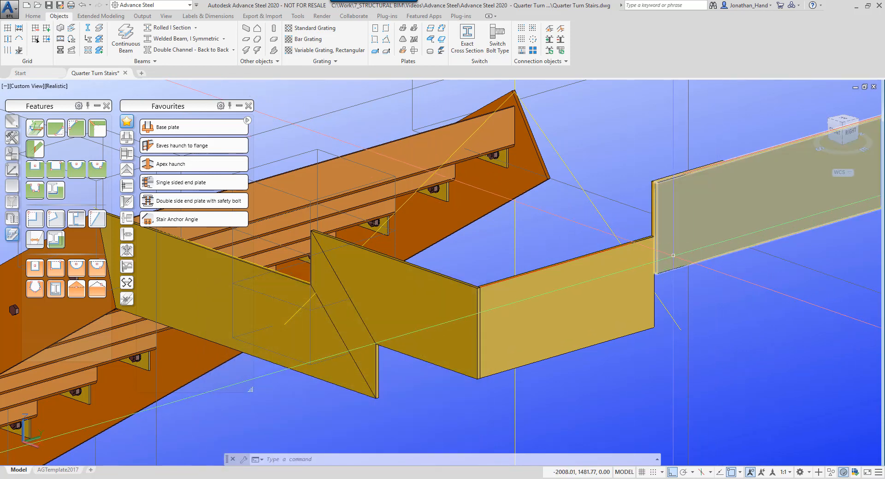
Set the new upper horizontal flat's positioning offset to the upper-left reference point
double_click(765, 198)
left_click(237, 313)
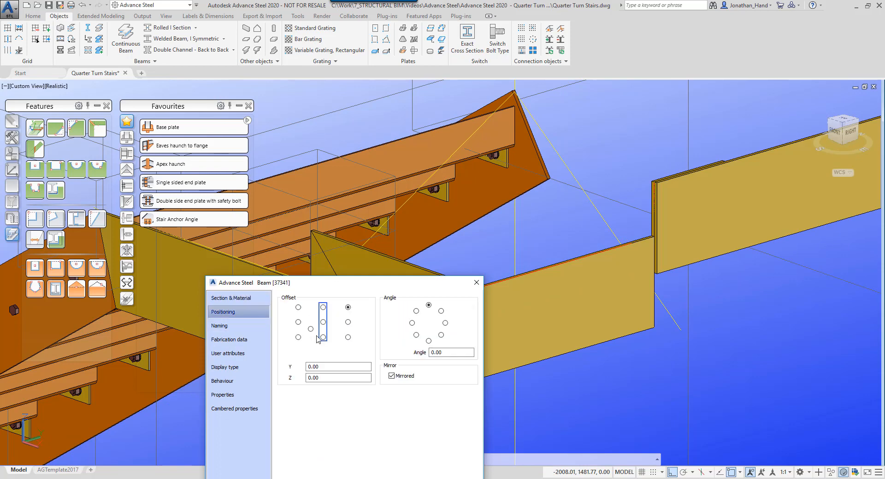
left_click(299, 307)
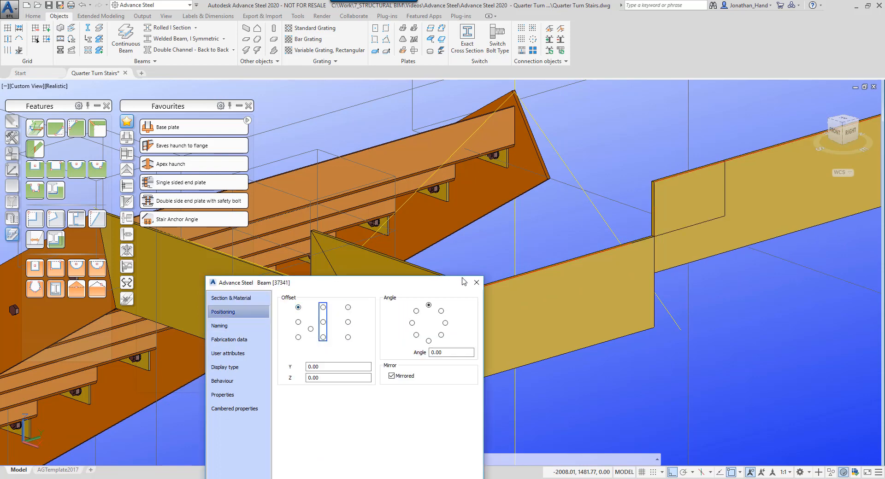
left_click(475, 283)
middle_click_drag(599, 225, 549, 241)
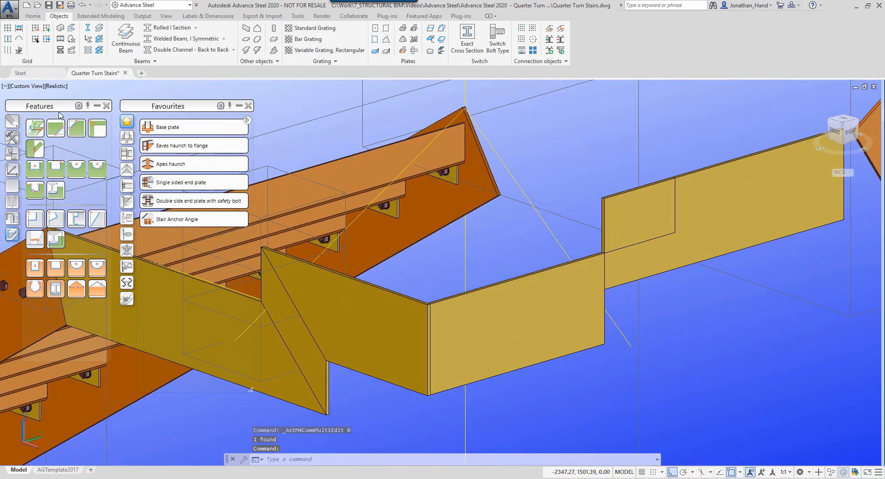
Switch the visual style to 2D Wireframe and mitre the new lower horizontal flat with the short vertical flat
left_click(57, 87)
left_click(83, 105)
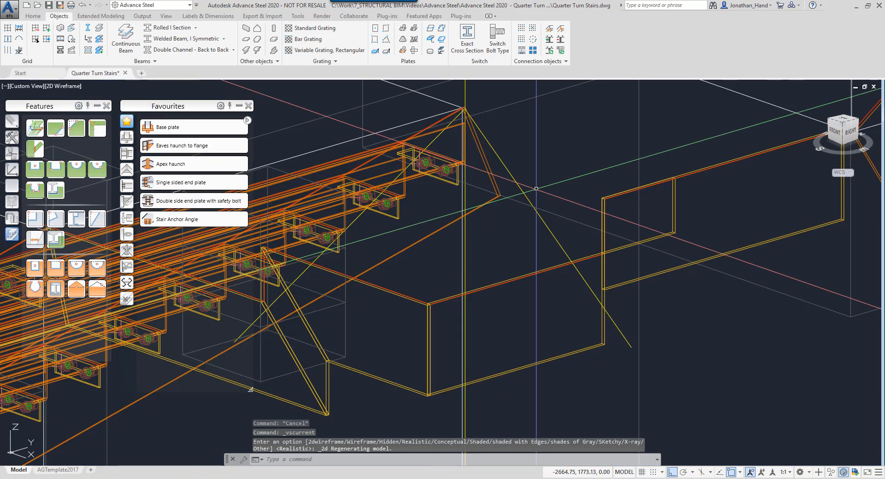
left_click(91, 135)
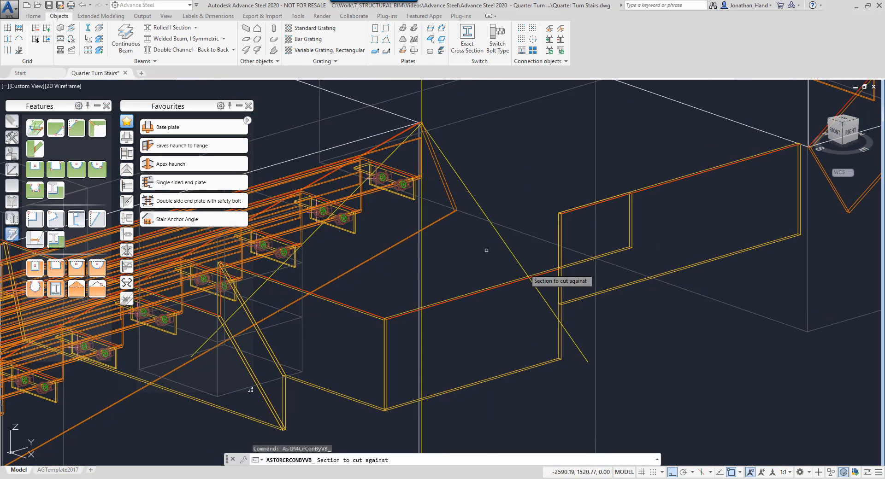
left_click(566, 324)
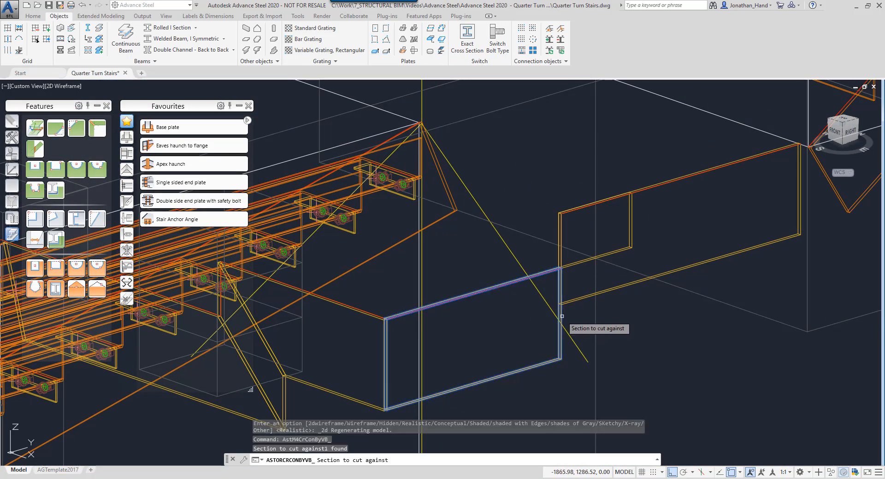
left_click(576, 265)
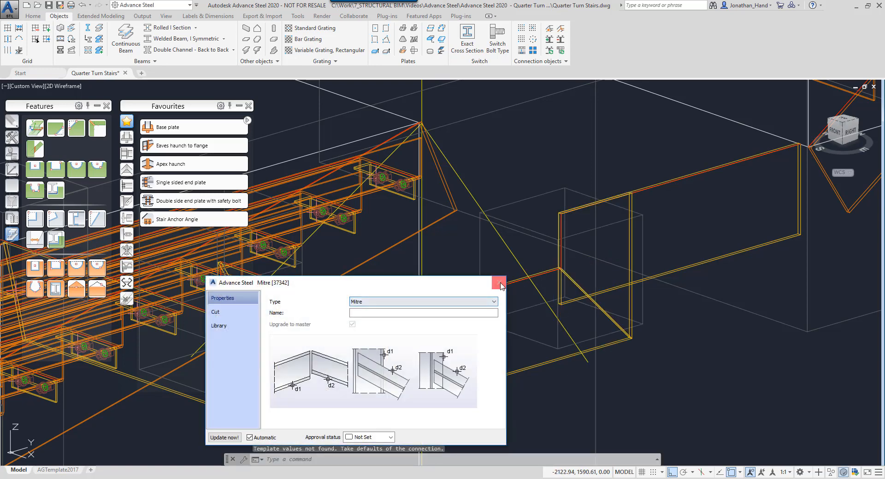
left_click(500, 283)
Try to mitre the short vertical flat with the upper horizontal flat, selecting the vertical flat first, and undo that mitre
left_click(99, 134)
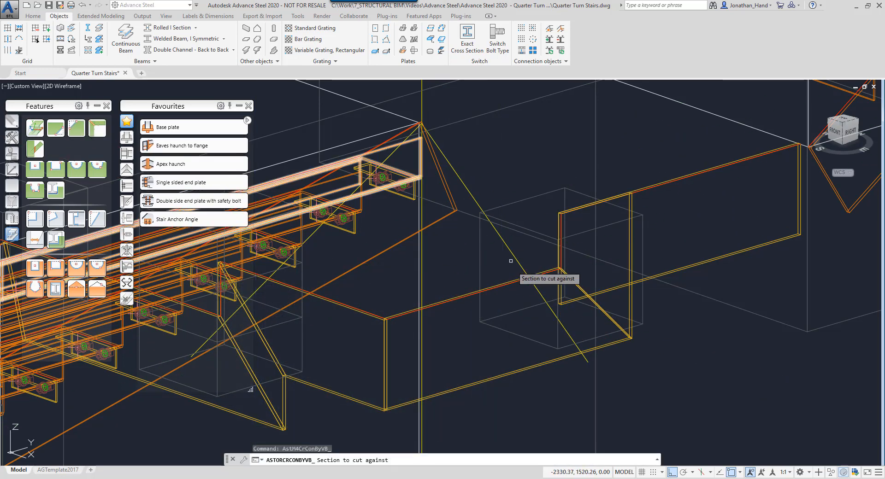
left_click(631, 233)
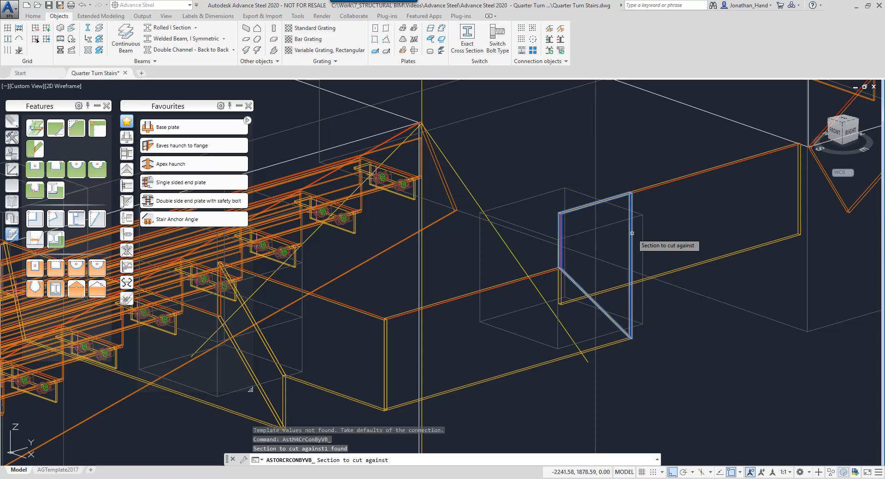
left_click(583, 295)
left_click(499, 283)
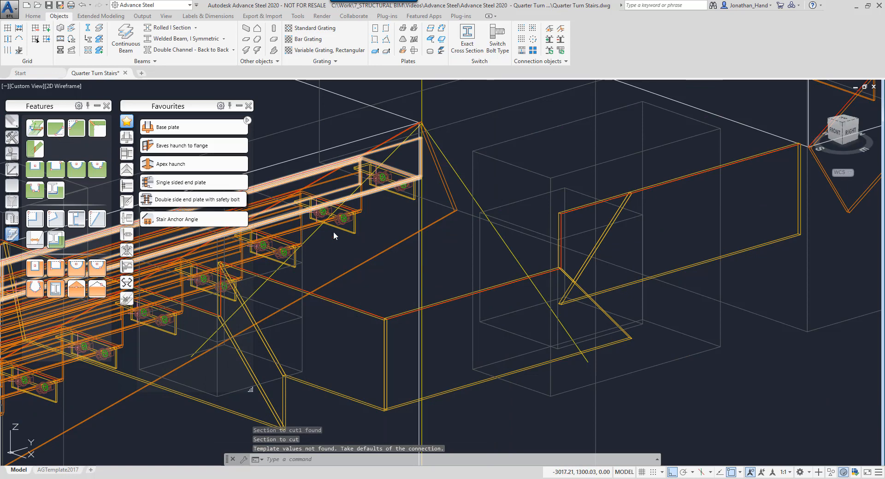
key("ctrl+z")
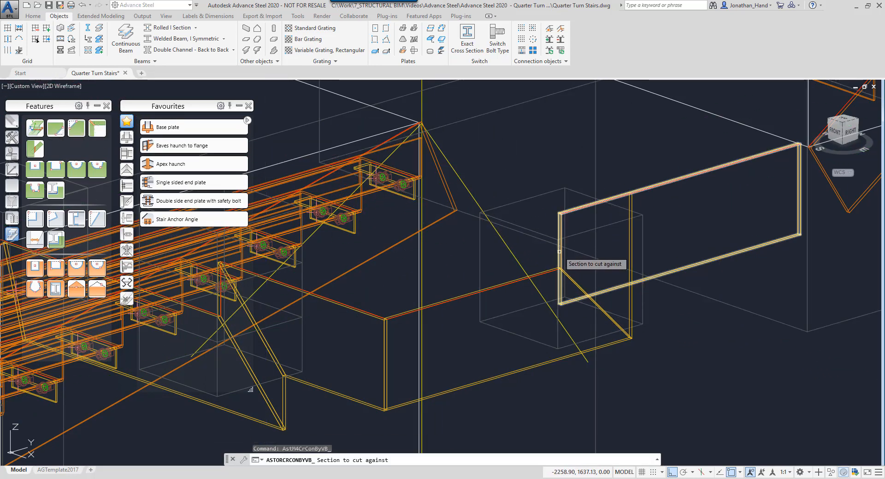
left_click(598, 245)
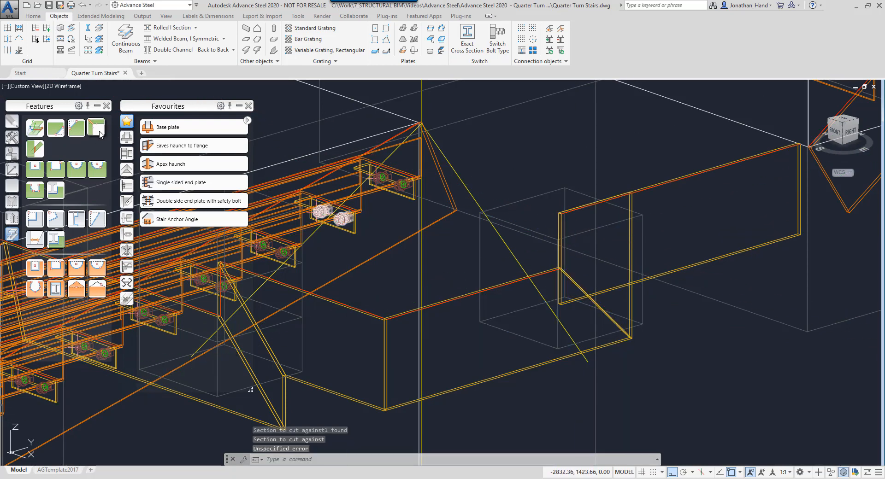
Mitre the upper horizontal flat with the short vertical flat, selecting the horizontal flat by its lower edge first
left_click(99, 131)
left_click(600, 293)
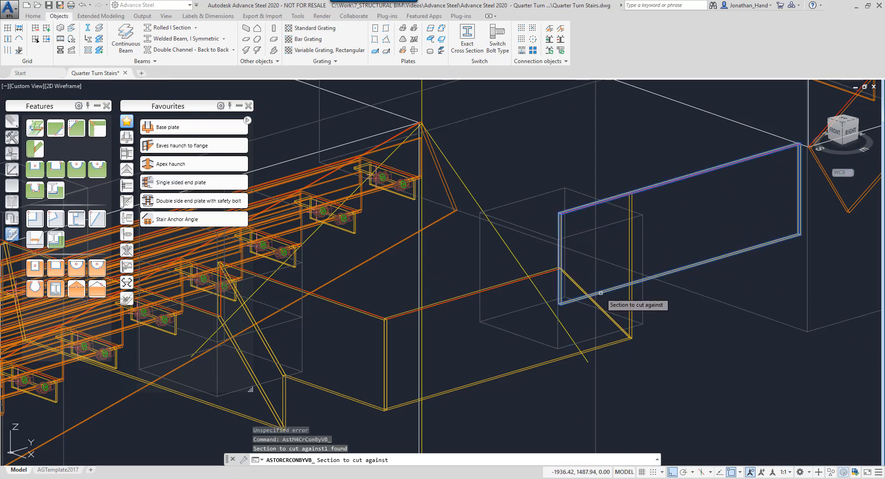
left_click(627, 241)
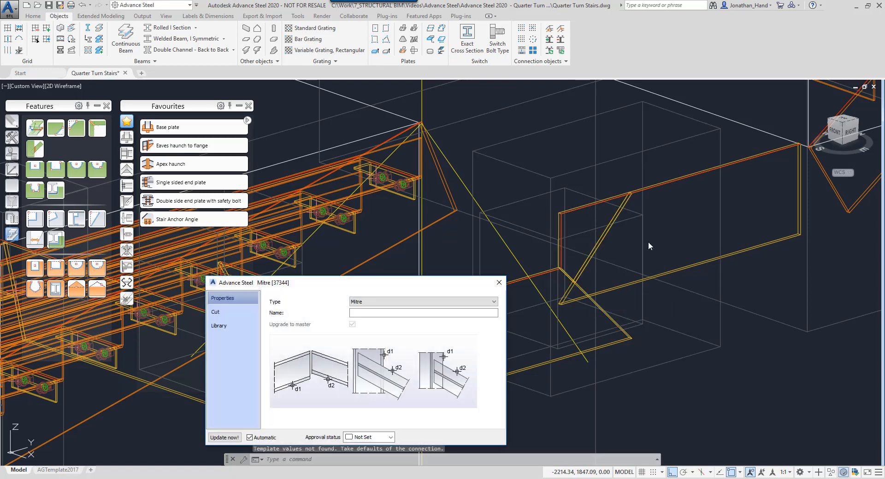
Undo the last mitre, try mitring the upper horizontal flat with the short vertical flat by its long vertical edge, and undo that too
left_click(499, 283)
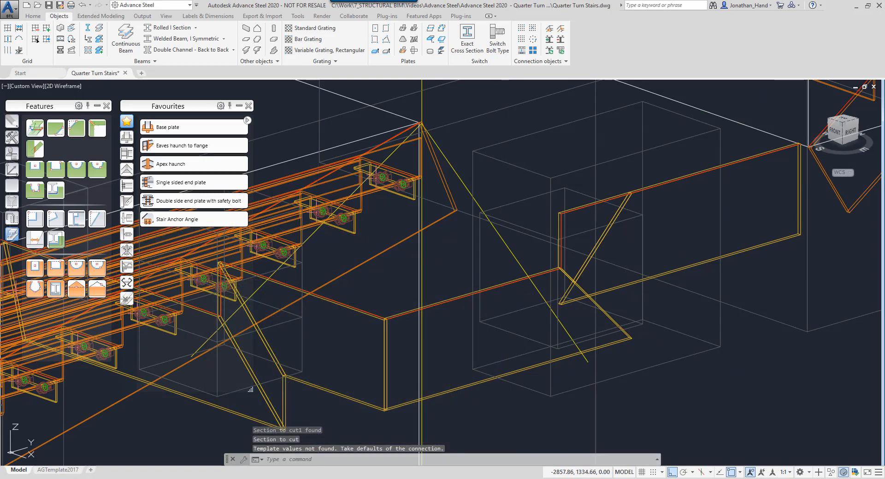
key("ctrl+z")
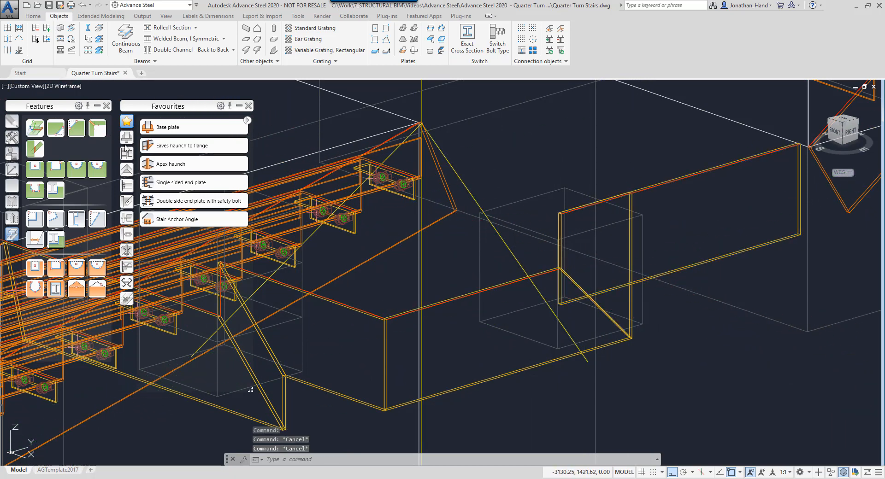
key("Return")
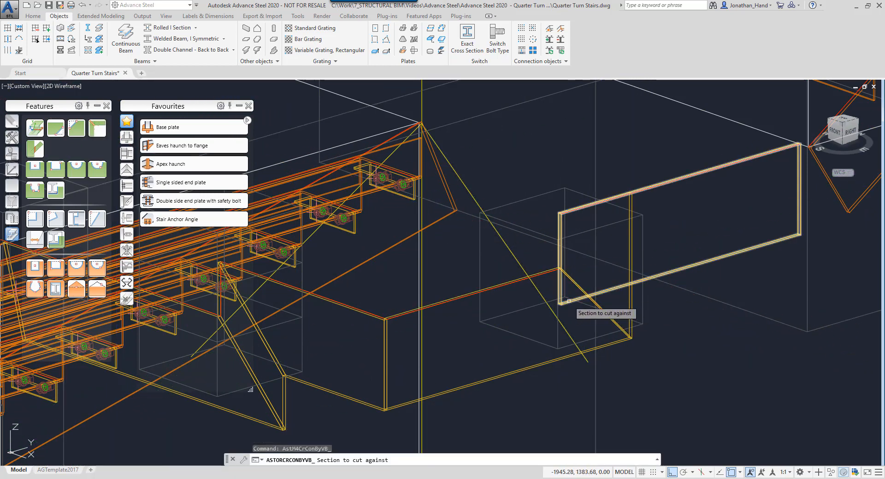
left_click(569, 301)
left_click(630, 245)
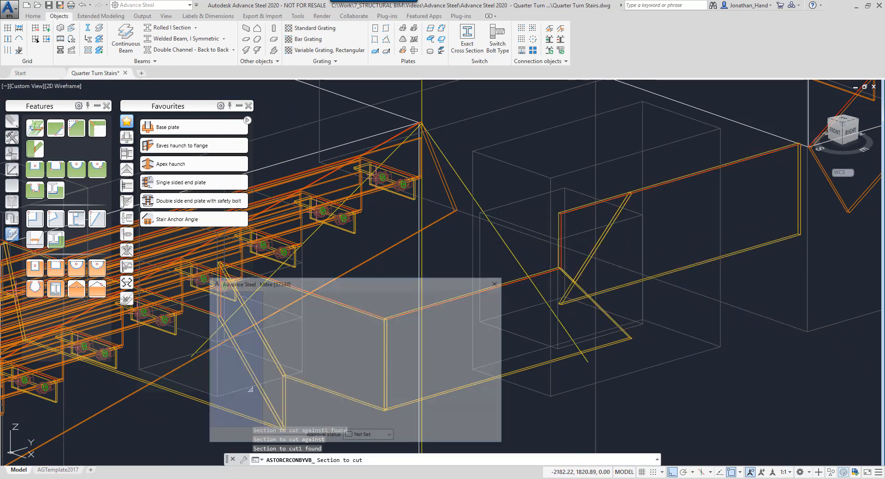
left_click(501, 284)
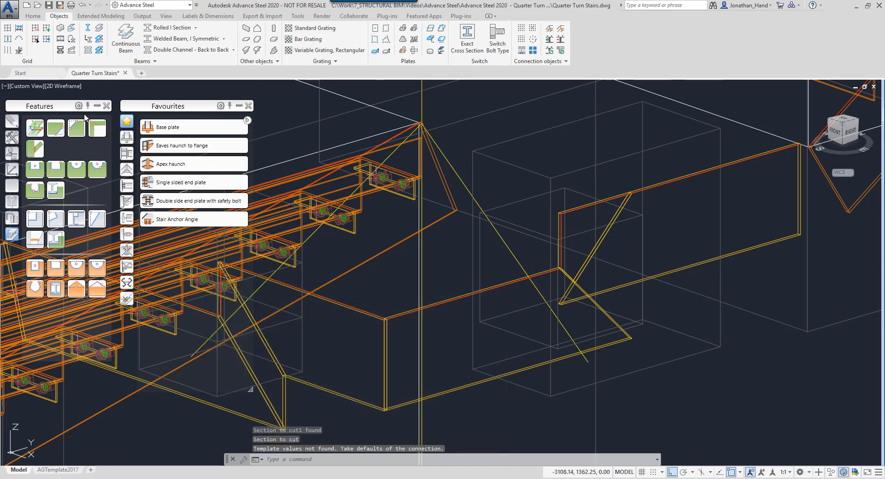
key("ctrl+z")
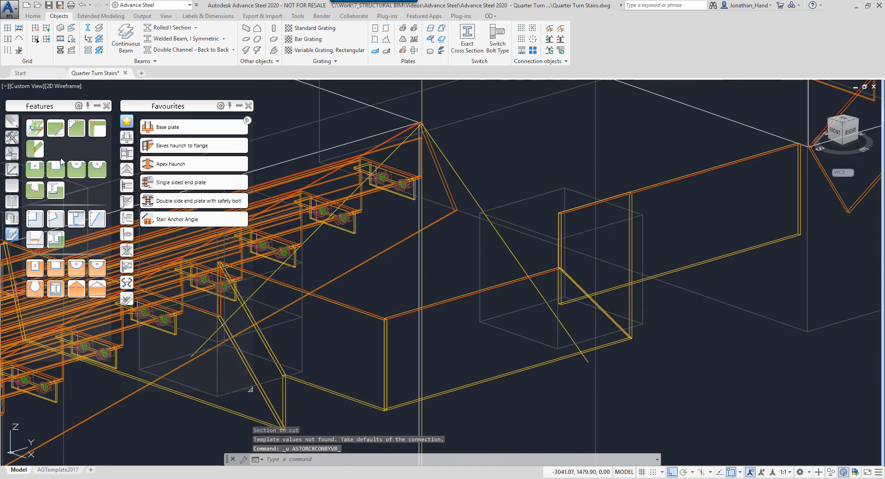
Mitre the upper horizontal flat with the short vertical flat, selecting the vertical flat near its top end second, and set the visual style to Realistic
left_click(95, 133)
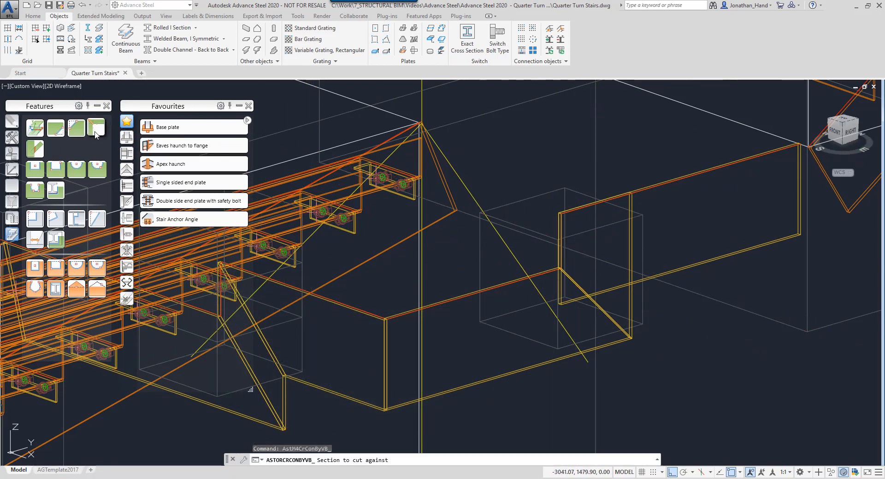
left_click(559, 278)
key("Return")
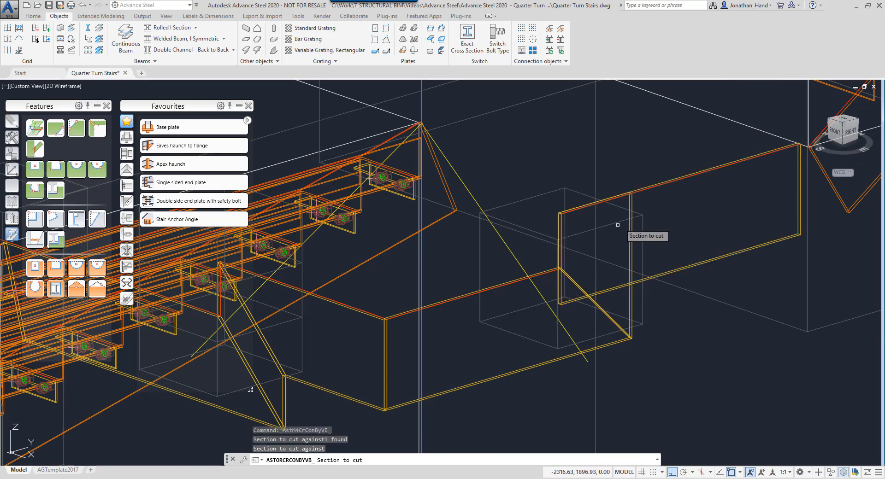
left_click(623, 193)
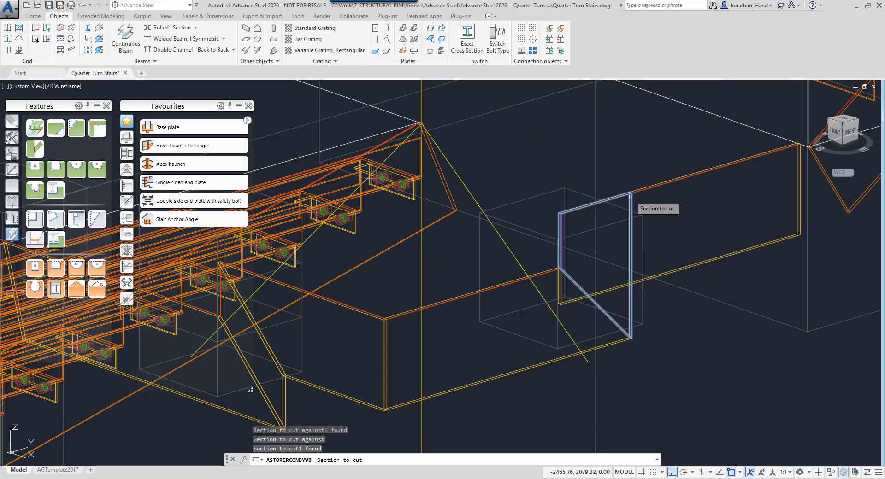
key("Return")
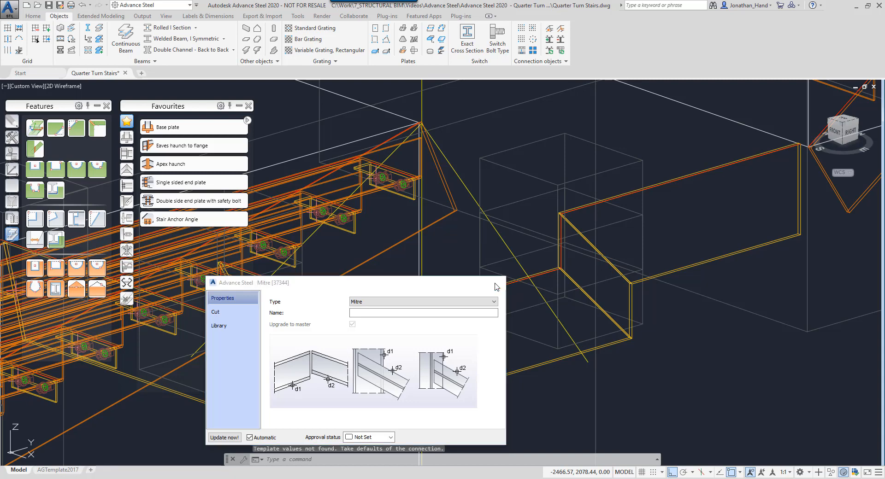
left_click(497, 287)
left_click(65, 87)
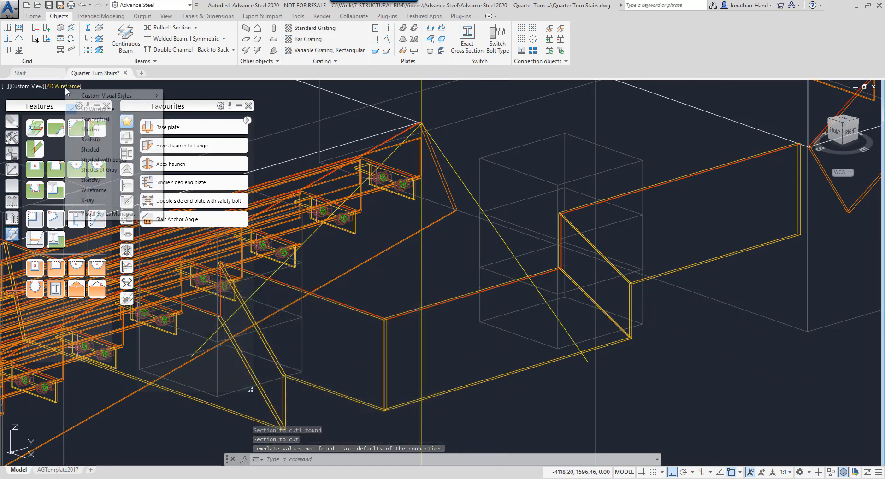
left_click(91, 139)
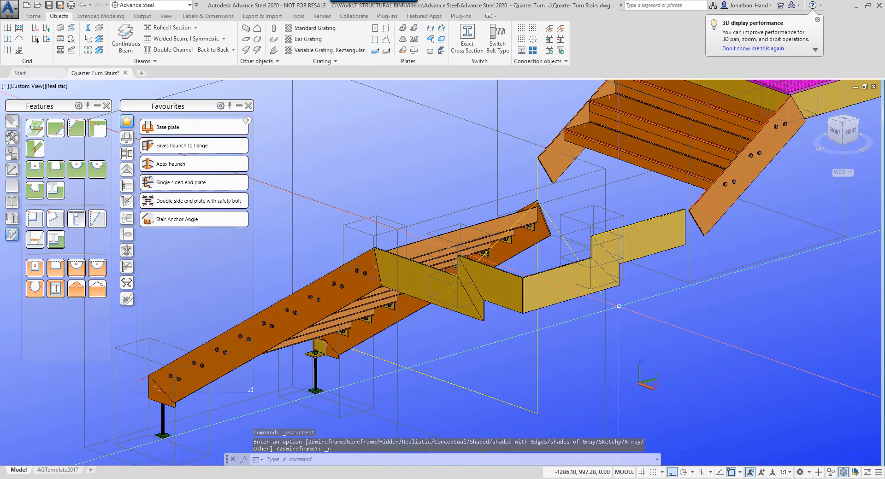
Mitre the upper horizontal flat with the lower end of the upper flight's outer stringer
middle_click_drag(680, 308, 649, 314)
left_click(98, 129)
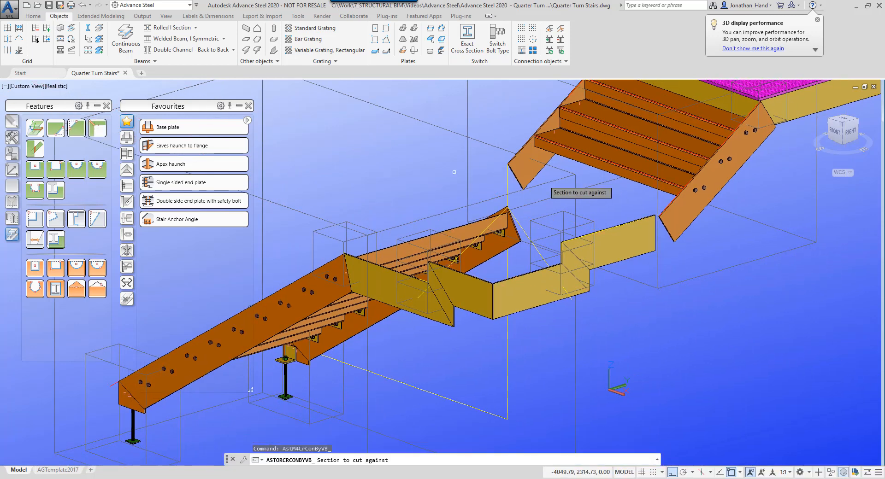
left_click(647, 235)
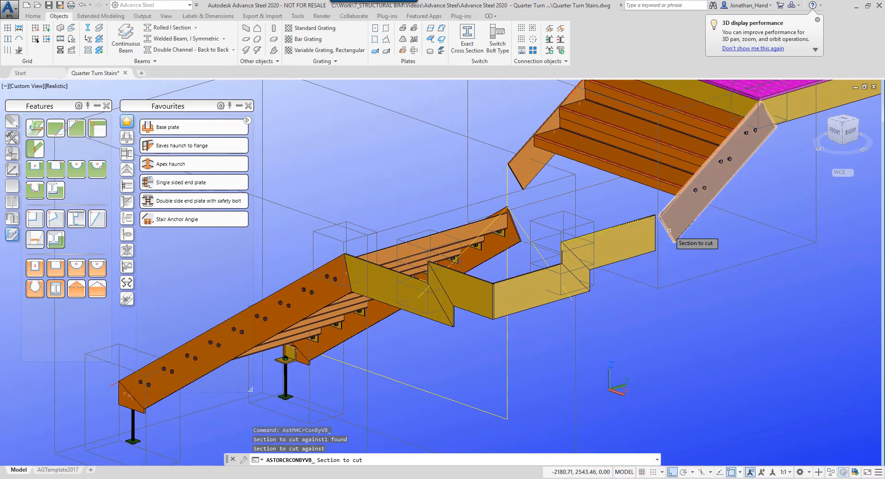
key("Return")
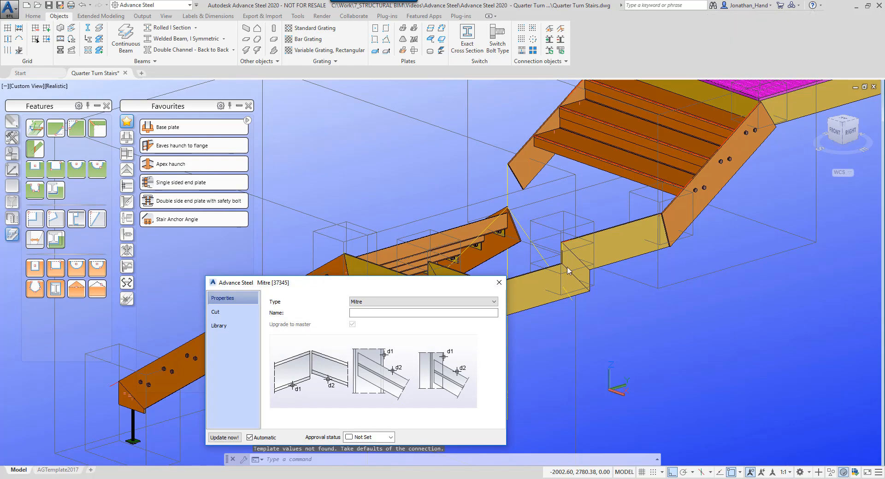
left_click(501, 283)
Move the lower horizontal, short vertical and upper horizontal flats on the upper flight's side of the turn outward by 10 mm
scroll(651, 202, "up", 5)
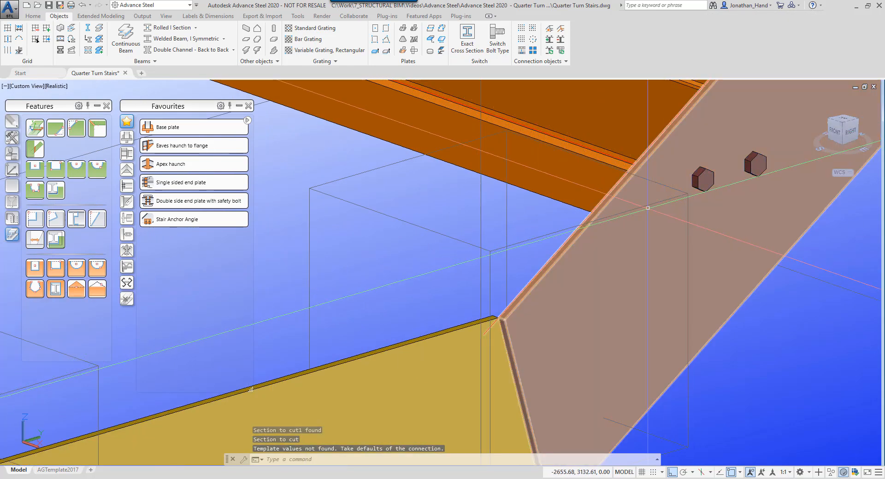
scroll(640, 222, "down", 2)
scroll(641, 222, "up", 3)
scroll(640, 220, "down", 2)
middle_click_drag(472, 313, 607, 245)
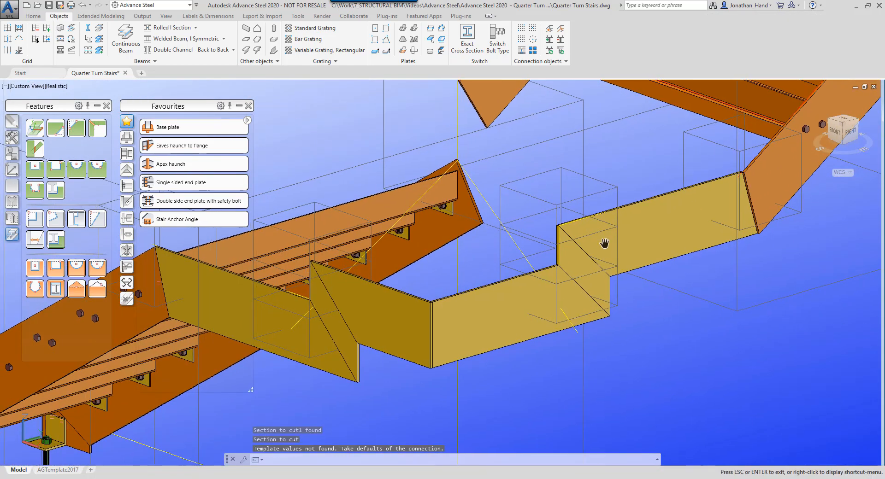
type("m")
key("Return")
left_click(502, 301)
left_click(591, 266)
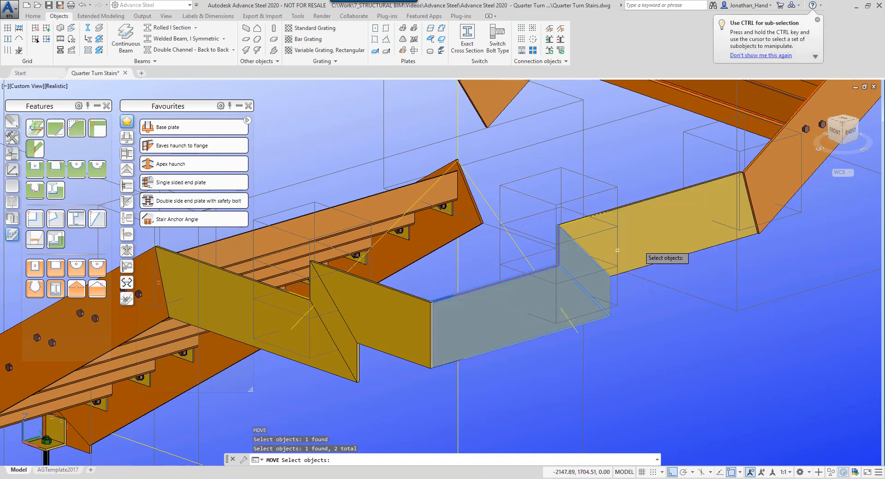
left_click(640, 243)
key("Return")
left_click(698, 318)
type("10")
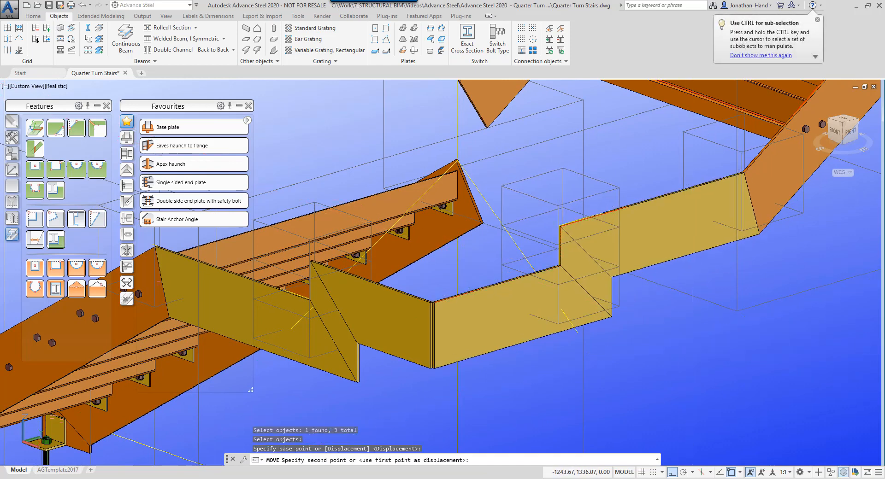
key("Return")
Mitre the two horizontal flats that meet at the outer corner of the turn
scroll(401, 341, "up", 5)
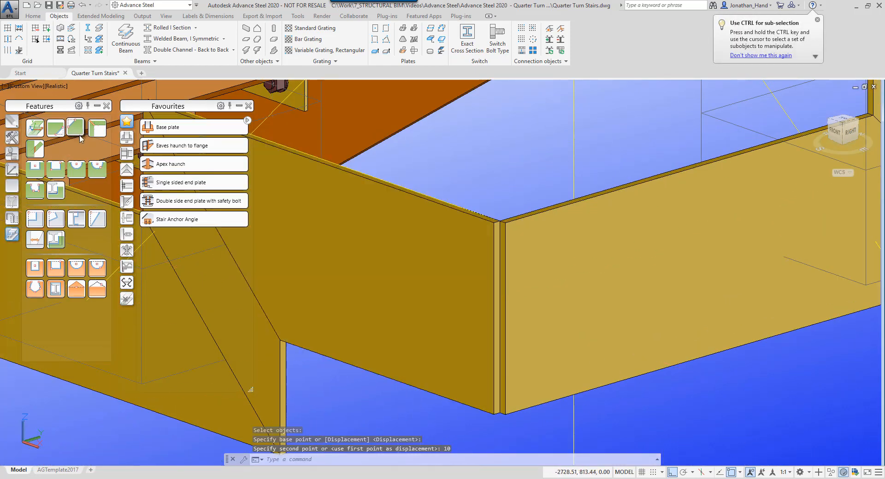
left_click(96, 128)
left_click(480, 317)
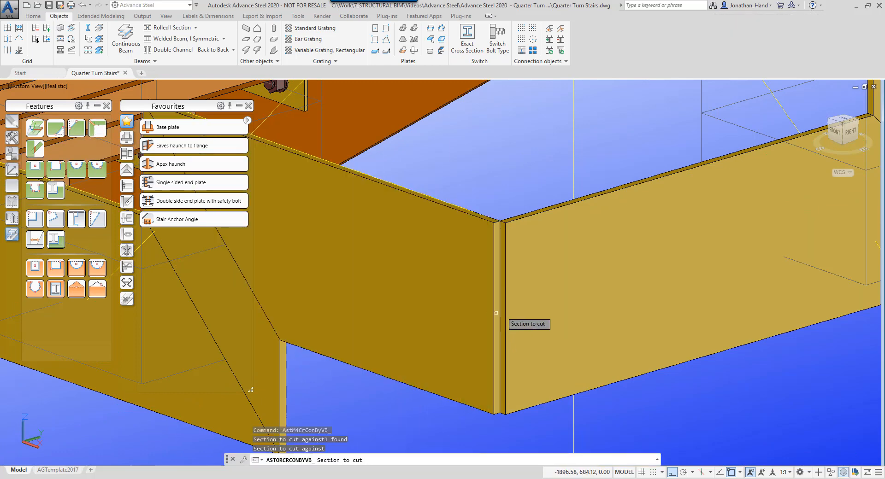
left_click(514, 307)
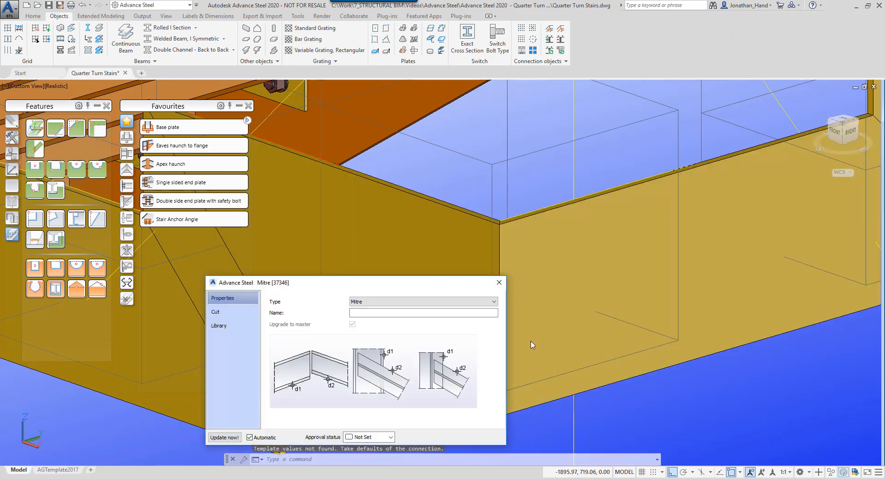
left_click(496, 284)
View the turn from the lower flight's side and switch the visual style to 2D Wireframe
scroll(527, 232, "down", 8)
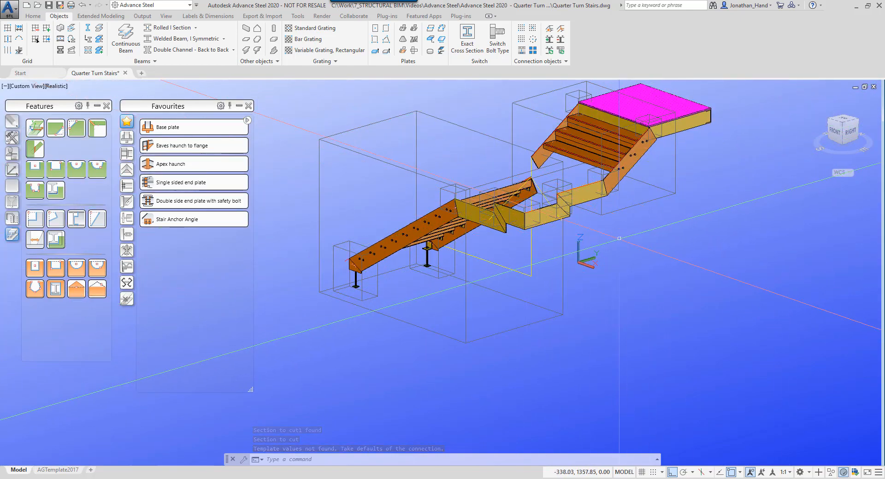
middle_click_drag(553, 256, 740, 264, "shift")
middle_click_drag(604, 186, 578, 232)
scroll(578, 232, "up", 6)
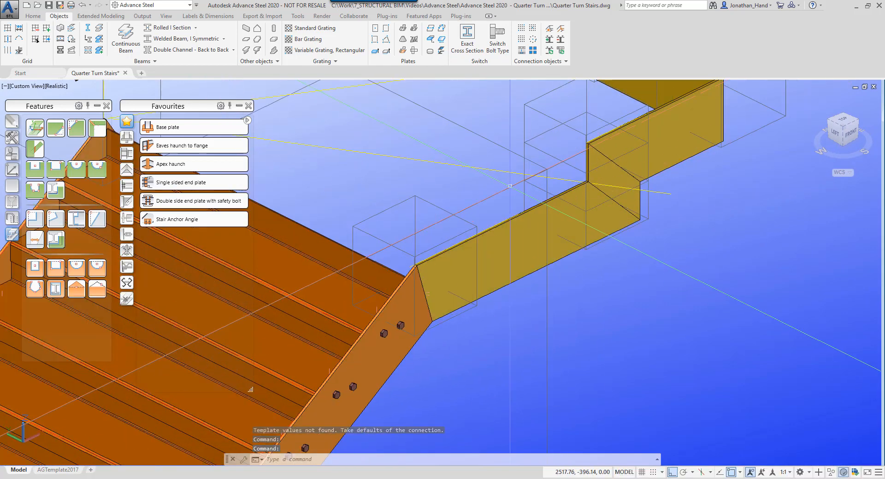
middle_click_drag(453, 231, 544, 294)
scroll(546, 294, "down", 2)
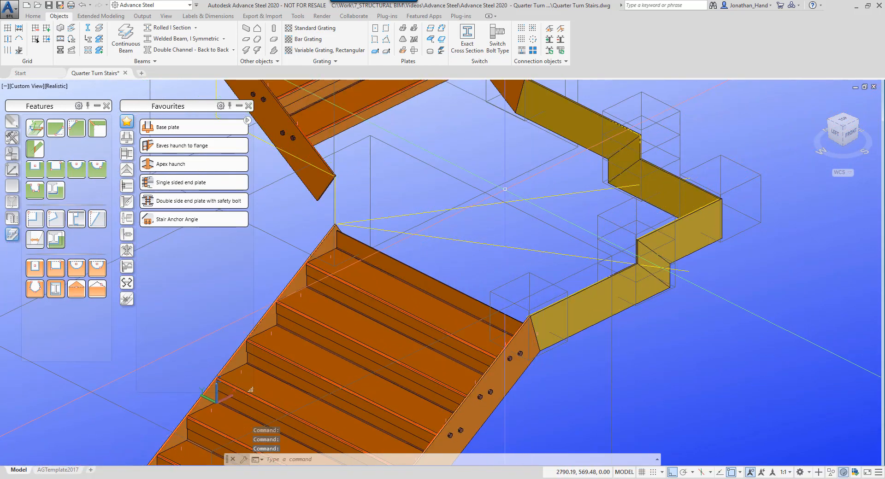
left_click(56, 87)
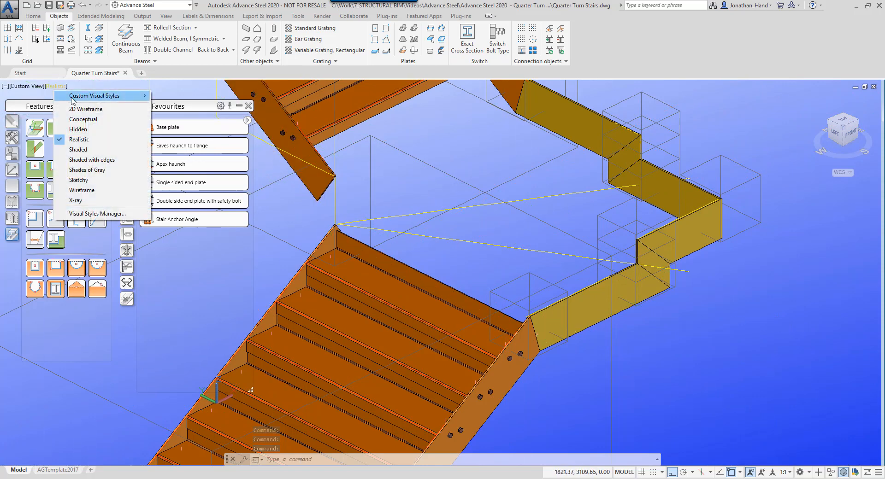
left_click(72, 109)
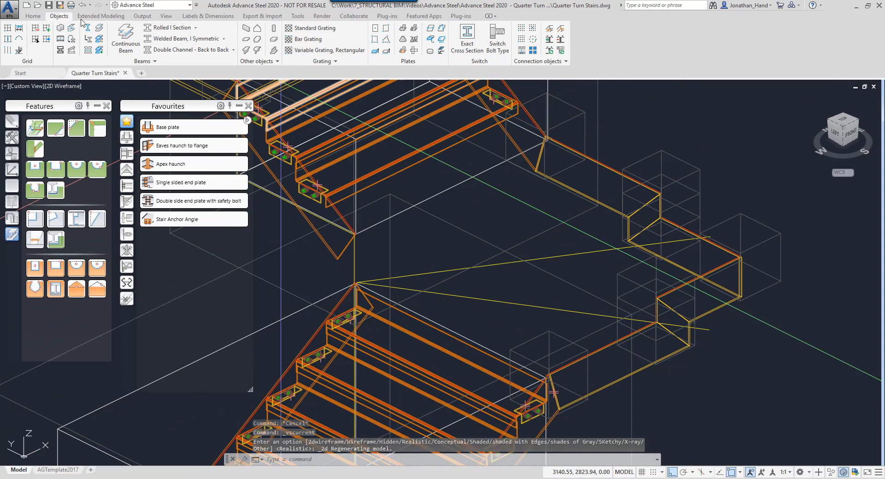
left_click(31, 16)
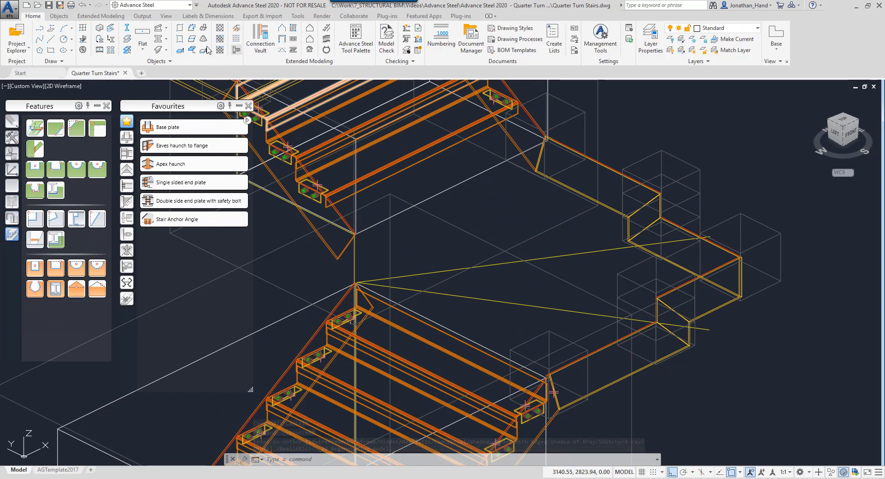
left_click(180, 31)
scroll(546, 380, "up", 10)
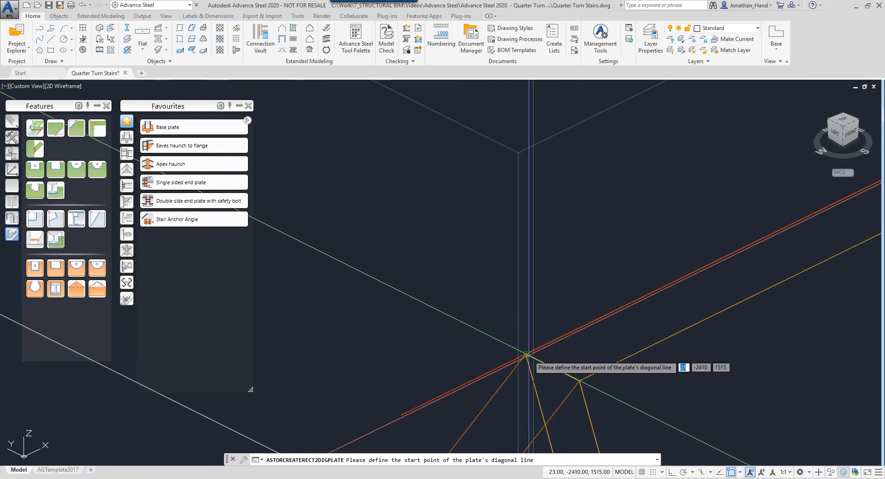
scroll(526, 355, "down", 5)
left_click(455, 278)
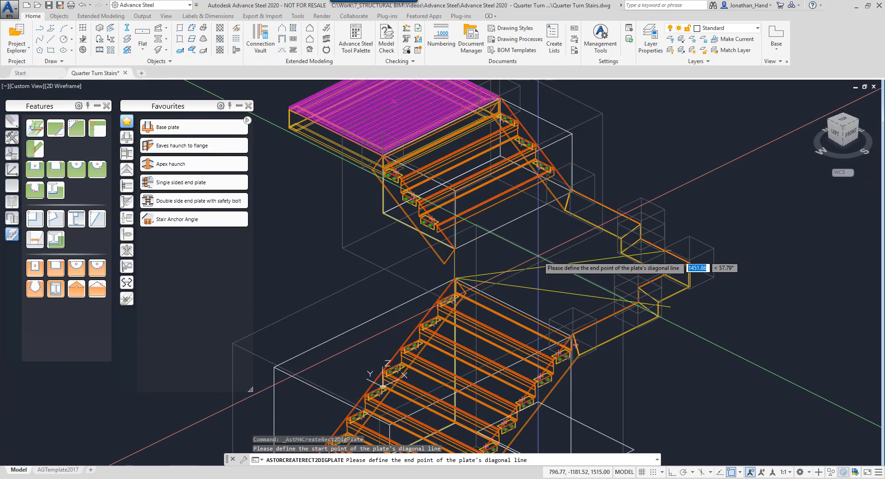
key("Escape")
key("Escape")
Set a three-point UCS with its origin at the top of the mitre between the lower flight's outer stringer and the horizontal flat, keeping the default axes
scroll(609, 272, "up", 3)
left_click(12, 169)
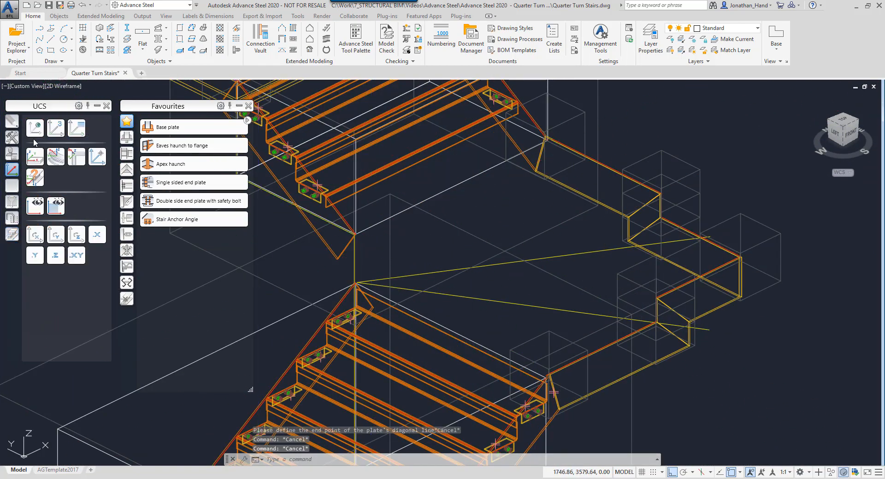
left_click(56, 129)
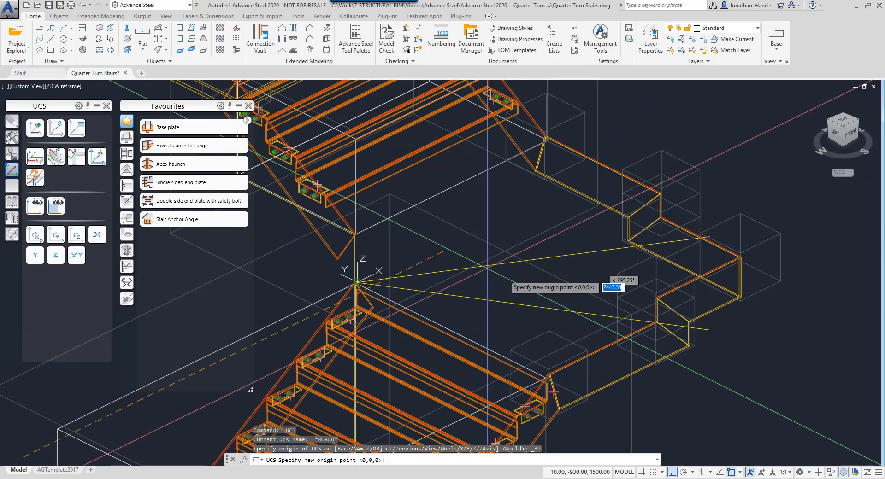
scroll(548, 373, "up", 5)
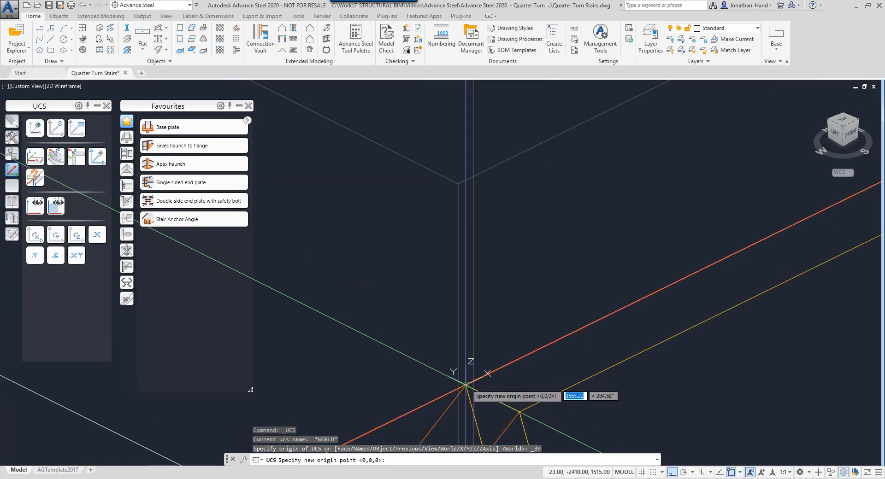
left_click(466, 386)
key("Return")
key("Return")
Create a rectangular landing plate from the UCS origin diagonally to the opposite corner of the turn, with a thickness of 5 mm
scroll(530, 291, "down", 4)
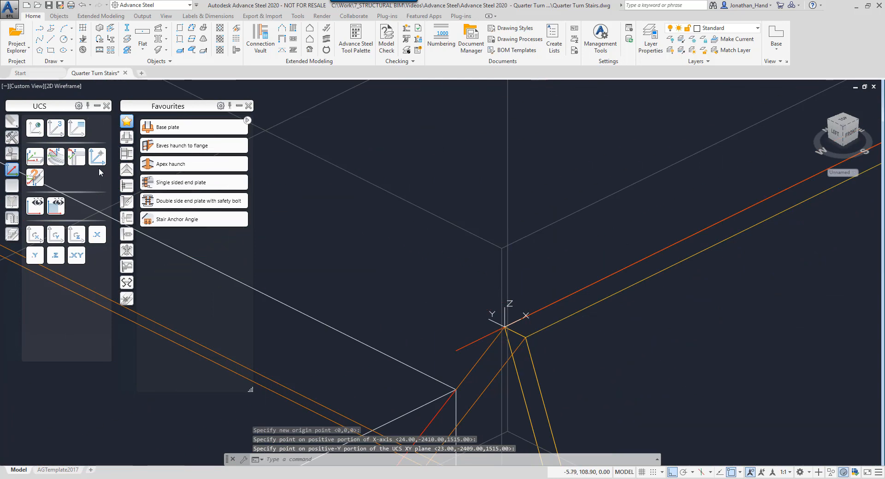
left_click(180, 37)
scroll(504, 300, "down", 4)
left_click(502, 291)
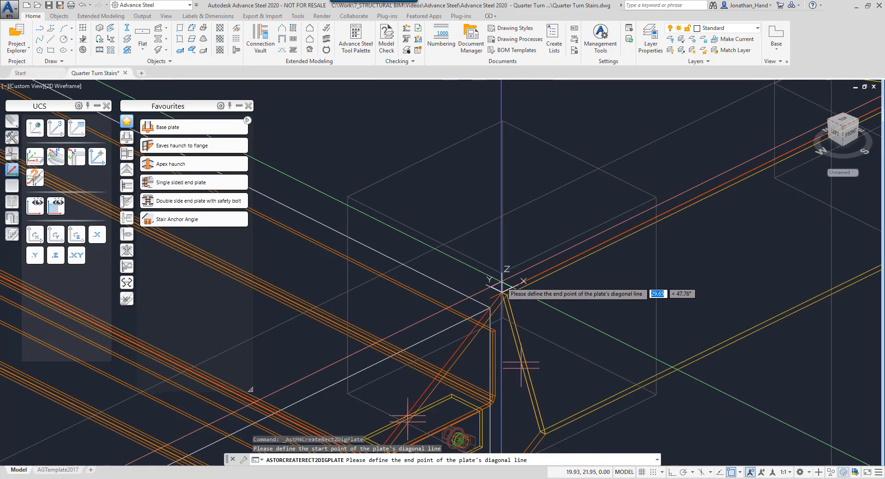
scroll(585, 310, "up", 5)
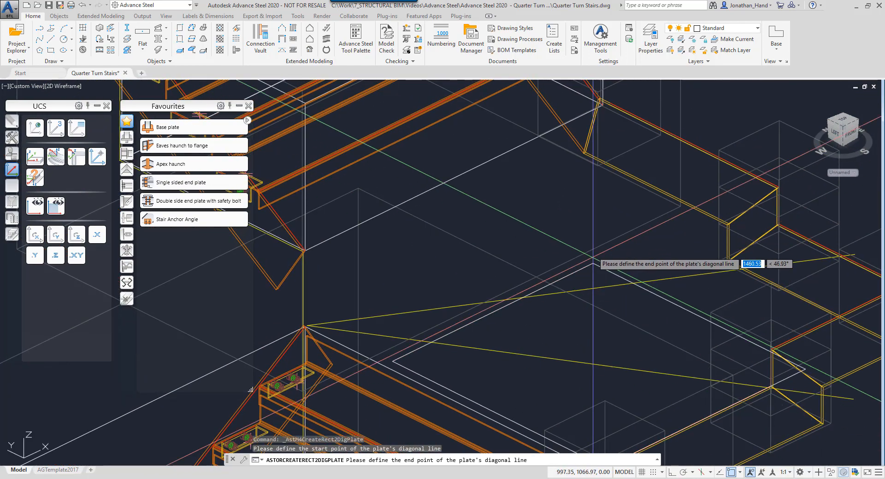
scroll(599, 143, "up", 6)
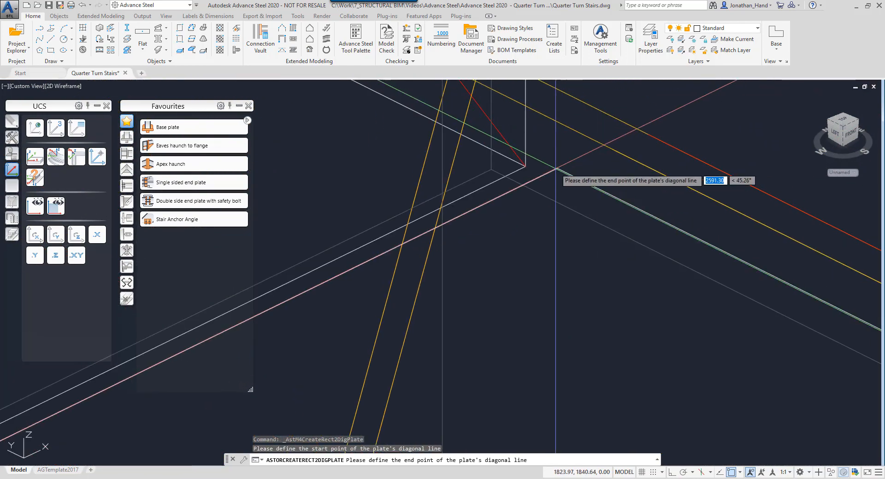
left_click(553, 170)
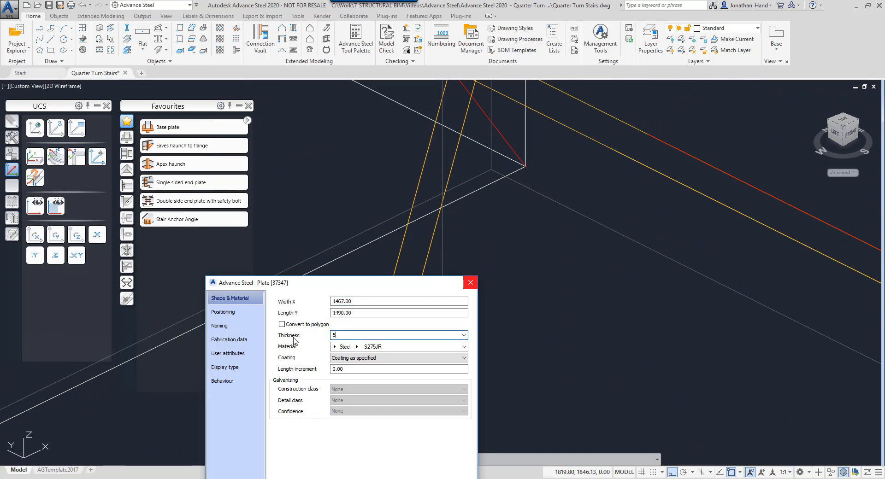
left_click(470, 282)
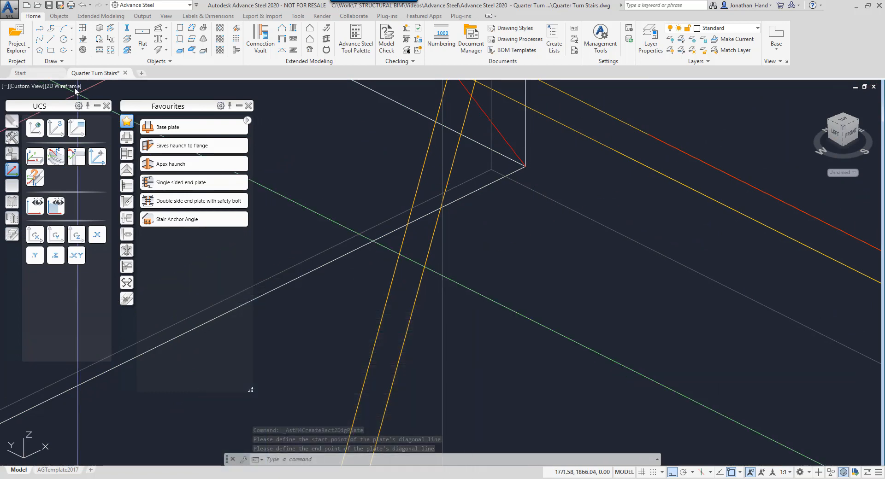
Switch the visual style to Realistic and examine how the landing plate fits against the lower flight and the outer stringer flats
left_click(75, 88)
left_click(106, 140)
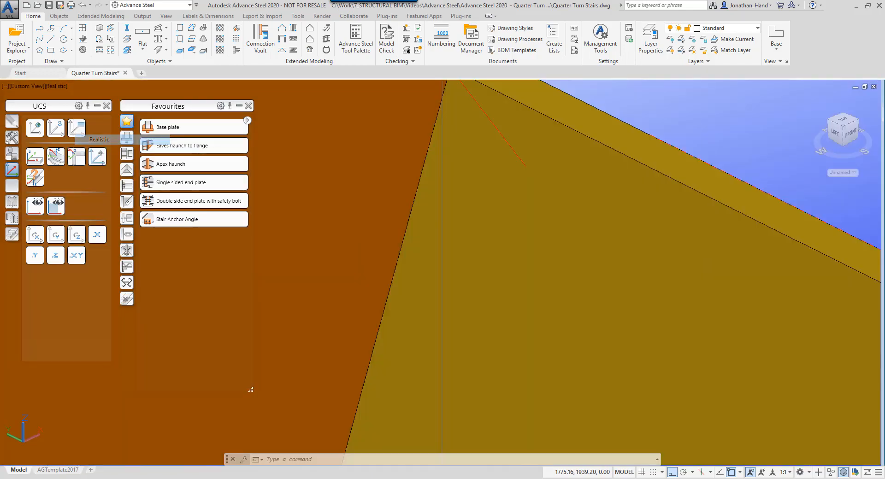
scroll(442, 258, "down", 6)
mouse_move(445, 256)
middle_mouse_down()
mouse_move(519, 318)
mouse_move(593, 347)
mouse_move(577, 320)
middle_mouse_up()
scroll(519, 318, "up", 8)
scroll(658, 330, "up", 7)
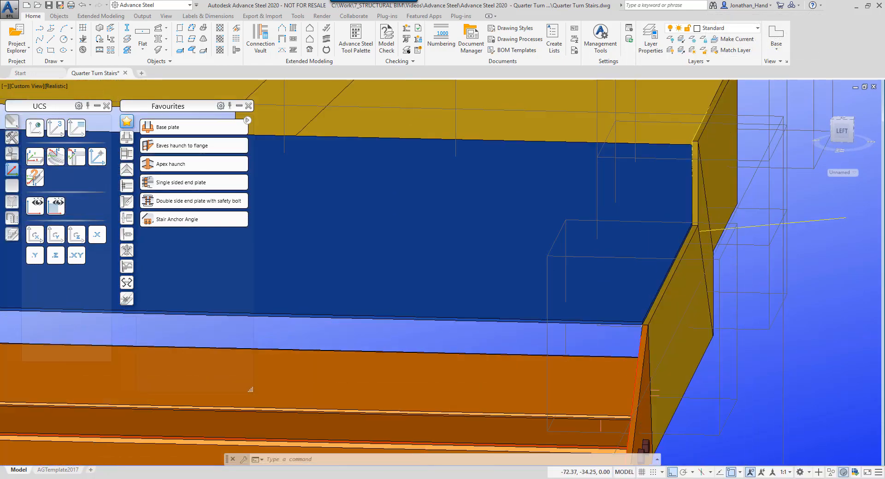
scroll(626, 273, "down", 8)
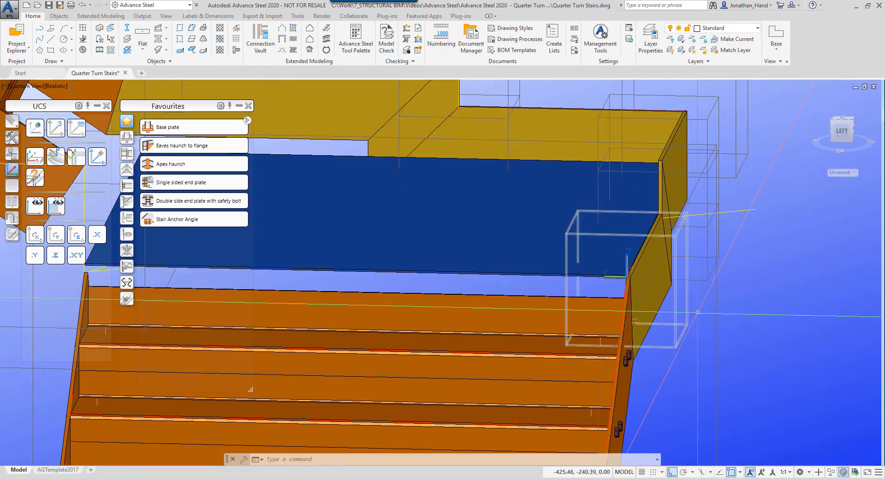
middle_click_drag(682, 300, 581, 369, "shift")
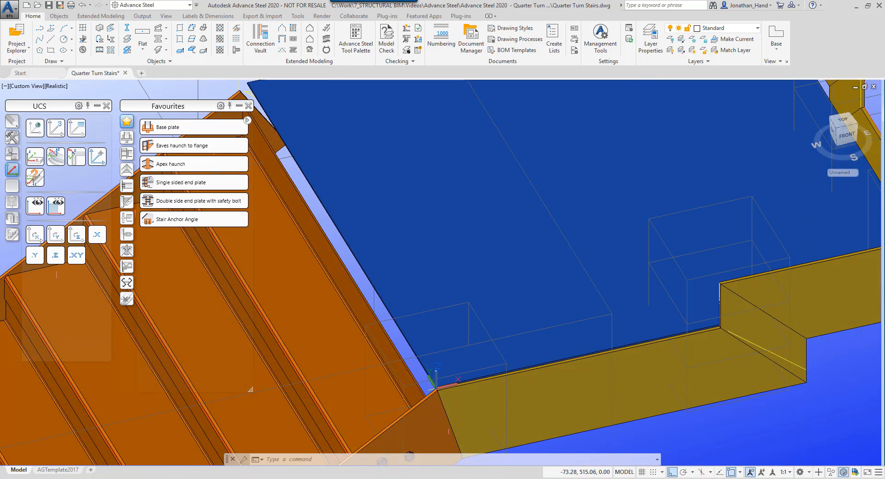
Switch the visual style to 2D Wireframe, keeping the landing plate and its two diagonal layout lines in view
left_click(54, 88)
left_click(83, 107)
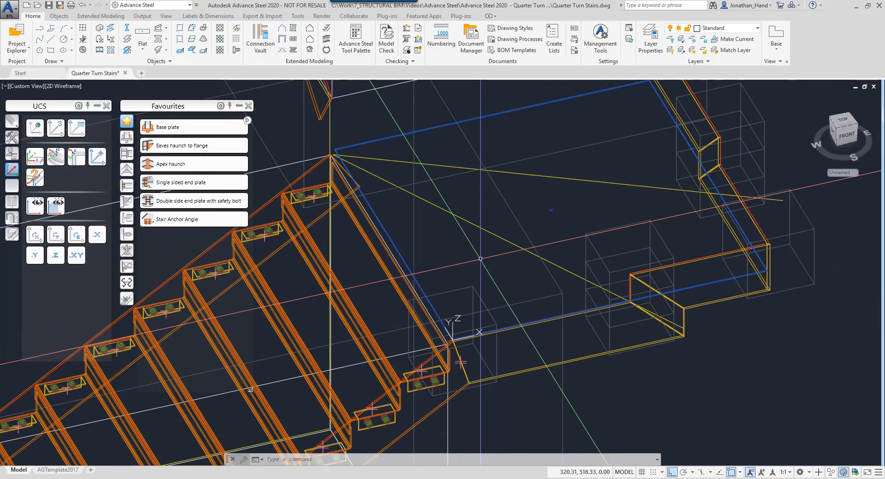
mouse_move(466, 293)
middle_mouse_down()
mouse_move(443, 268)
mouse_move(476, 283)
middle_mouse_up()
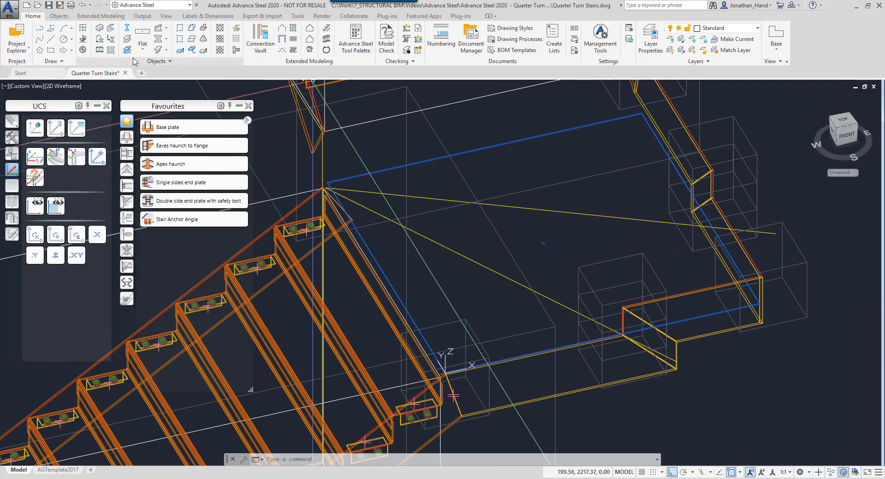
left_click(59, 16)
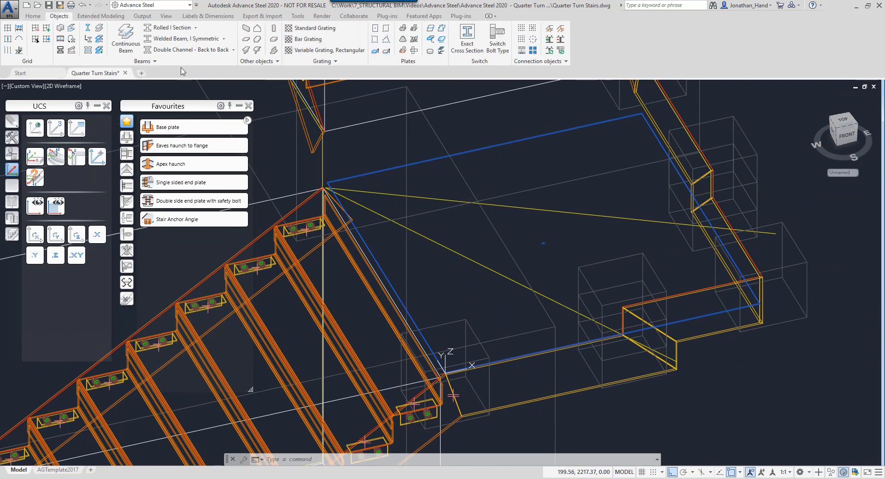
Try to split the landing plate with the Separate Plates command
left_click(442, 31)
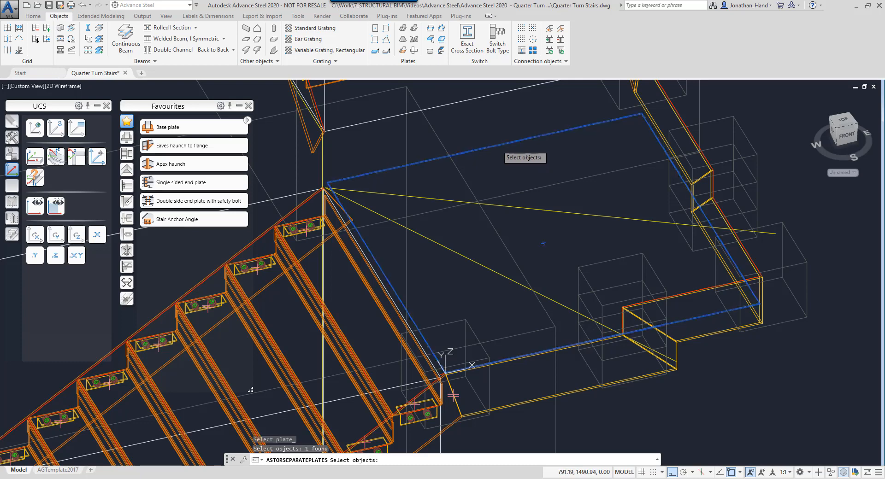
left_click(497, 147)
key("Return")
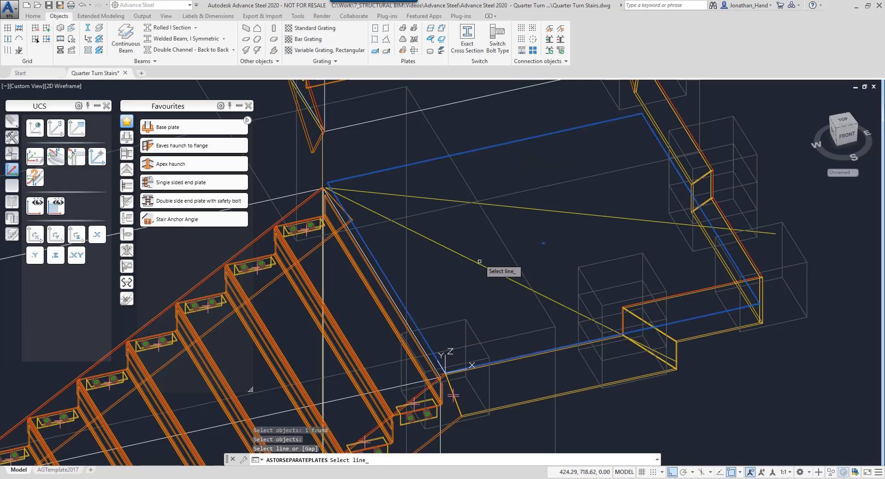
key("Return")
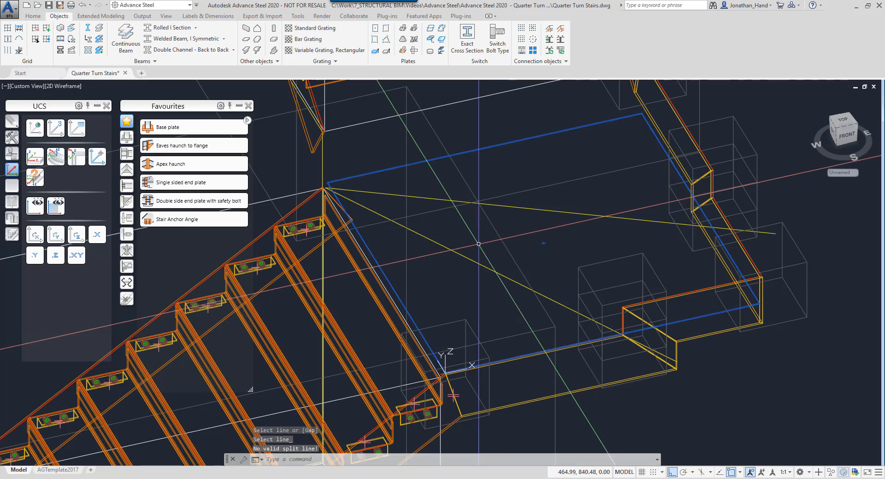
Split the landing plate along the diagonal layout line nearest the lower flight
left_click(441, 28)
left_click(471, 152)
key("Return")
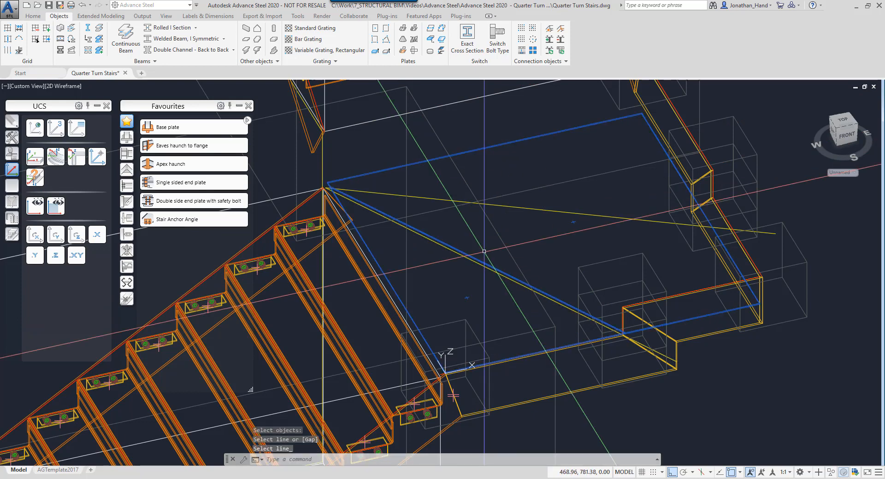
left_click(430, 231)
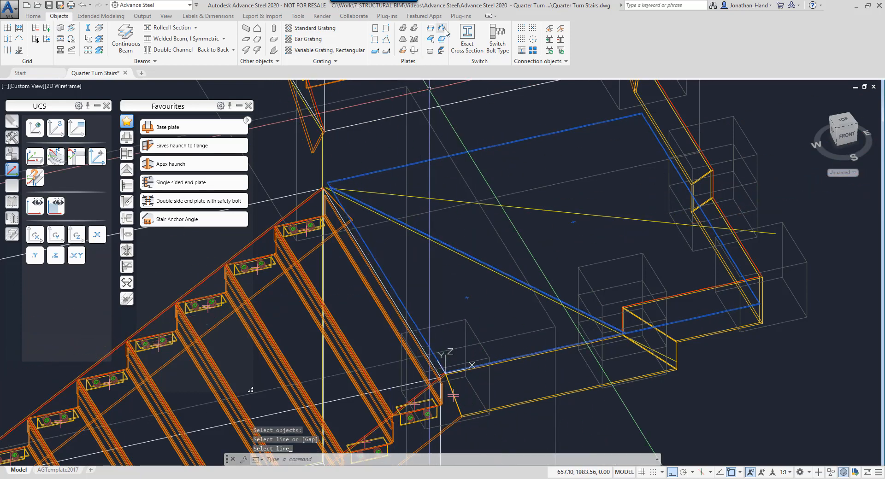
Split the larger remaining part of the landing plate along the second diagonal layout line
key("Return")
left_click(503, 146)
key("Return")
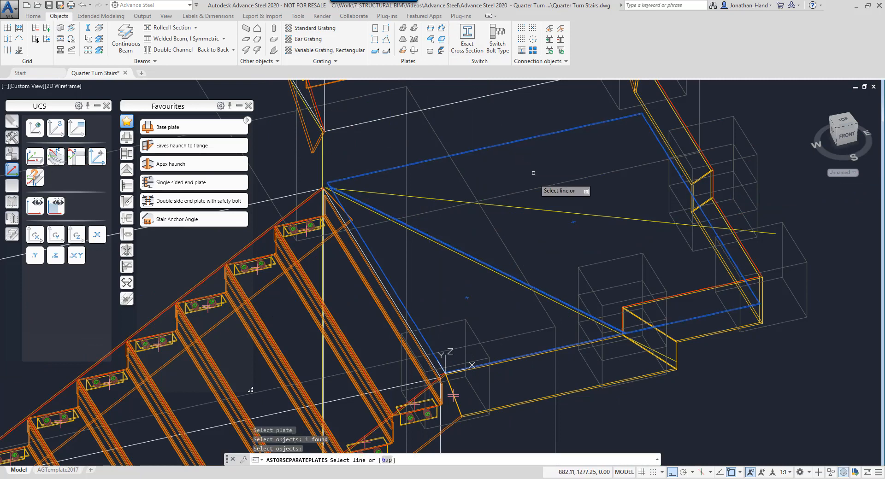
left_click(568, 213)
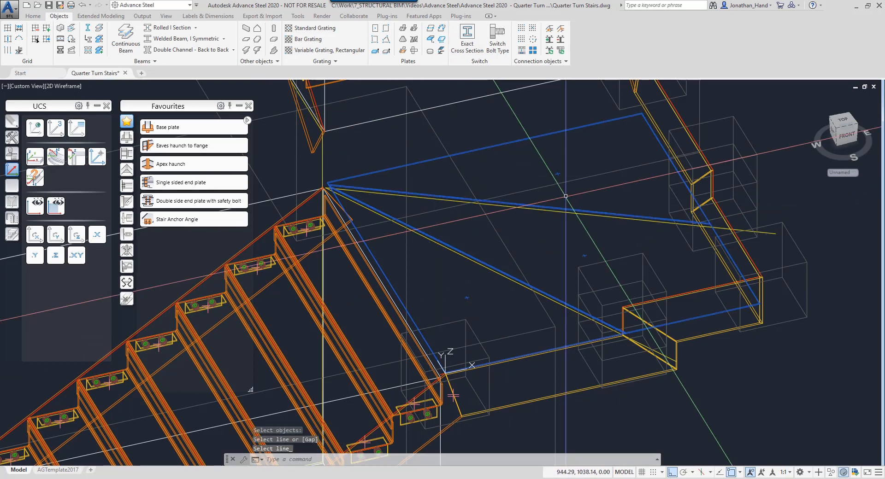
Switch the visual style to Realistic and view the split landing plates from the lower flight's side
left_click(70, 87)
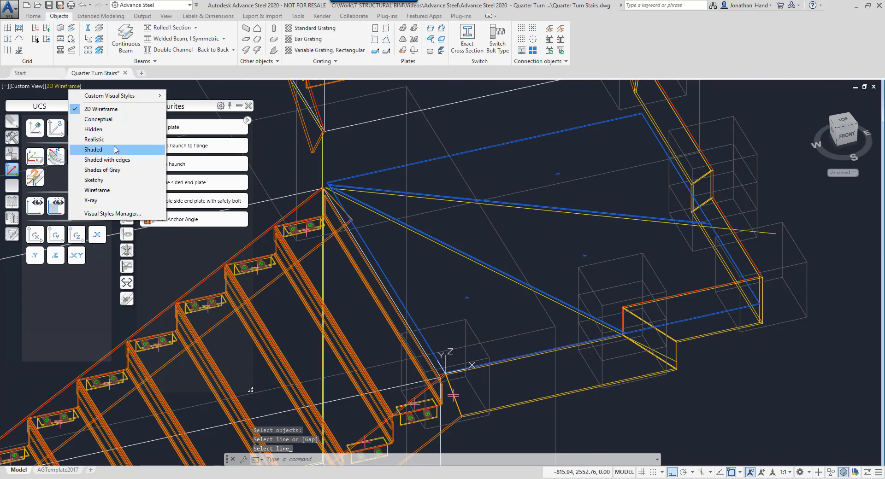
left_click(114, 143)
scroll(516, 216, "down", 4)
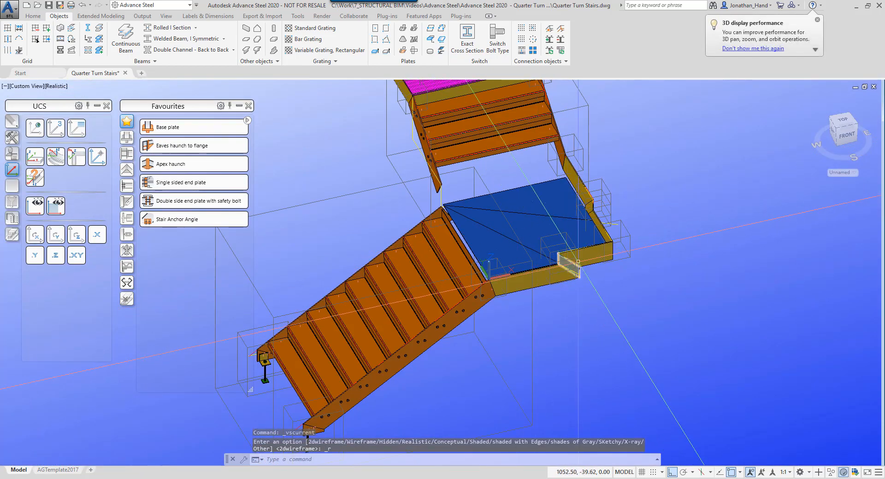
middle_click_drag(570, 263, 631, 234, "shift")
scroll(551, 207, "up", 4)
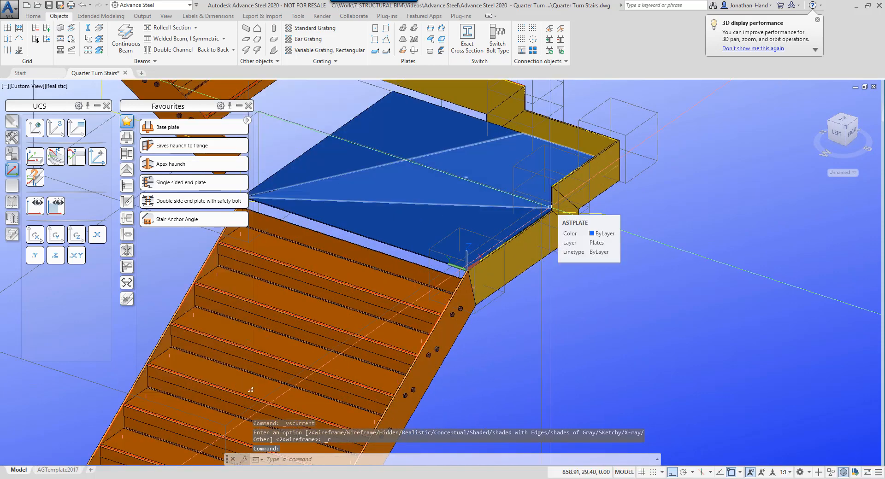
Move the middle landing plate vertically upward by 150 mm
type("m")
key("Return")
left_click(550, 207)
key("Return")
left_click(714, 374)
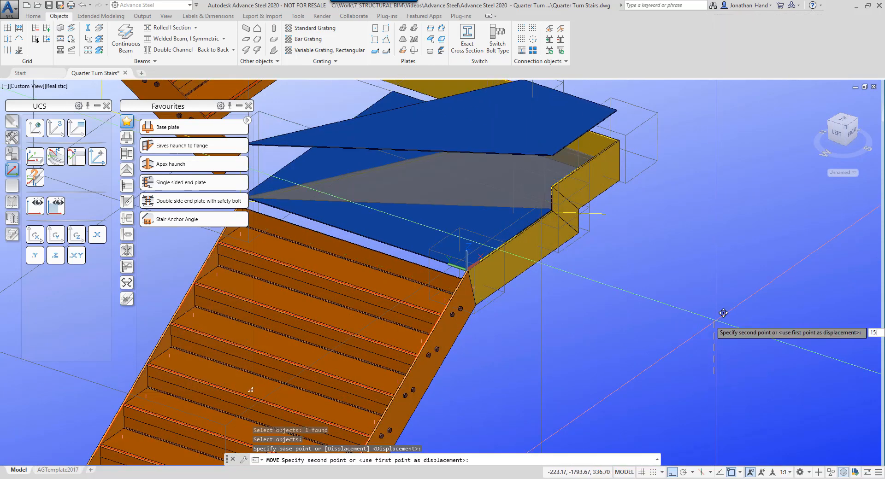
key("Return")
middle_click_drag(693, 291, 715, 336)
Move the triangular landing plate next to the upper flight vertically upward by 300 mm
key("Return")
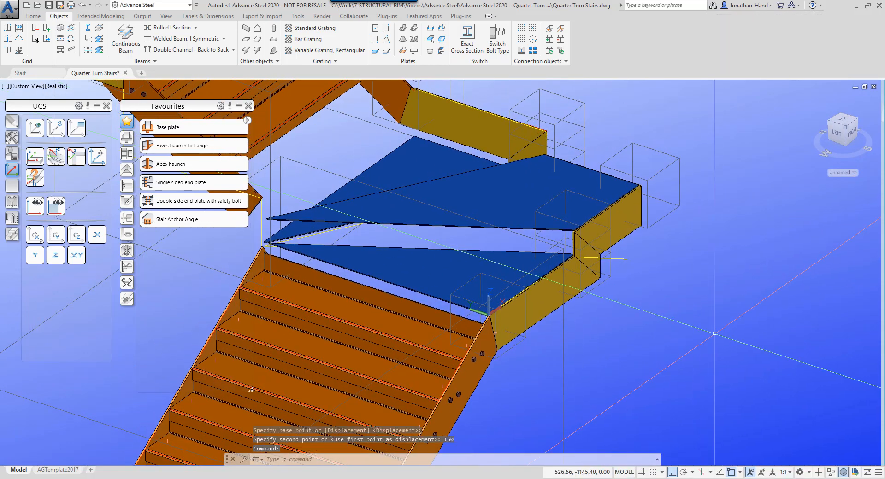
left_click(398, 189)
key("Return")
left_click(707, 355)
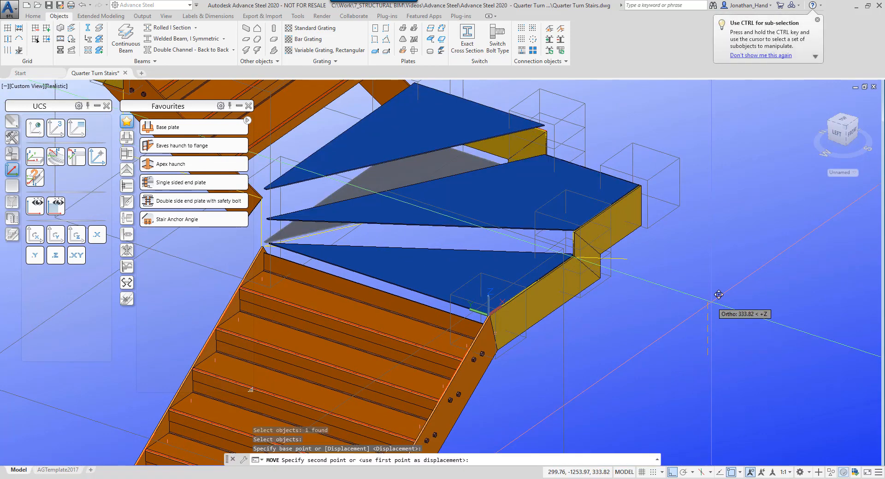
type("300")
key("Return")
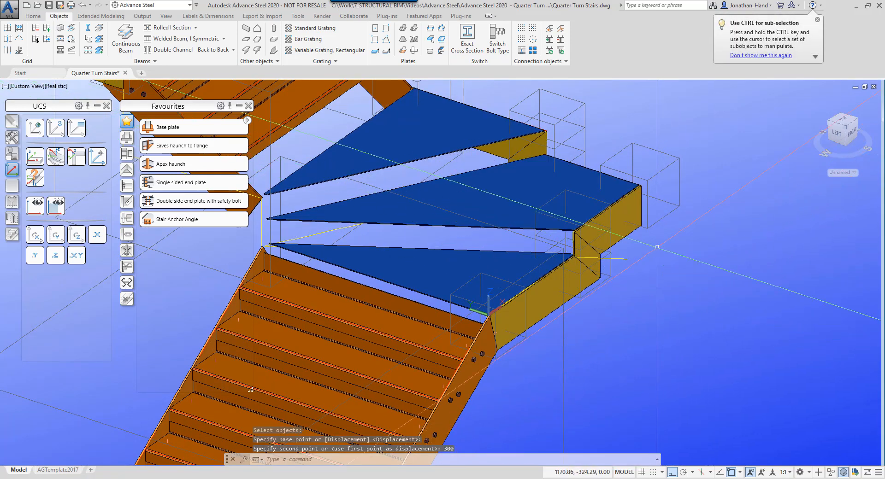
Examine the three stepped turn plates in relation to the lower and upper flights
middle_click_drag(652, 256, 634, 242, "shift")
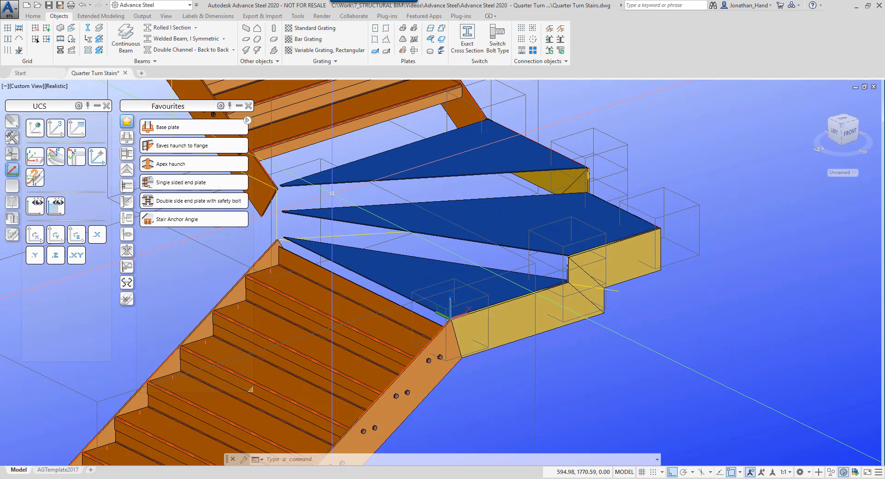
scroll(391, 188, "down", 3)
middle_click_drag(510, 183, 526, 198)
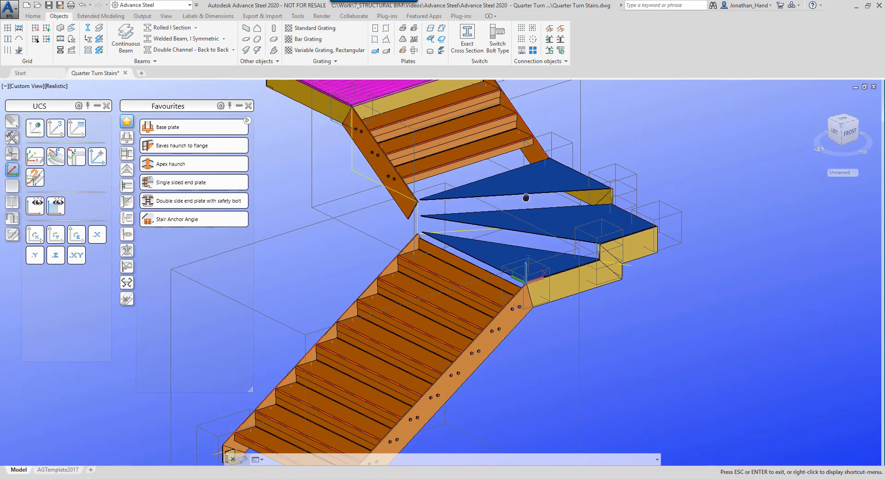
middle_click_drag(463, 198, 463, 154)
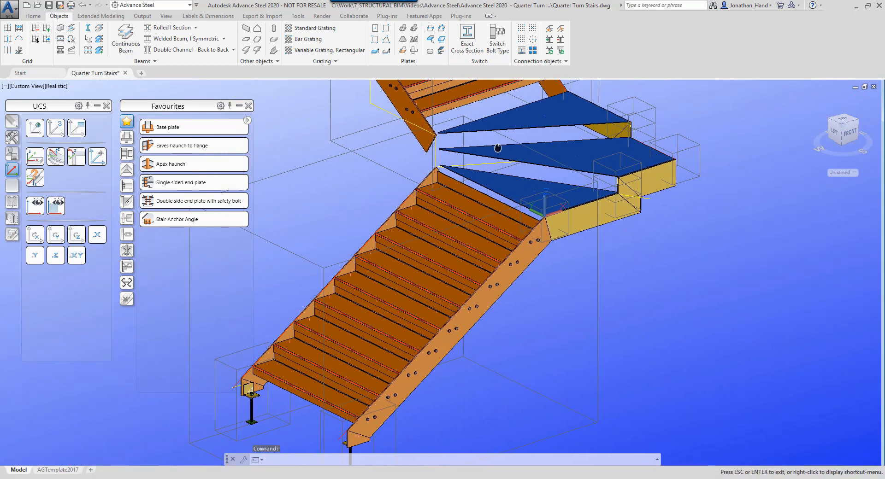
Rotate the UCS about its axes so that X runs along the lowest turn plate's front edge and Y points up
scroll(463, 155, "up", 6)
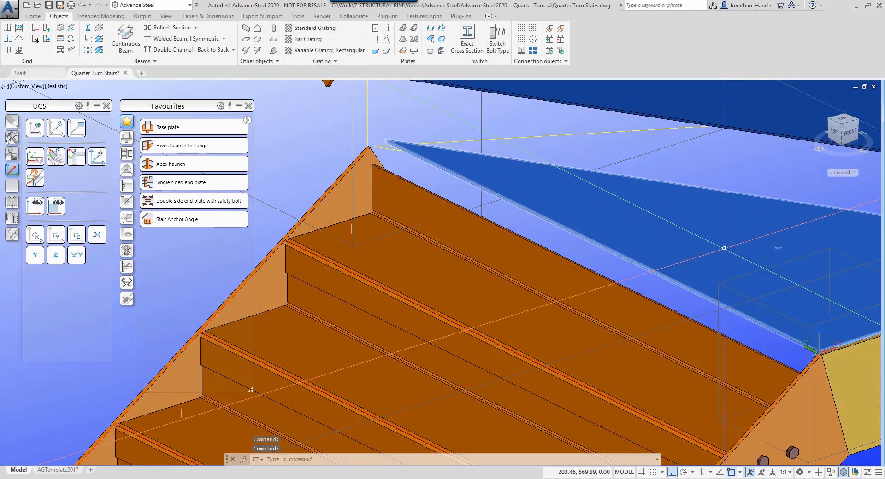
middle_click_drag(613, 189, 567, 173)
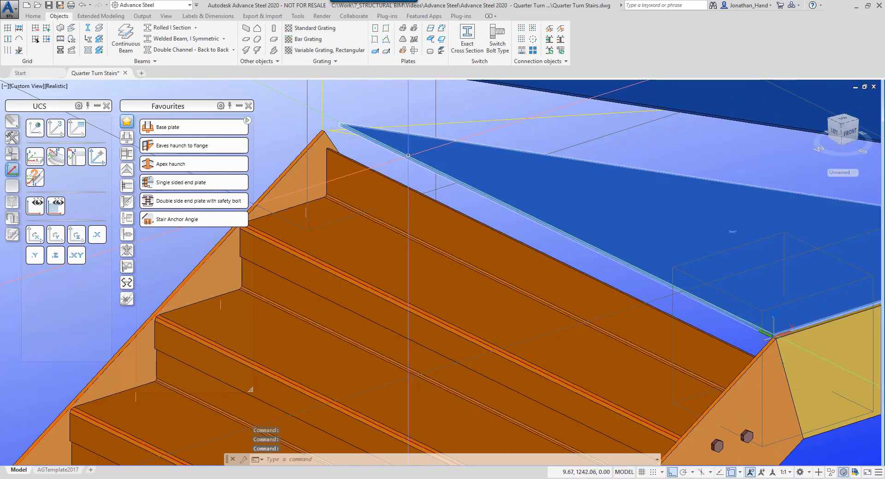
middle_click_drag(423, 180, 397, 179)
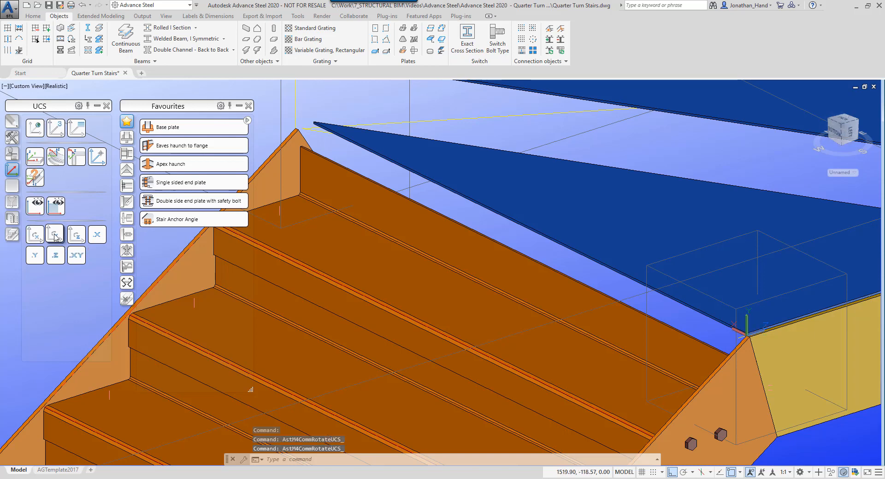
scroll(737, 327, "up", 5)
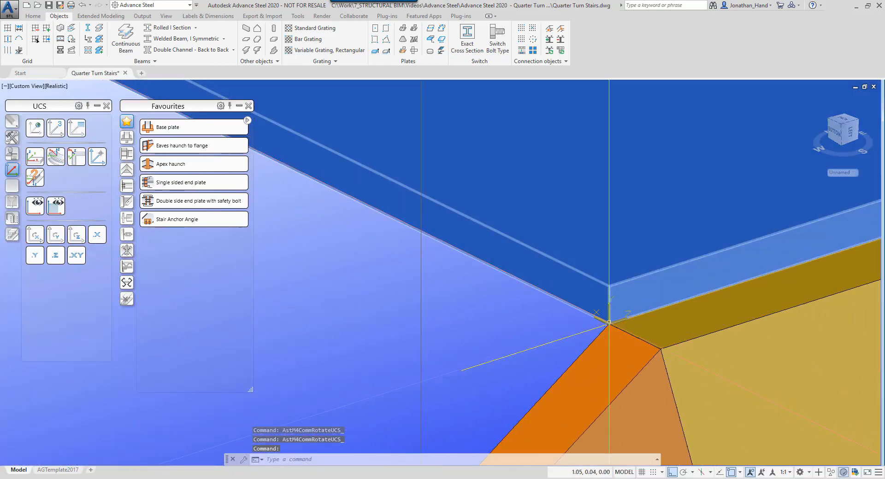
scroll(615, 314, "down", 2)
scroll(443, 186, "down", 6)
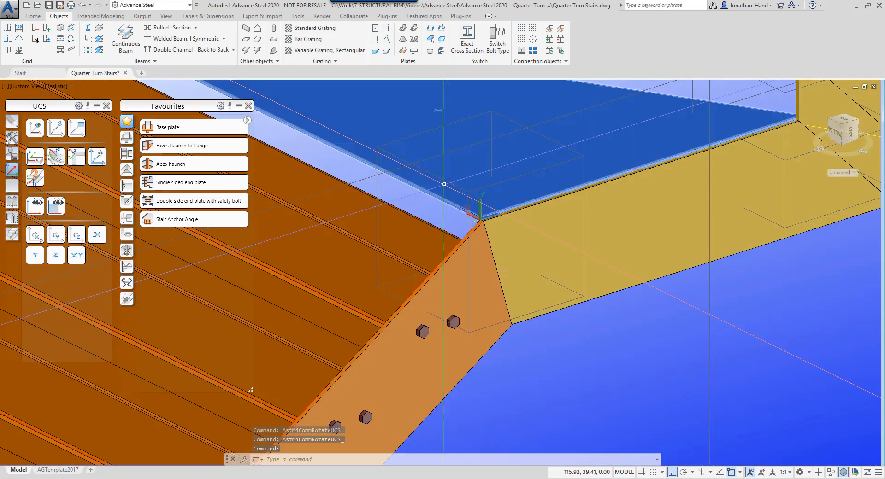
Draw a 100 mm vertical line down from the lowest turn plate's far front corner
middle_click_drag(444, 187, 748, 284)
scroll(333, 97, "up", 6)
scroll(329, 92, "down", 2)
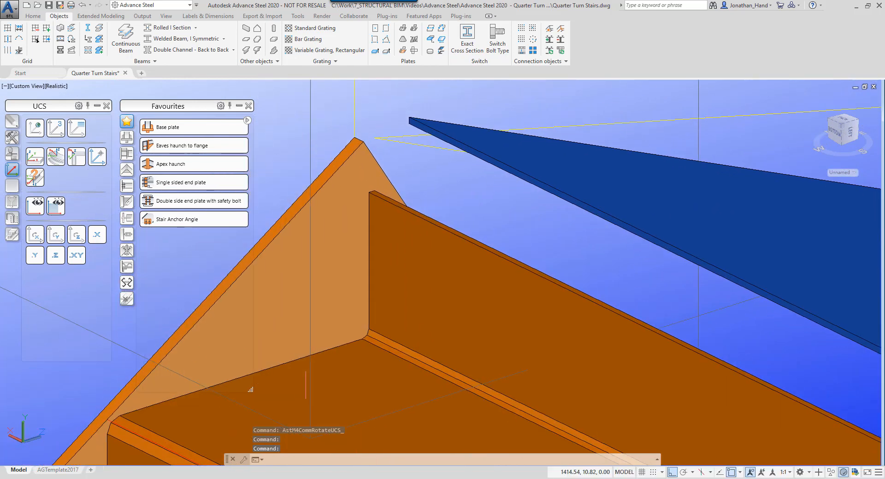
type("l")
key("Return")
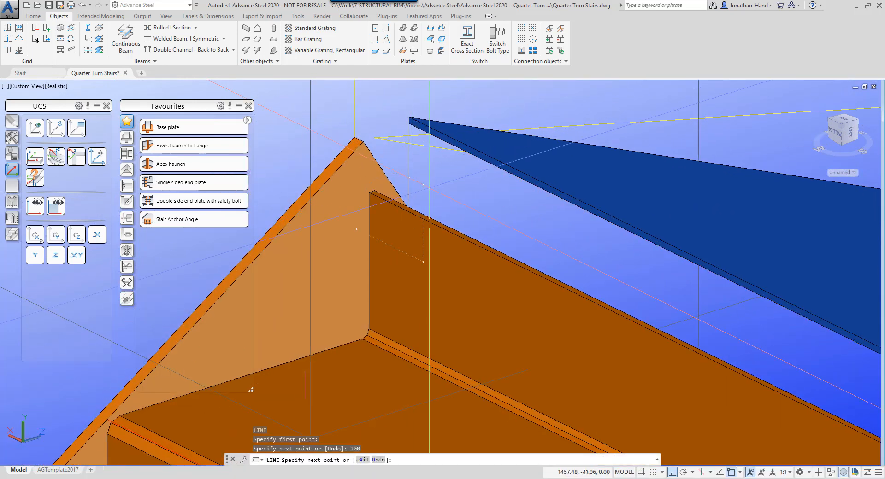
key("Return")
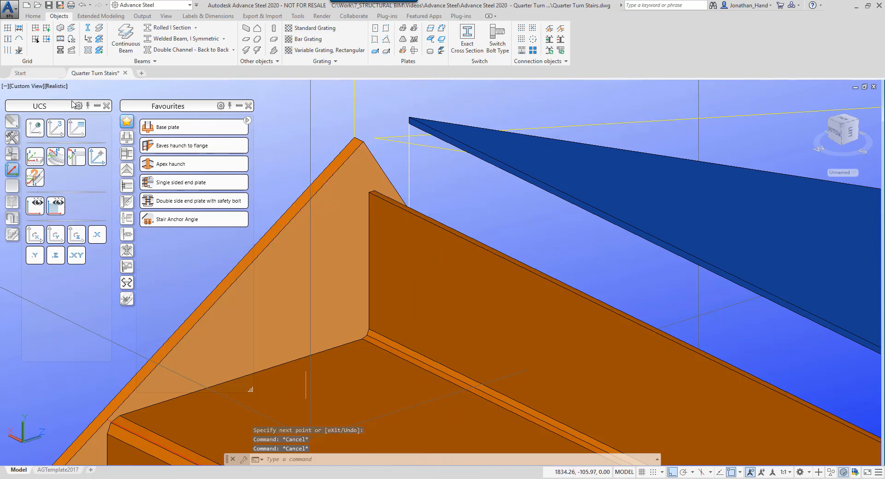
Switch the model display to the 2D Wireframe visual style
left_click(60, 87)
left_click(74, 109)
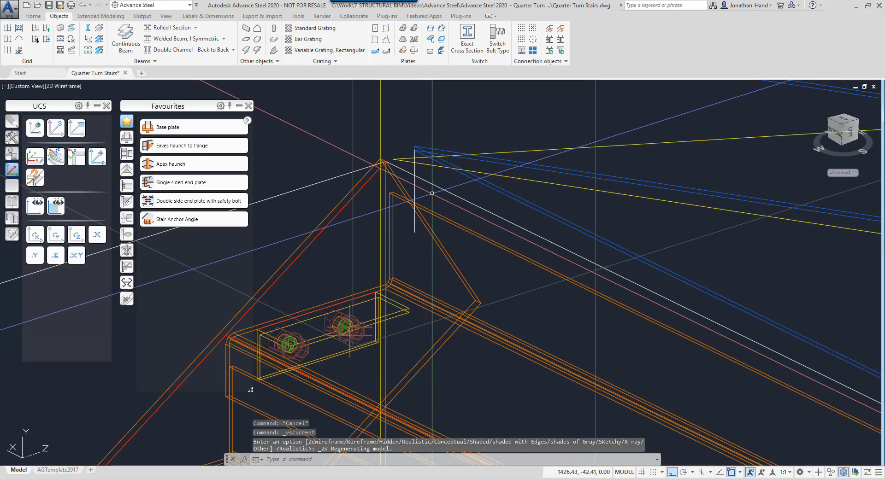
scroll(380, 197, "down", 2)
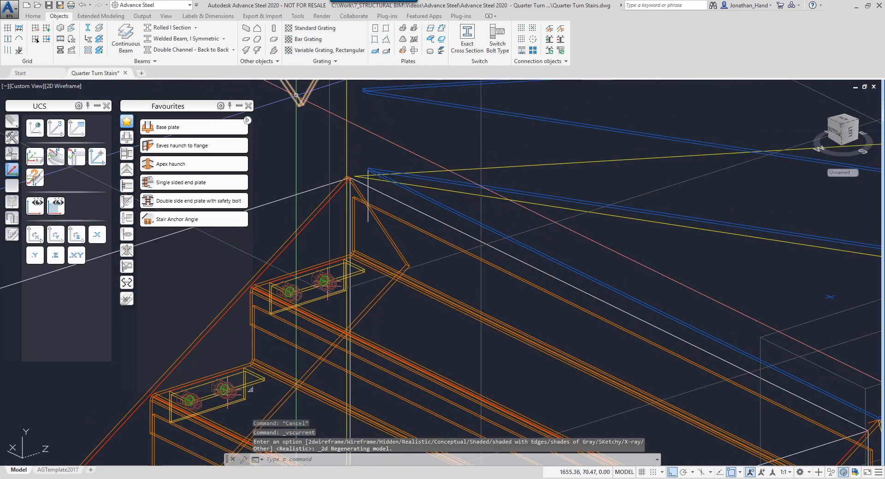
left_click(385, 29)
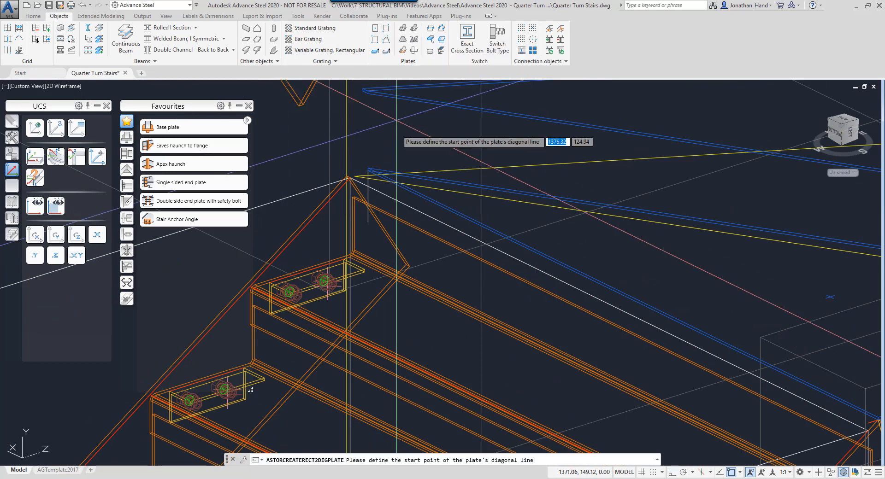
scroll(323, 173, "up", 6)
left_click(268, 173)
scroll(295, 180, "down", 6)
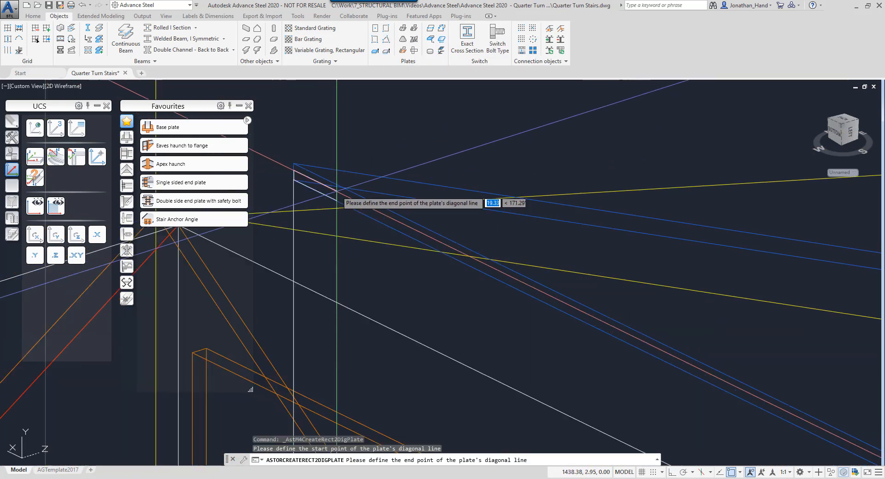
scroll(616, 284, "up", 7)
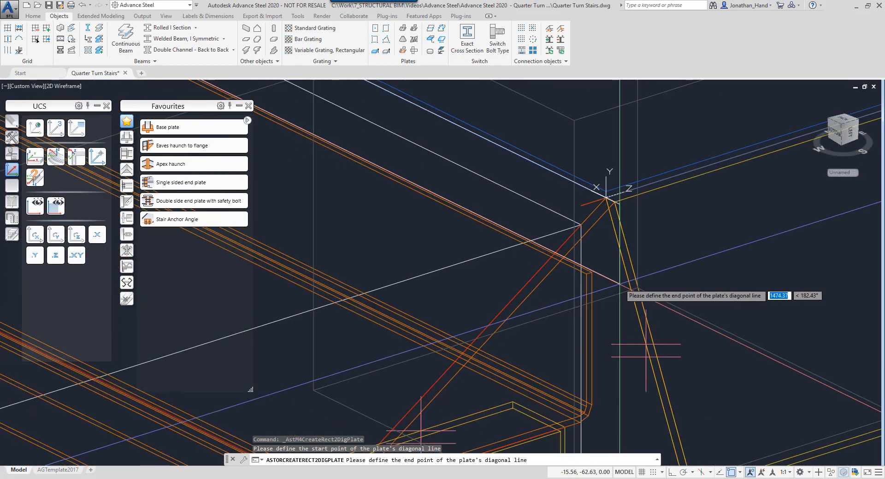
key("Escape")
Create a rectangular two-point plate from the UCS origin at the lowest turn plate's front corner to the lower end of the 100 mm line
scroll(617, 282, "down", 8)
scroll(581, 231, "up", 6)
scroll(585, 232, "down", 5)
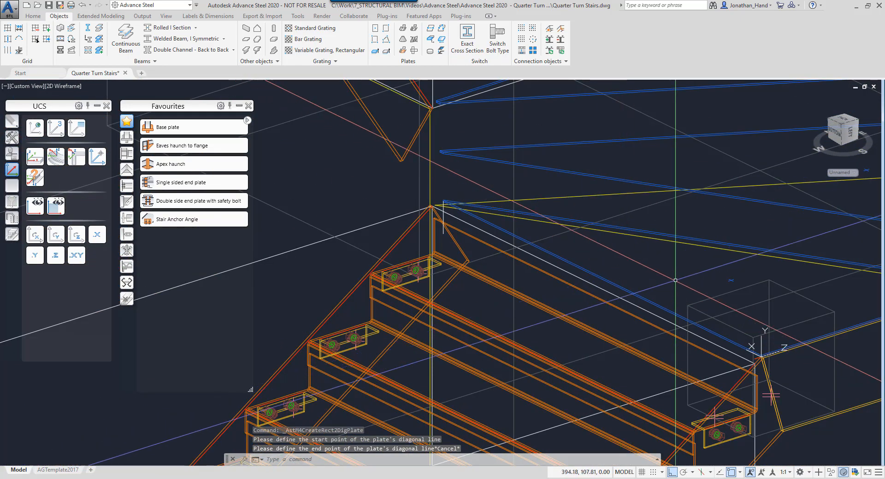
scroll(765, 359, "up", 6)
key("Return")
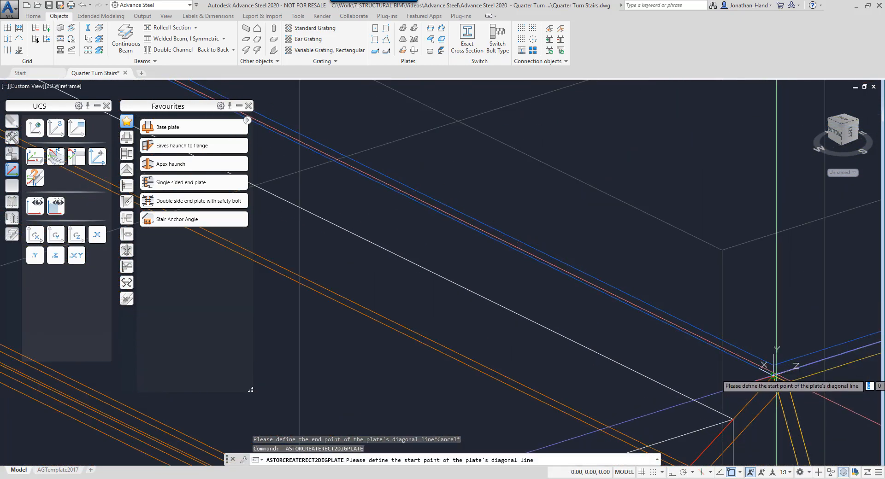
left_click(774, 376)
scroll(774, 376, "down", 5)
scroll(458, 237, "up", 6)
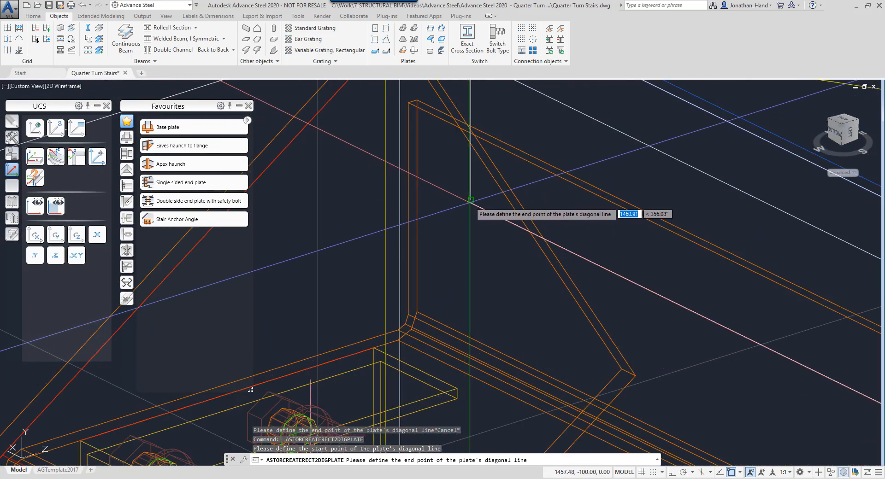
left_click(470, 199)
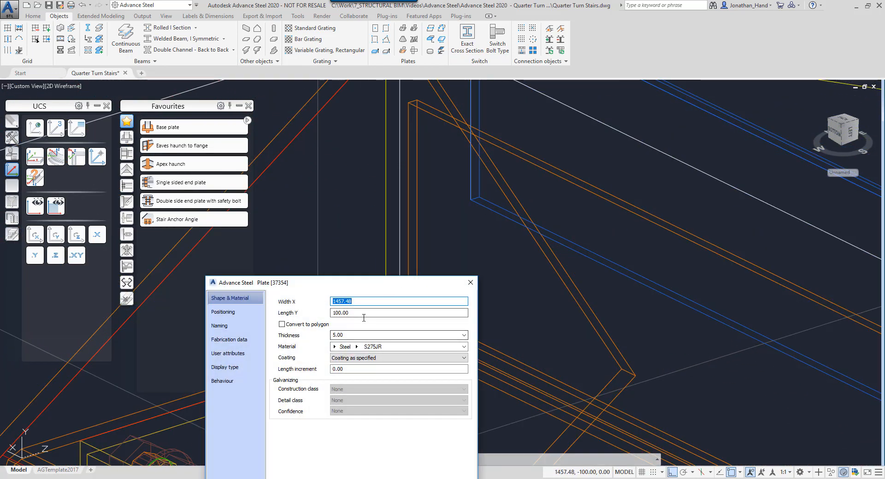
left_click(470, 284)
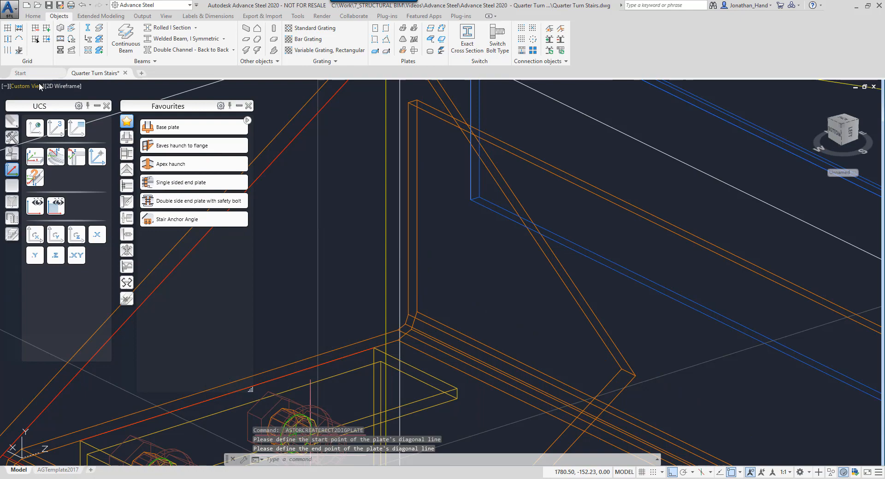
Return to the Realistic visual style, view the new vertical plate under the lowest winder tread, and reset the UCS to World
left_click(68, 86)
left_click(96, 150)
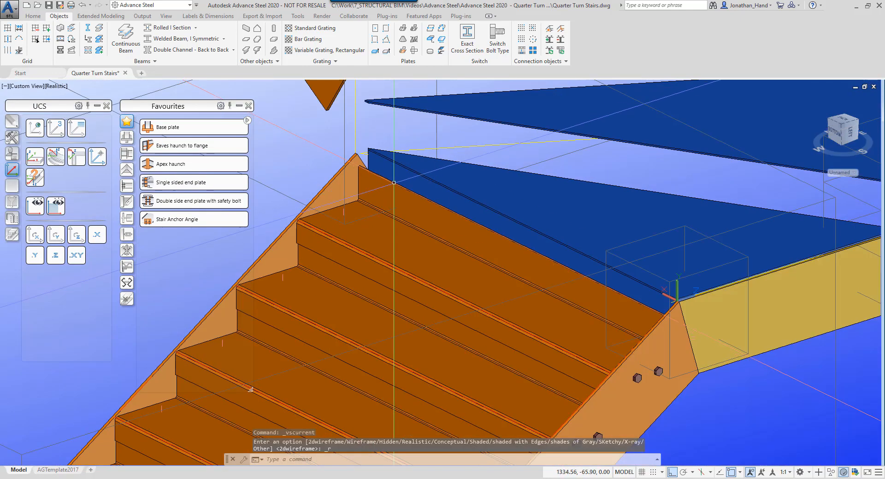
middle_click_drag(419, 187, 333, 152)
middle_click_drag(598, 237, 513, 233, "shift")
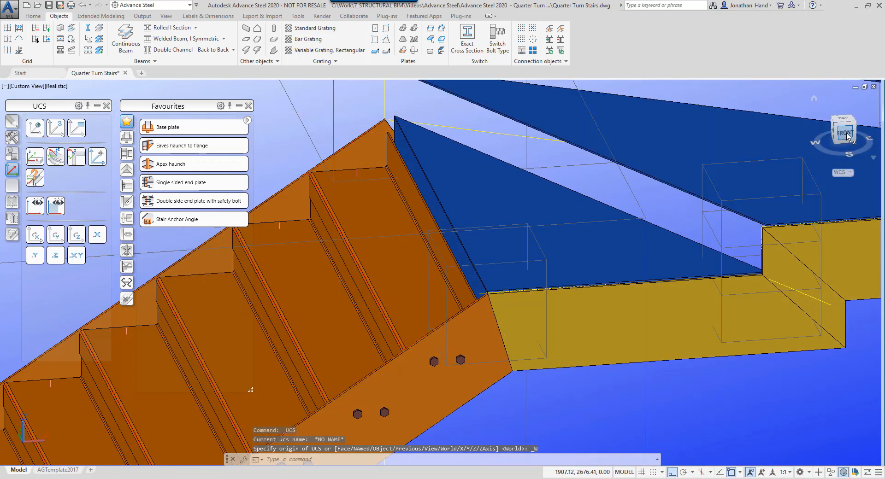
Show the staircase in the Front view with 2D Wireframe style, focused on the joint between the lower flight and the turn
left_click(846, 133)
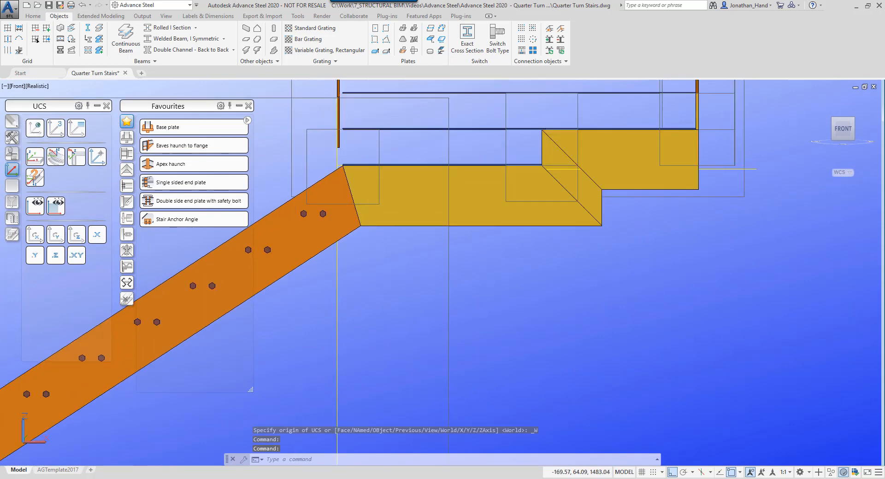
left_click(40, 86)
left_click(55, 104)
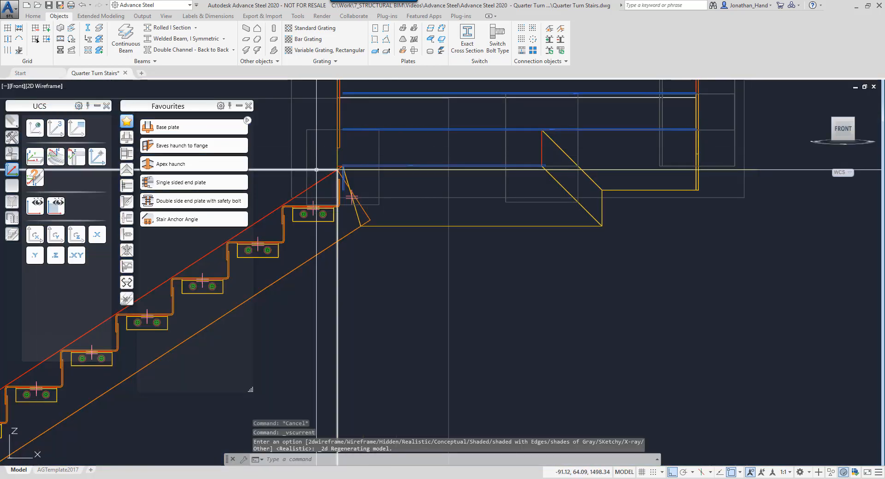
middle_click_drag(430, 193, 436, 161)
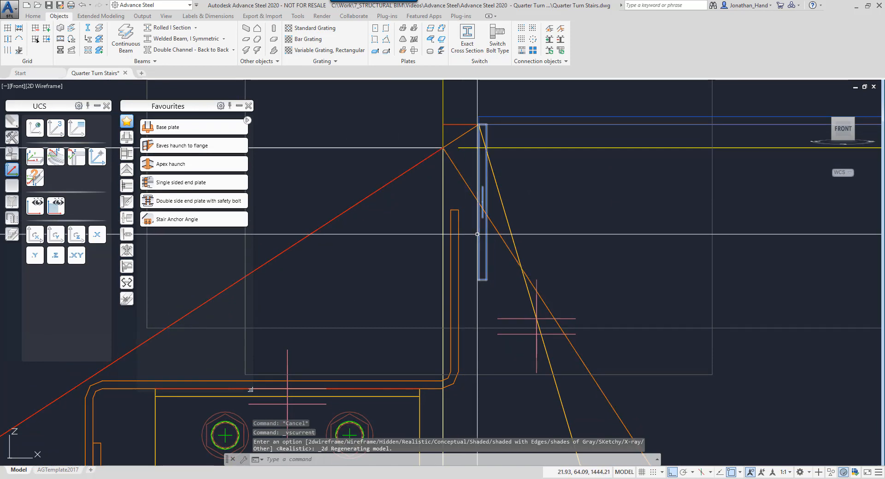
Measure the offset between the new vertical plate and the upturned back edge of the lower flight's top tread
key("Return")
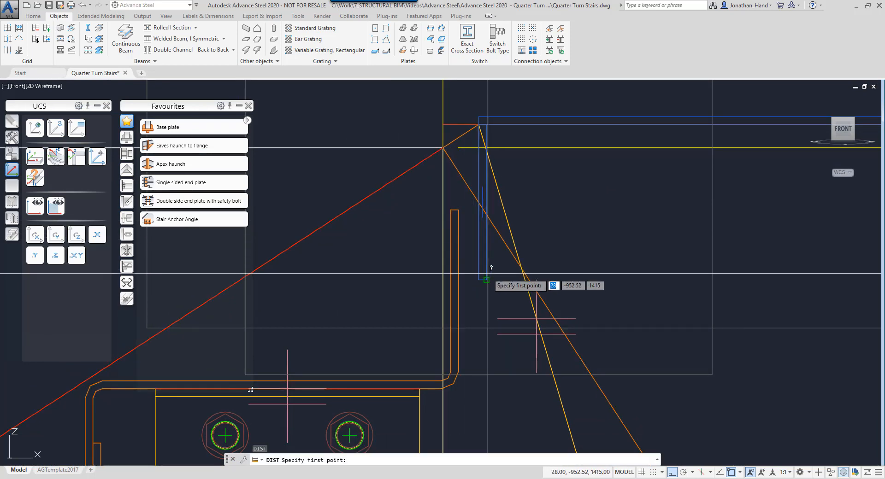
left_click(486, 273)
left_click(452, 220)
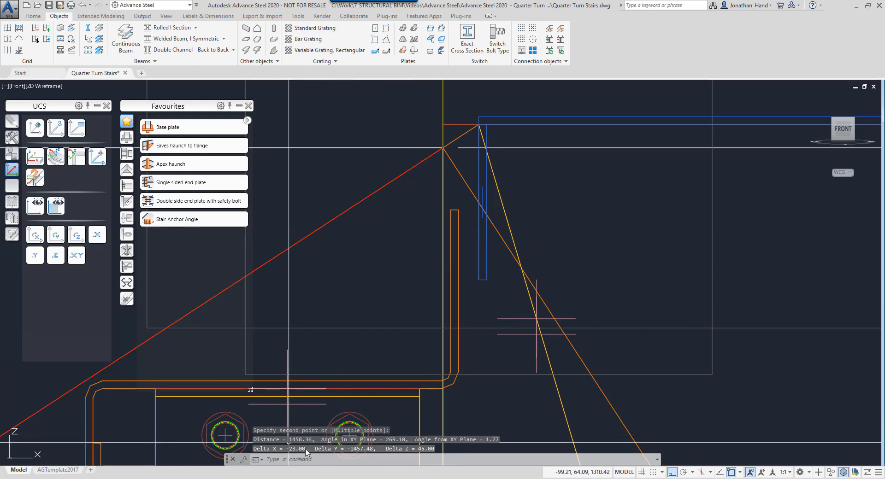
key("Escape")
key("Escape")
Align the UCS with the current view and move the vertical plate horizontally toward the top tread's upturned edge
type("m")
key("Return")
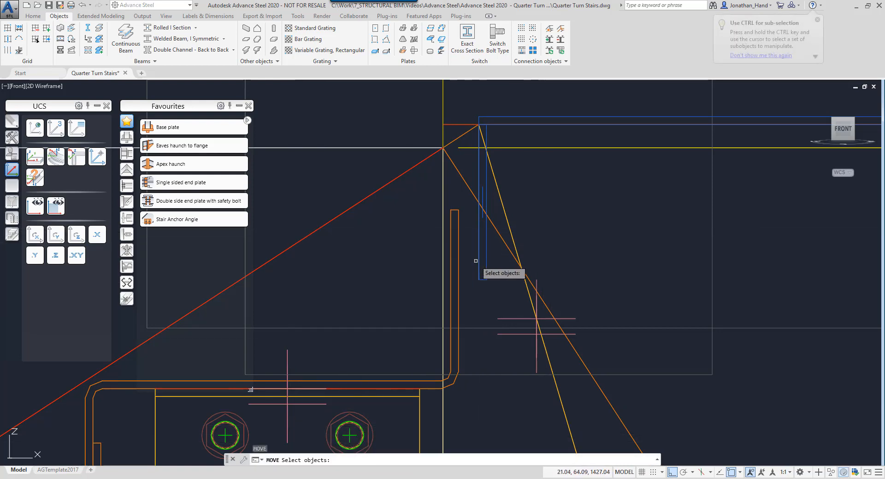
left_click(55, 204)
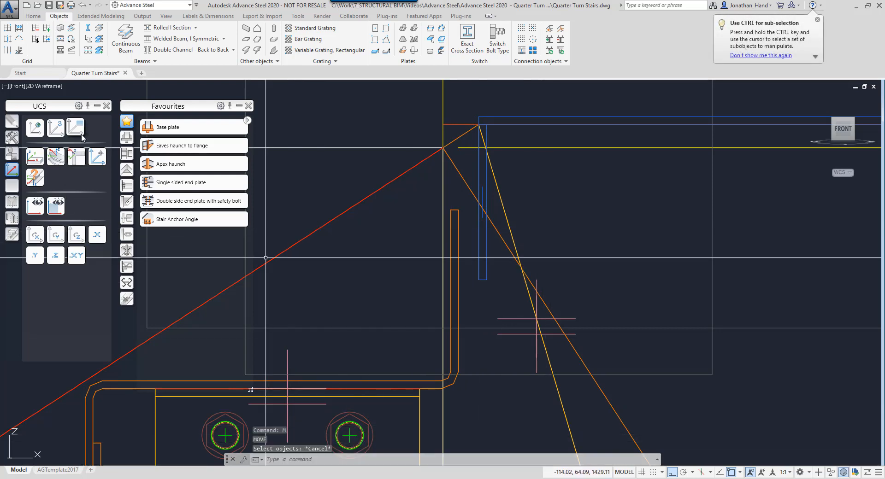
left_click(487, 278)
key("Return")
left_click(610, 220)
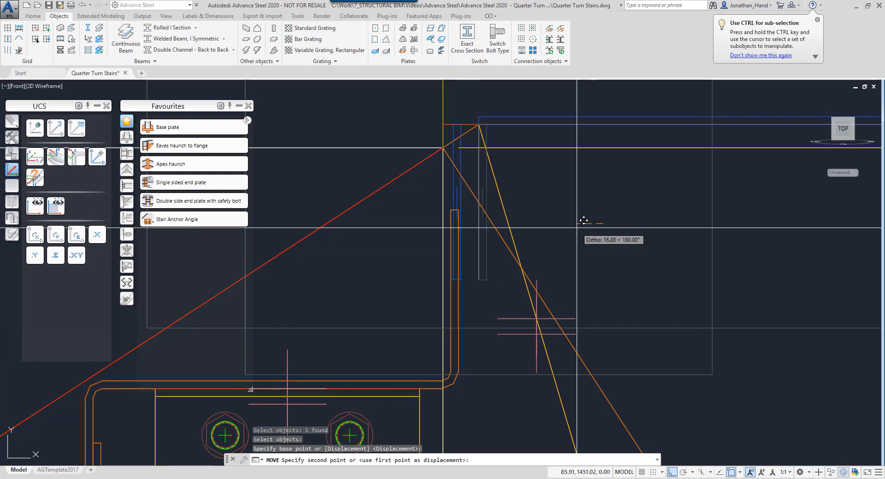
Move the vertical riser plate 28 mm left and 5 mm back right beneath the winder tread's edge
key("Return")
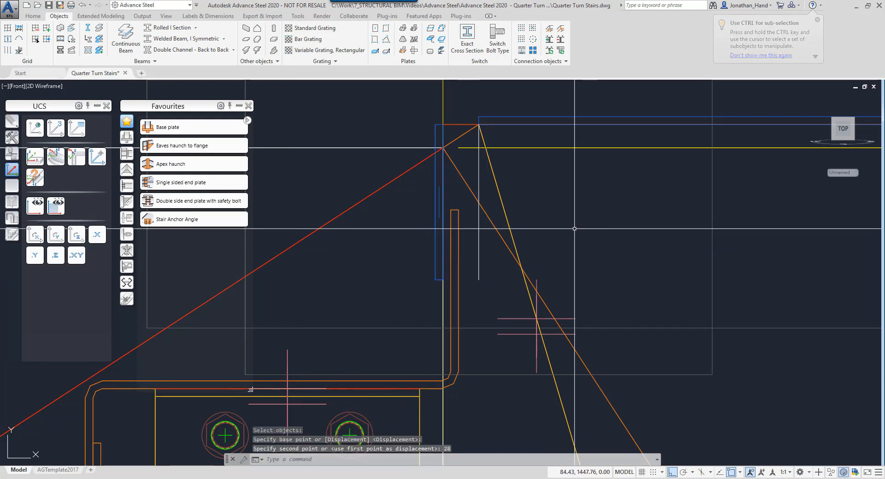
type("m")
key("Return")
left_click(439, 198)
key("Return")
left_click(534, 198)
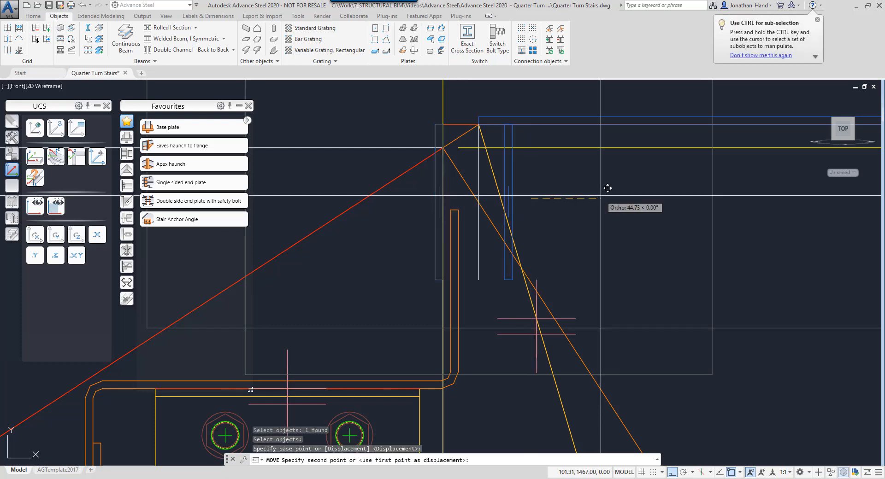
key("Return")
key("Escape")
key("Escape")
key("Escape")
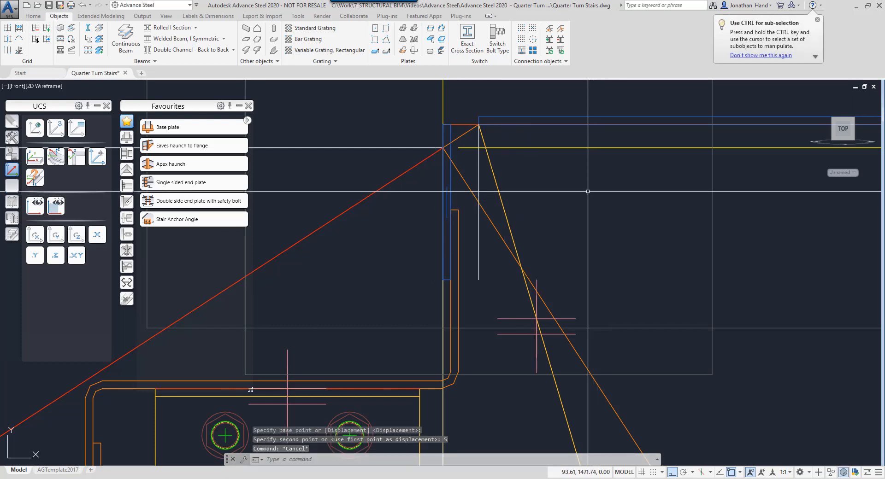
Reset the UCS to World and show the whole staircase in an isometric view facing the winder treads
middle_click_drag(565, 178, 555, 220)
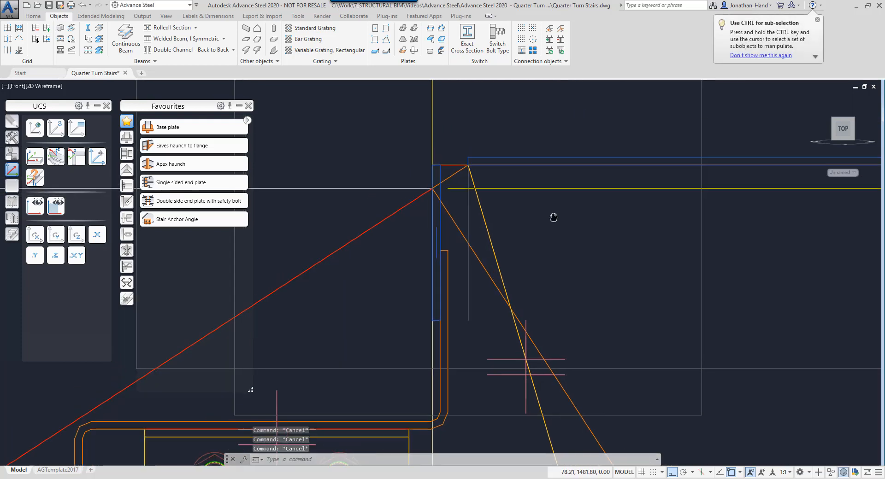
left_click(833, 124)
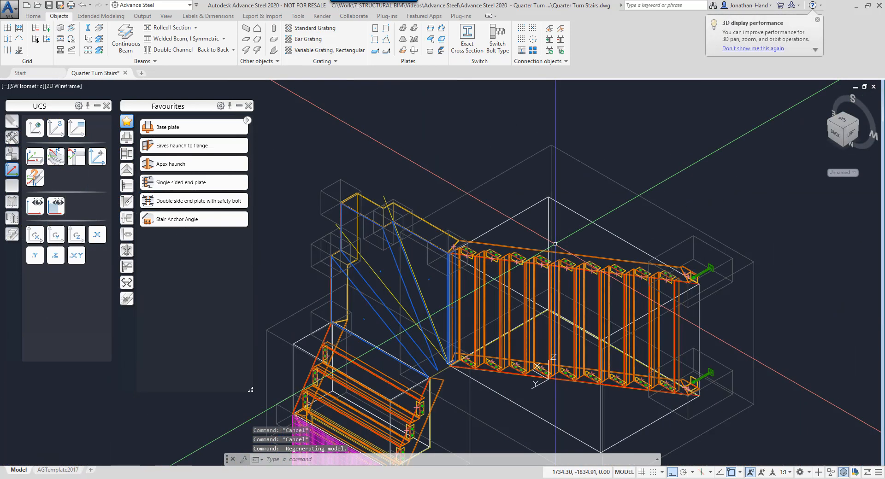
left_click(33, 135)
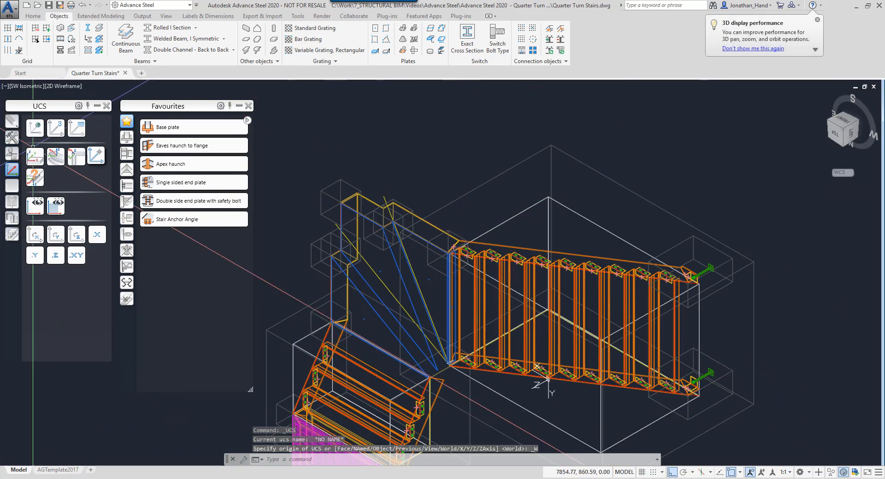
left_click(814, 99)
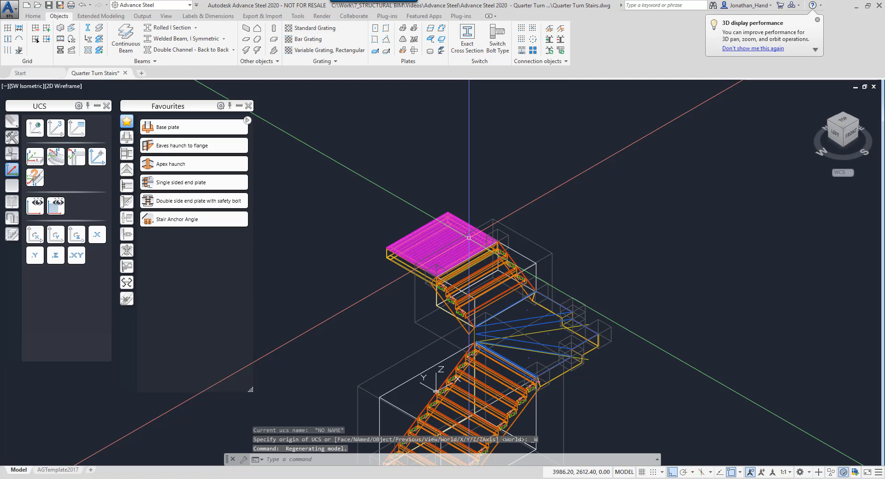
key("Escape")
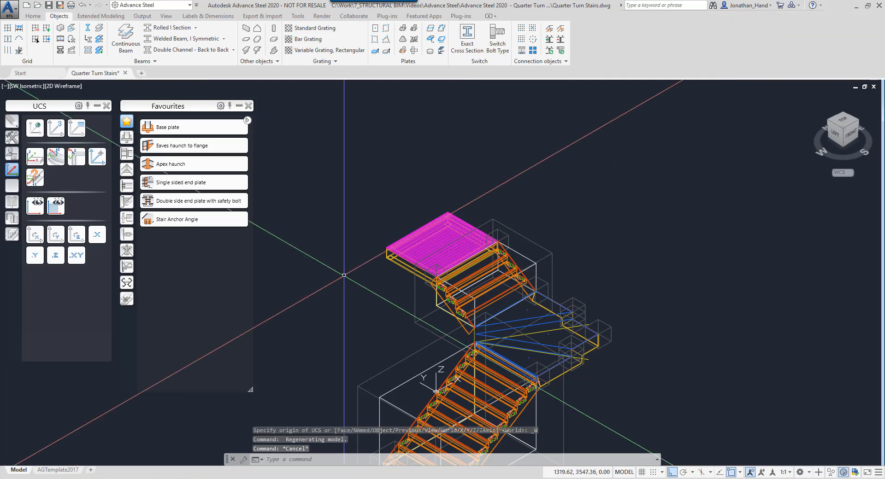
Display the model in the Realistic visual style, close to the lowest winder tread
left_click(65, 87)
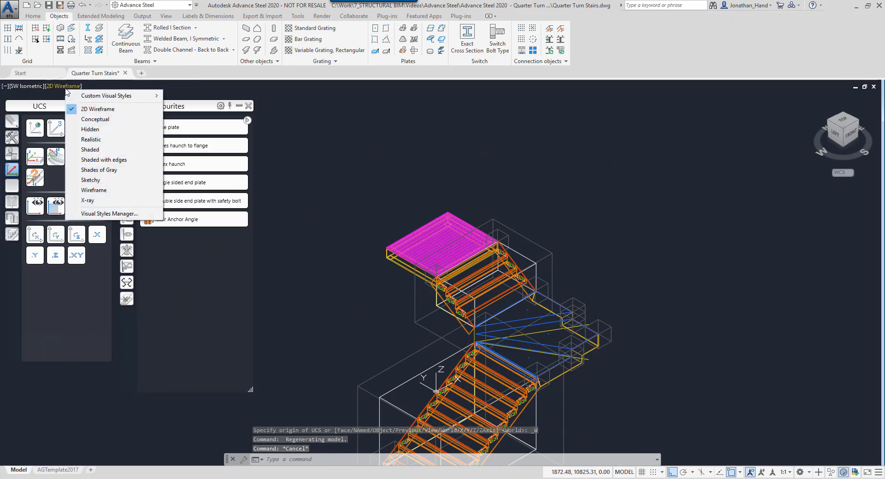
left_click(88, 151)
scroll(433, 231, "up", 5)
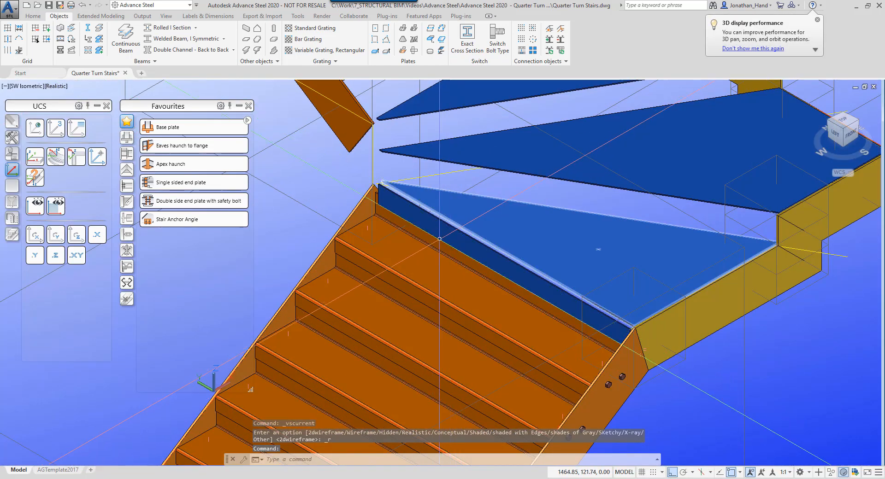
Connect the lowest triangular winder tread to the vertical riser plate as a folded plate, keeping the default fold settings
left_click(405, 30)
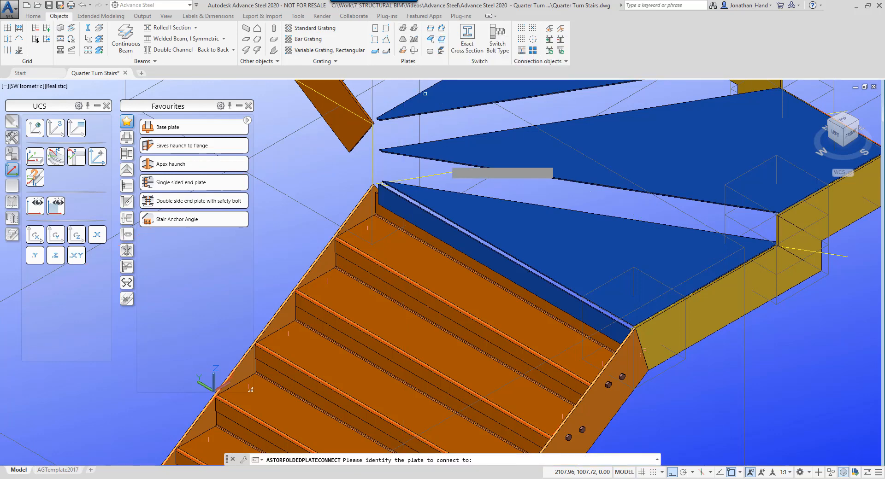
left_click(444, 256)
left_click(493, 251)
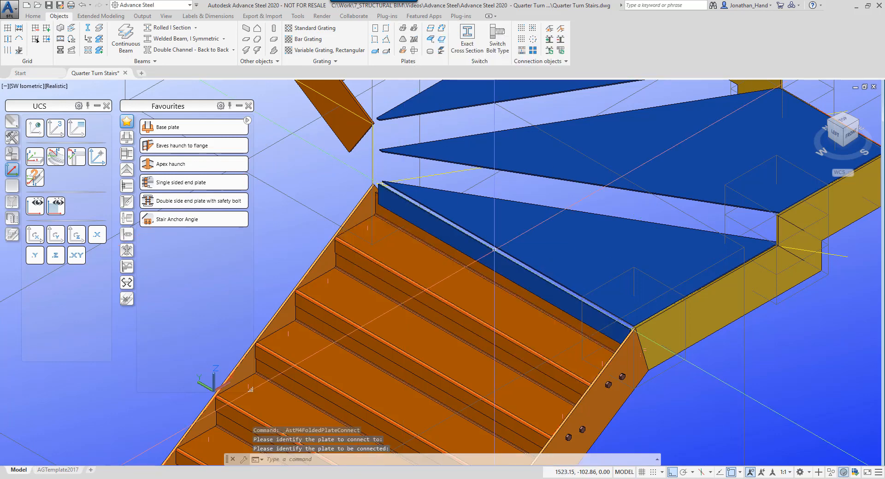
left_click(404, 30)
scroll(457, 244, "up", 3)
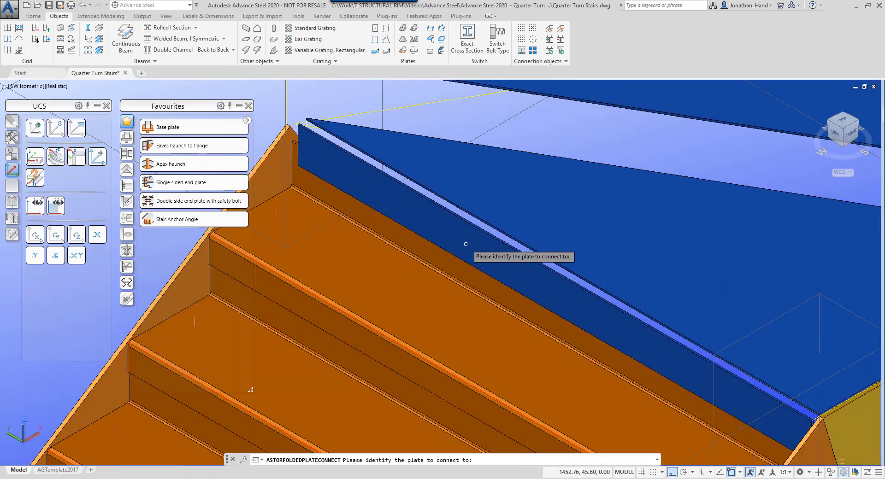
left_click(484, 233)
left_click(489, 225)
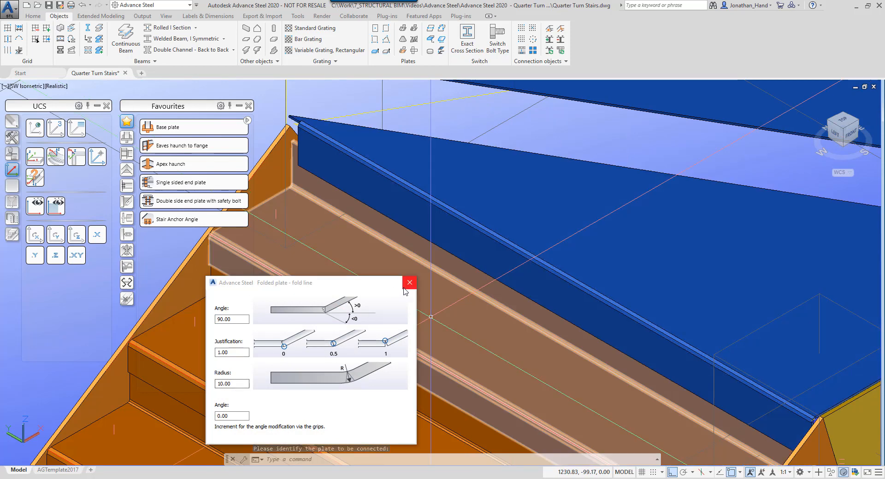
left_click(406, 287)
scroll(408, 256, "down", 3)
scroll(408, 256, "up", 1)
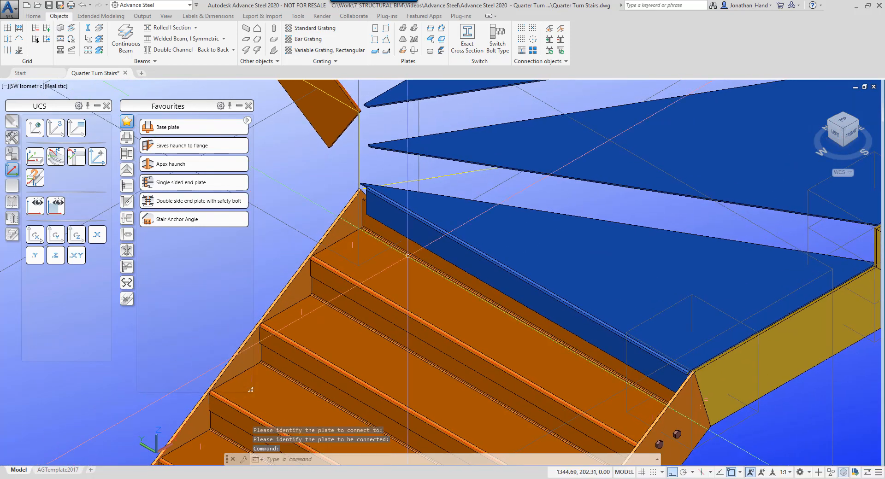
Try to stretch the folded riser plate's lower end corner towards the stringer
scroll(408, 256, "up", 8)
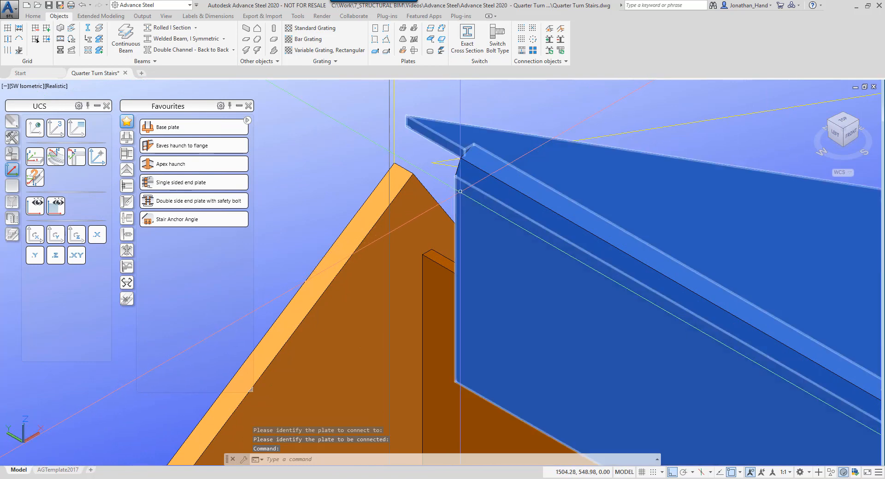
key("Escape")
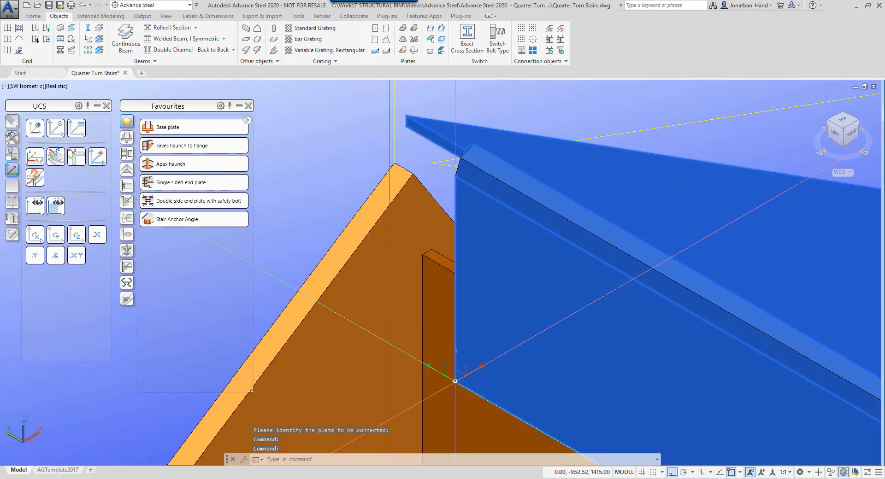
left_click(455, 381)
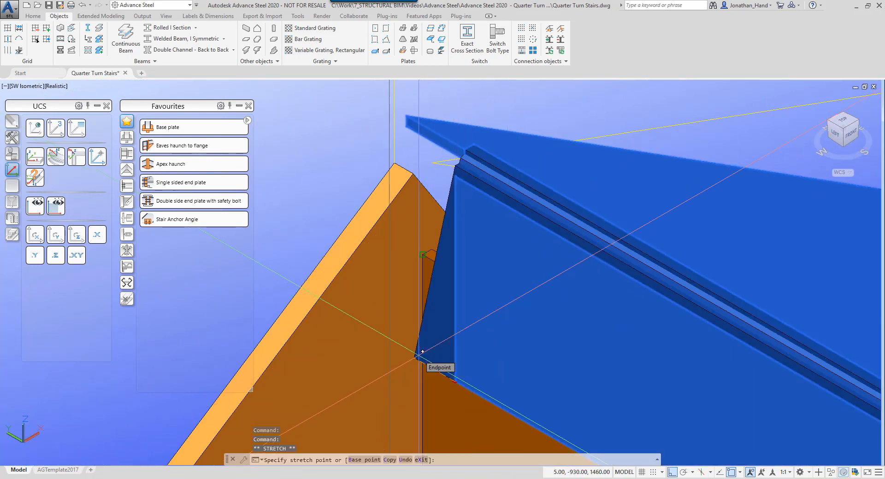
key("Escape")
key("Escape")
key("Escape")
middle_click_drag(423, 351, 525, 323, "shift")
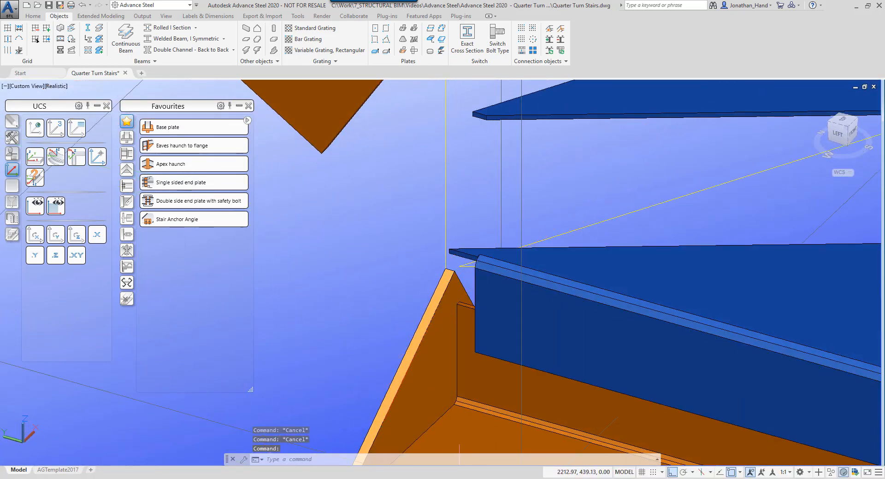
In 2D Wireframe, break the folded plate relation and stretch the riser plate's end out to the tread's inner tip
left_click(58, 87)
left_click(81, 107)
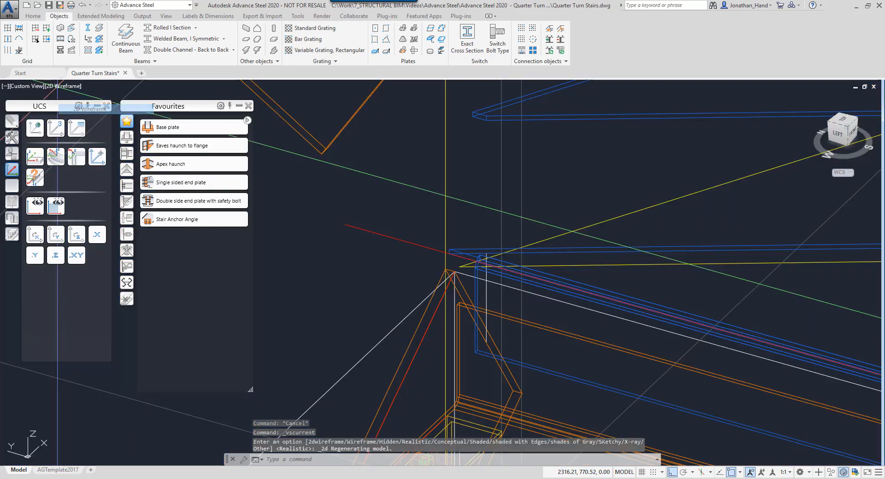
left_click(349, 204)
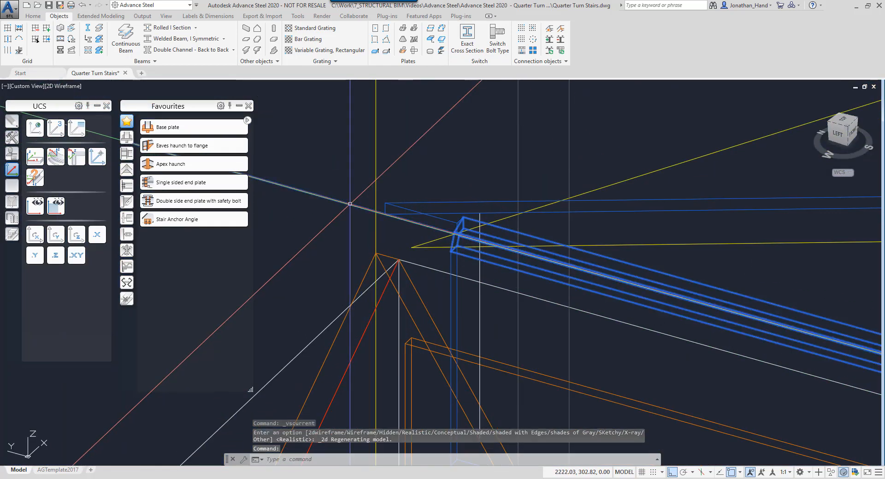
right_click(341, 163)
left_click(394, 333)
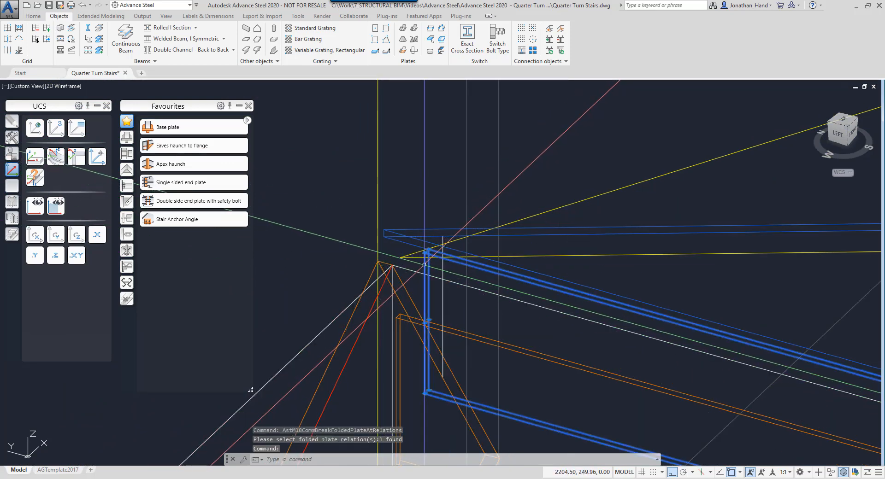
left_click(429, 319)
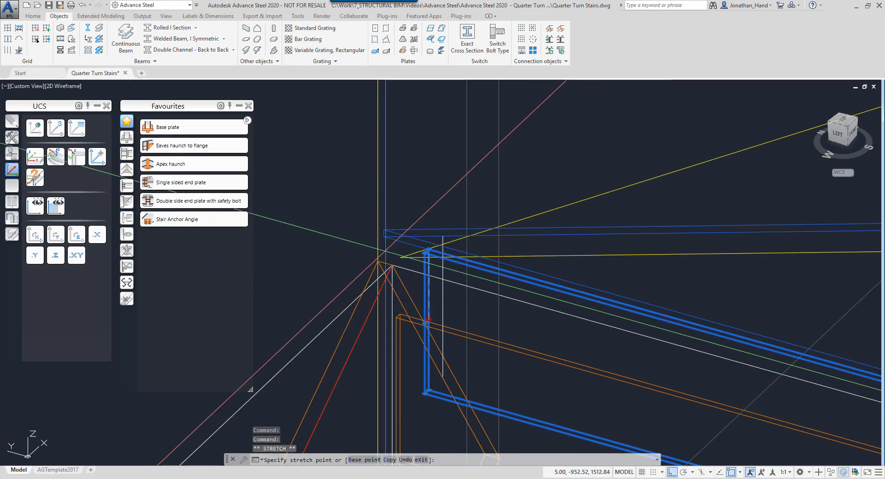
key("Escape")
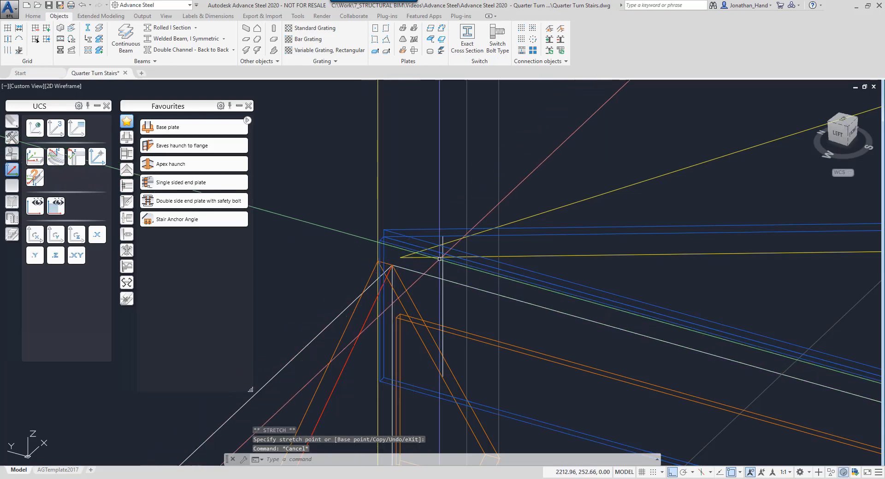
Join the lowest winder tread to the lengthened riser plate with a folded plate connection, keeping the default fold settings
scroll(455, 256, "down", 5)
middle_click_drag(441, 249, 393, 234)
scroll(357, 203, "down", 2)
left_click(406, 31)
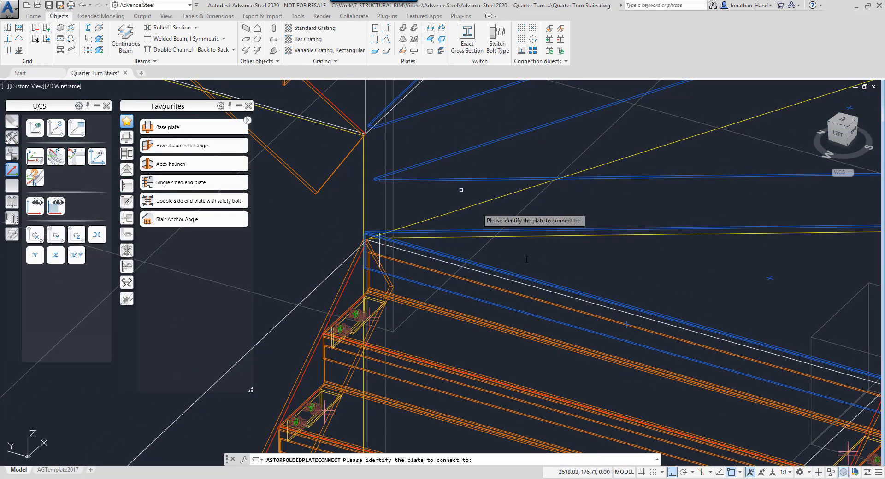
scroll(576, 304, "up", 5)
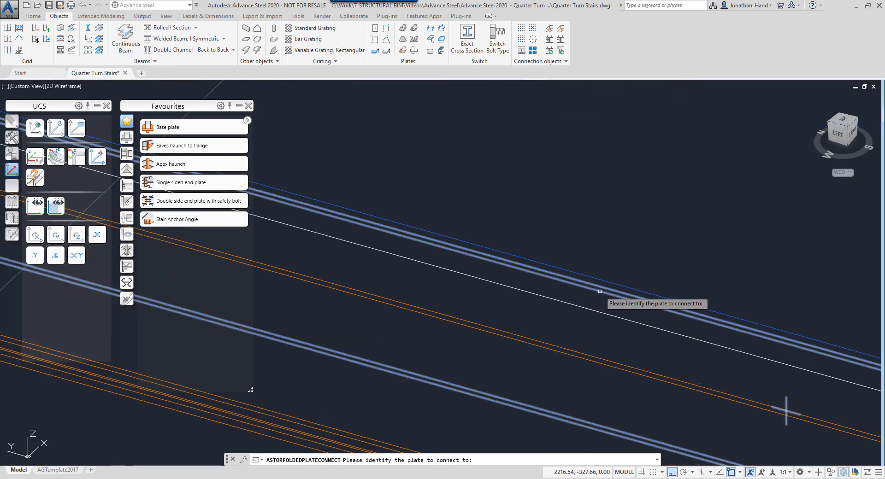
left_click(599, 291)
left_click(605, 280)
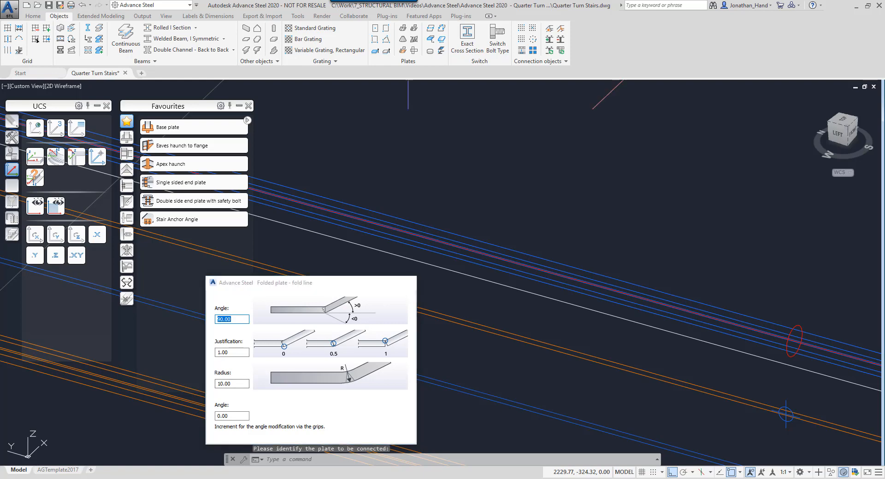
left_click(408, 282)
Switch the visual style to Realistic and examine the folded riser and winder treads from the front
left_click(68, 86)
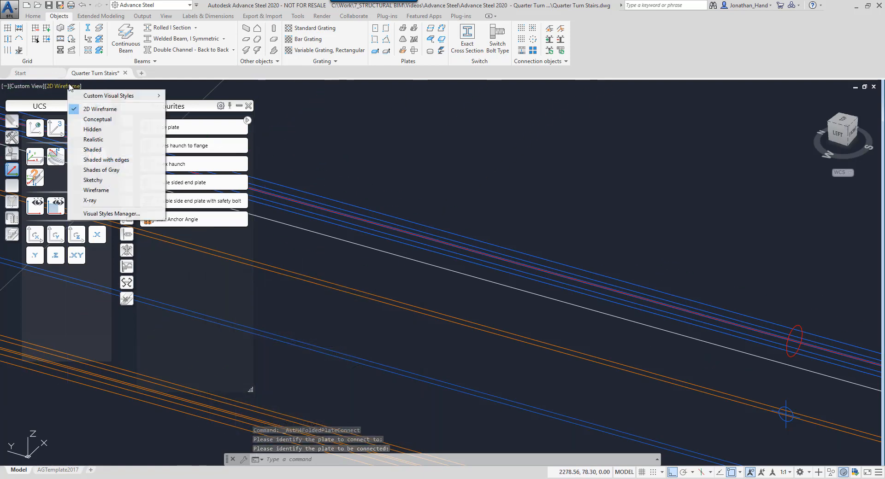
left_click(97, 139)
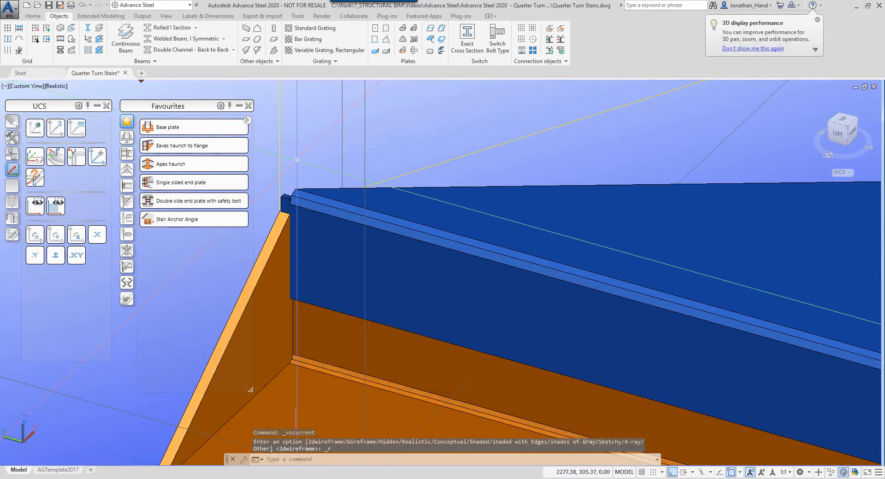
middle_click_drag(297, 160, 325, 161)
scroll(325, 212, "down", 1)
scroll(319, 208, "up", 5)
scroll(352, 218, "down", 10)
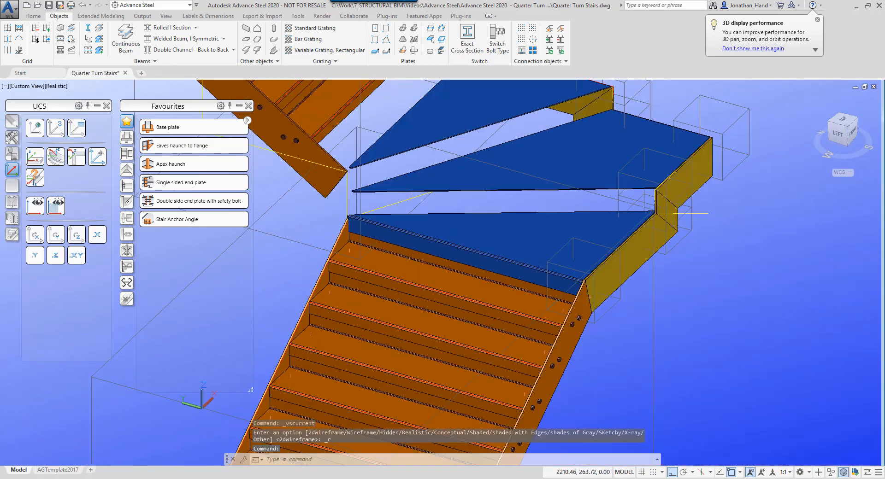
middle_click_drag(406, 240, 318, 237, "shift")
scroll(499, 251, "up", 3)
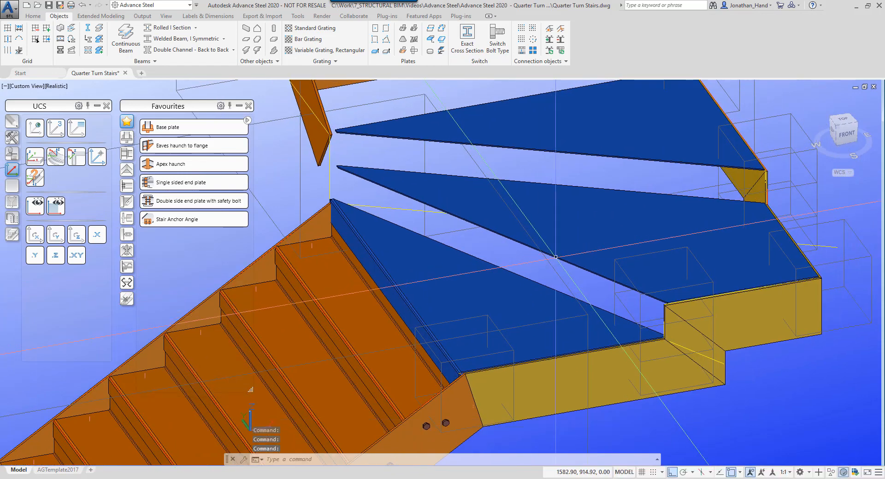
Define a three-point UCS at the middle winder tread's outer front corner, with X along the front edge to the inner tip, and rotate it about X
scroll(689, 296, "up", 5)
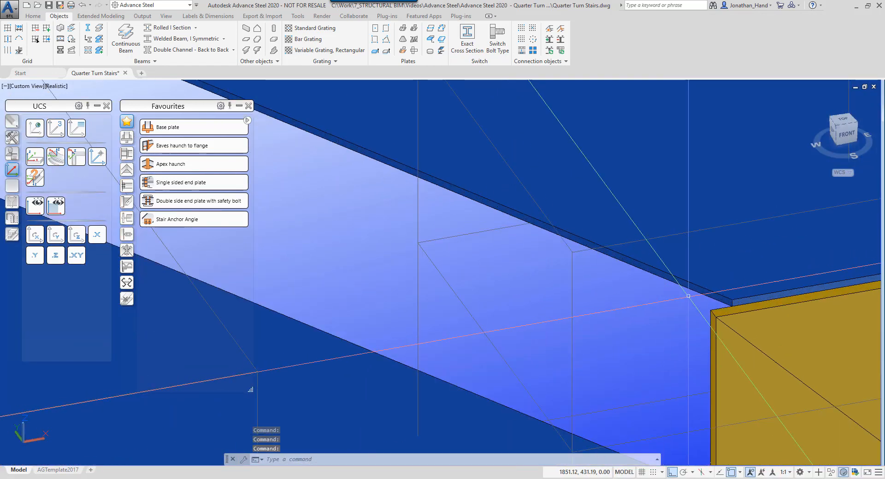
scroll(747, 298, "up", 1)
scroll(572, 217, "down", 2)
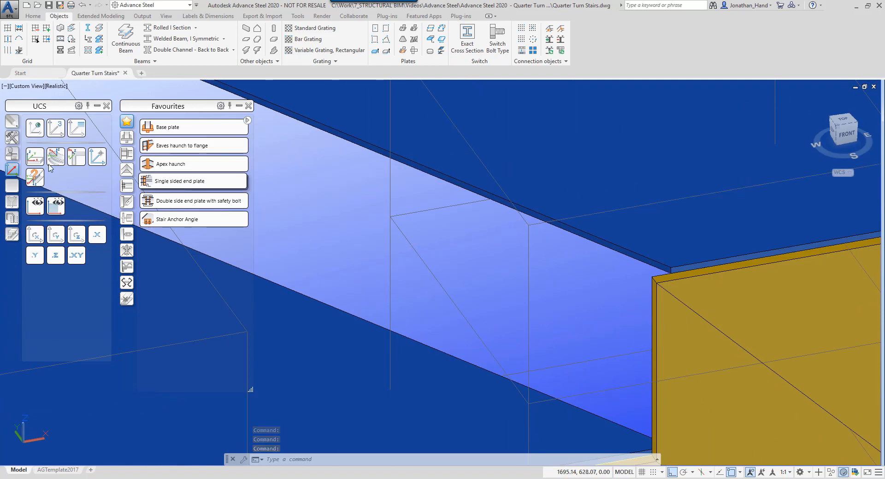
left_click(55, 127)
scroll(703, 282, "up", 3)
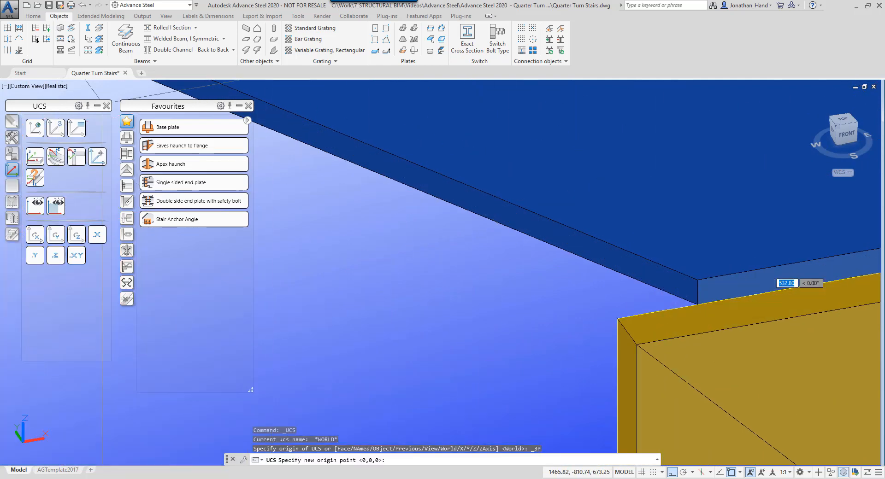
left_click(705, 282)
scroll(682, 258, "down", 3)
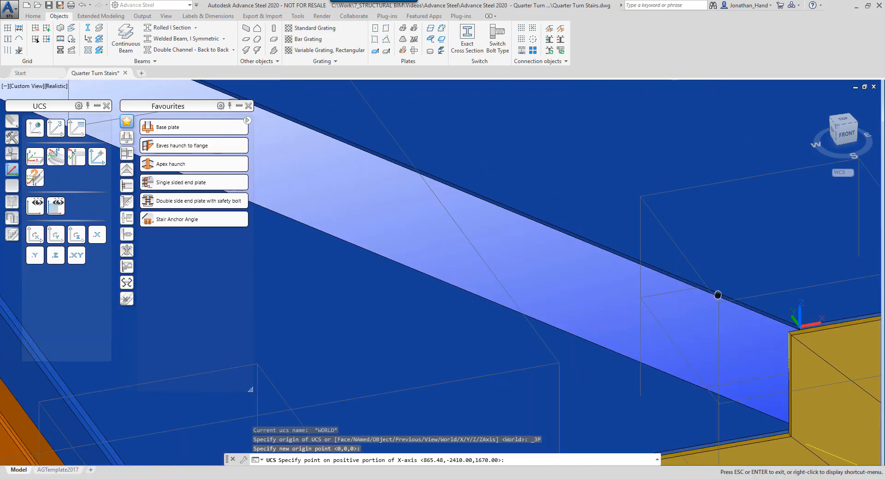
middle_click_drag(682, 258, 599, 259, "shift")
scroll(549, 260, "up", 2)
scroll(507, 277, "up", 5)
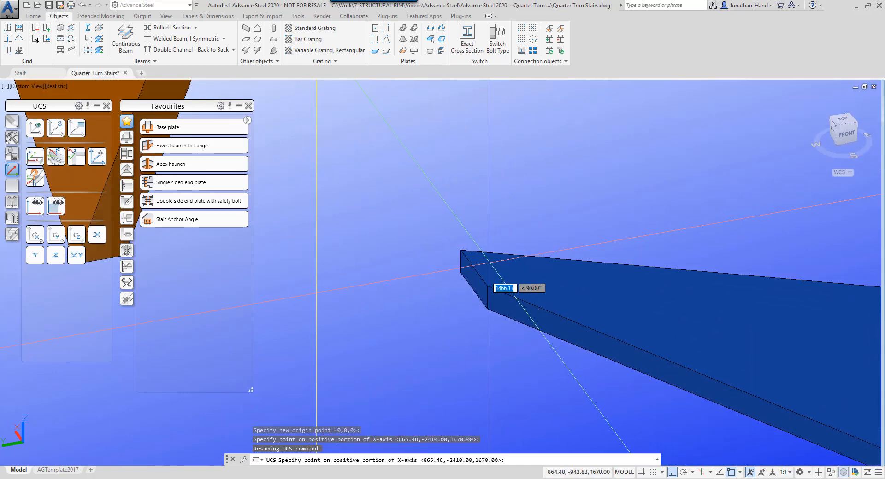
left_click(487, 286)
scroll(487, 286, "down", 3)
middle_click_drag(486, 286, 599, 242, "shift")
left_click(599, 242)
scroll(600, 242, "up", 3)
scroll(590, 226, "up", 2)
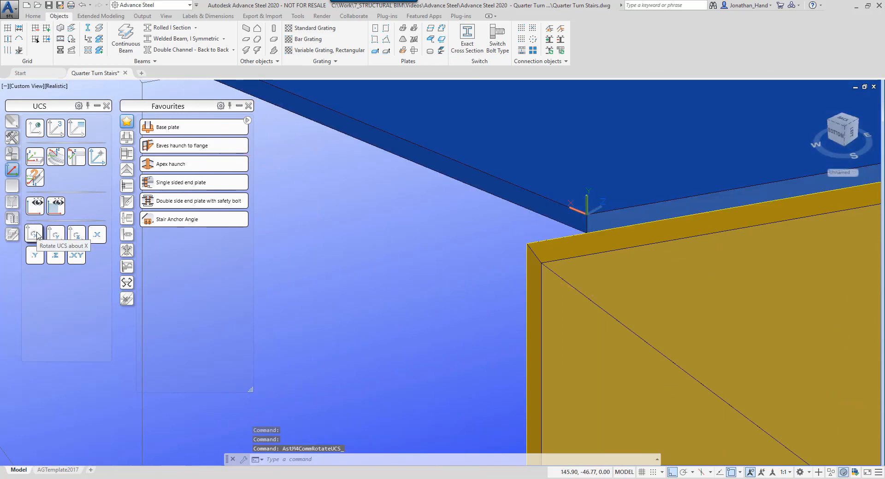
Draw a 100 mm vertical line down from the underside corner of the middle winder tread's inner tip
scroll(276, 233, "down", 5)
middle_click_drag(276, 233, 775, 334)
scroll(775, 334, "down", 3)
middle_click_drag(616, 272, 694, 295)
scroll(361, 198, "up", 3)
scroll(364, 150, "up", 2)
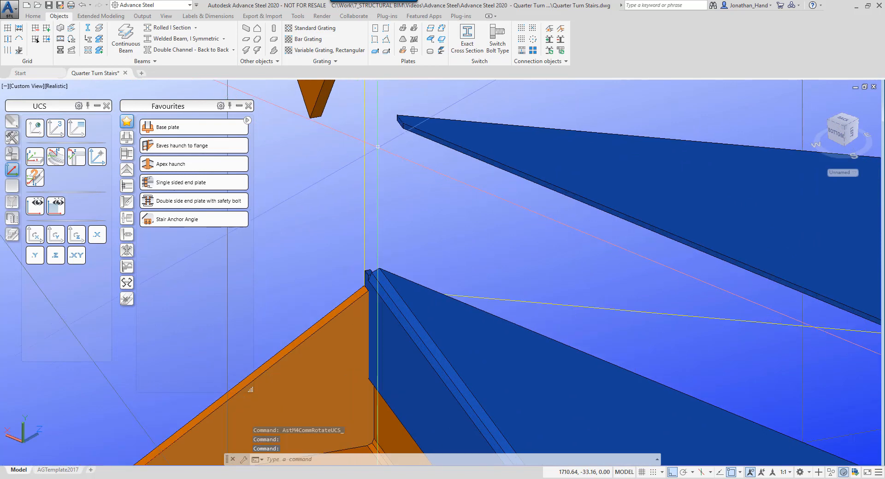
type("l")
key("Return")
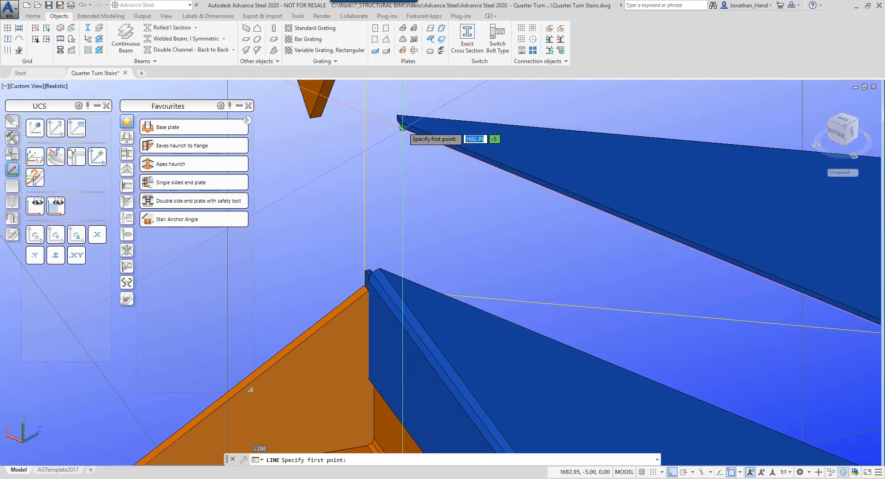
scroll(402, 128, "up", 3)
left_click(402, 128)
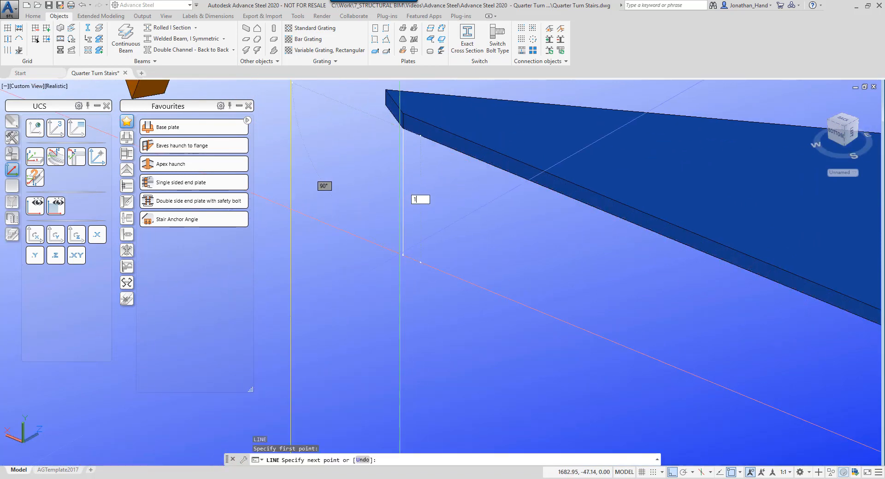
scroll(415, 242, "down", 4)
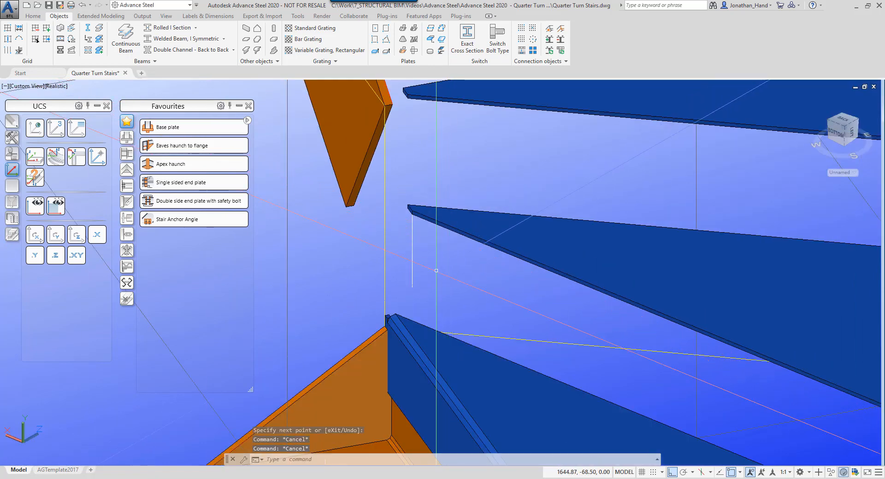
scroll(436, 270, "down", 1)
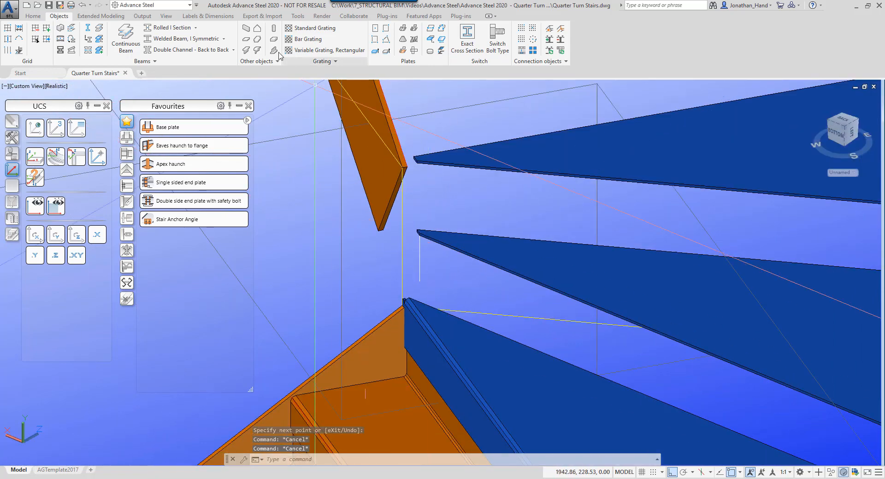
left_click(375, 28)
scroll(691, 276, "down", 2)
scroll(724, 258, "up", 2)
scroll(708, 341, "up", 2)
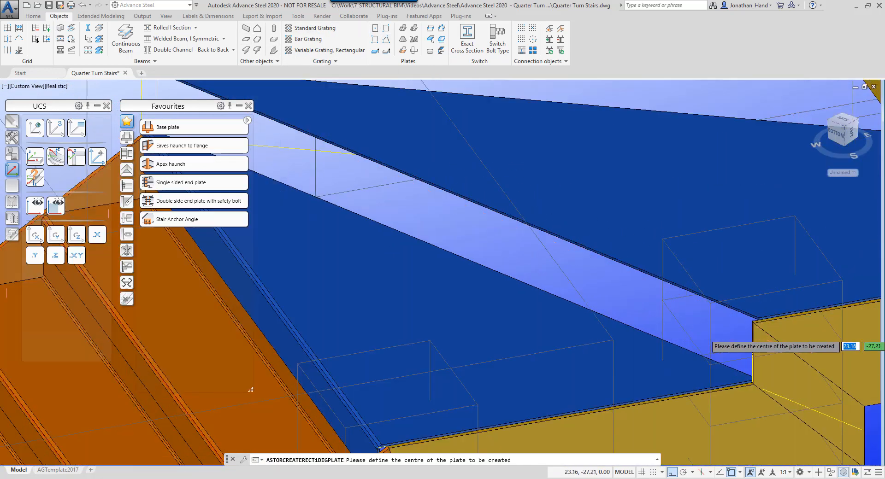
scroll(696, 328, "down", 2)
left_click(671, 258)
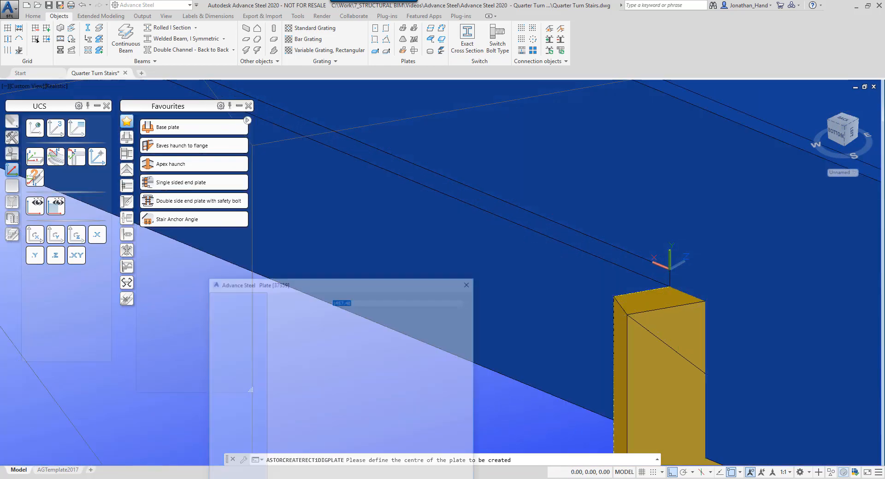
scroll(573, 310, "down", 1)
key("Escape")
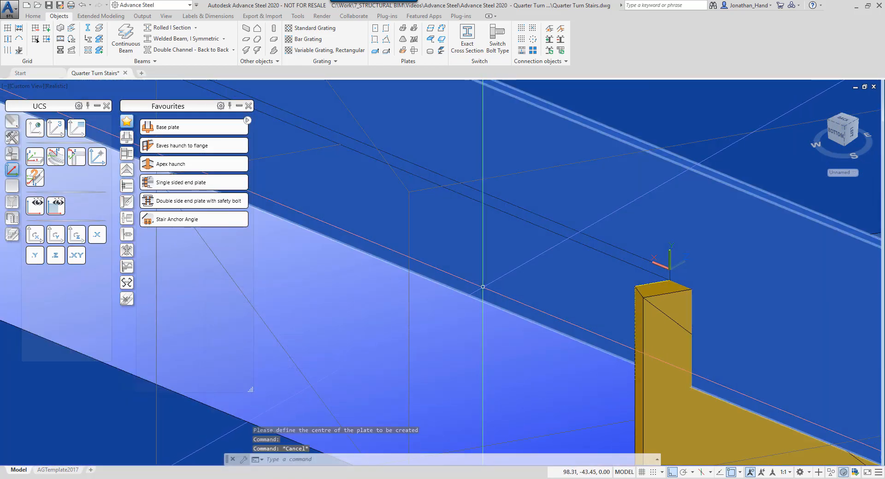
left_click(483, 287)
key("Delete")
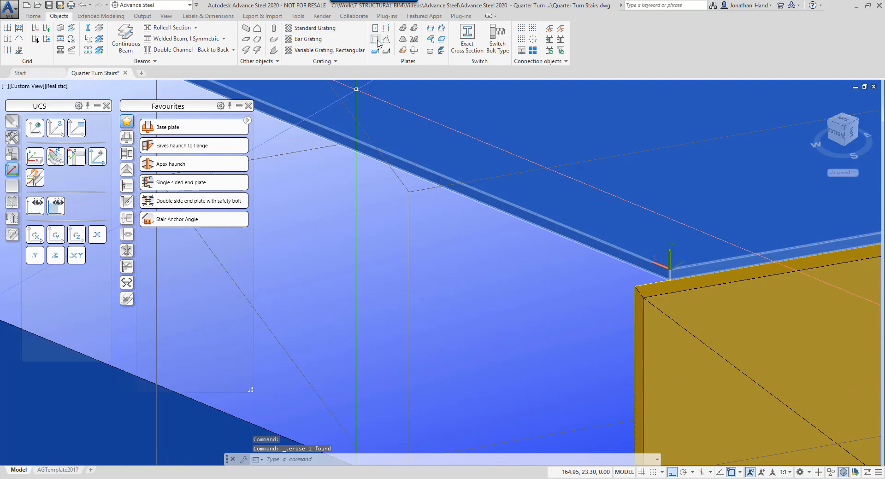
Create a 5 mm thick rectangular riser plate, 1682.95 by 105 mm, diagonally from the UCS origin to the vertical line's lower end
left_click(386, 29)
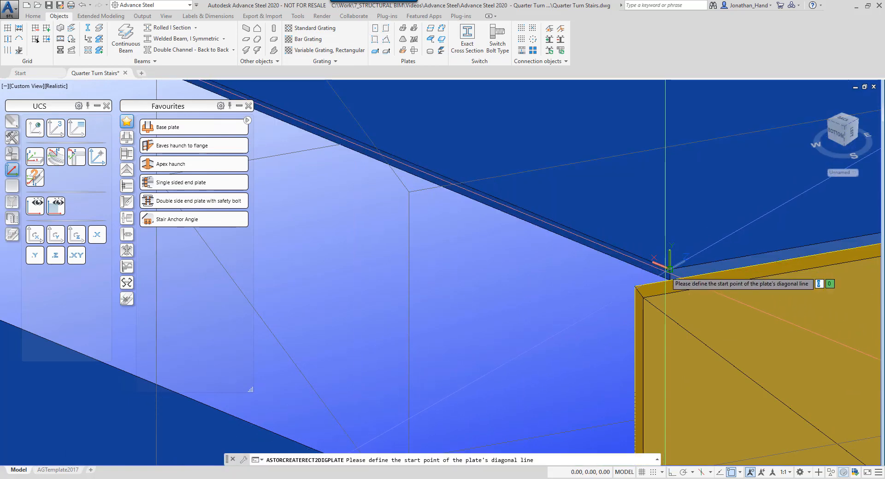
left_click(669, 269)
scroll(669, 269, "down", 2)
middle_click_drag(664, 286, 486, 248)
scroll(487, 249, "up", 4)
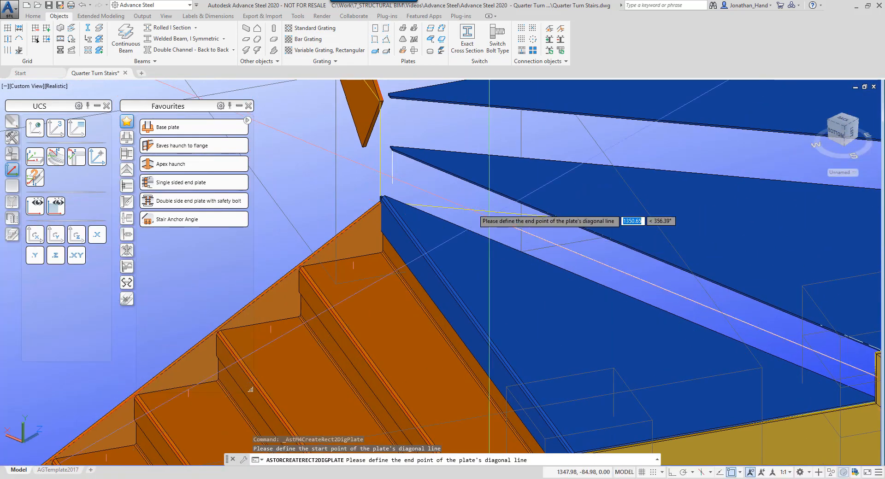
left_click(392, 184)
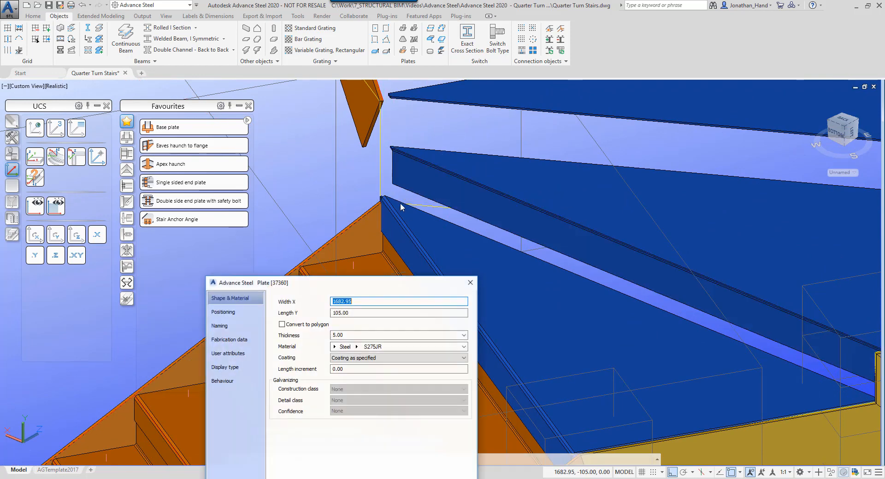
left_click(470, 282)
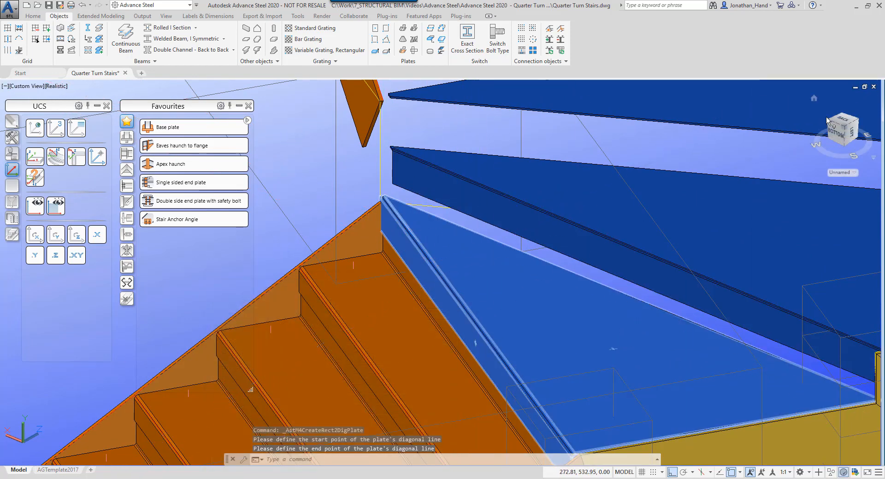
Reset the UCS to World and examine the new riser plate from the top, in SE Isometric and from the front
left_click(32, 131)
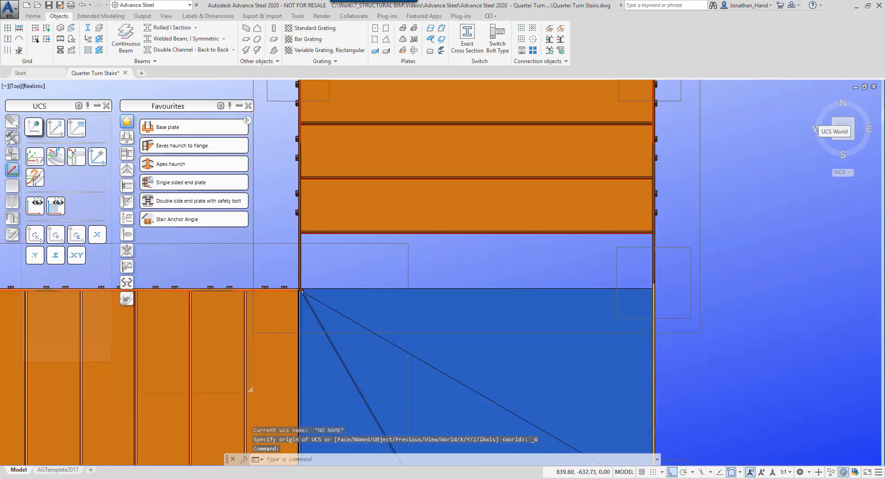
scroll(397, 142, "up", 8)
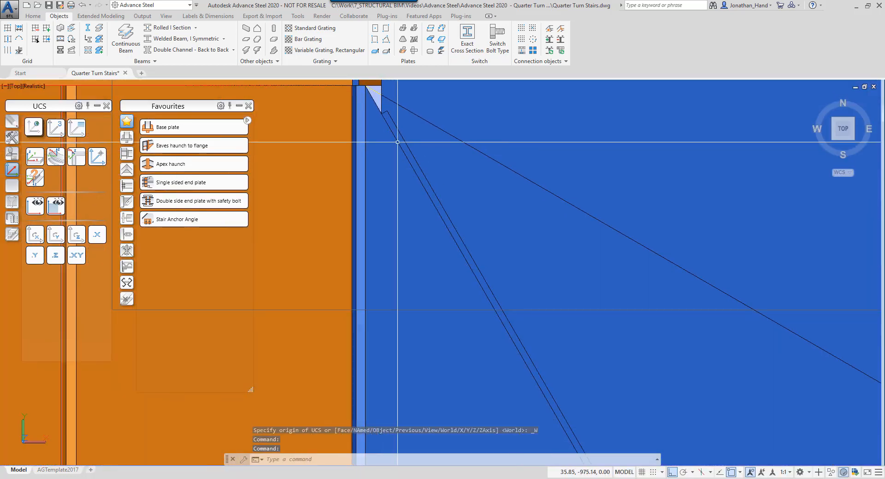
scroll(397, 142, "down", 2)
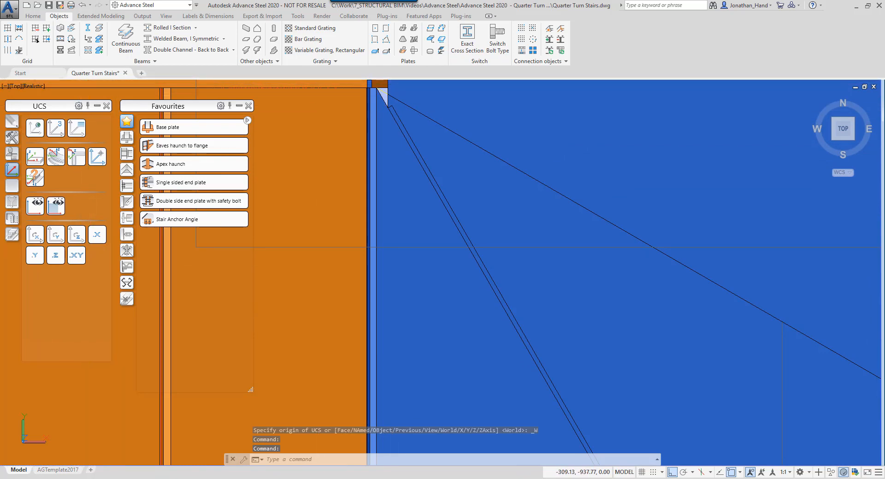
left_click(853, 141)
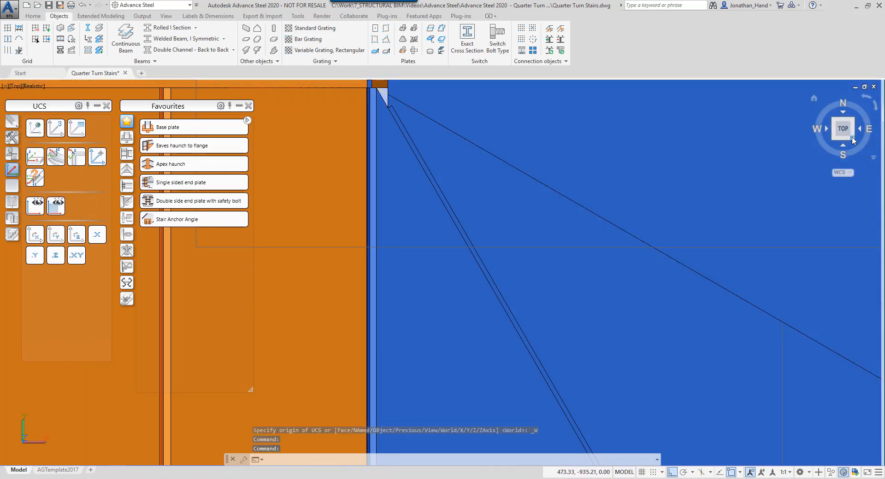
scroll(465, 209, "up", 4)
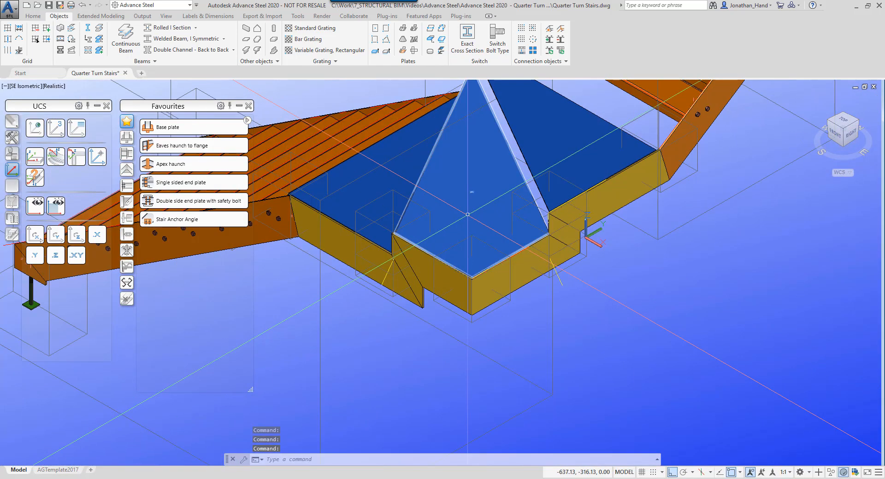
middle_click_drag(563, 257, 650, 223, "shift")
middle_click_drag(636, 172, 625, 277)
key("Escape")
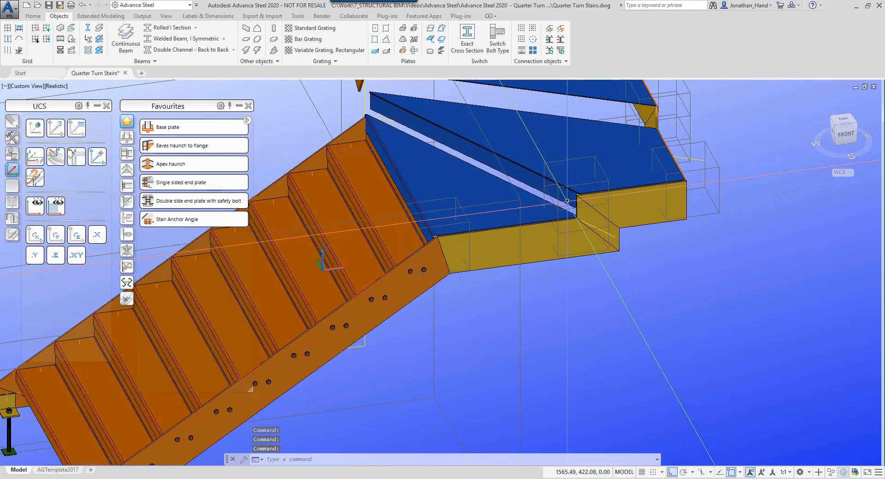
scroll(574, 239, "up", 5)
scroll(574, 239, "down", 4)
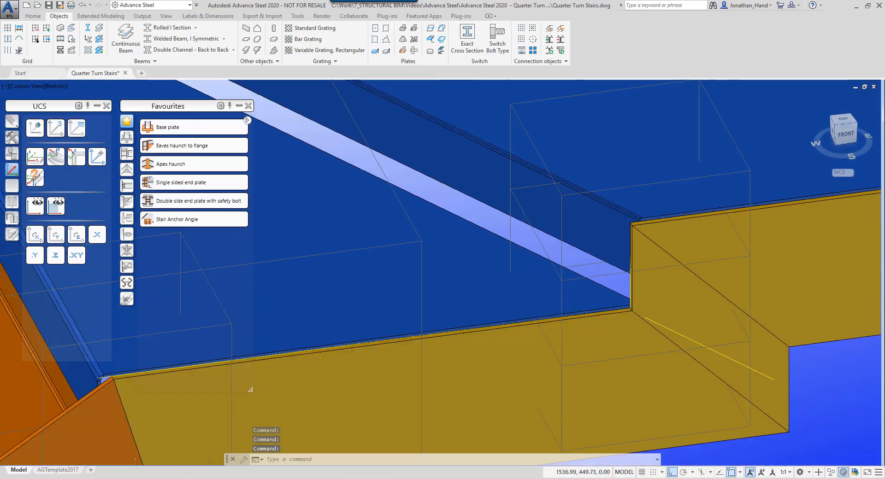
middle_click_drag(542, 241, 673, 316)
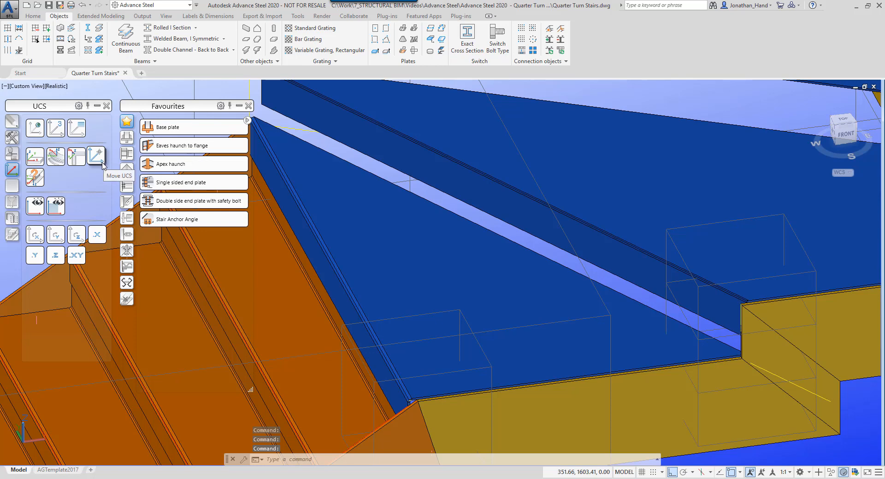
Undo the recent view changes and try to join the new riser plate to the middle winder tread with a folded plate connection
key("ctrl+z")
key("ctrl+z")
key("ctrl+z")
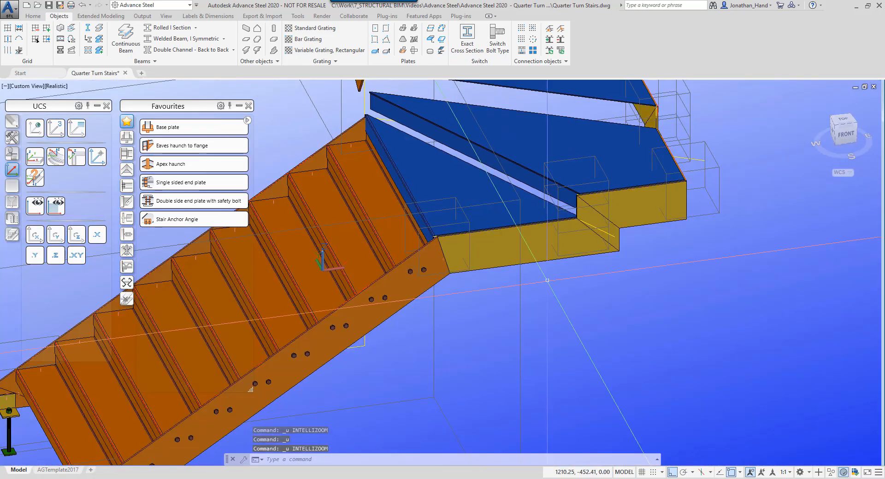
scroll(613, 210, "up", 3)
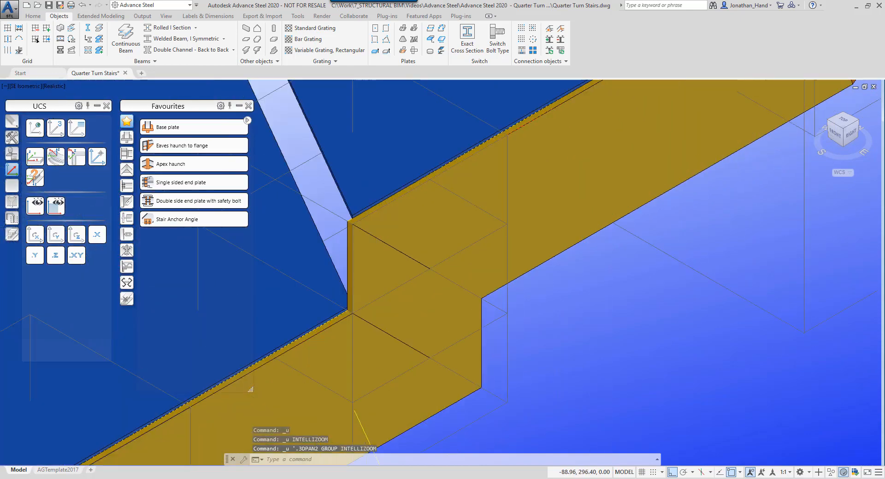
scroll(613, 210, "down", 1)
middle_click_drag(577, 239, 588, 288, "shift")
scroll(664, 339, "up", 5)
middle_click_drag(575, 260, 652, 252)
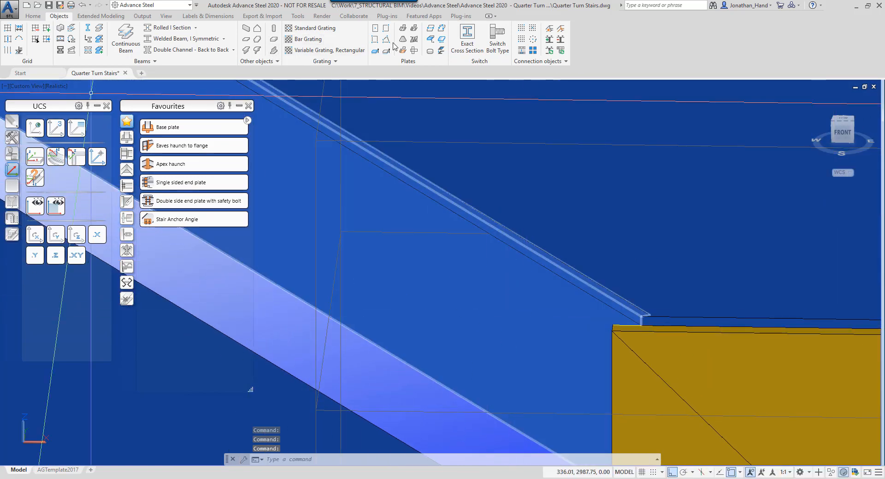
left_click(408, 33)
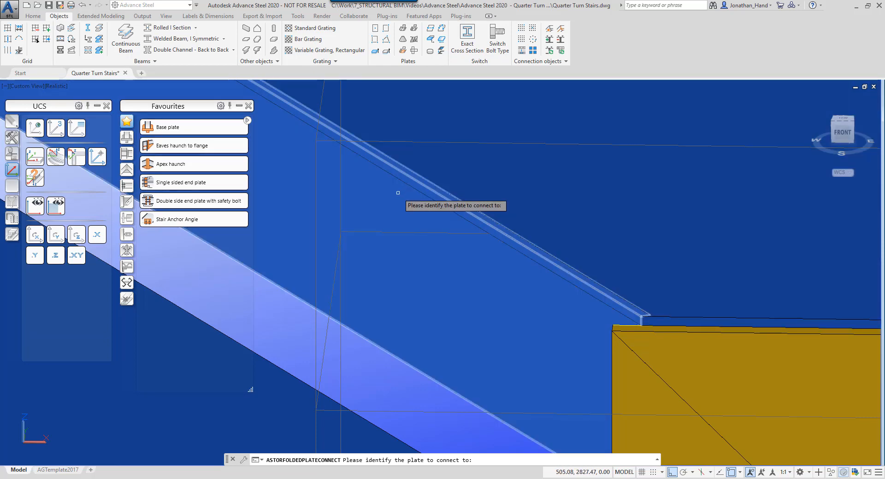
left_click(405, 186)
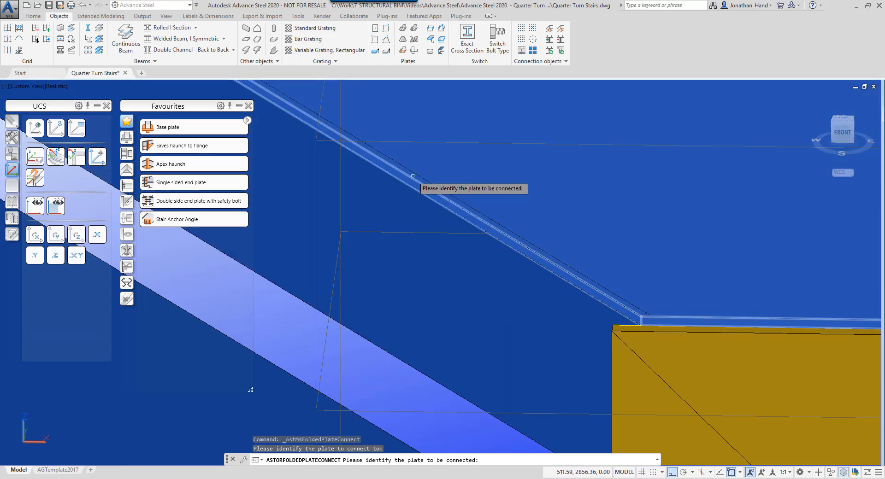
left_click(410, 183)
scroll(446, 266, "down", 6)
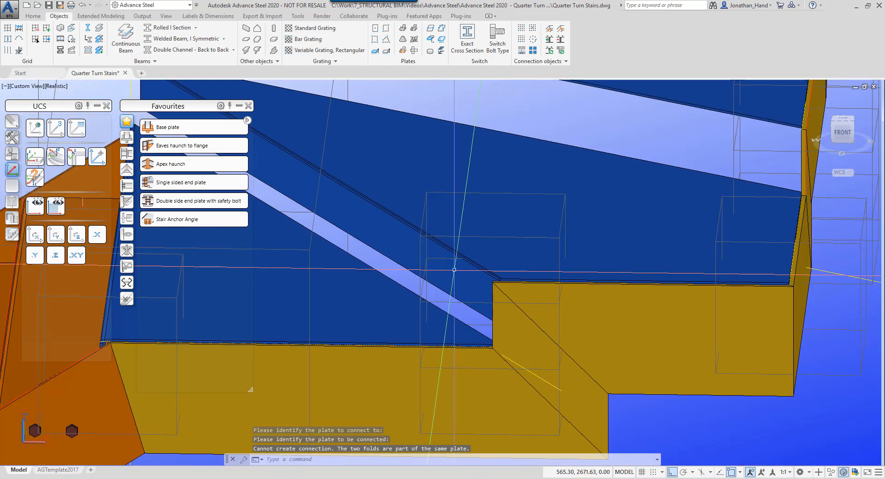
Join the new riser plate to the middle winder tread with a folded plate connection in 2D Wireframe, keeping the default fold settings, and restore Realistic display
scroll(297, 154, "up", 7)
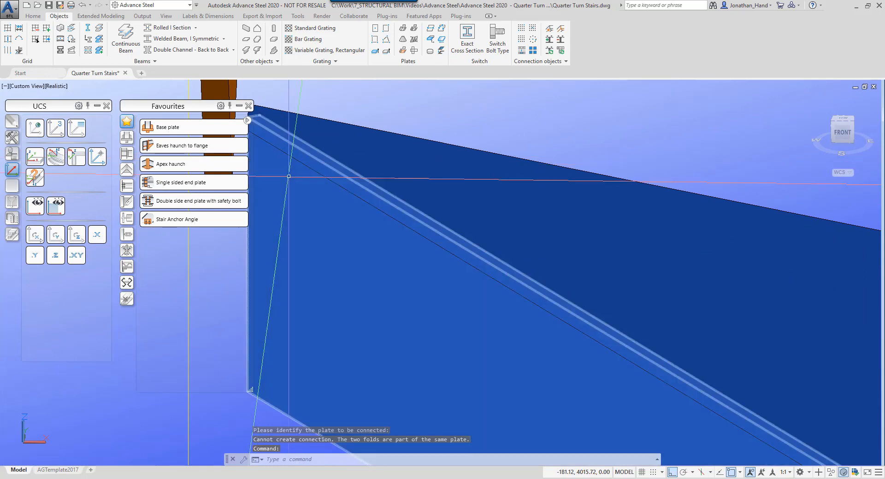
left_click(56, 86)
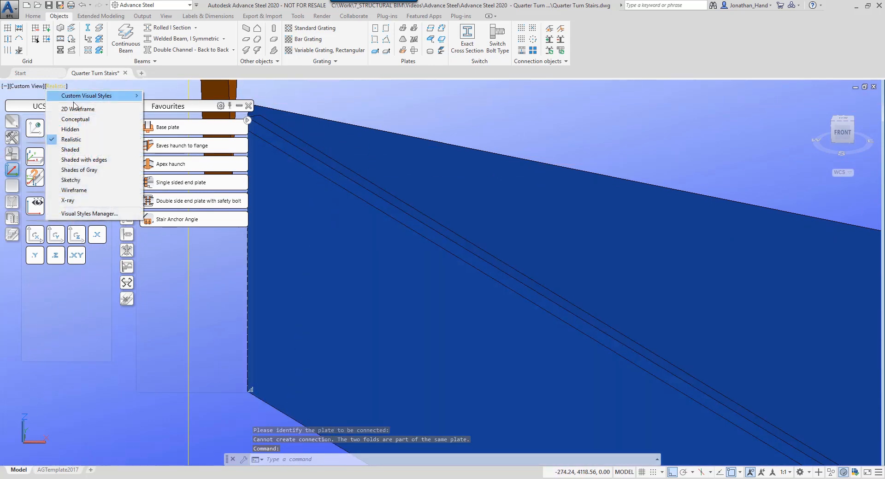
left_click(75, 111)
scroll(415, 131, "down", 8)
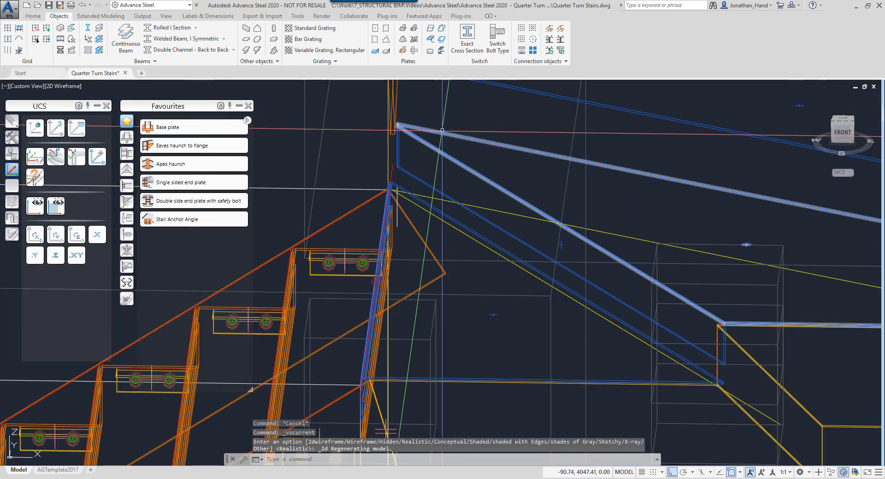
middle_click_drag(487, 127, 442, 158)
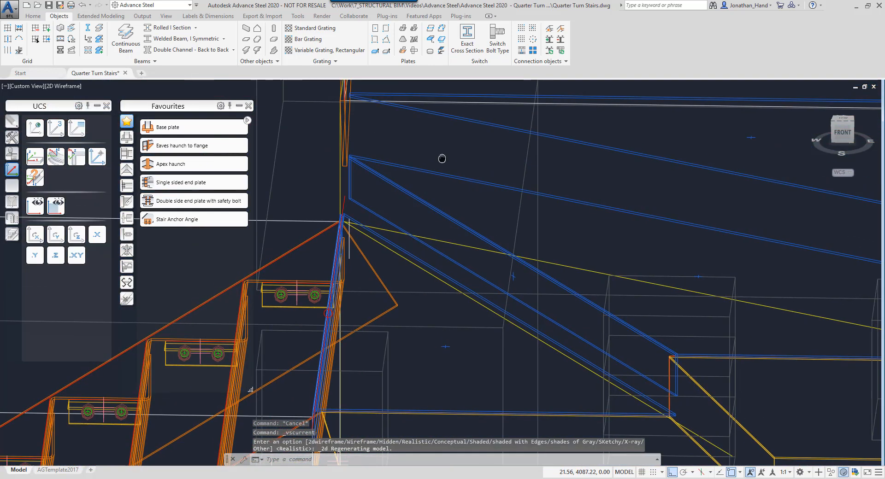
left_click(401, 29)
scroll(507, 261, "up", 5)
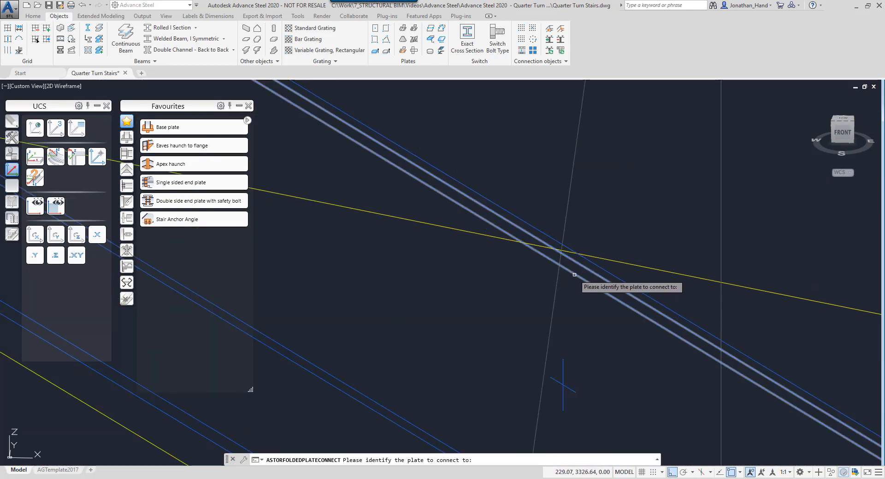
left_click(574, 275)
left_click(591, 266)
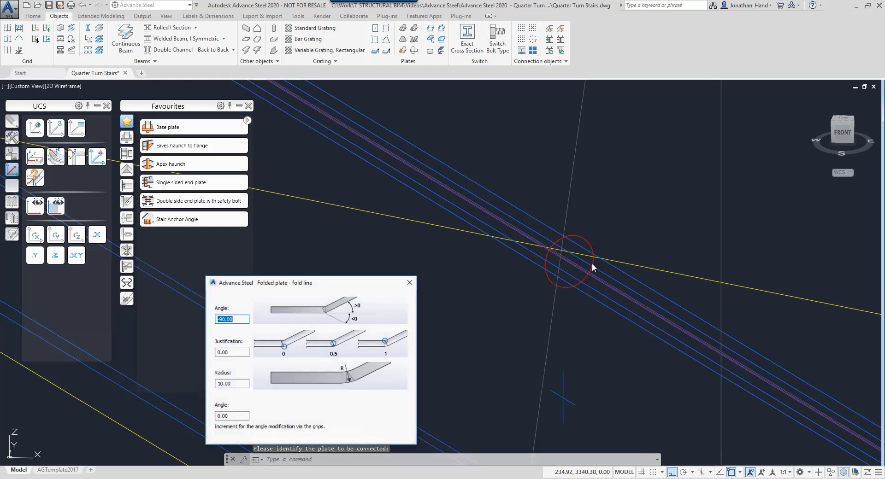
left_click(409, 283)
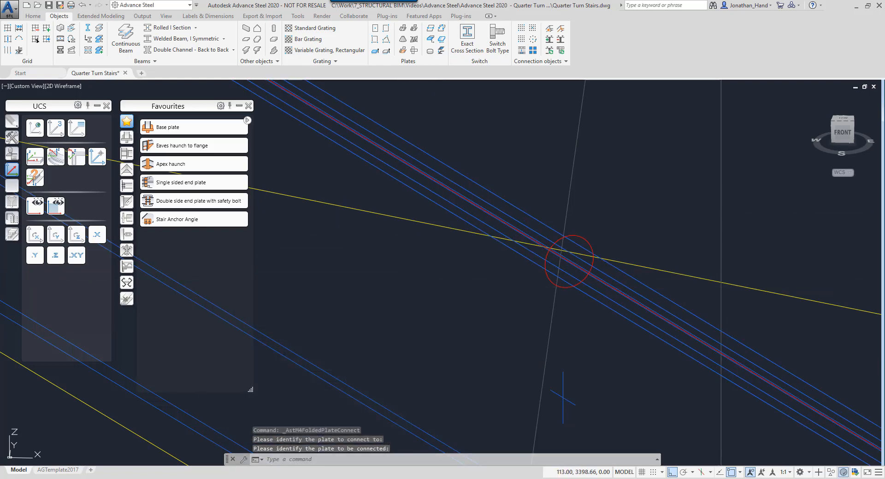
left_click(67, 86)
left_click(111, 141)
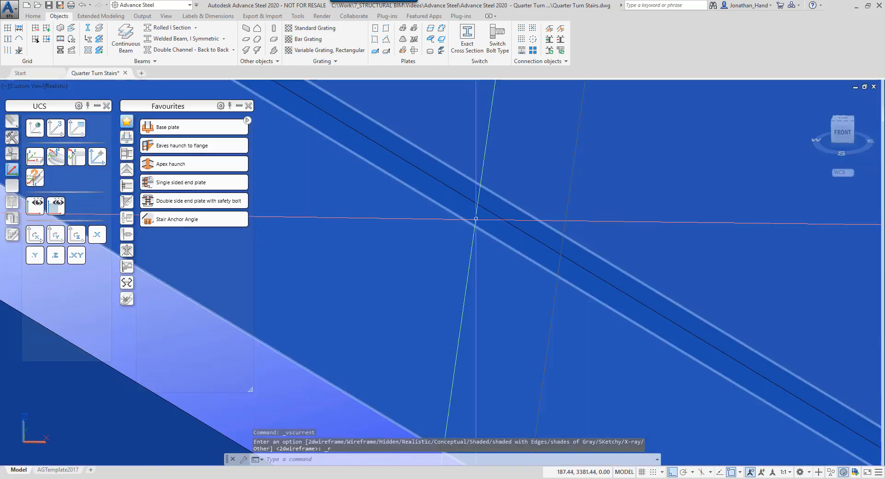
Examine the folded joint along the middle winder tread, including the inner tip seen from the back of the staircase
scroll(482, 231, "down", 5)
middle_click_drag(479, 234, 583, 302)
scroll(410, 170, "up", 3)
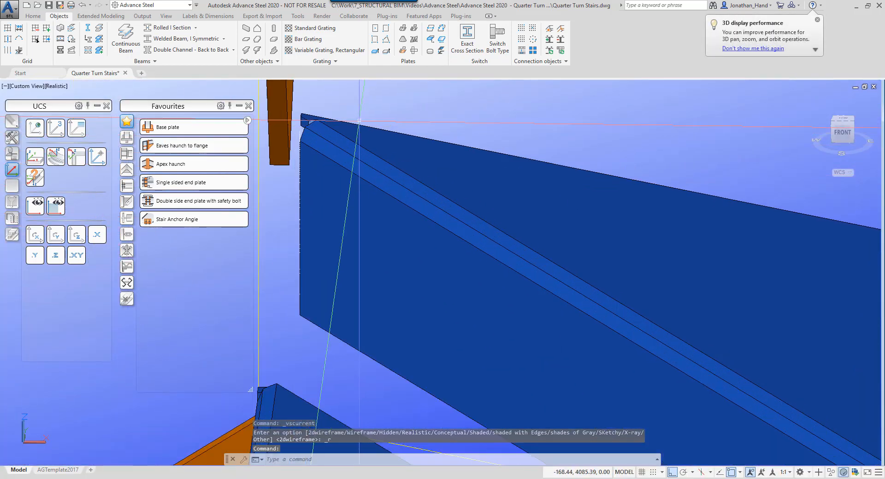
scroll(358, 101, "down", 6)
middle_click_drag(456, 204, 522, 244)
scroll(512, 282, "down", 3)
middle_click_drag(546, 271, 381, 254, "shift")
middle_click_drag(337, 259, 278, 286, "shift")
scroll(513, 318, "up", 3)
scroll(529, 302, "up", 5)
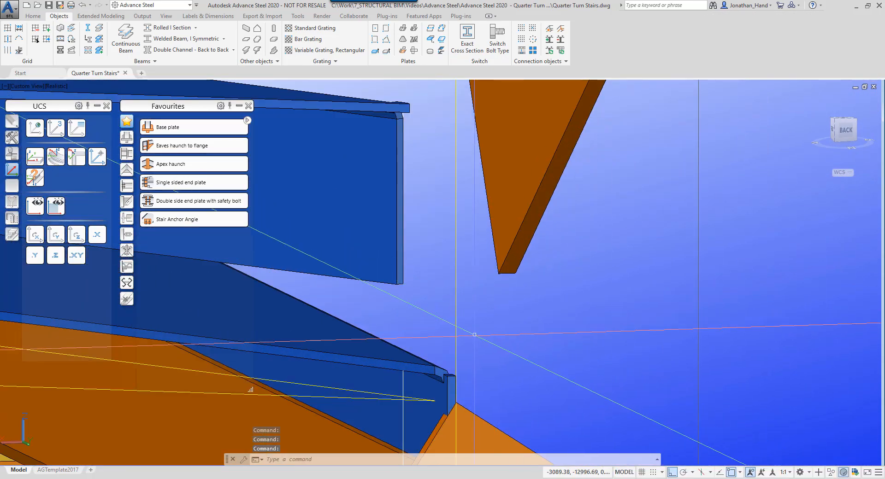
Define a three-point UCS with its origin at the lowest winder tread's inner tip and its X axis along the tread's rear edge
middle_click_drag(474, 334, 636, 300)
left_click(55, 128)
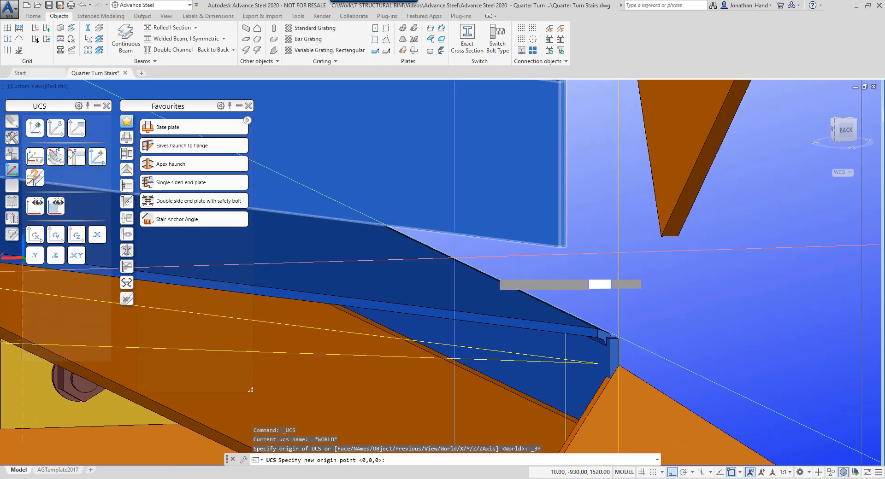
scroll(622, 305, "up", 4)
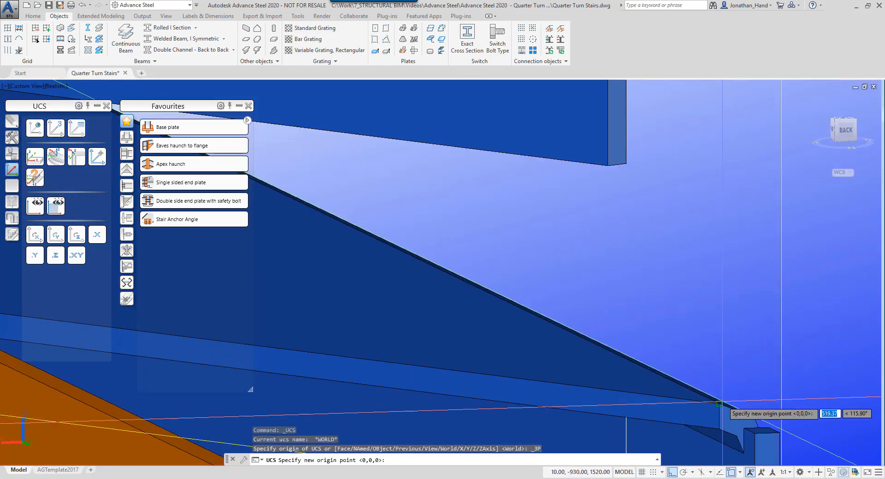
left_click(722, 402)
scroll(723, 399, "down", 5)
scroll(470, 367, "up", 2)
middle_click_drag(470, 367, 876, 323)
middle_click_drag(417, 316, 826, 309)
scroll(826, 310, "down", 5)
scroll(527, 246, "up", 5)
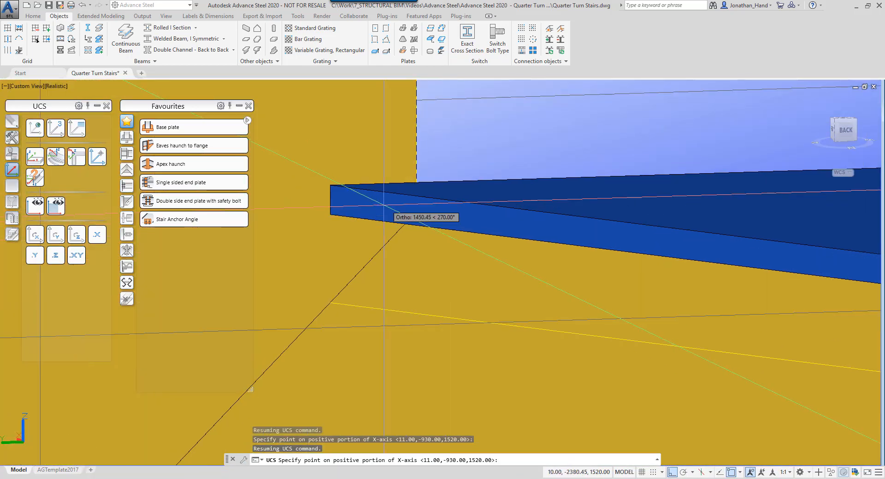
left_click(548, 199)
scroll(548, 199, "down", 5)
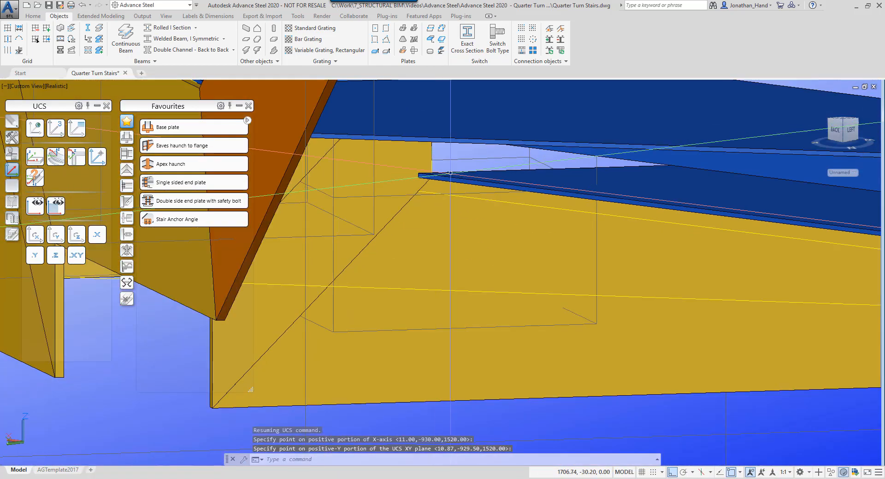
mouse_move(484, 217)
middle_mouse_down()
mouse_move(554, 219)
mouse_move(476, 228)
middle_mouse_up()
left_click(476, 229)
scroll(812, 244, "up", 2)
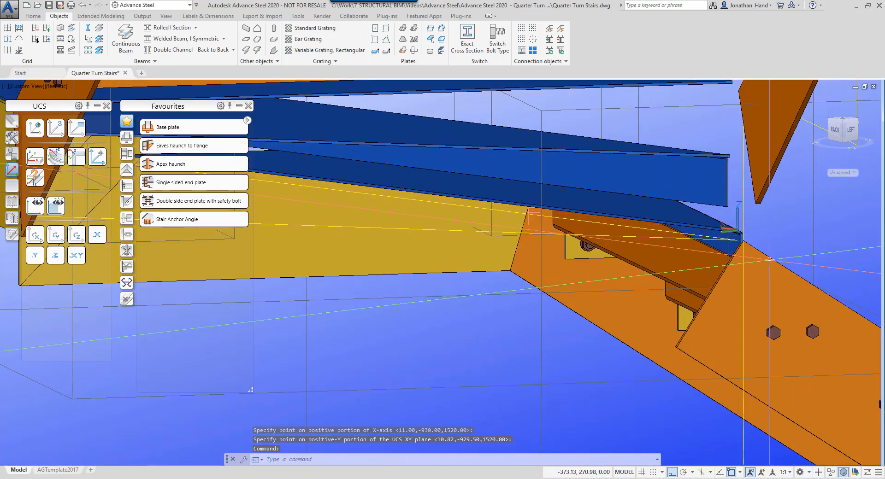
Rotate the UCS about its X axis so that its Y axis points vertically up from the lowest winder tread
middle_click_drag(770, 259, 710, 262, "shift")
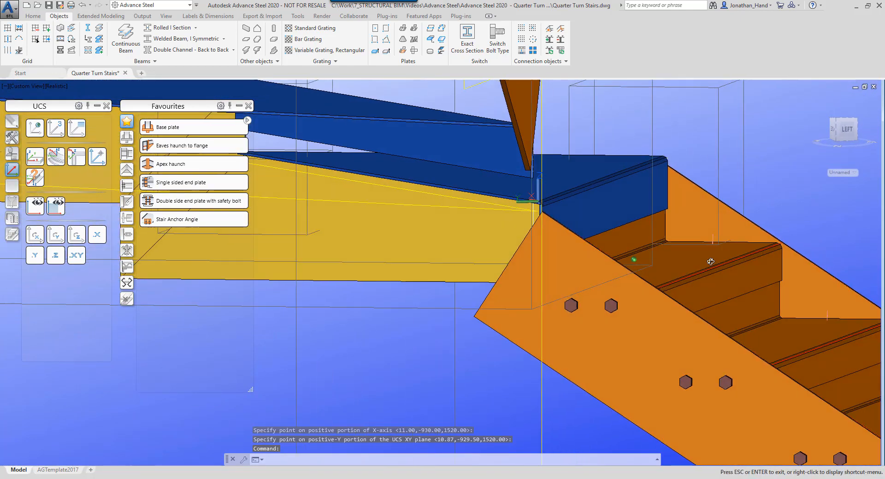
left_click_drag(710, 261, 695, 259, "shift")
middle_click_drag(638, 235, 756, 286)
scroll(630, 222, "up", 3)
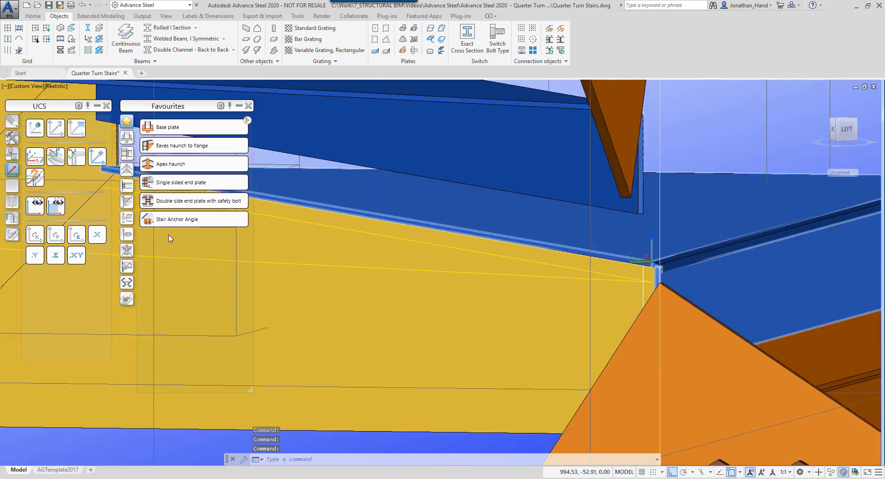
left_click(37, 235)
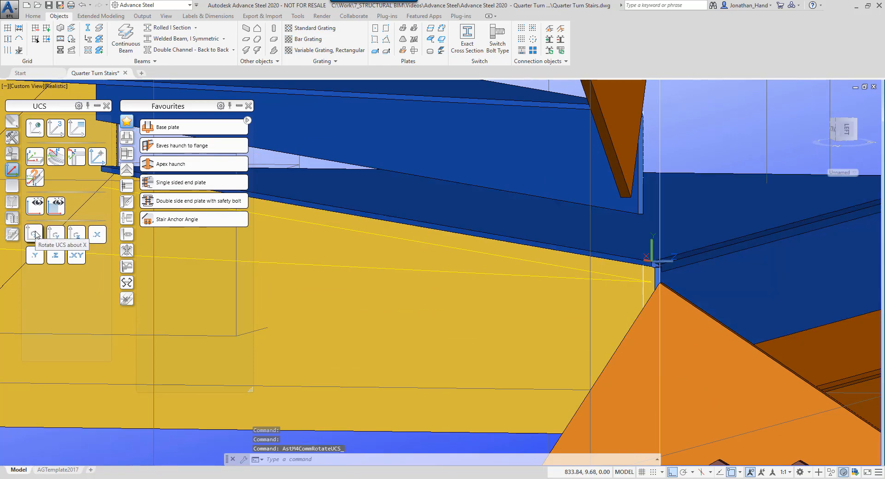
In 2D Wireframe, draw a 75 mm vertical line up from the outer end of the lowest winder tread's rear edge
scroll(504, 284, "down", 5)
scroll(363, 227, "up", 5)
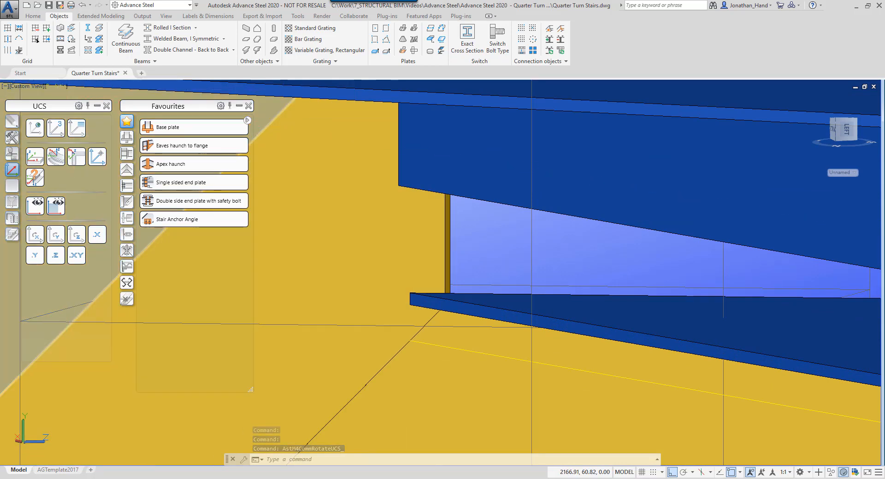
left_click(58, 87)
left_click(87, 108)
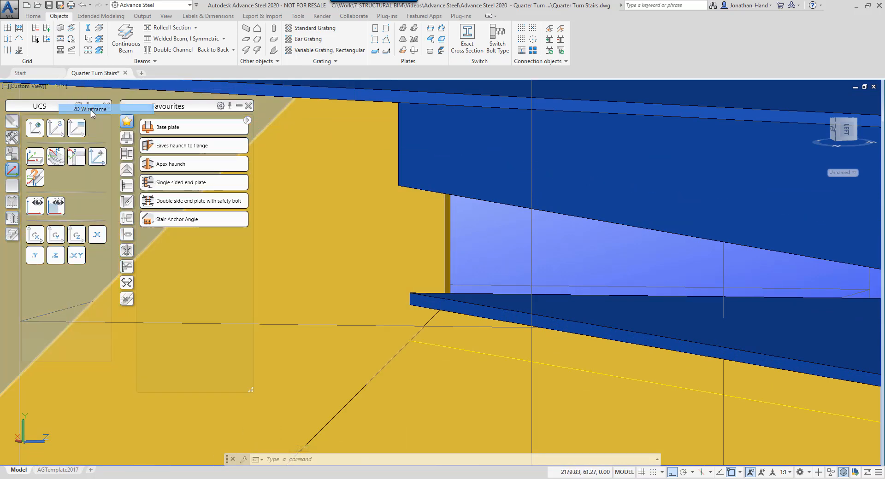
type("l")
key("Return")
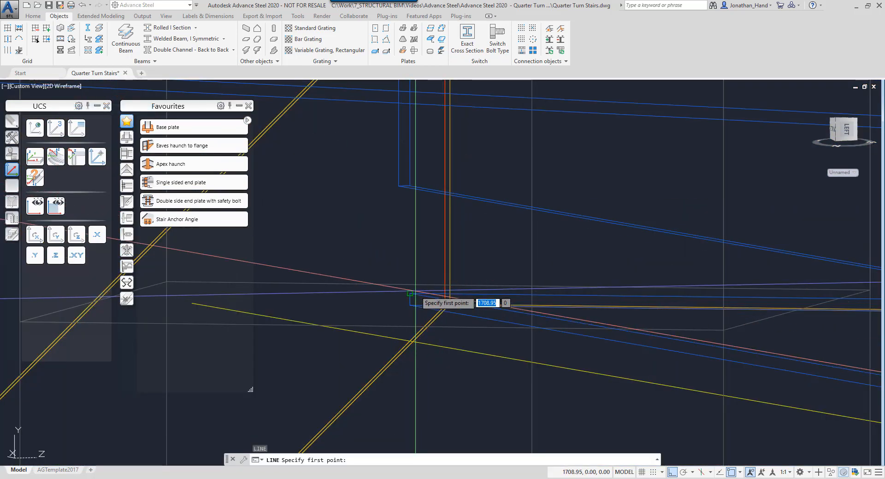
left_click(417, 293)
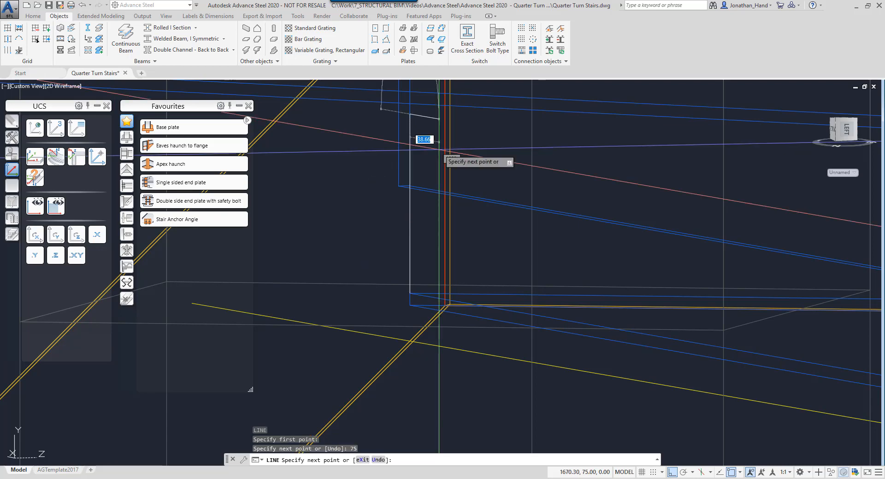
key("Escape")
scroll(439, 142, "down", 2)
scroll(439, 141, "down", 2)
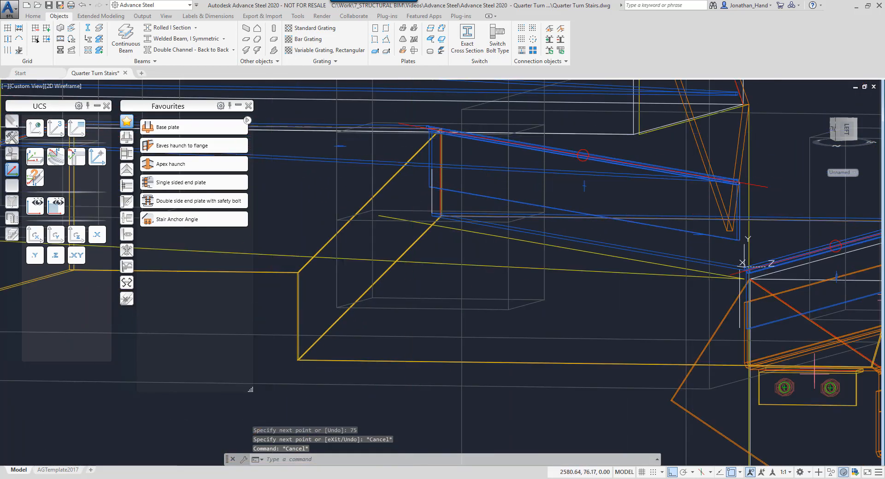
Create a rectangular plate diagonally from the UCS origin to the 75 mm line's upper end, and switch the display to Realistic
left_click(385, 27)
scroll(645, 308, "up", 5)
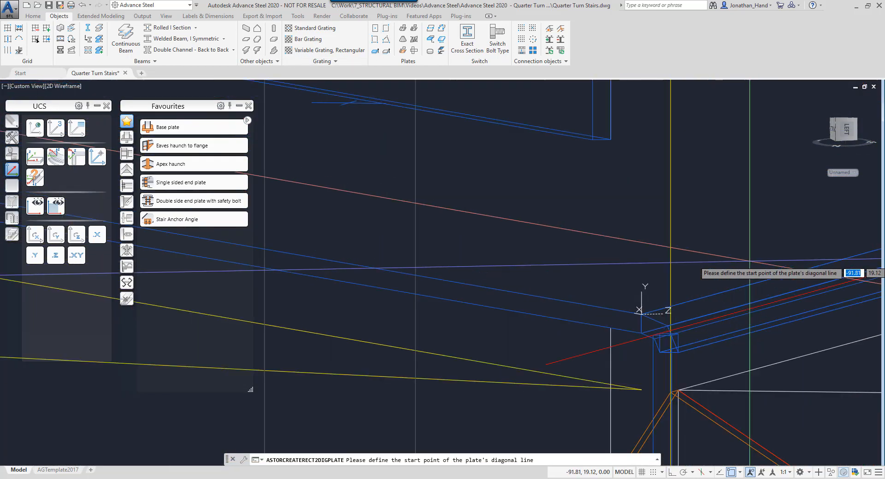
left_click(642, 314)
scroll(756, 295, "up", 4)
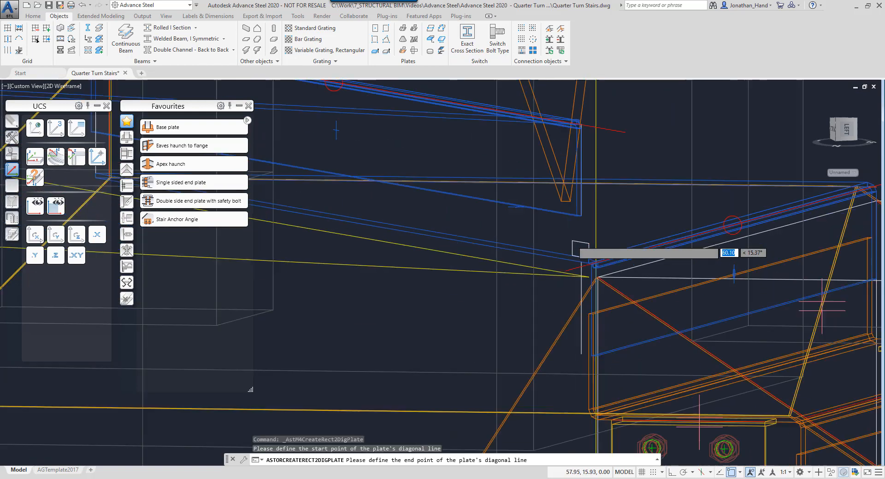
scroll(742, 228, "up", 3)
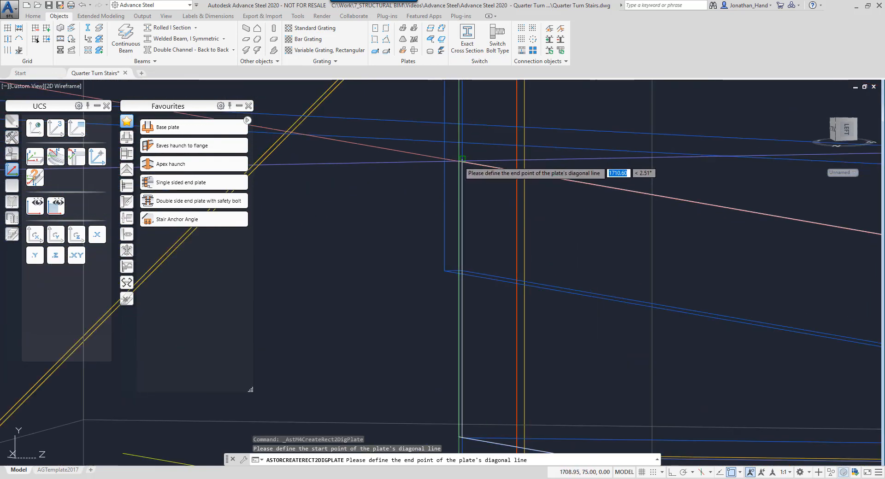
left_click(678, 177)
left_click(470, 282)
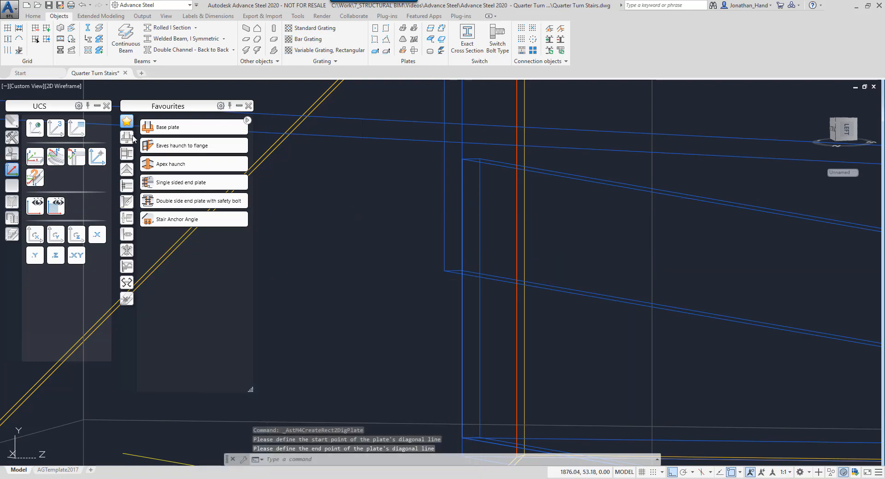
left_click(63, 87)
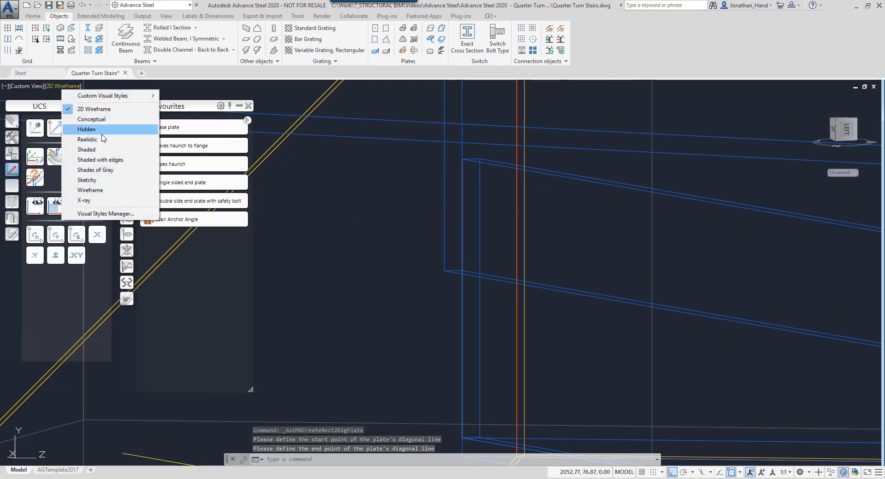
left_click(87, 139)
Move the new 75 mm upstand plate 10 mm along the negative Z axis at the lowest winder tread's rear edge
mouse_move(461, 258)
middle_mouse_down("shift")
mouse_move(504, 251)
mouse_move(445, 263)
middle_mouse_up("shift")
scroll(489, 280, "up", 5)
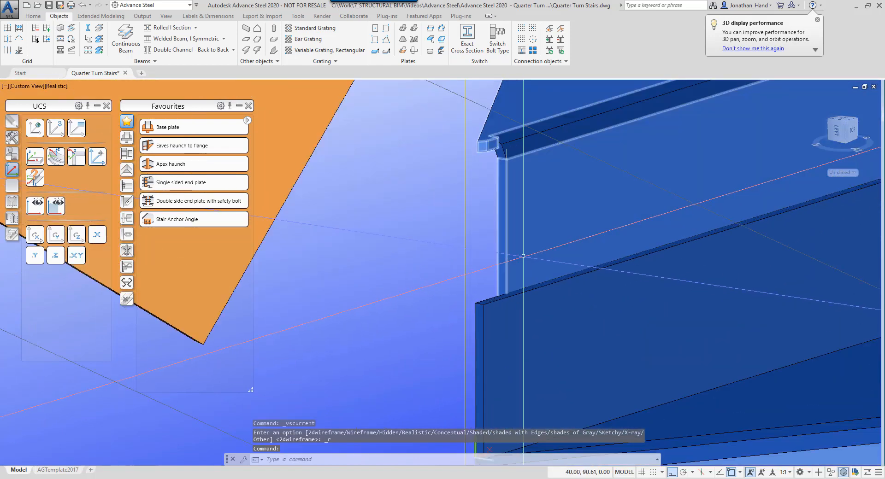
middle_click_drag(553, 305, 508, 193)
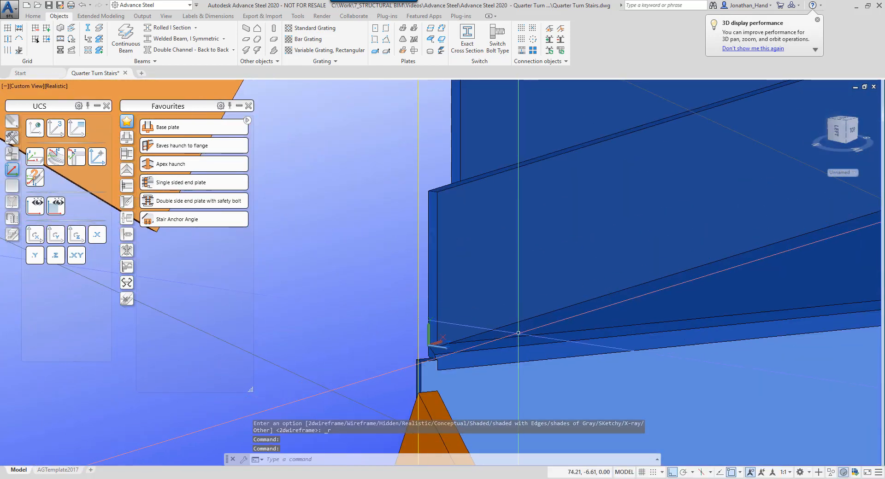
scroll(581, 316, "down", 6)
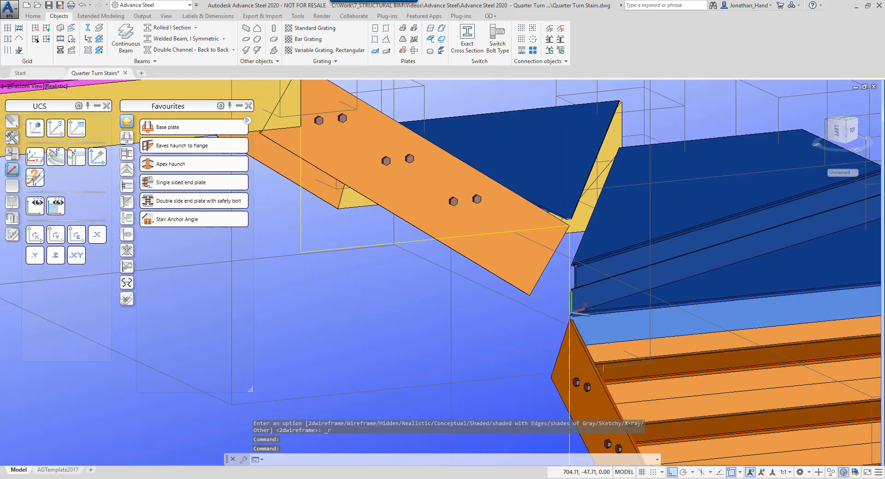
scroll(579, 293, "up", 5)
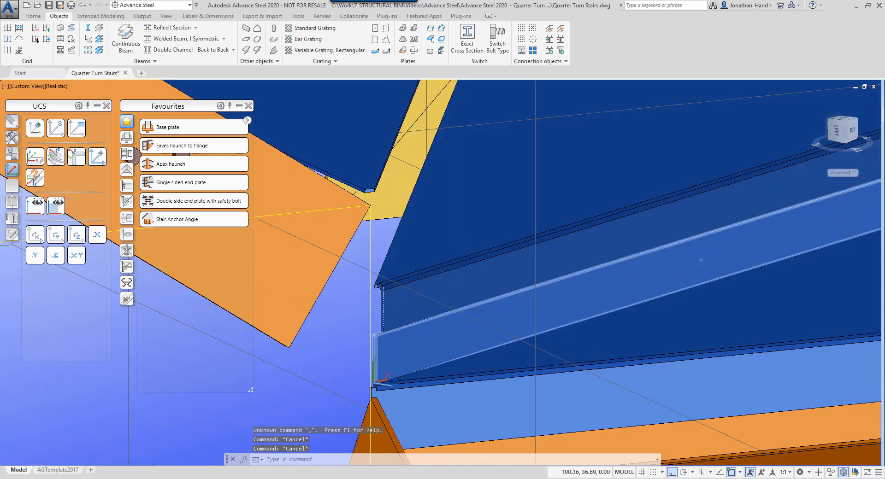
key("Escape")
key("Escape")
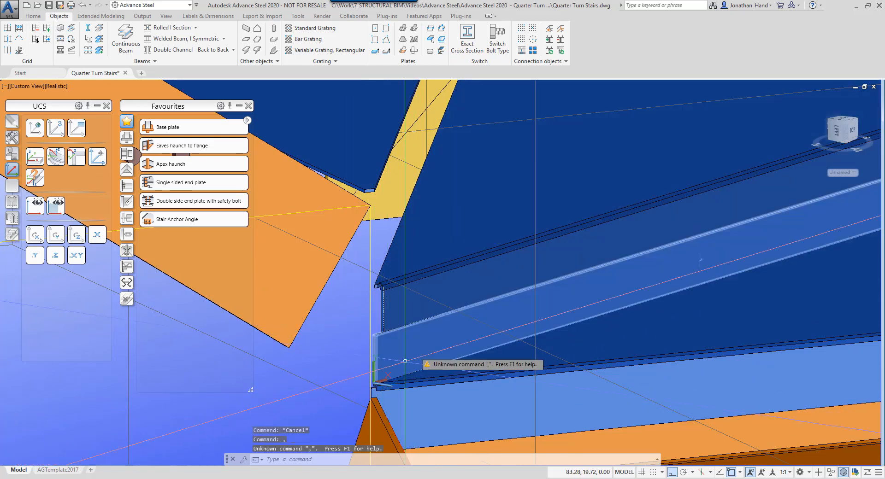
type("m")
key("Return")
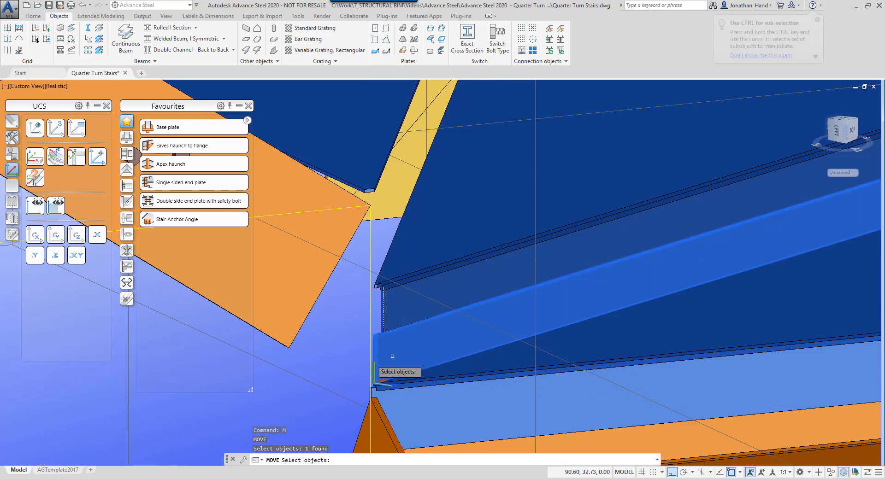
left_click(375, 381)
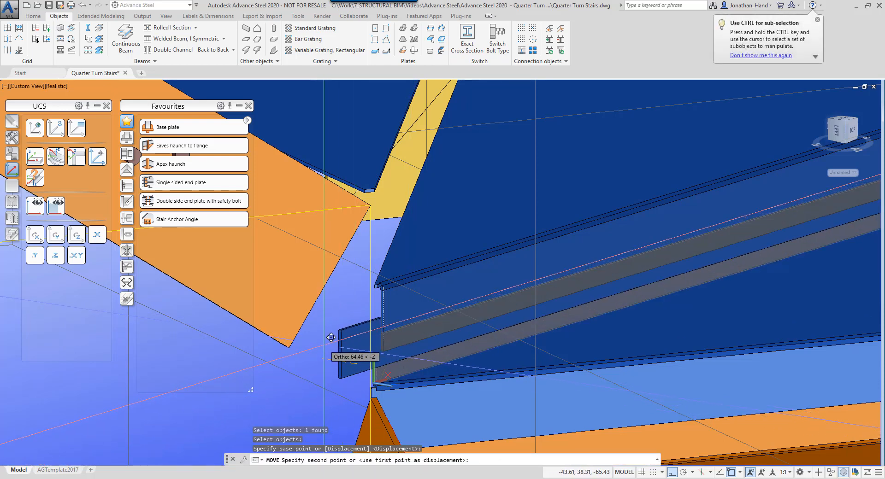
type("10")
key("Return")
scroll(426, 330, "up", 3)
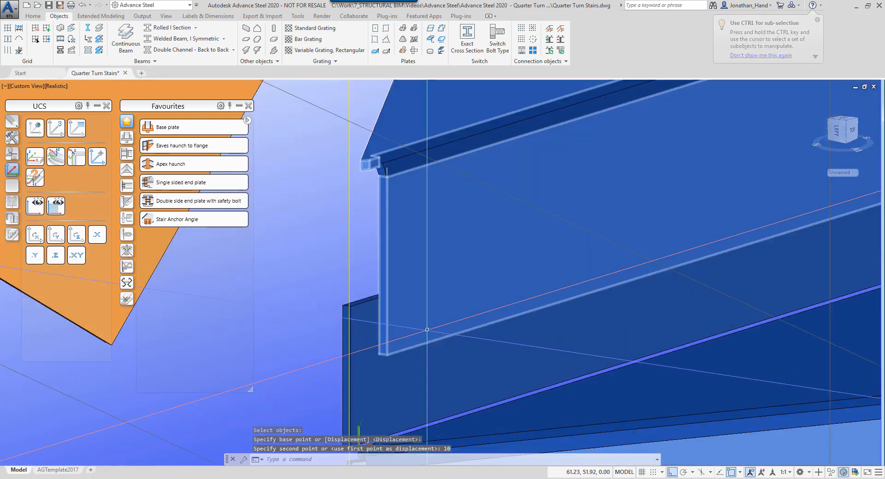
Check the moved upstand plate against the tread from the left side, and restore the World UCS and the home isometric view
left_click(838, 131)
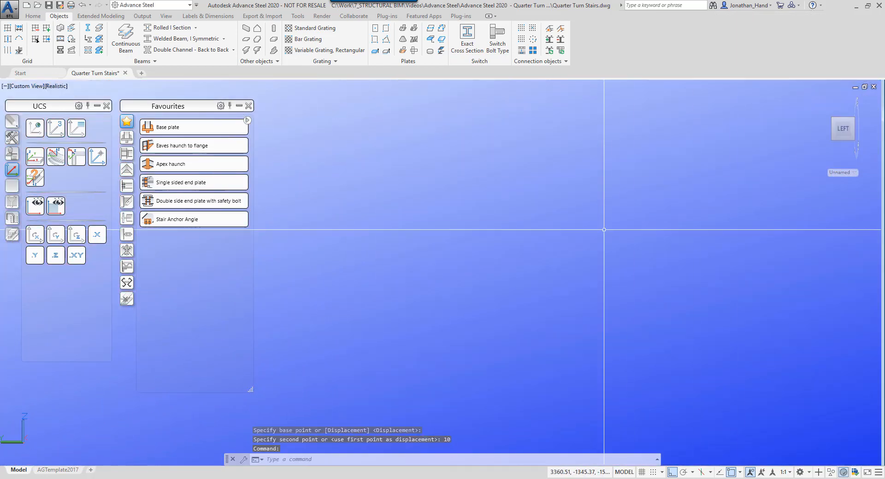
middle_click(383, 223)
middle_click(382, 224)
scroll(383, 223, "up", 6)
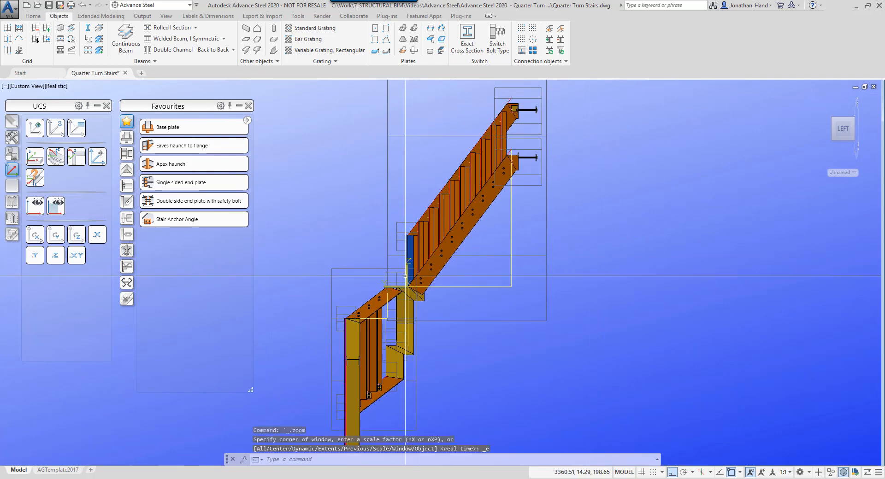
scroll(395, 252, "up", 8)
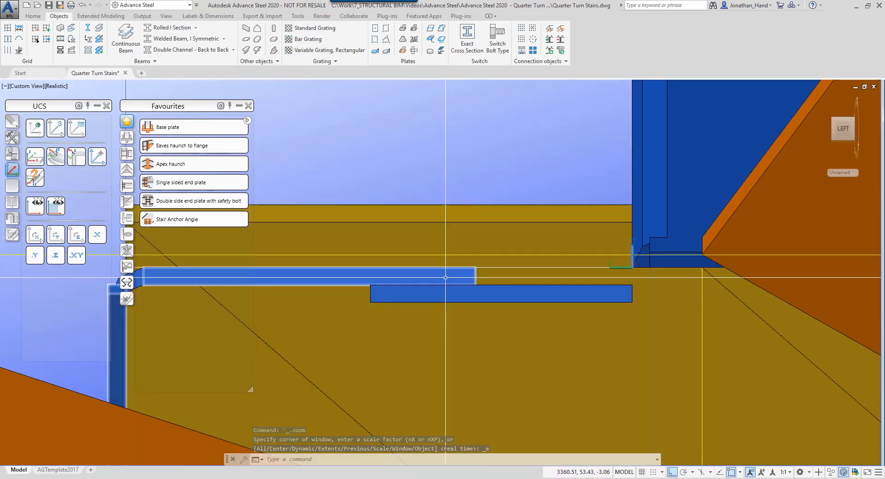
scroll(487, 247, "down", 5)
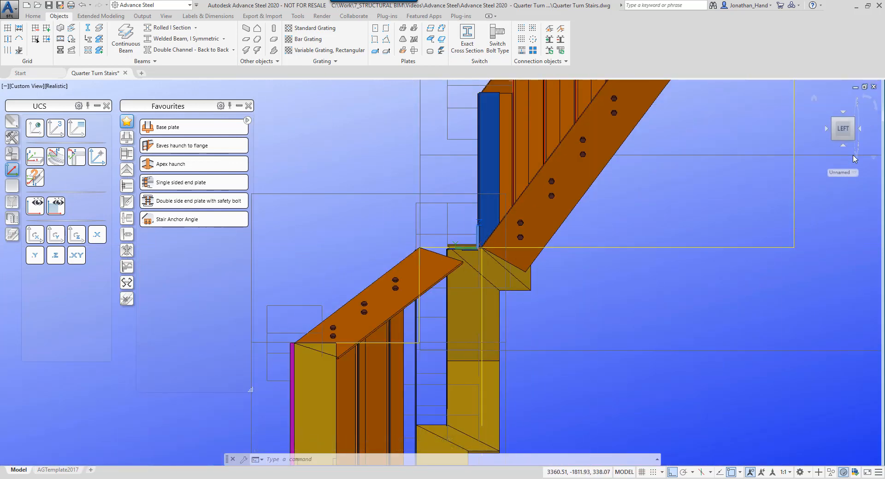
left_click(836, 121)
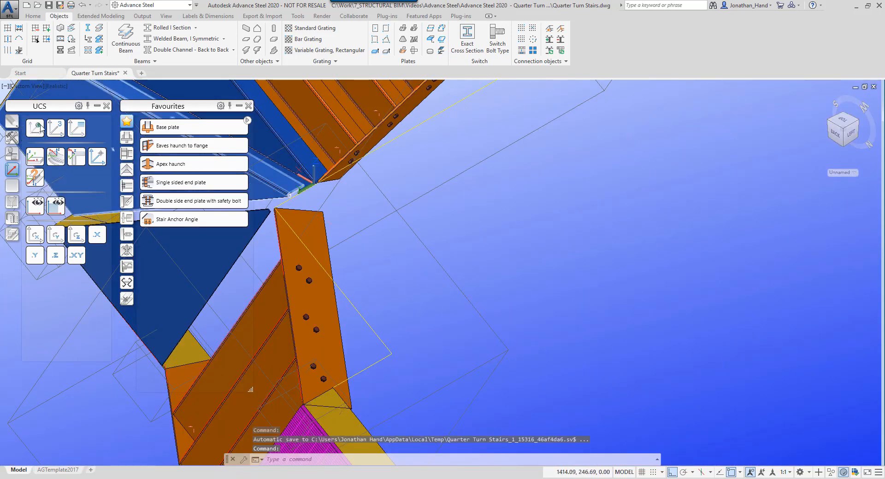
left_click(40, 125)
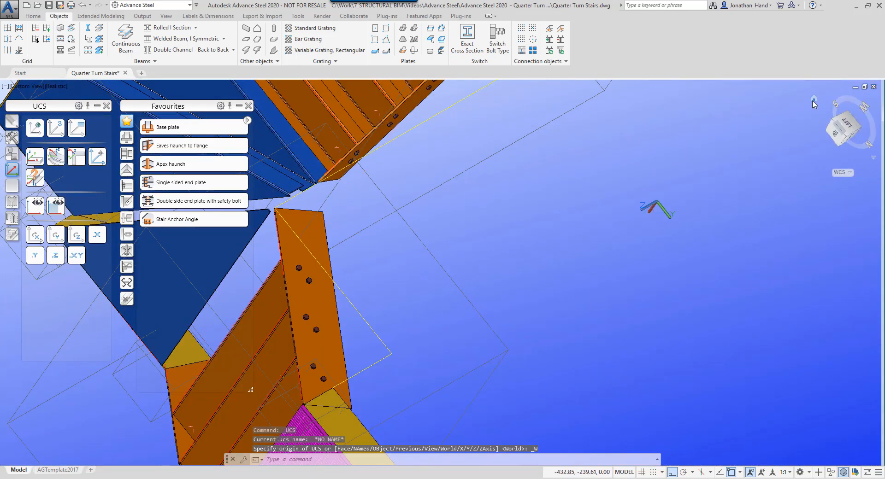
left_click(813, 102)
Connect the moved upstand plate to the lowest winder tread's rear edge as a folded plate, accepting the default fold line settings
scroll(512, 336, "up", 10)
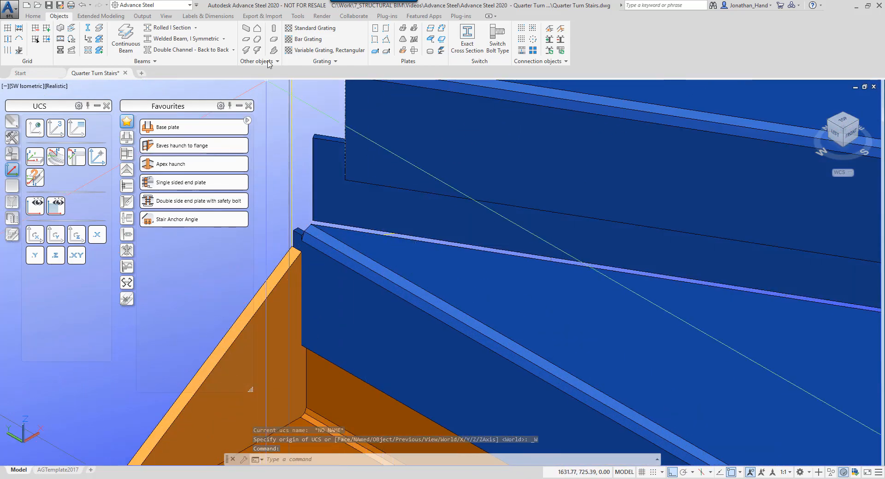
left_click(404, 33)
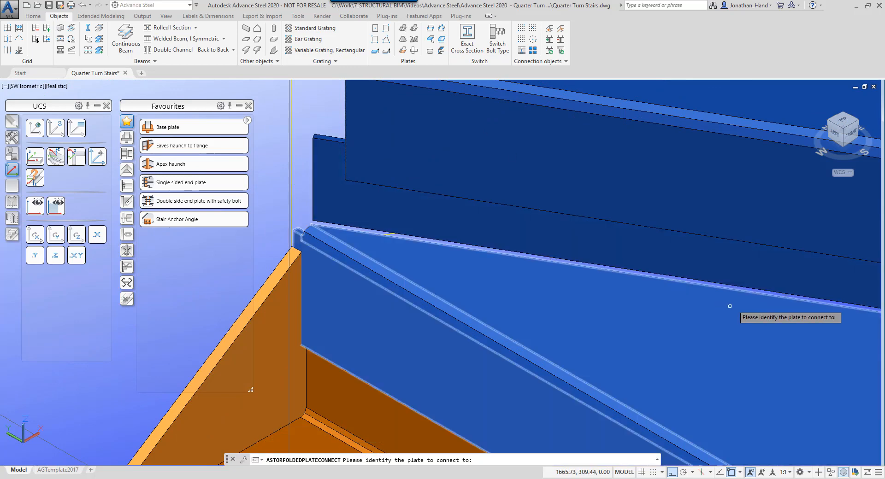
scroll(742, 270, "up", 5)
left_click(745, 255)
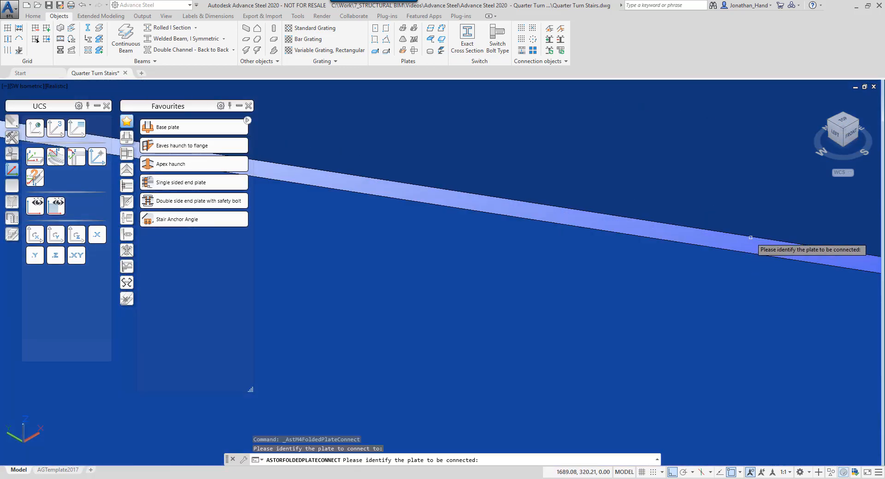
left_click(751, 236)
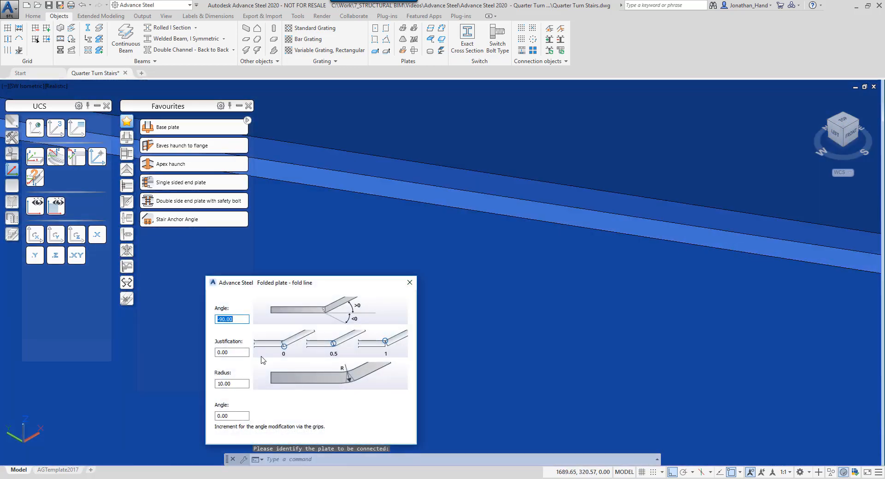
left_click(409, 283)
scroll(497, 246, "down", 4)
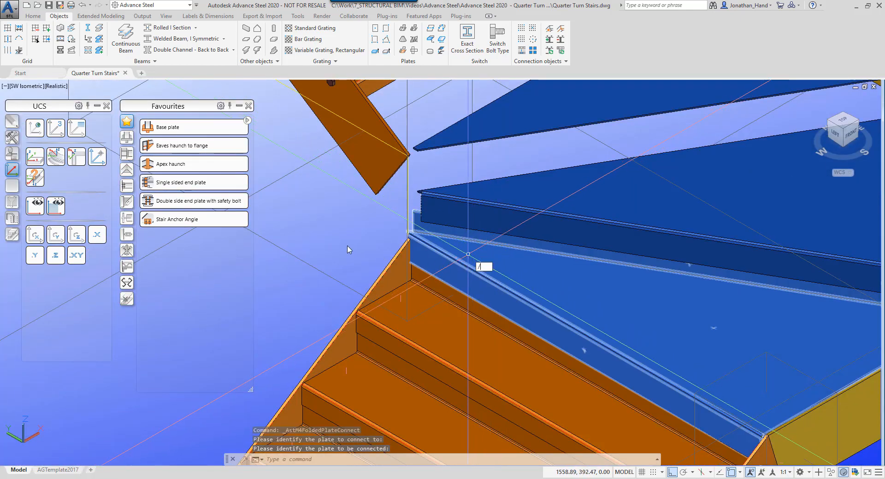
key("Escape")
key("Escape")
middle_click_drag(388, 248, 426, 228, "shift")
scroll(424, 227, "down", 4)
middle_click_drag(520, 212, 418, 221, "shift")
scroll(572, 243, "up", 5)
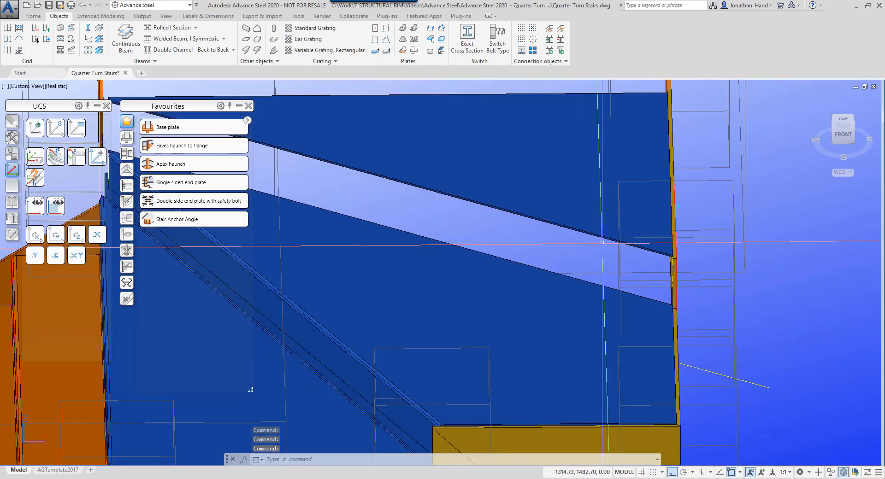
middle_click_drag(617, 244, 693, 284, "shift")
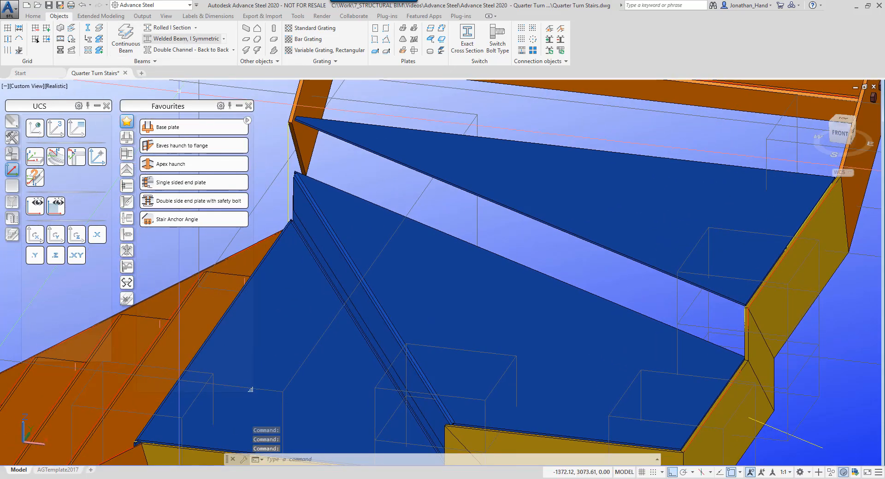
left_click(56, 128)
scroll(676, 299, "up", 6)
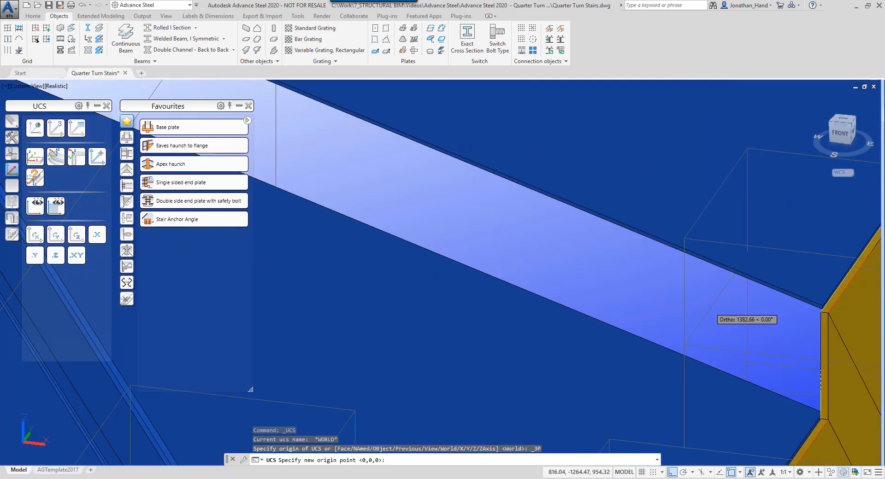
middle_click_drag(842, 295, 627, 287)
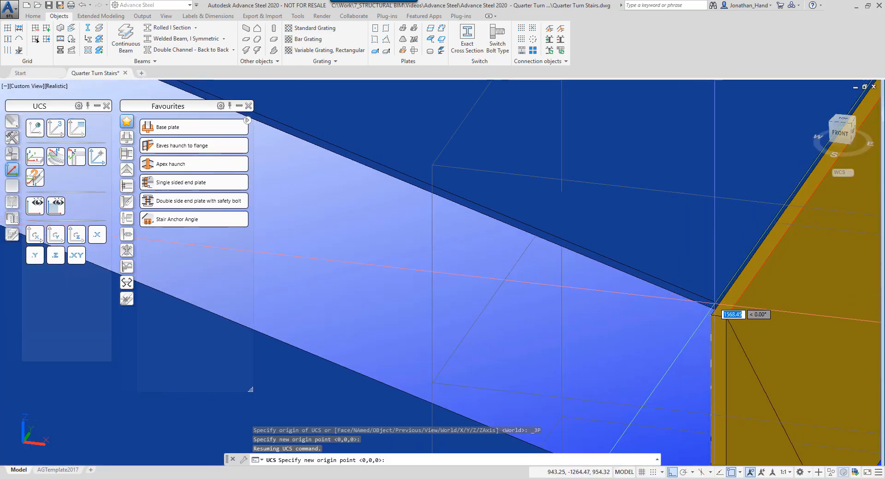
scroll(723, 304, "up", 2)
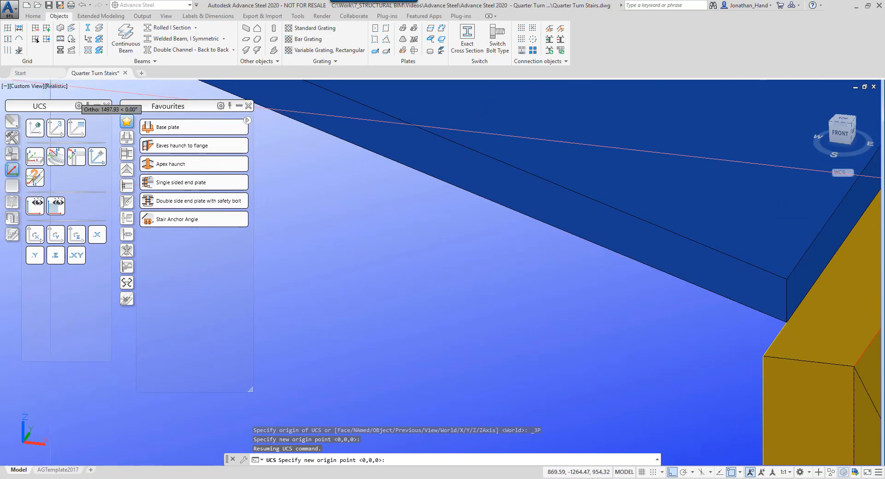
key("Escape")
Switch the display to 2D Wireframe
left_click(57, 86)
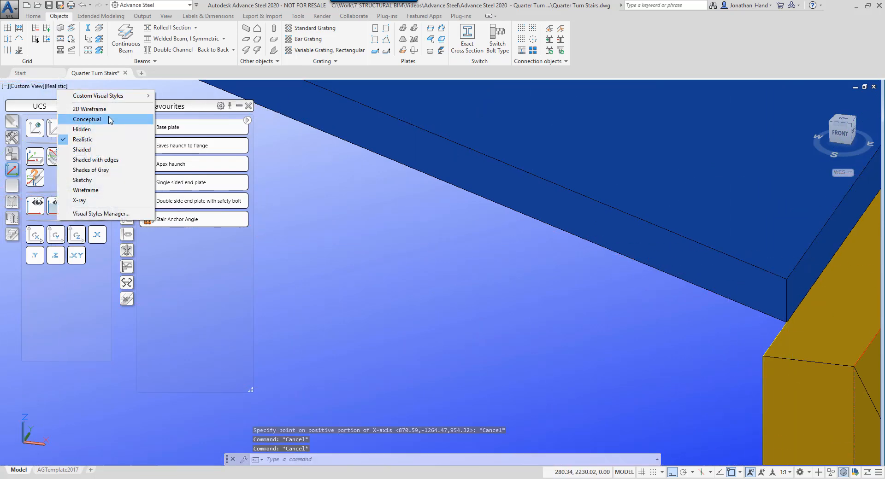
left_click(110, 119)
left_click(62, 86)
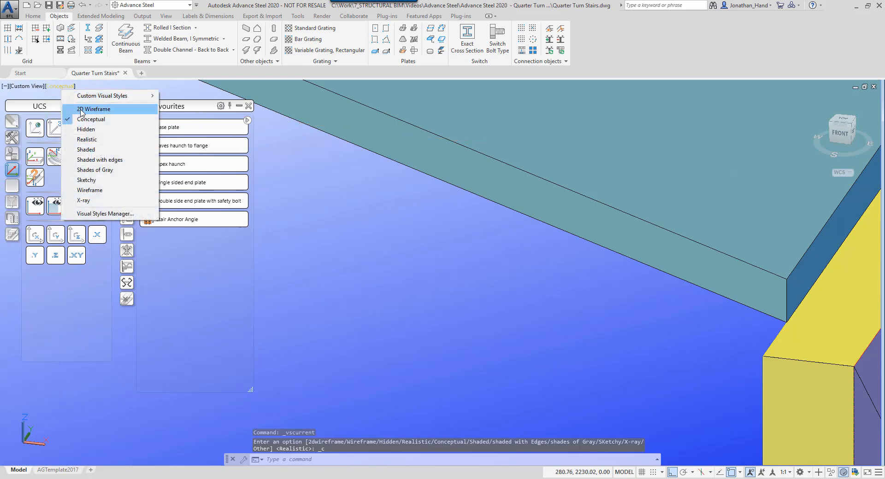
left_click(92, 112)
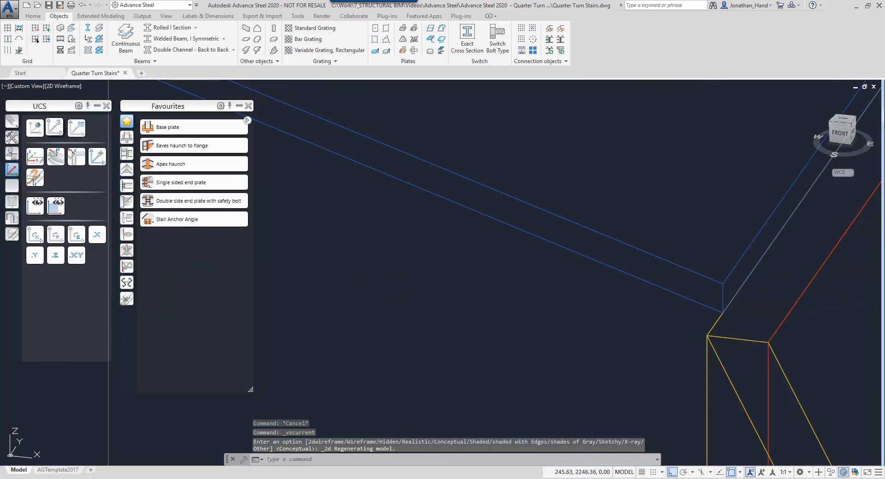
Define a three-point UCS with its origin at the top winder tread's outer front corner and its X axis along the front edge towards the inner tip
left_click(55, 128)
left_click(723, 283)
scroll(669, 269, "down", 10)
middle_click_drag(588, 232, 750, 336)
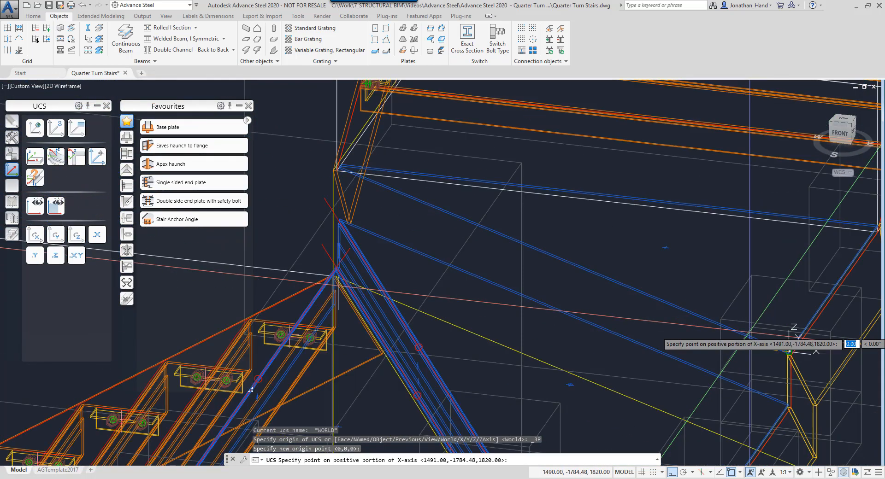
scroll(348, 159, "up", 10)
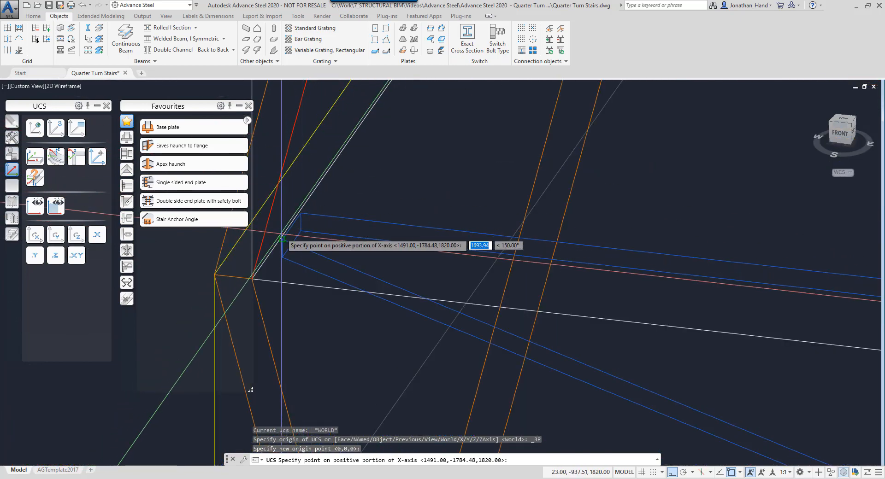
left_click(282, 234)
key("Return")
Rotate the UCS about its X axis so that its Y axis points vertically up from the top winder tread
scroll(383, 215, "down", 10)
middle_click_drag(535, 253, 491, 242)
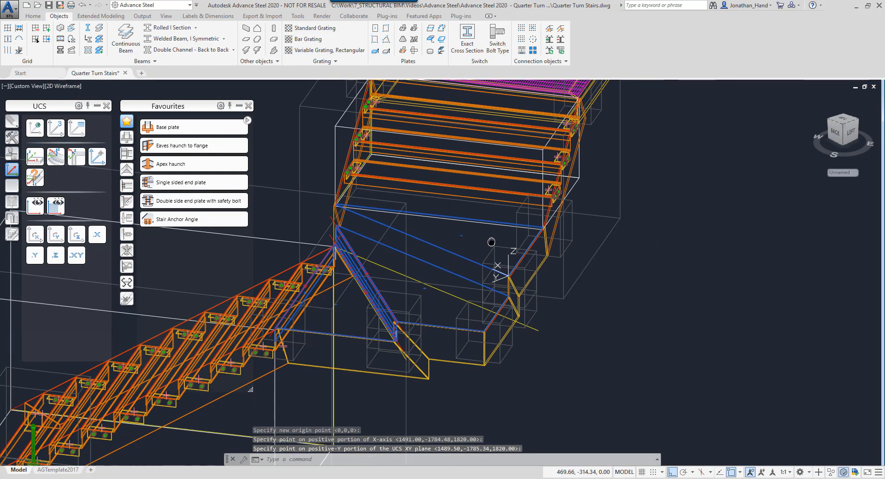
scroll(492, 242, "up", 5)
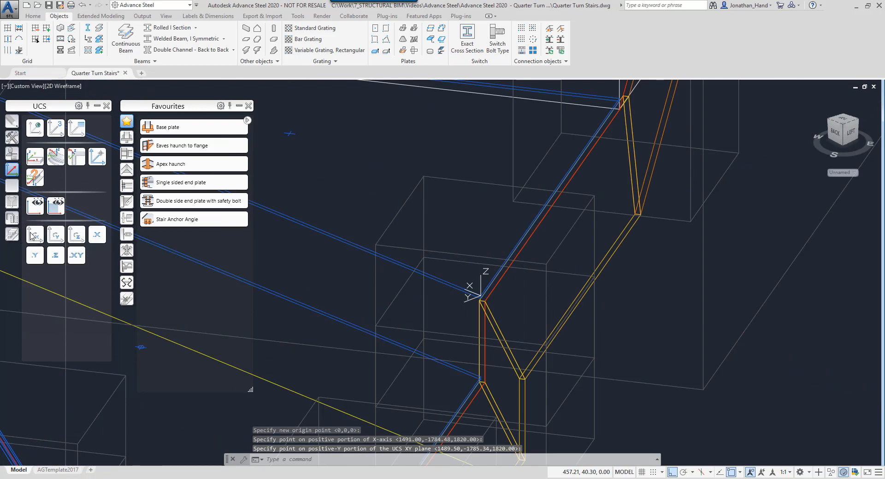
left_click(32, 236)
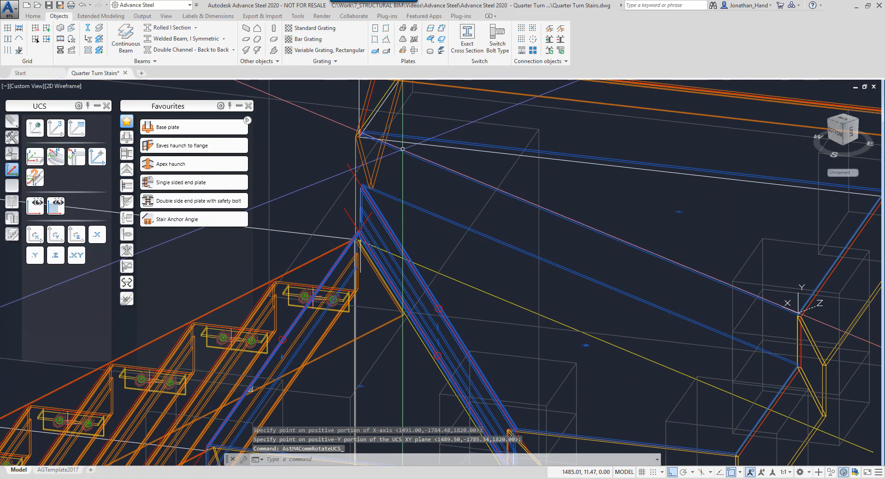
Draw a 100 mm vertical line down from the inner end of the top winder tread's front edge
type("l")
key("Return")
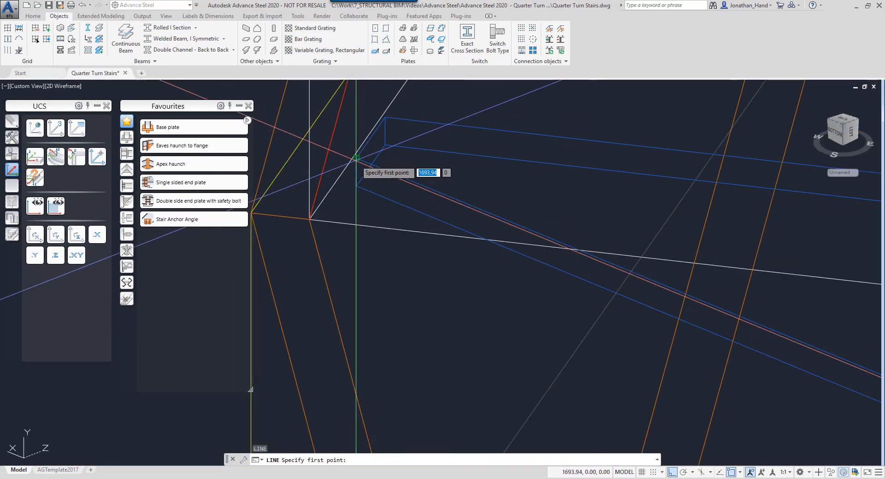
left_click(355, 157)
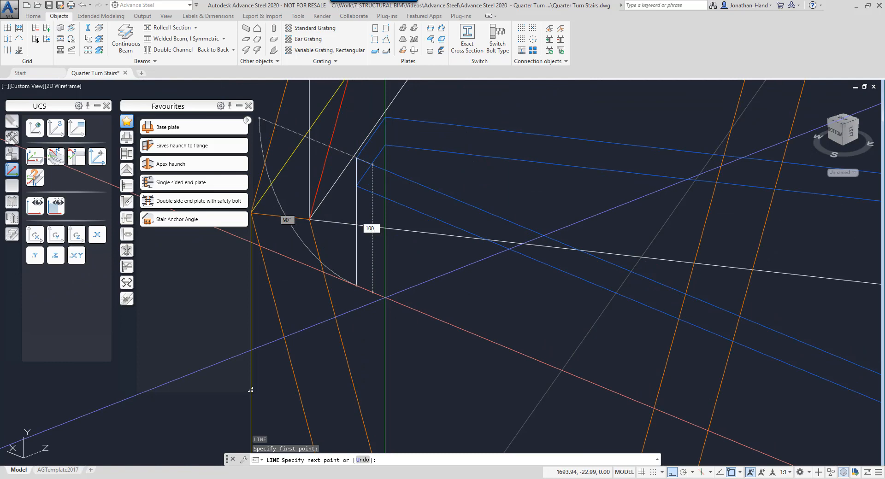
key("Return")
key("Escape")
key("Escape")
key("Escape")
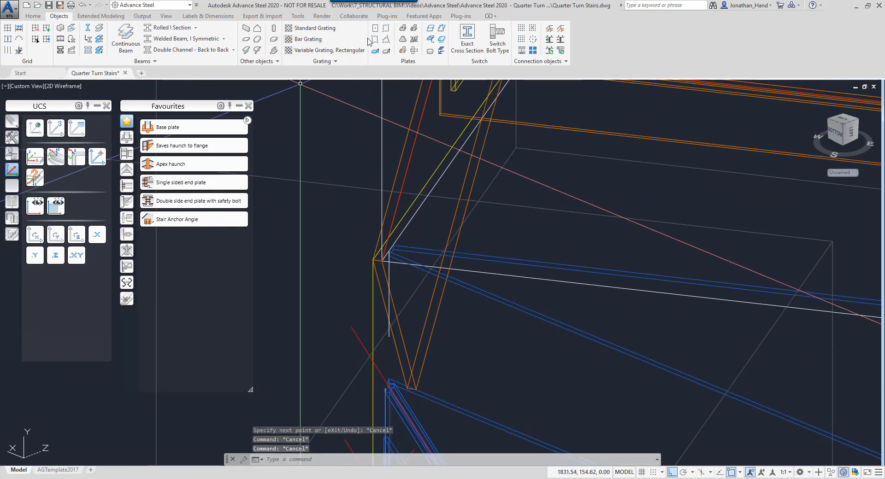
Create a rectangular riser plate along the top winder tread's front edge, from the UCS origin to the lower end of the 100 mm line
left_click(387, 30)
scroll(447, 158, "down", 7)
scroll(618, 253, "up", 11)
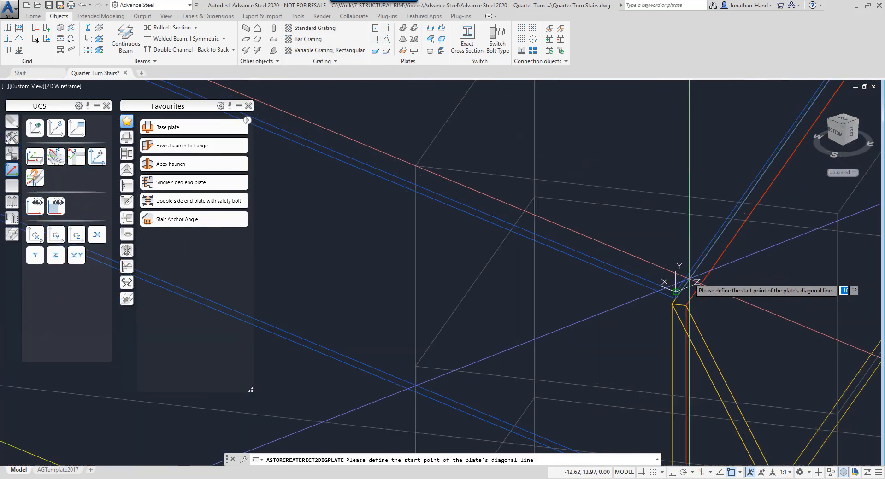
left_click(636, 312)
scroll(618, 310, "down", 8)
middle_click_drag(433, 274, 711, 361)
scroll(506, 270, "up", 5)
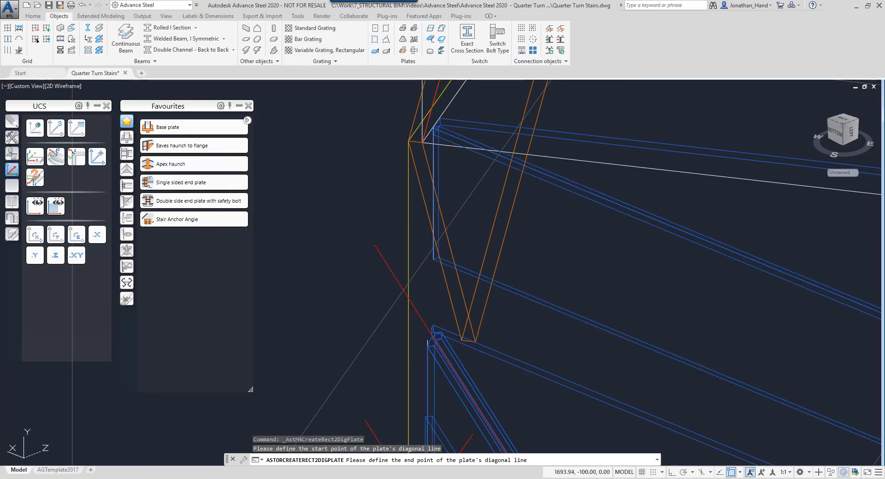
left_click(434, 257)
left_click(467, 284)
scroll(466, 285, "down", 5)
scroll(709, 334, "up", 8)
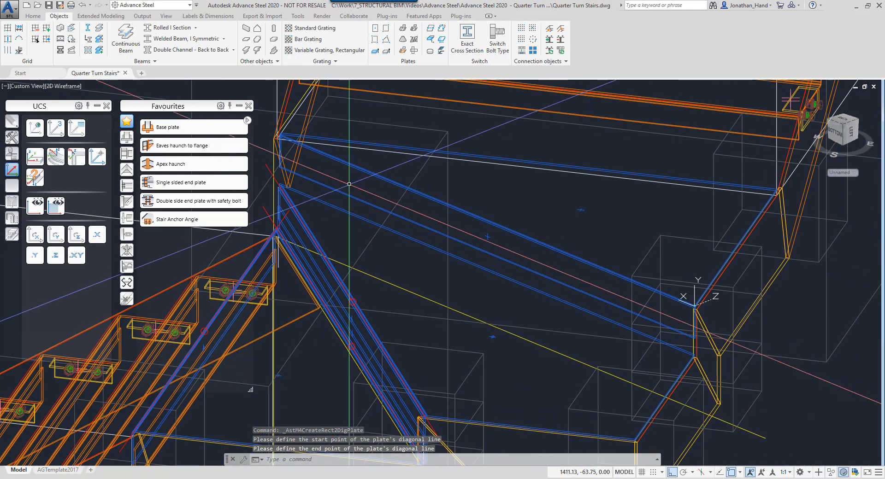
scroll(711, 335, "down", 5)
middle_click_drag(729, 338, 754, 320)
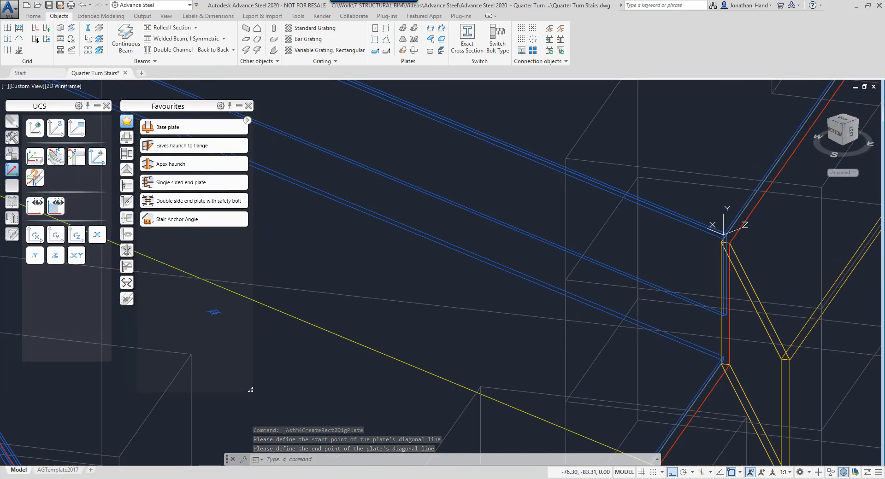
scroll(734, 325, "down", 2)
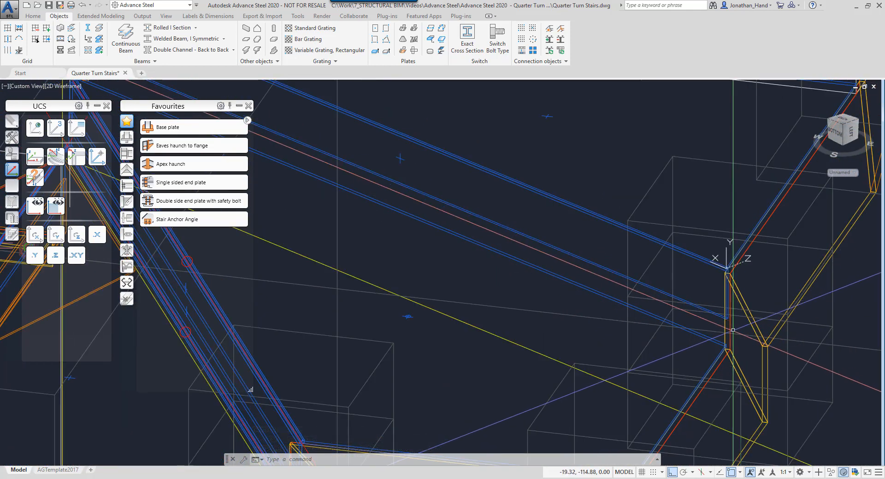
Move the new riser plate 10 mm in the negative Z direction, away from the top winder tread's front edge
type("m")
key("Return")
left_click(699, 308)
key("Return")
left_click(456, 302)
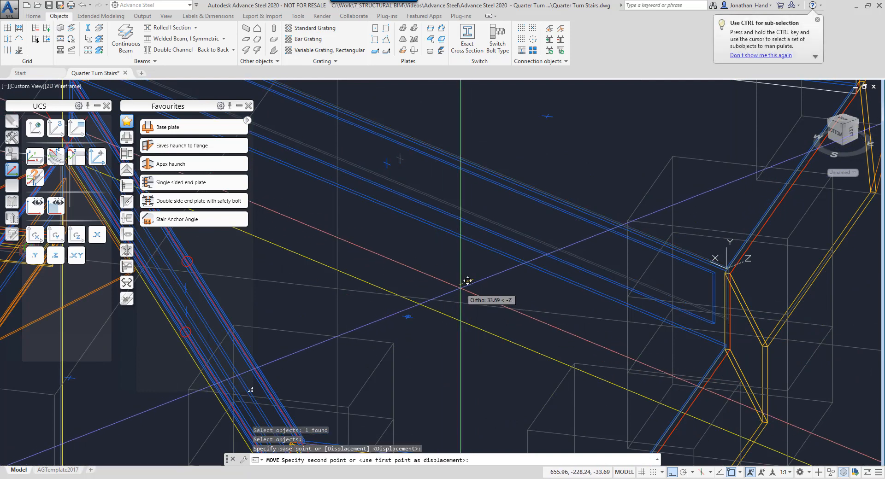
type("10")
key("Return")
key("Escape")
key("Escape")
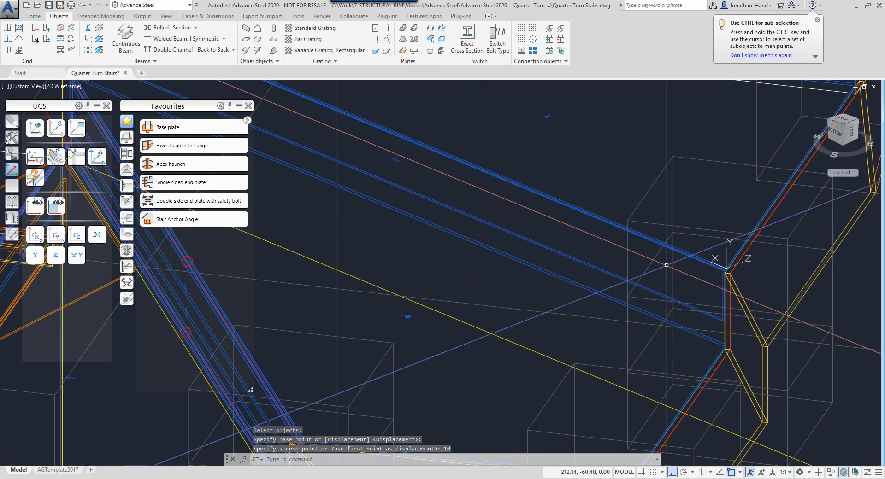
Move the riser plate a further 10 mm in the negative Z direction
scroll(583, 226, "down", 3)
key("Return")
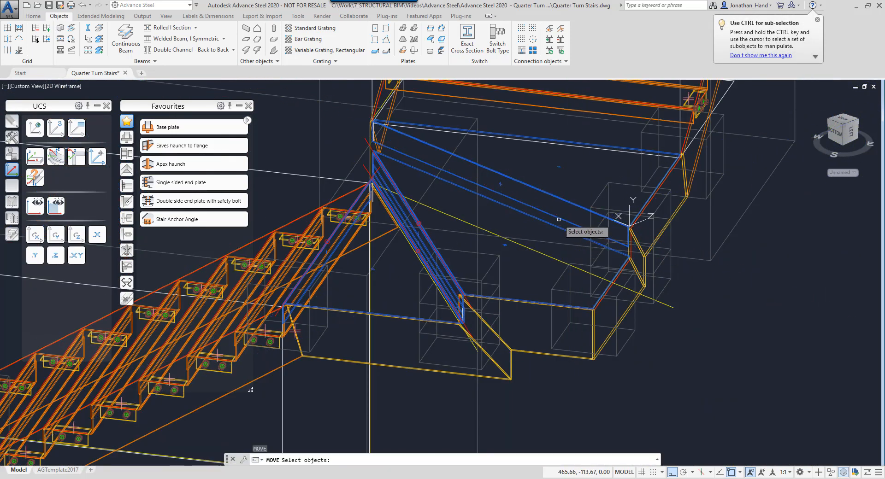
key("Return")
left_click(729, 323)
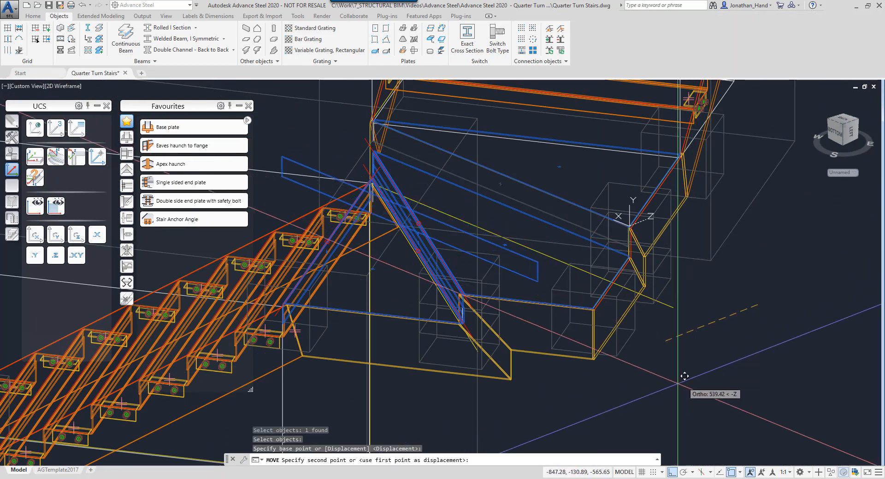
key("Return")
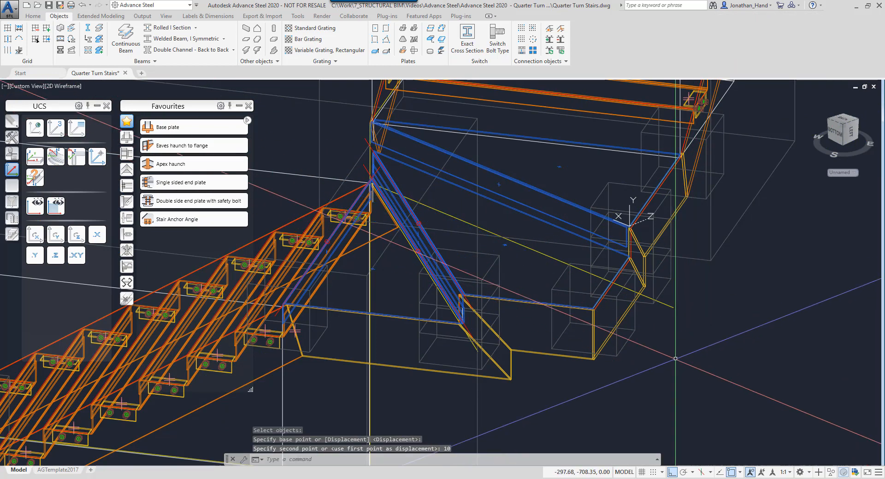
Move the riser plate 10 mm back towards the top winder tread in the positive Z direction
scroll(674, 384, "up", 6)
middle_click_drag(573, 201, 587, 233, "shift")
key("Return")
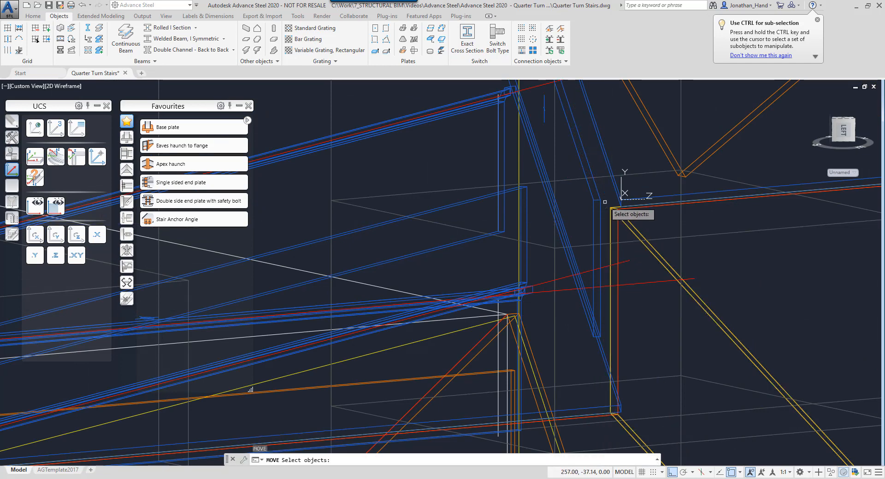
key("Return")
left_click(733, 290)
type("1")
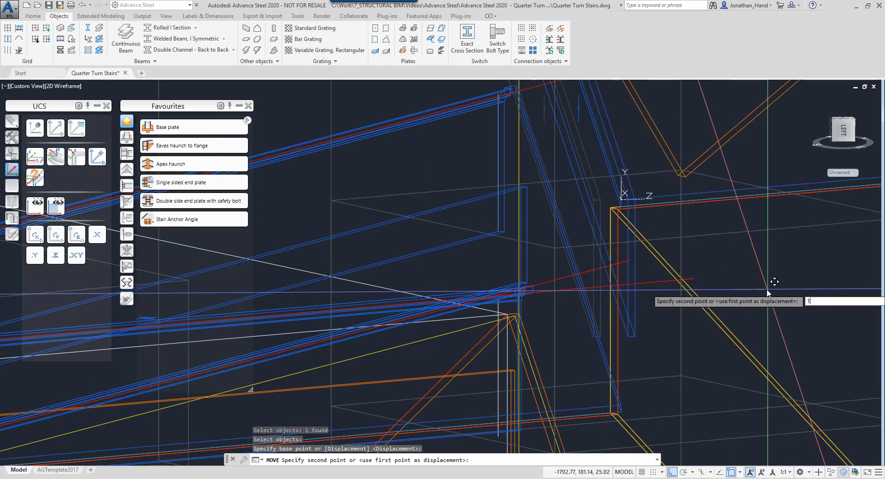
type("0")
key("Return")
middle_click_drag(767, 291, 633, 308, "shift")
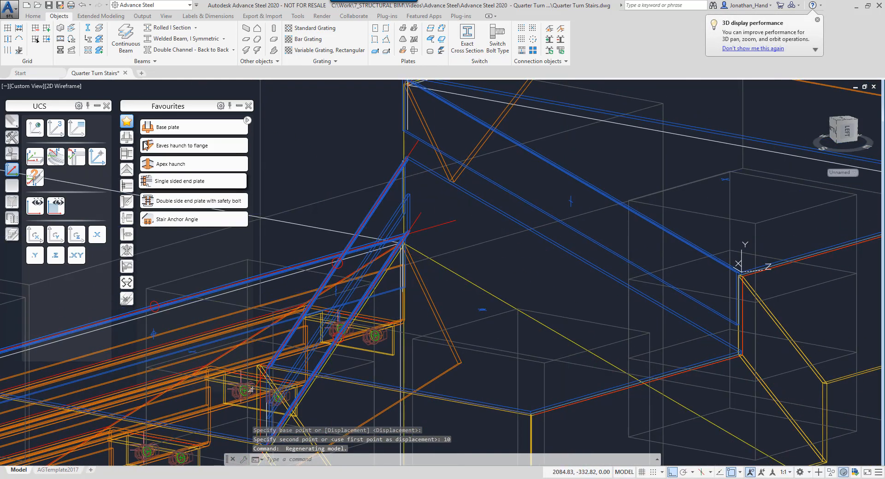
Switch the display to Realistic and connect the riser plate to the top winder tread as a folded plate
left_click(63, 87)
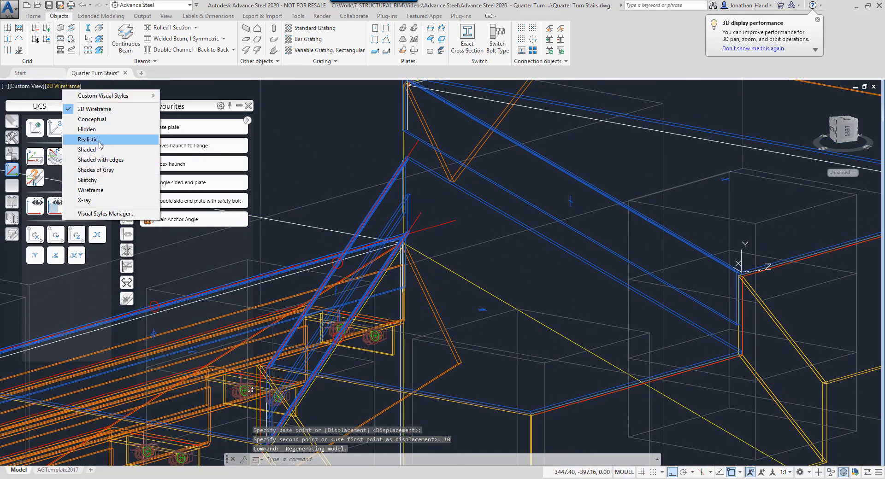
left_click(99, 141)
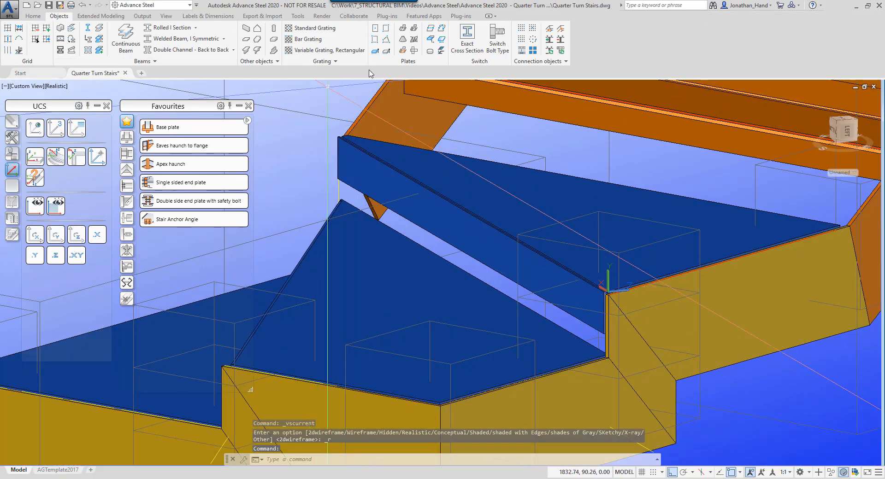
left_click(407, 31)
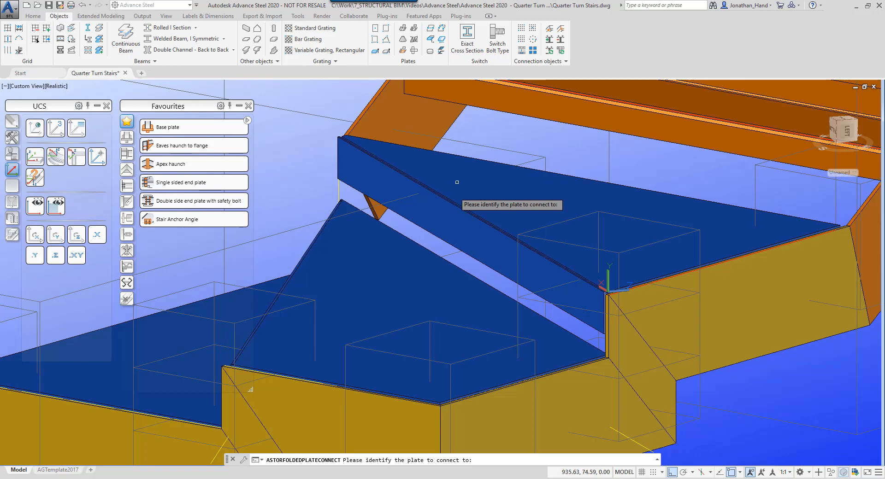
left_click(459, 214)
left_click(473, 209)
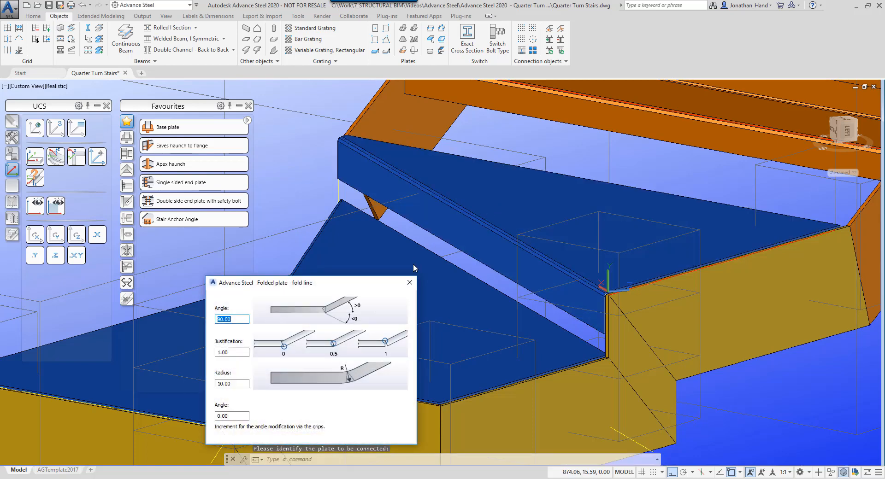
left_click(410, 283)
scroll(613, 295, "up", 5)
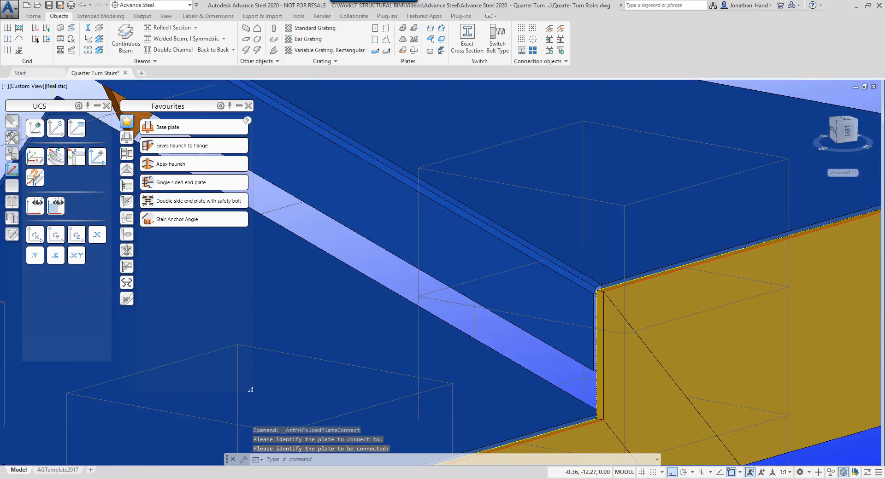
scroll(601, 232, "down", 6)
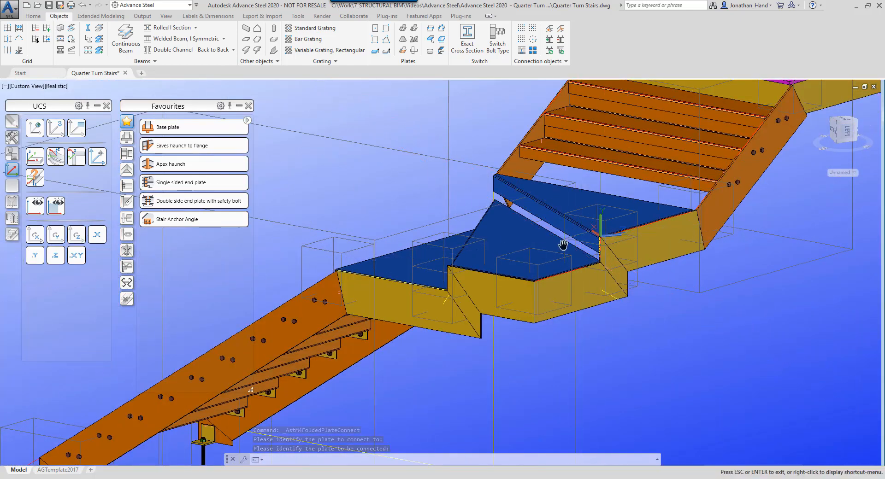
Define a three-point UCS with its origin at the middle winder tread's inner rear corner and its X axis along the rear edge
middle_click_drag(635, 289, 603, 215, "shift")
left_click_drag(598, 211, 541, 215)
key("Escape")
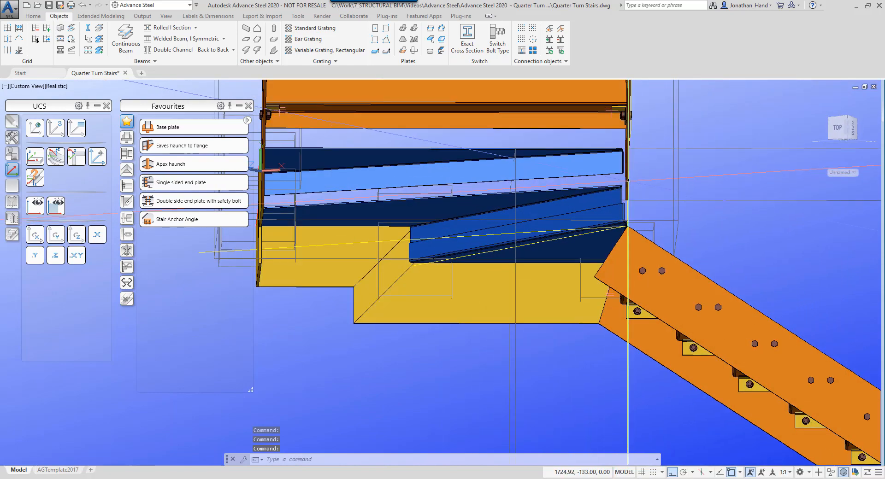
scroll(645, 276, "up", 5)
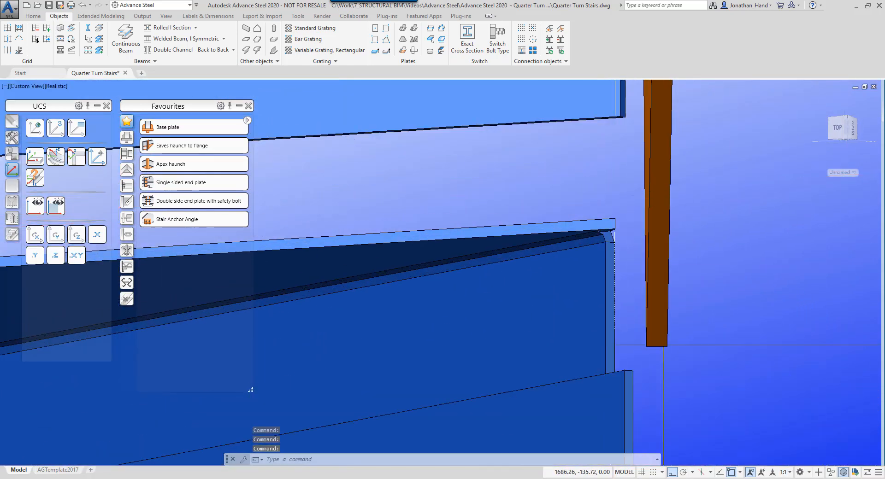
left_click(72, 133)
left_click(613, 228)
middle_click_drag(590, 224, 754, 245)
middle_click_drag(357, 281, 521, 291)
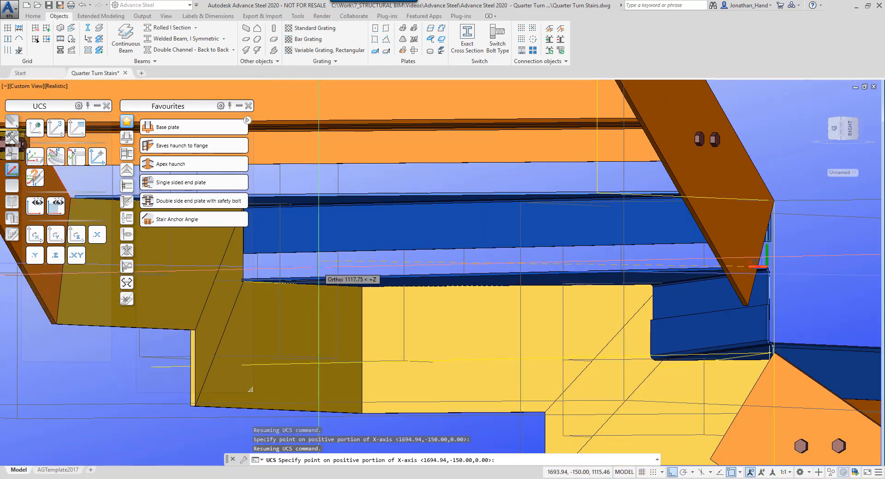
scroll(319, 277, "up", 6)
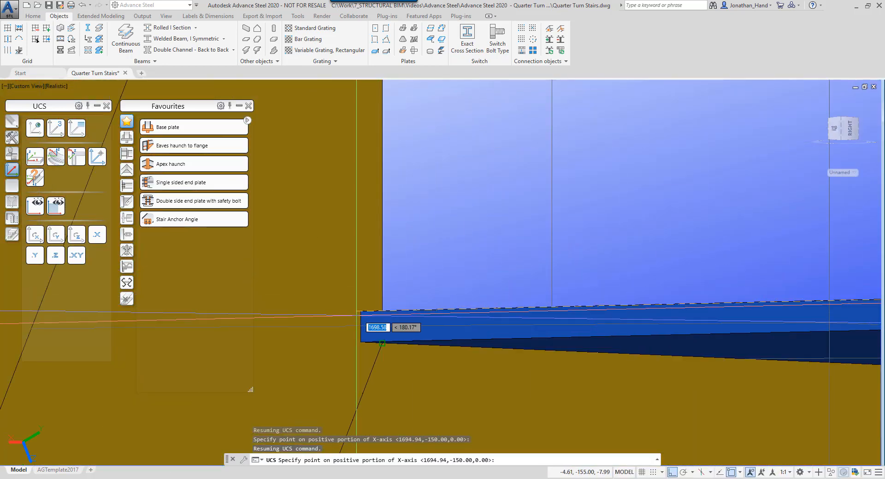
left_click(361, 311)
left_click(439, 277)
Rotate the UCS about its X and Y axes until its XY plane stands vertically along the middle winder tread's rear edge
scroll(461, 258, "down", 7)
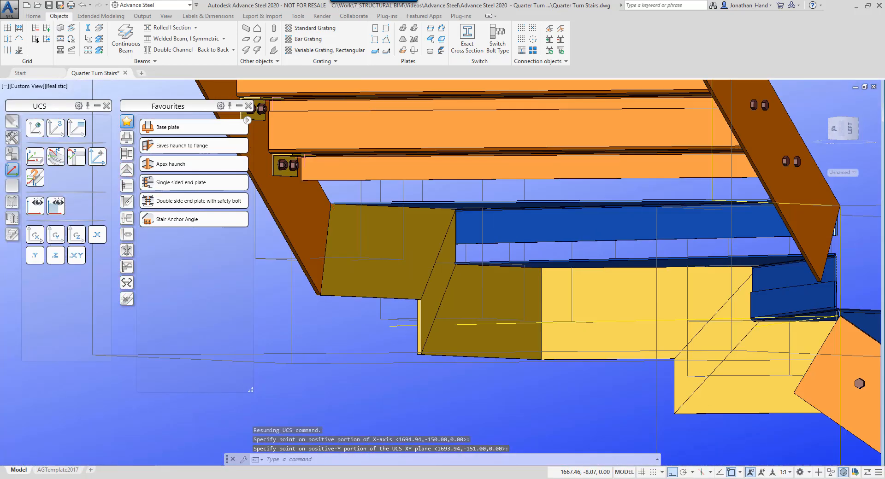
scroll(461, 259, "down", 4)
left_click(33, 235)
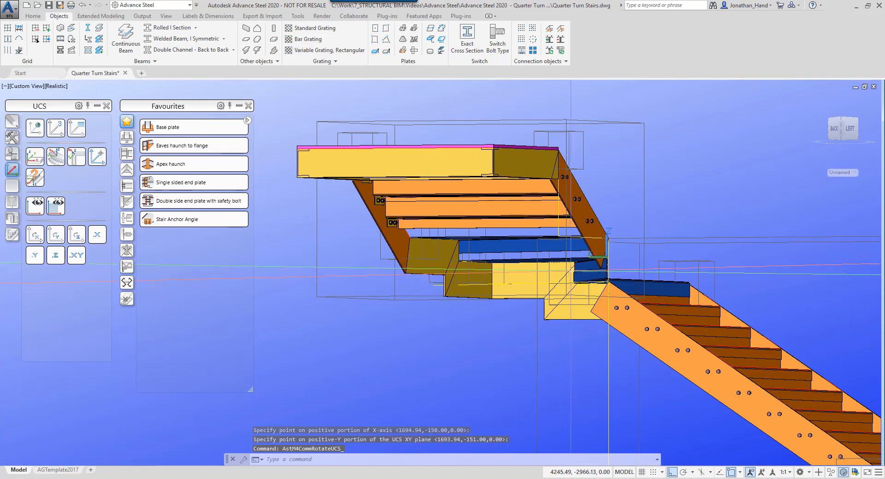
middle_click_drag(595, 276, 576, 285)
scroll(576, 286, "up", 4)
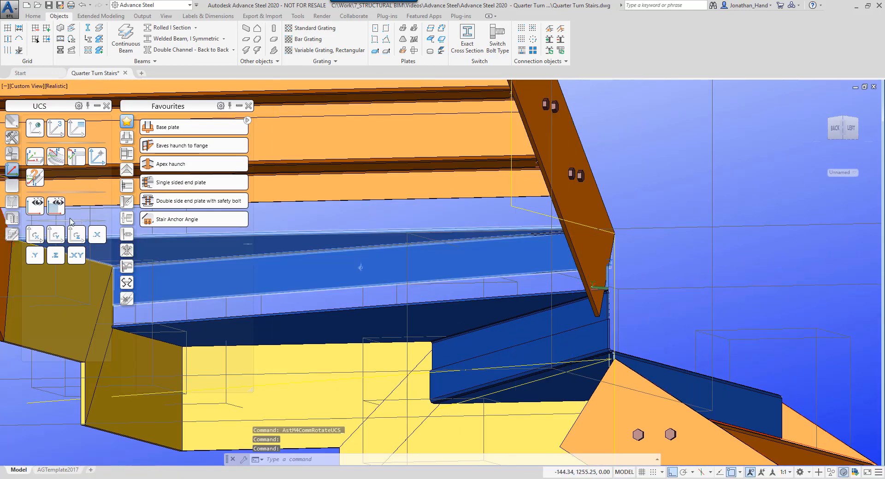
left_click(55, 234)
left_click(54, 234)
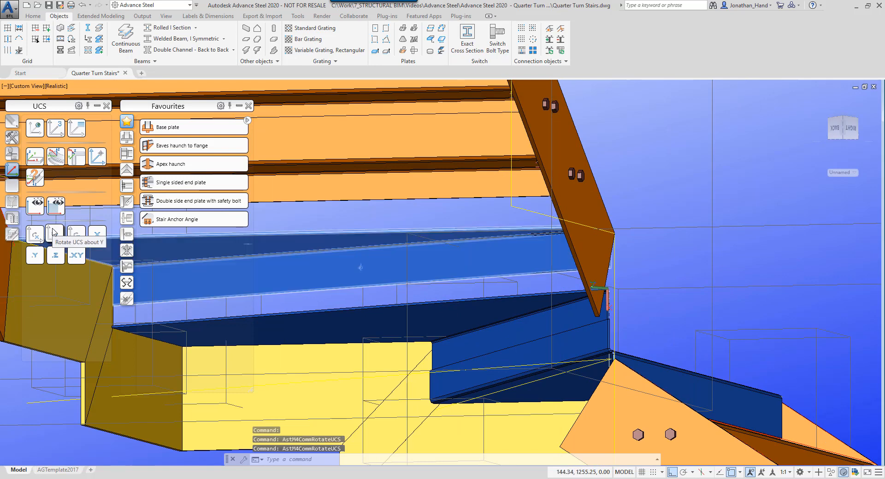
left_click(39, 235)
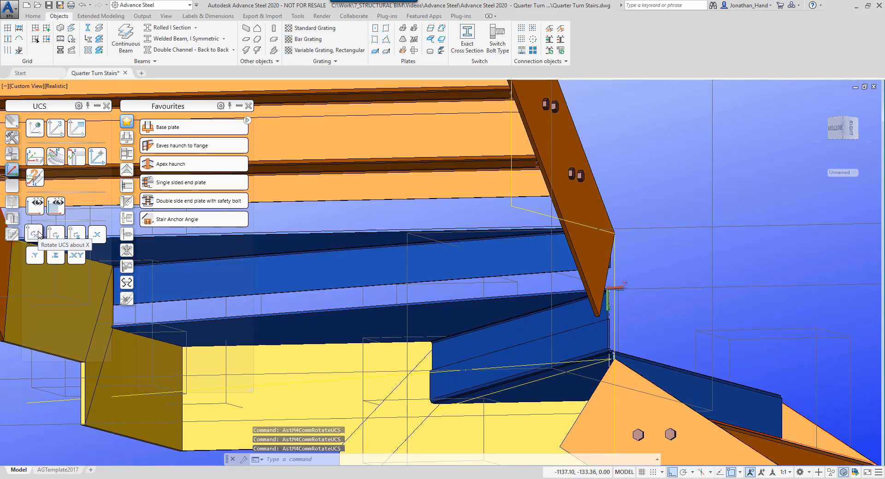
Switch the display to 2D Wireframe and draw a 75 mm vertical line up from the outer end of the middle winder tread's rear edge
scroll(524, 310, "down", 4)
middle_click_drag(524, 311, 595, 299, "shift")
scroll(373, 293, "up", 2)
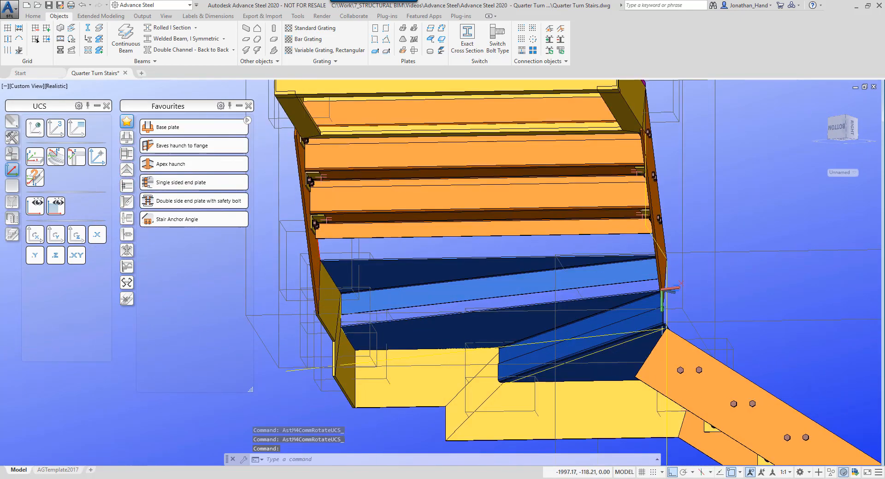
left_click(60, 90)
left_click(87, 103)
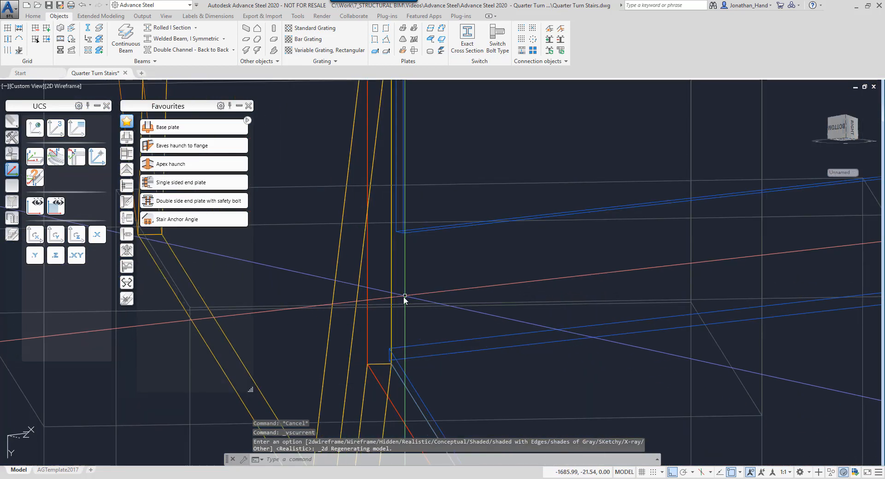
type("l")
key("Return")
left_click(371, 351)
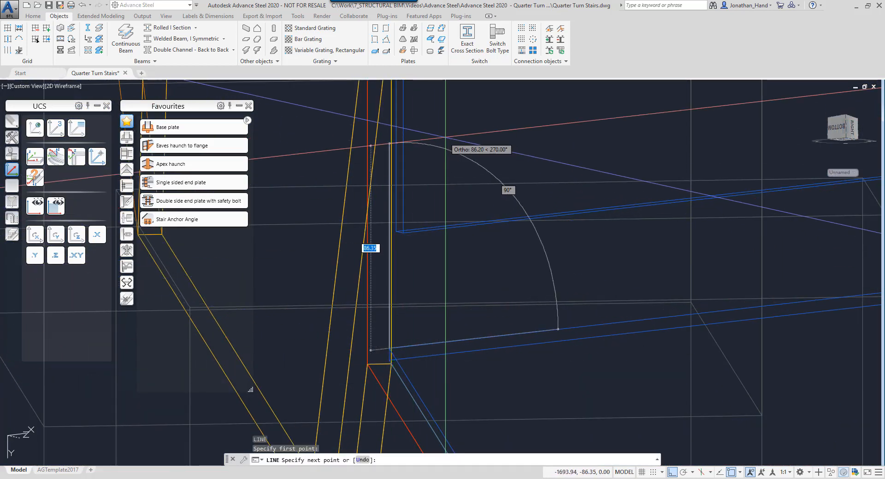
key("Return")
key("Return")
scroll(597, 191, "down", 6)
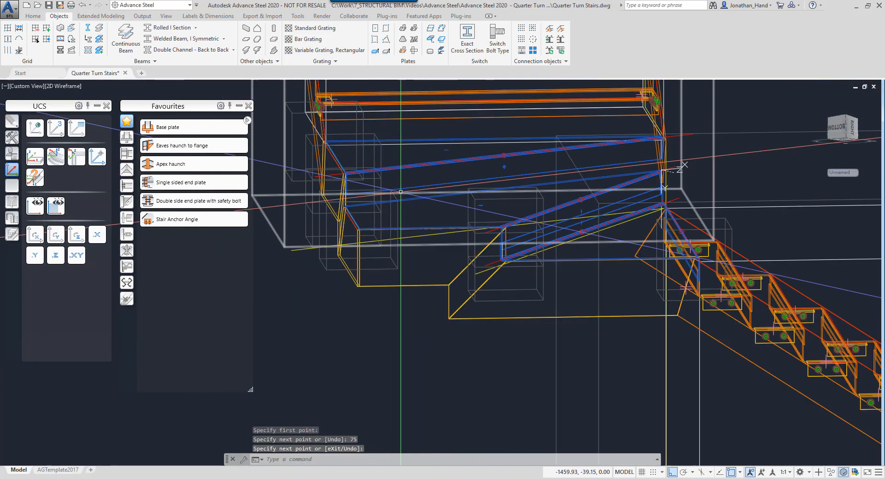
Create a rectangular plate by its diagonal, from the UCS origin to the upper end of the 75 mm line on the middle winder tread's rear edge
scroll(598, 191, "up", 10)
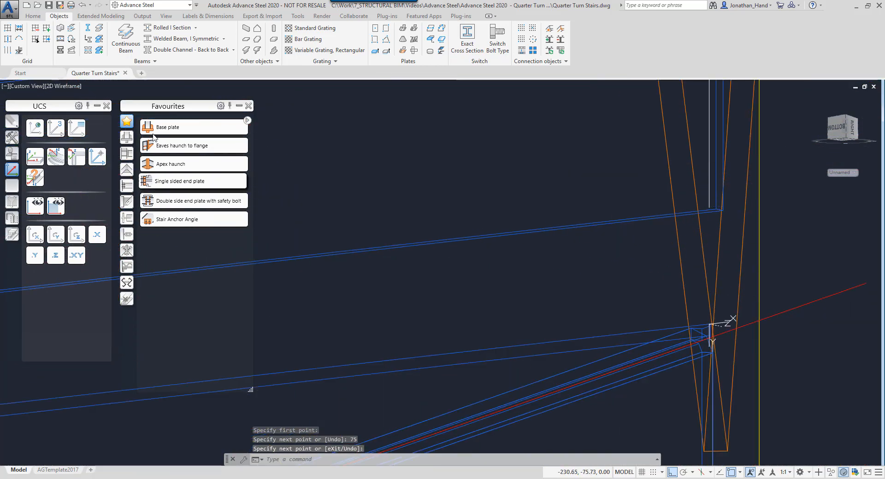
left_click(391, 28)
scroll(733, 311, "up", 5)
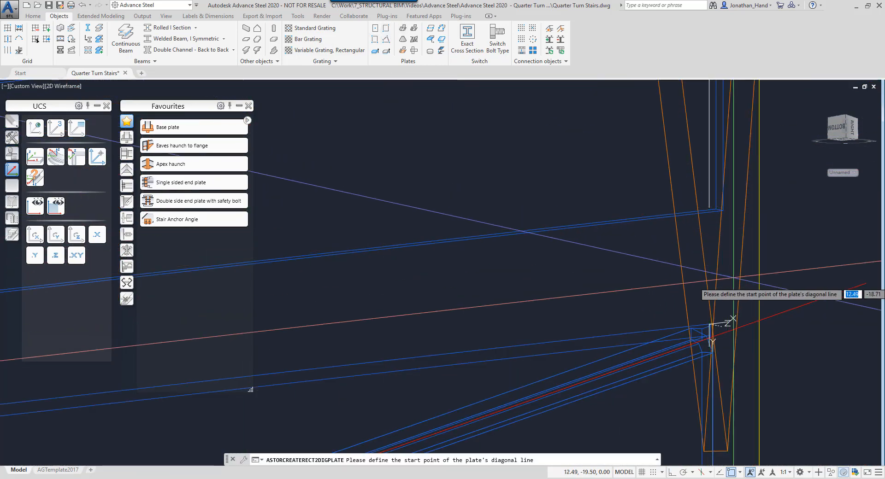
left_click(621, 322)
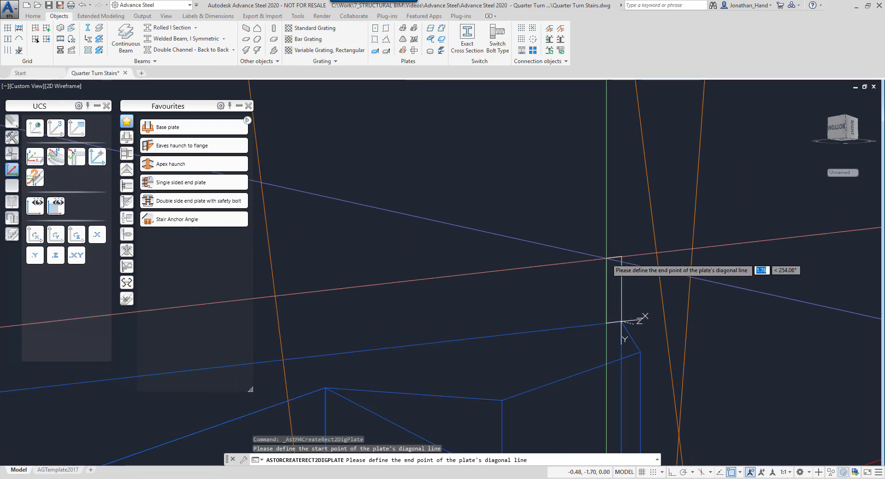
scroll(562, 262, "down", 8)
scroll(553, 276, "up", 10)
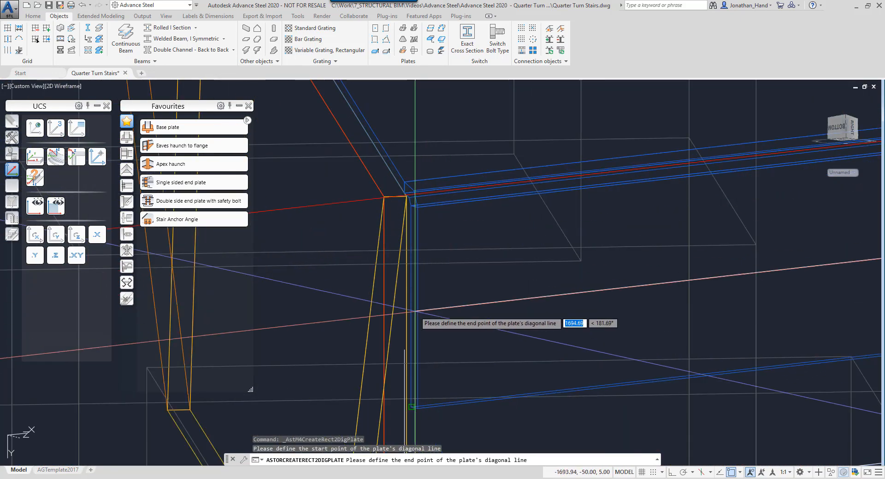
left_click(492, 372)
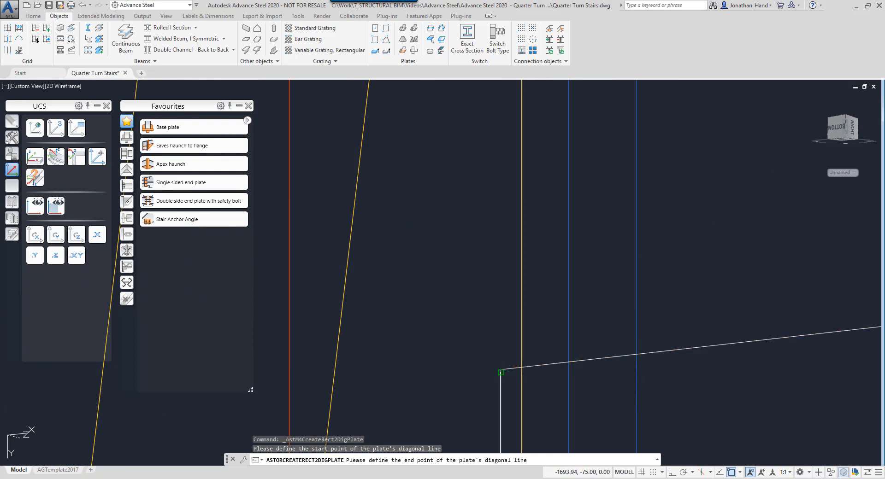
left_click(470, 283)
scroll(691, 240, "down", 6)
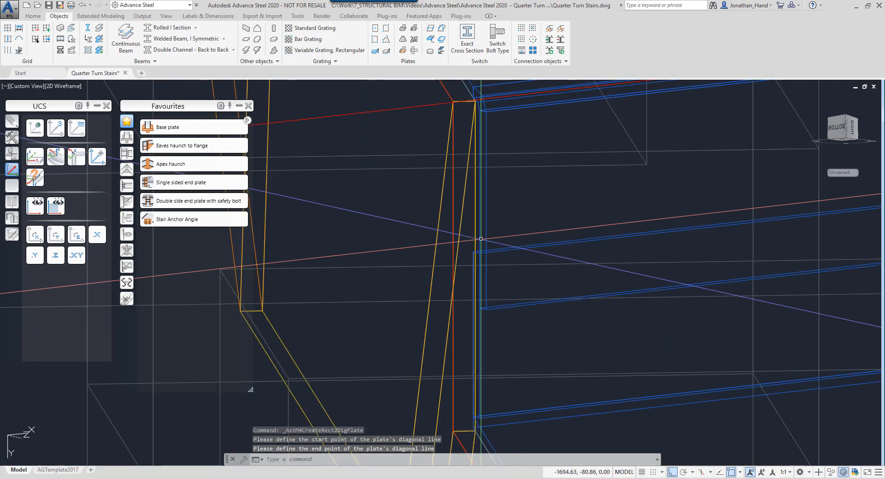
Switch the display to Realistic and examine how the new upstand plate sits between the middle winder tread and the riser above
left_click(72, 90)
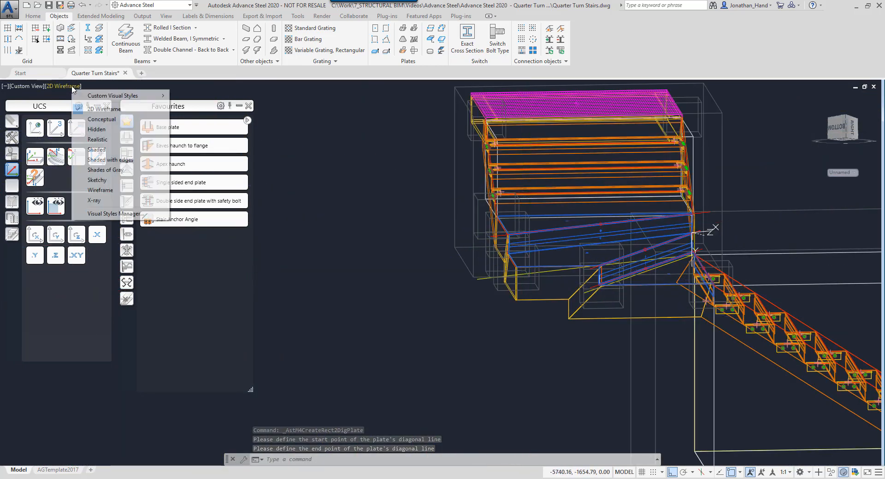
left_click(90, 138)
scroll(683, 226, "up", 2)
scroll(699, 265, "up", 2)
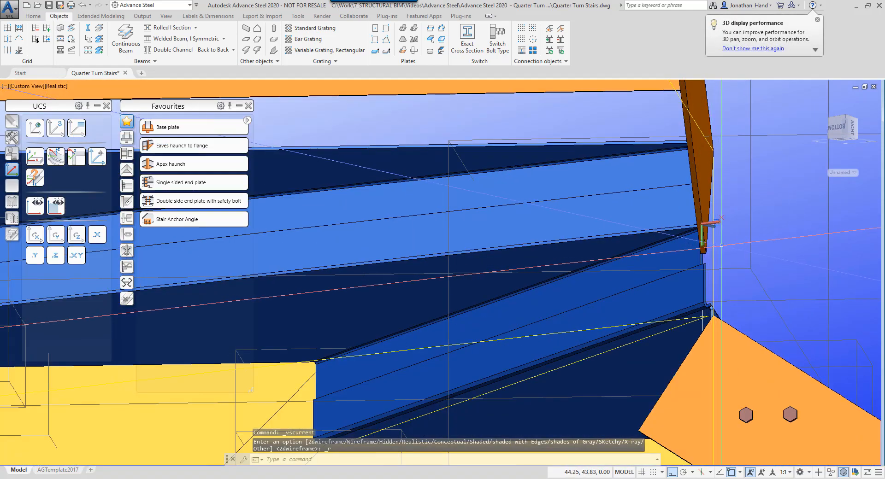
scroll(703, 277, "down", 2)
middle_click_drag(702, 247, 602, 255, "shift")
scroll(601, 255, "up", 8)
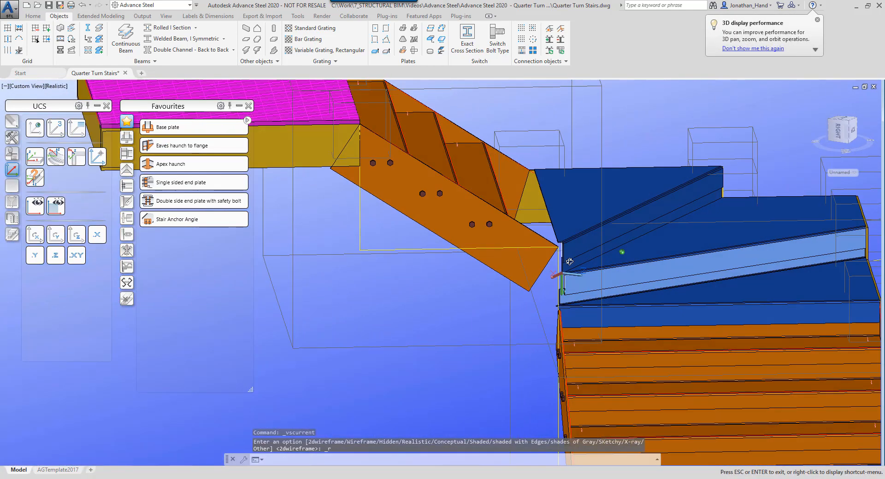
key("Escape")
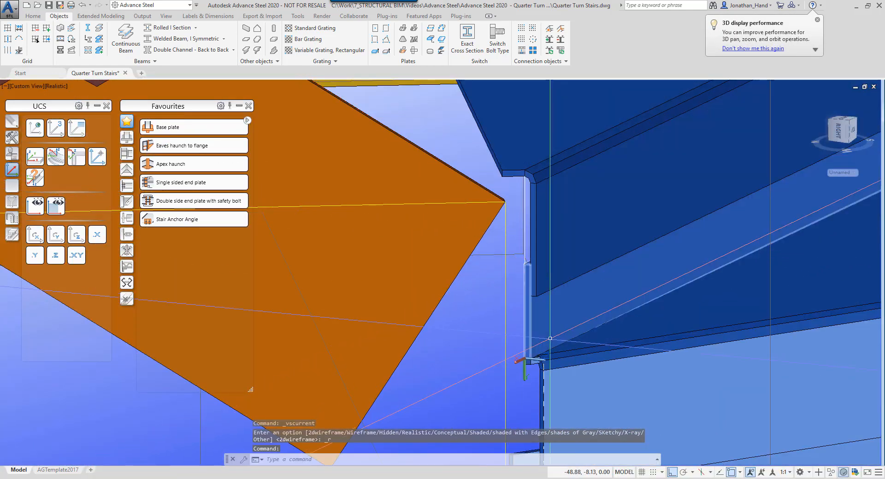
scroll(551, 229, "down", 6)
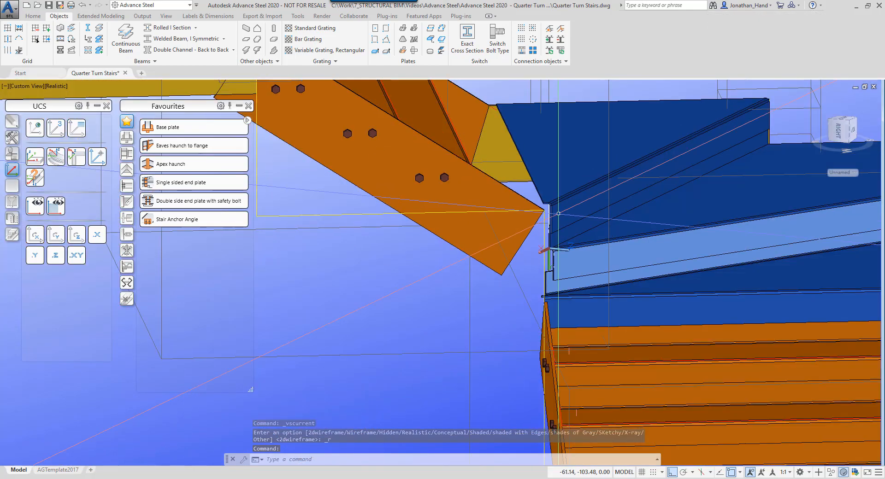
middle_click_drag(550, 229, 685, 214, "shift")
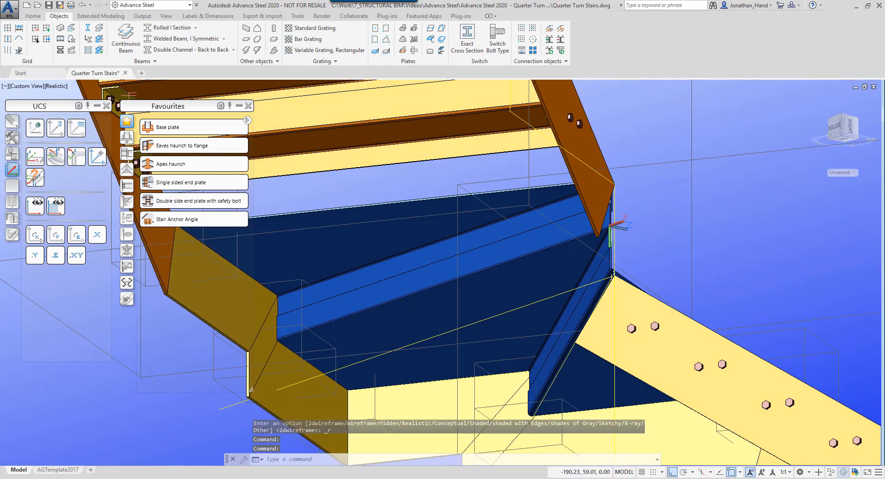
Connect the rear upstand plate to the middle winder tread as a folded plate, keeping the default fold settings
scroll(505, 290, "up", 5)
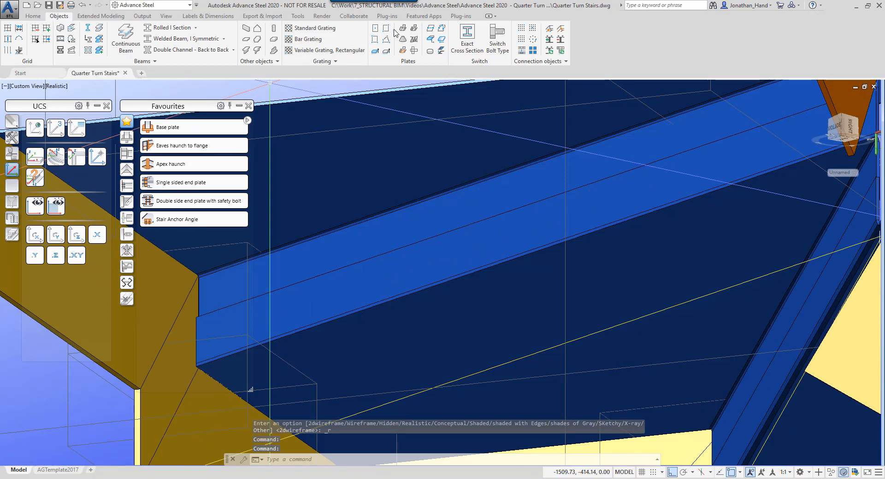
left_click(403, 29)
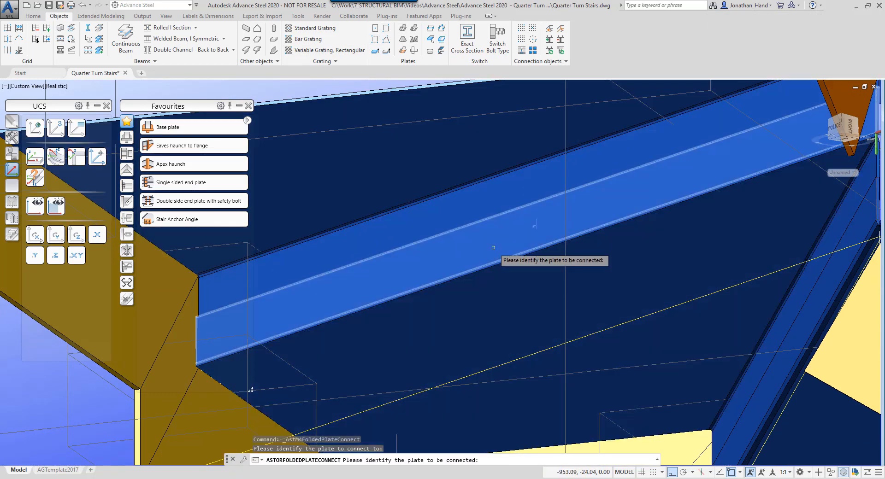
left_click(493, 248)
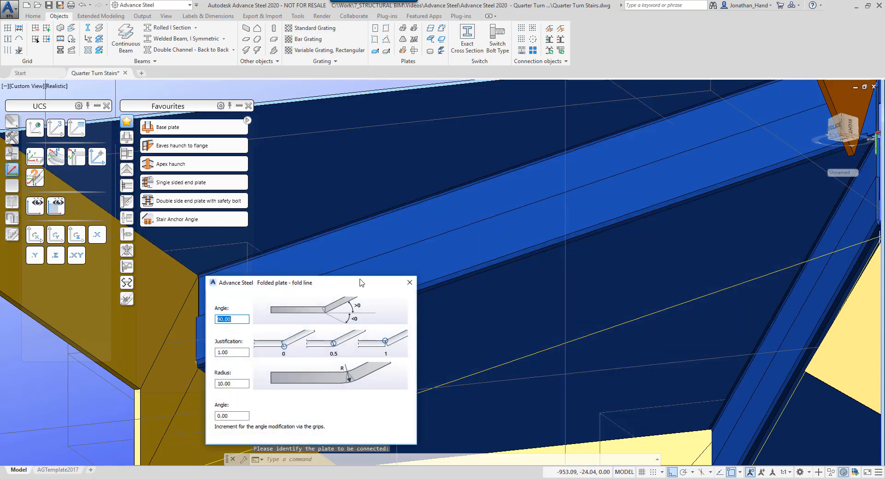
left_click(408, 285)
scroll(514, 290, "down", 5)
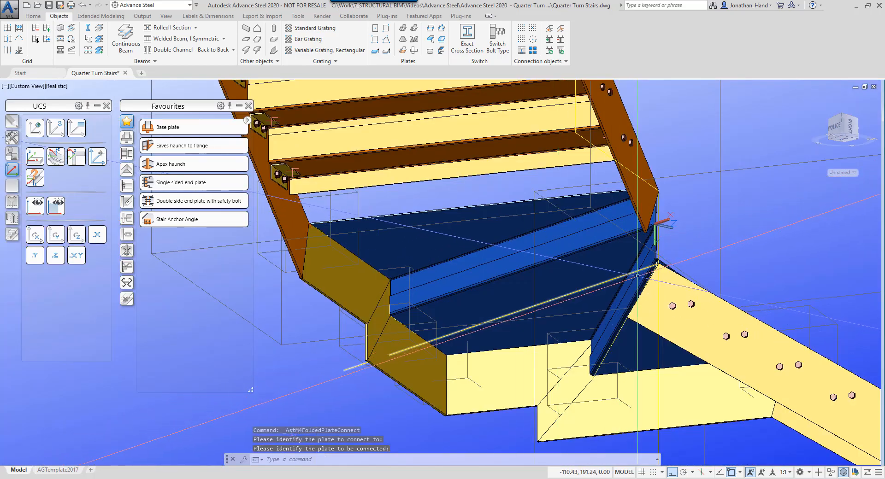
Open the joint properties of the lower stair flight from its bottom tread, clear of the steps in view
middle_click_drag(591, 286, 415, 328, "shift")
scroll(431, 325, "down", 6)
middle_click_drag(371, 394, 398, 340)
scroll(397, 340, "up", 6)
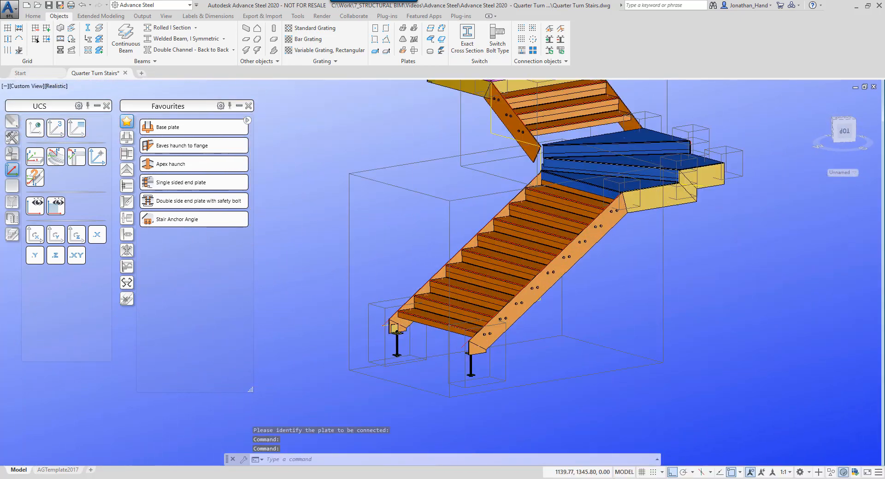
scroll(397, 340, "down", 4)
scroll(411, 296, "up", 2)
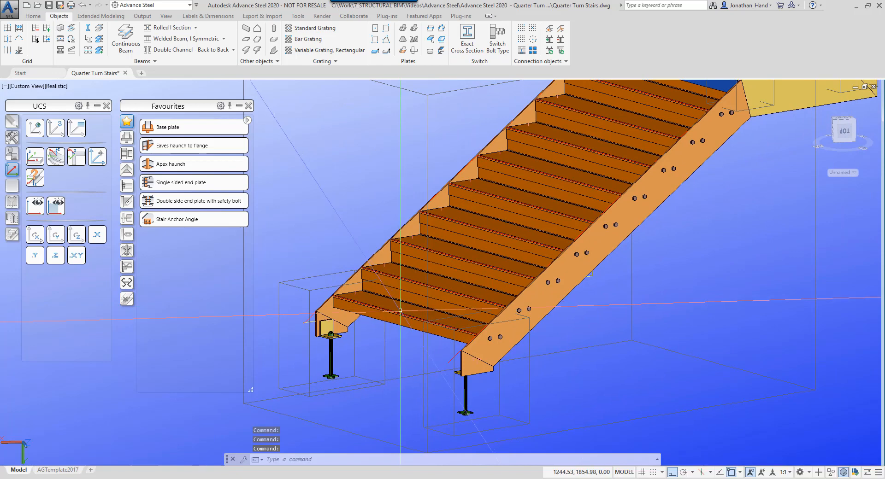
left_click(403, 311)
right_click(379, 310)
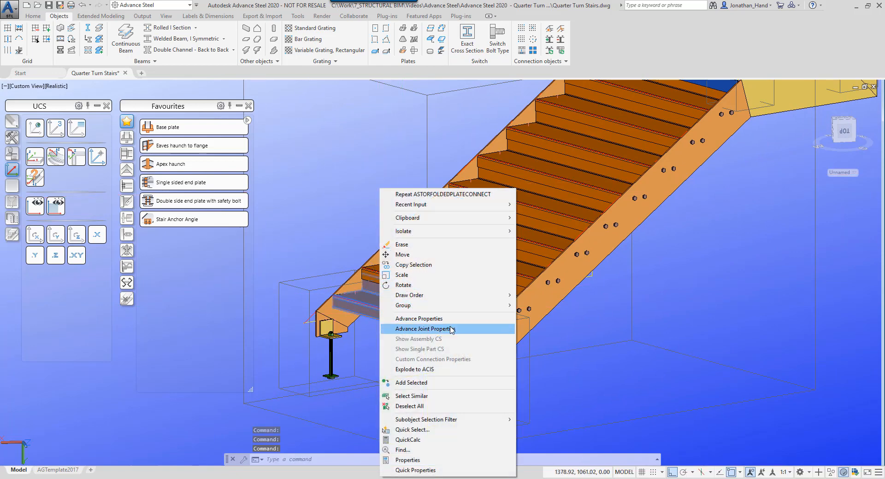
left_click(453, 330)
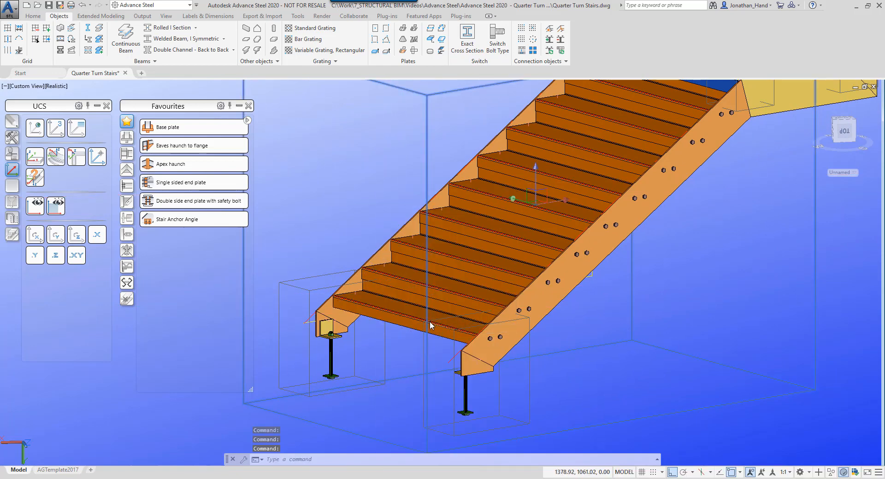
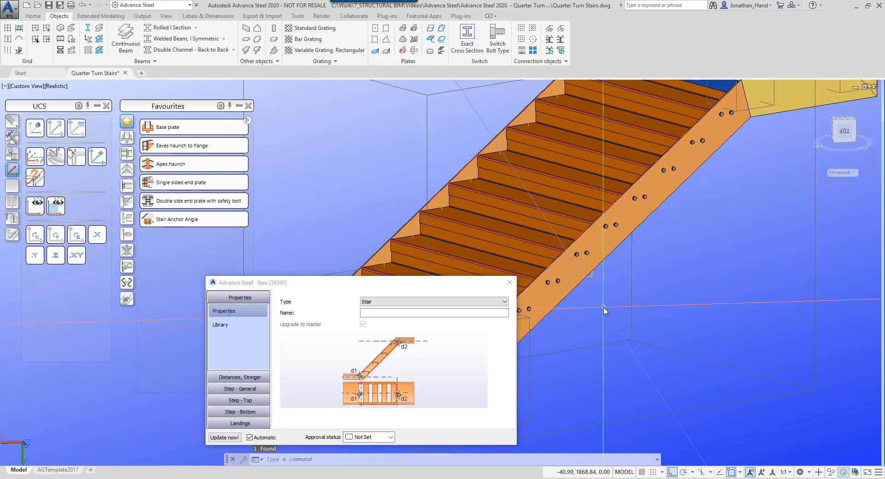
left_click_drag(449, 283, 729, 208)
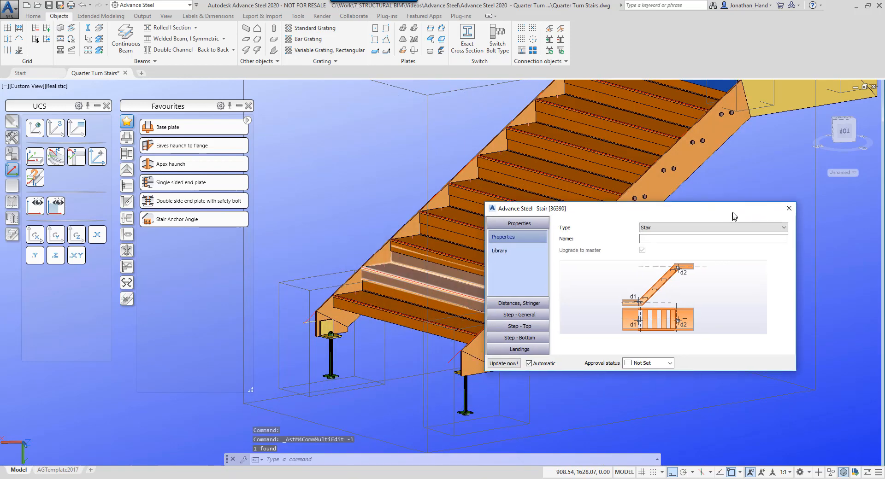
Make the lower flight's bottom step independent of the other steps and set its tread front length to 150 mm
left_click(532, 338)
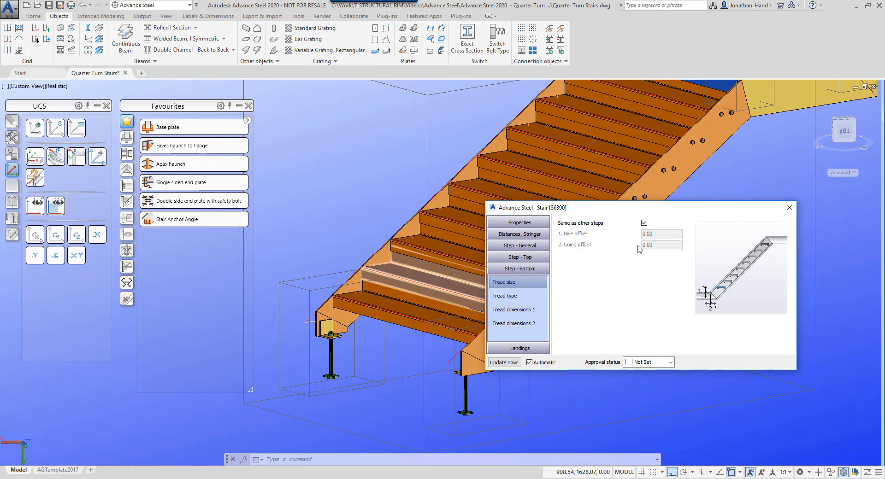
left_click(644, 223)
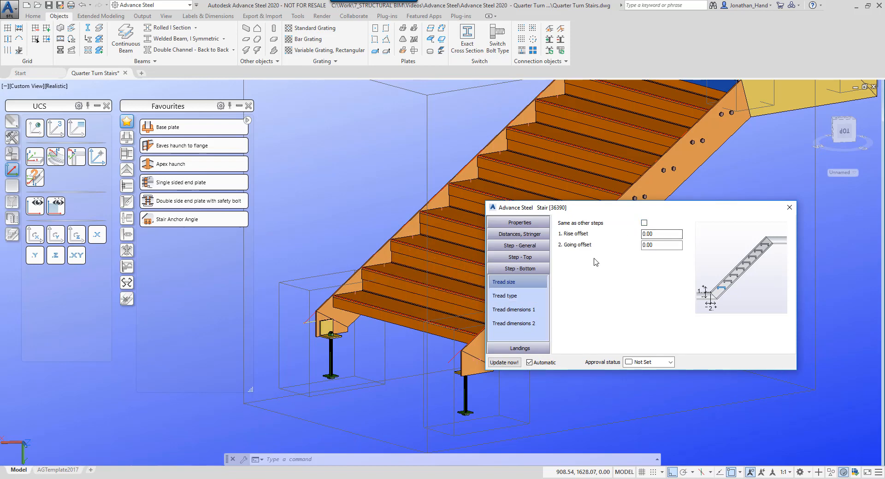
left_click(527, 314)
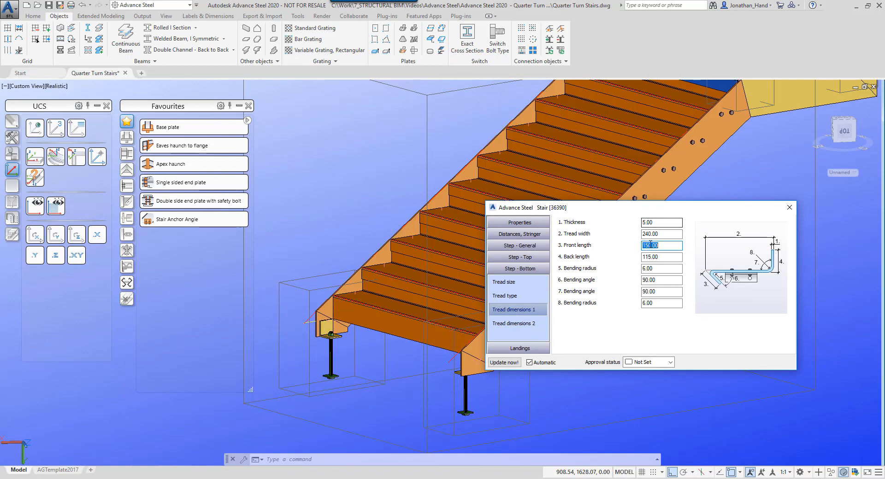
left_click(788, 209)
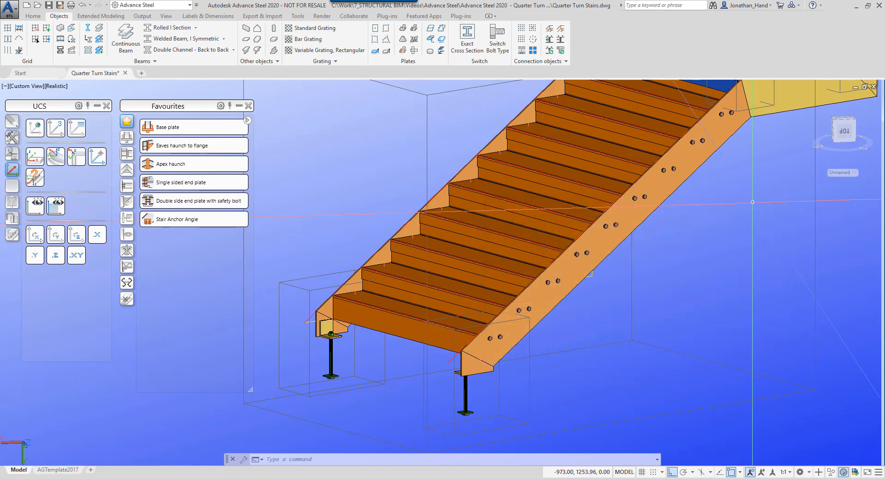
Open the joint properties of the upper stair flight from its lowest tread
middle_click_drag(753, 201, 592, 356)
middle_click_drag(614, 195, 592, 284)
middle_click_drag(530, 253, 595, 315)
scroll(539, 250, "up", 2)
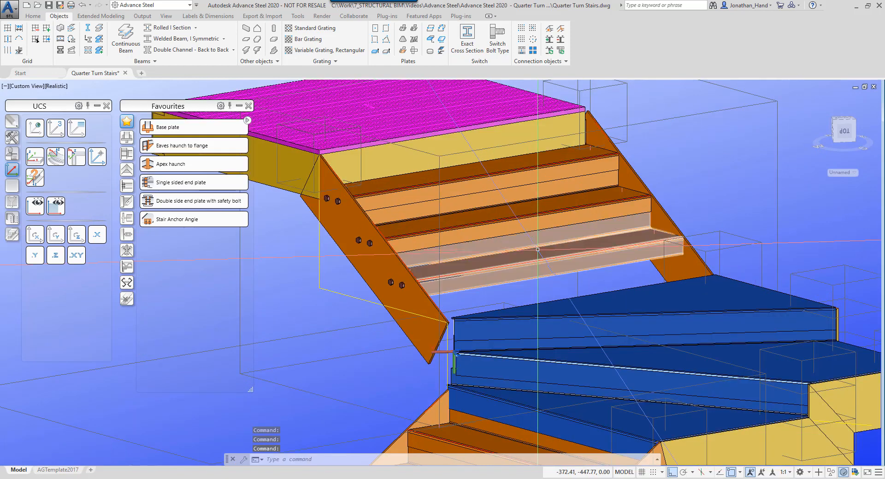
left_click(553, 259)
right_click(706, 120)
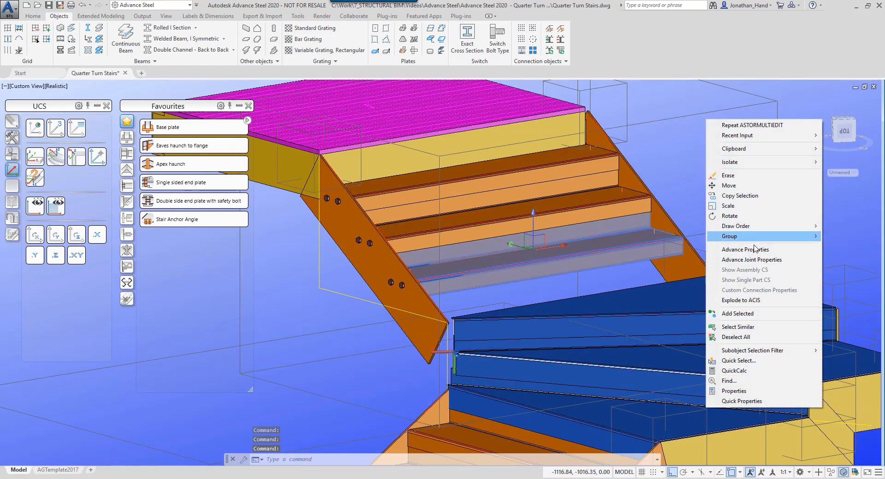
left_click(751, 260)
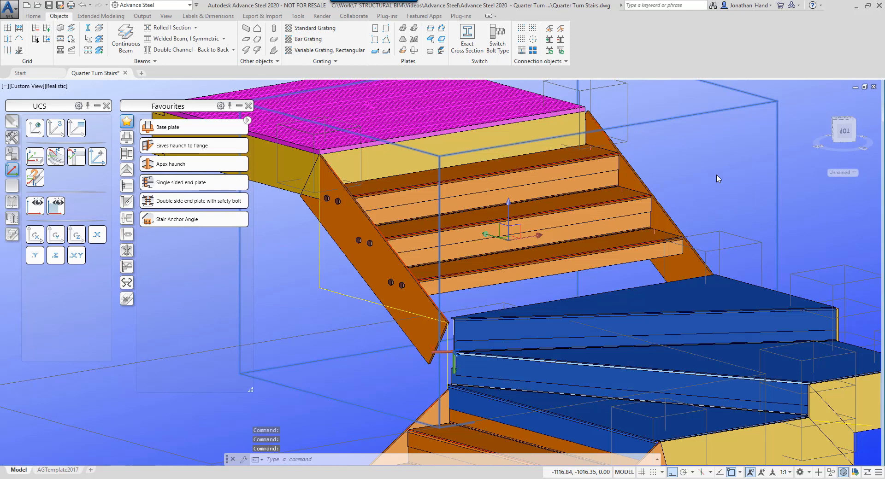
double_click(718, 179)
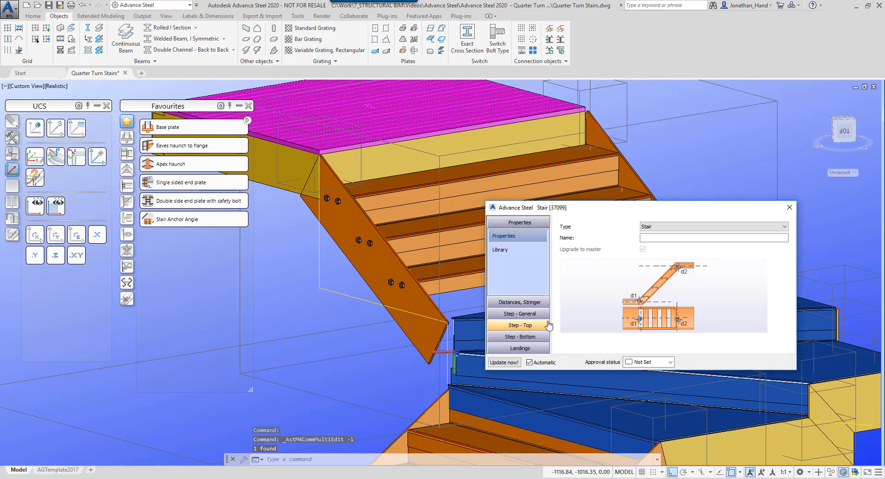
Make the upper flight's bottom step independent of the other steps and set its tread front length to 150 mm
left_click(535, 337)
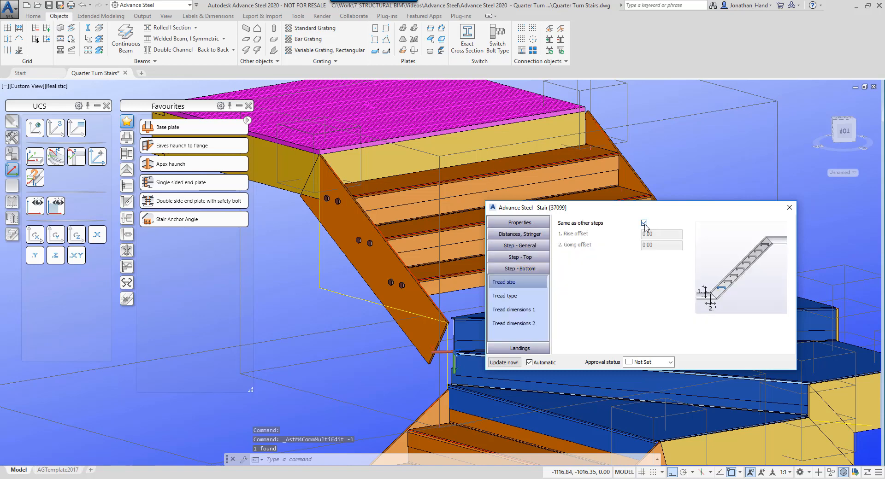
left_click(644, 223)
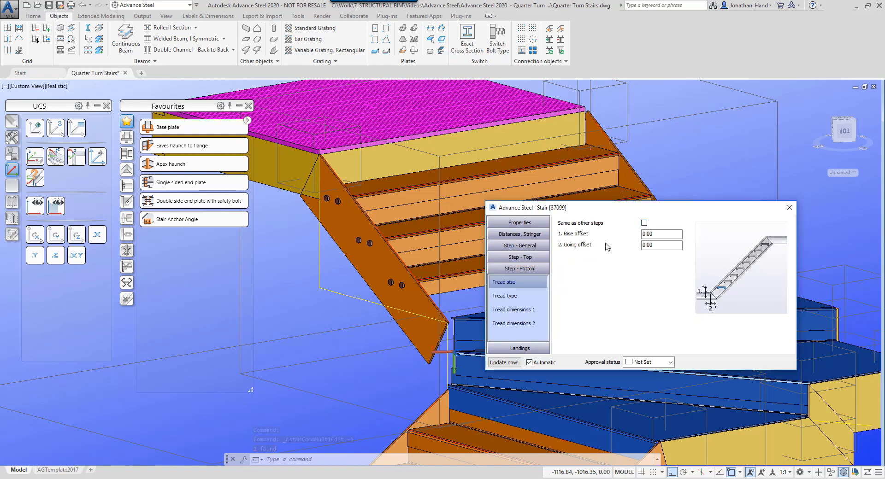
left_click(531, 299)
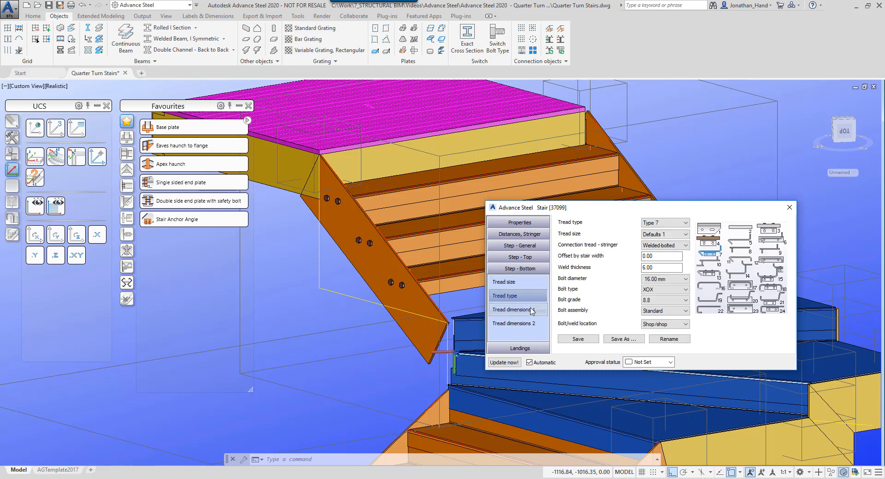
left_click(536, 310)
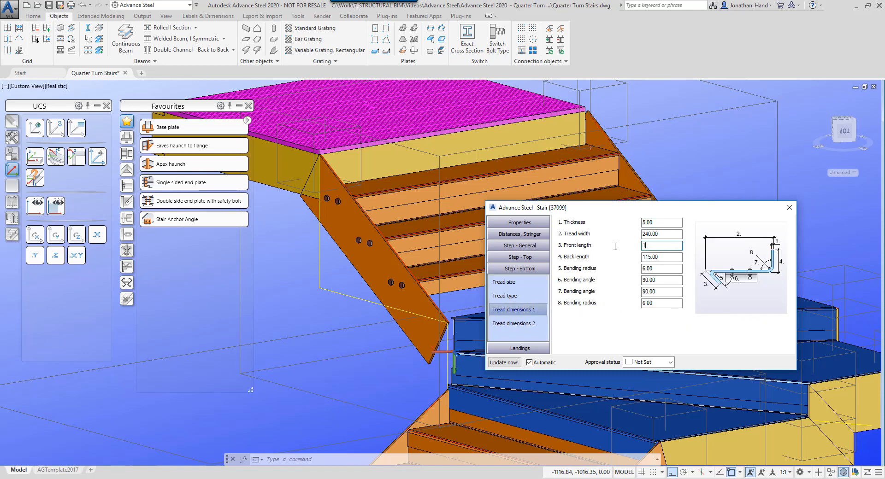
key("Return")
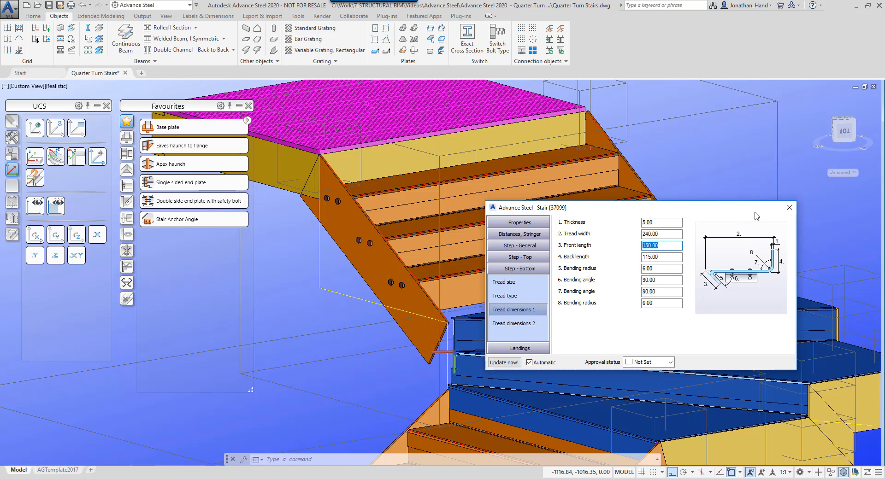
Close the stair joint properties and reset the UCS to World at the inner corner between the two flights
left_click(788, 208)
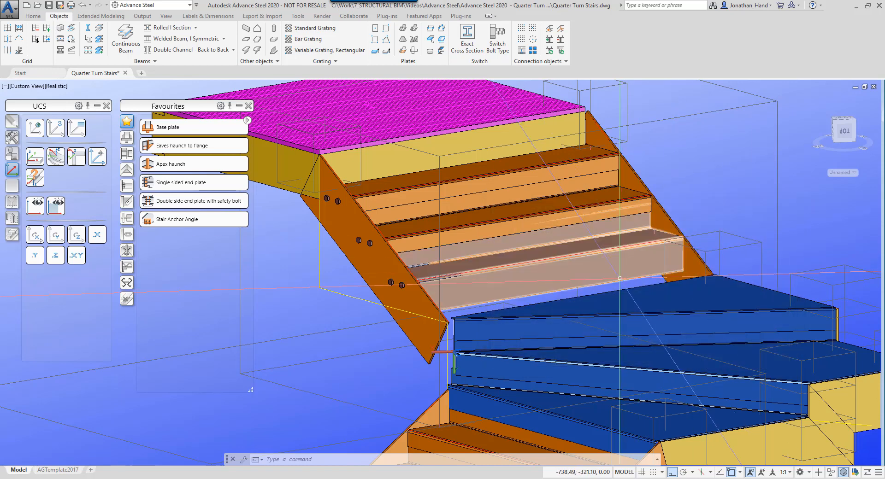
scroll(488, 309, "up", 5)
scroll(488, 310, "down", 5)
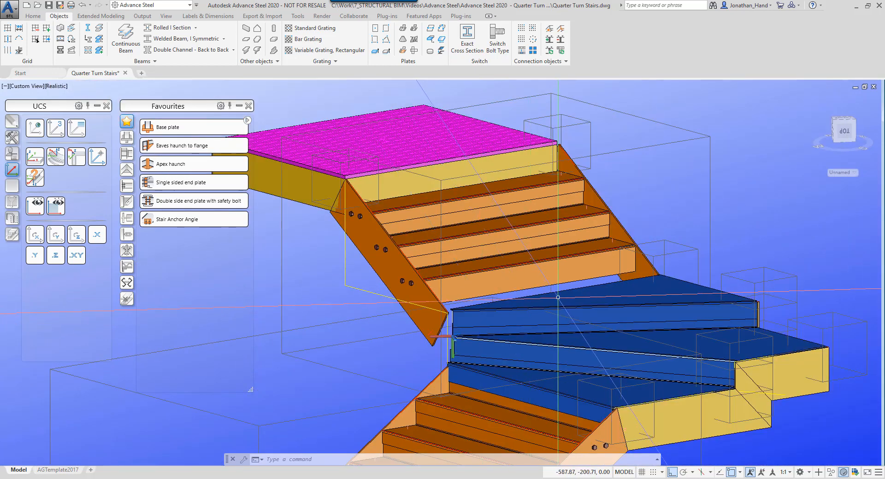
middle_click_drag(488, 309, 682, 308, "shift")
middle_click_drag(677, 338, 655, 290)
scroll(520, 341, "up", 6)
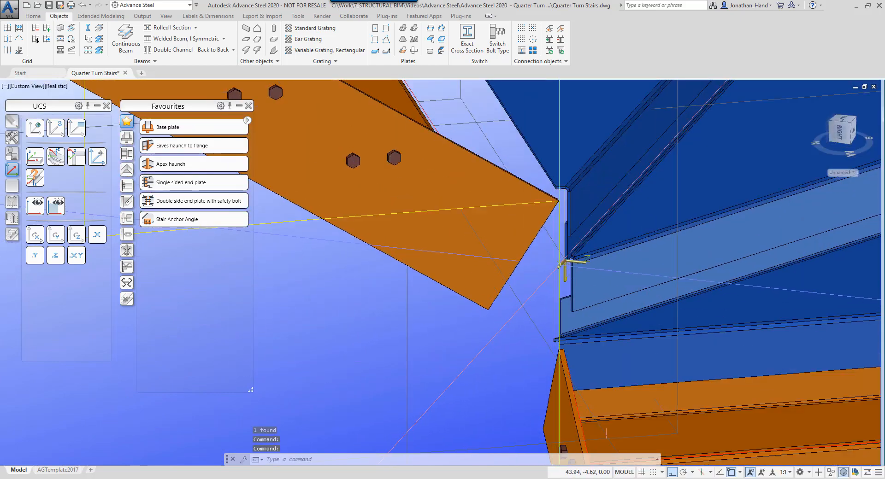
left_click(35, 128)
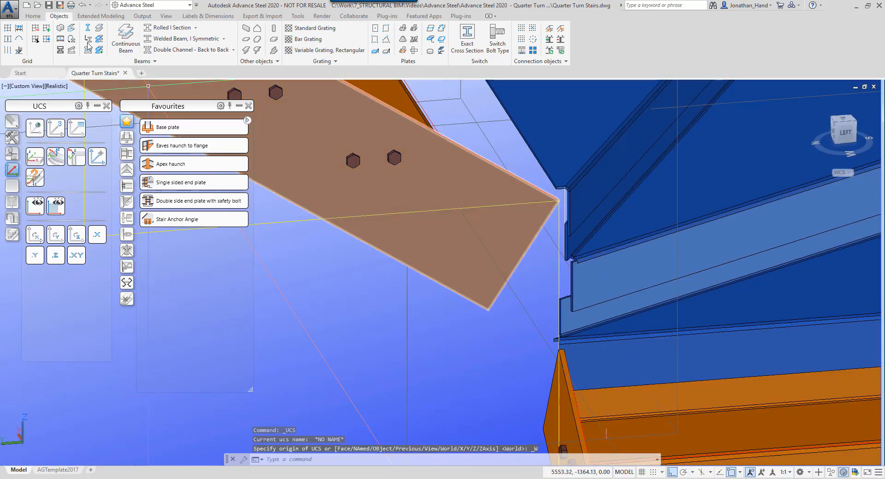
Create a vertical square/rectangular hollow section from the upper inner stringer's lower tip to the top end of the lower flight's inner stringer
left_click(28, 17)
left_click(143, 46)
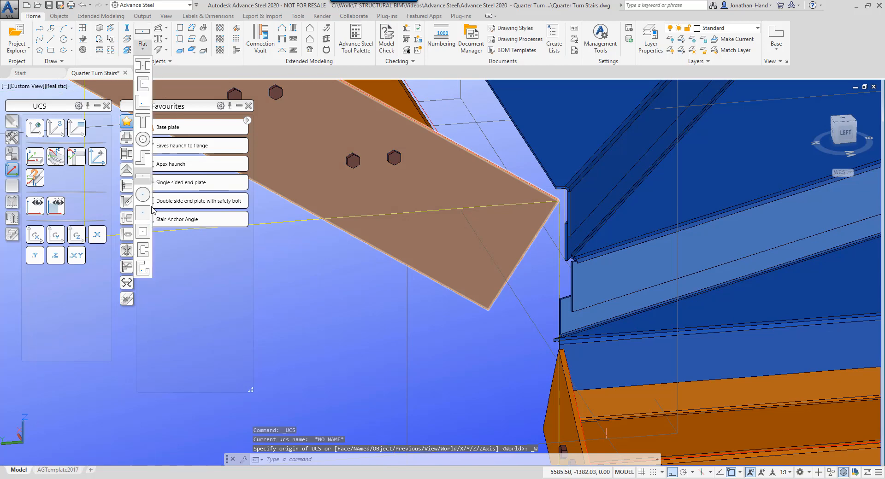
left_click(142, 232)
scroll(553, 198, "up", 5)
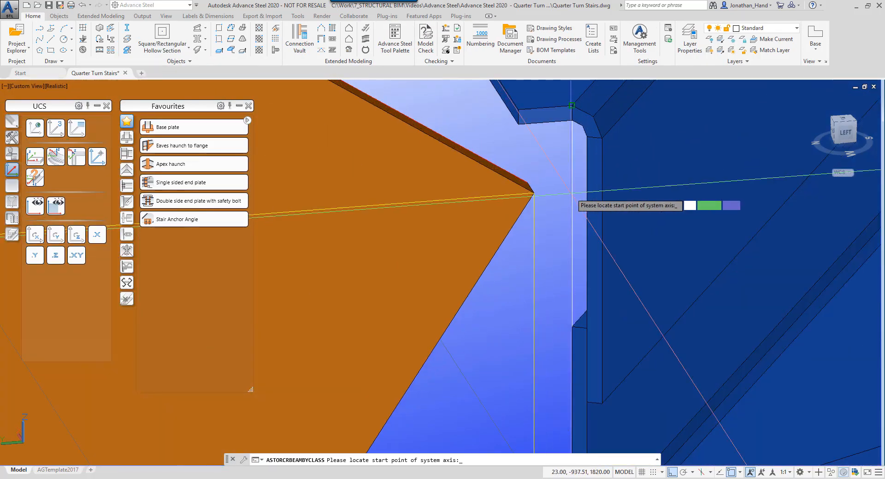
left_click(534, 192)
scroll(535, 198, "up", 4)
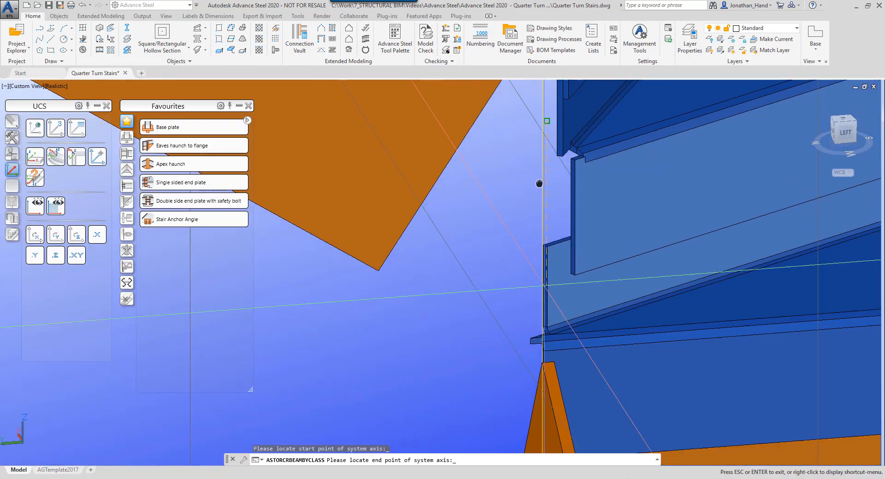
scroll(542, 346, "up", 4)
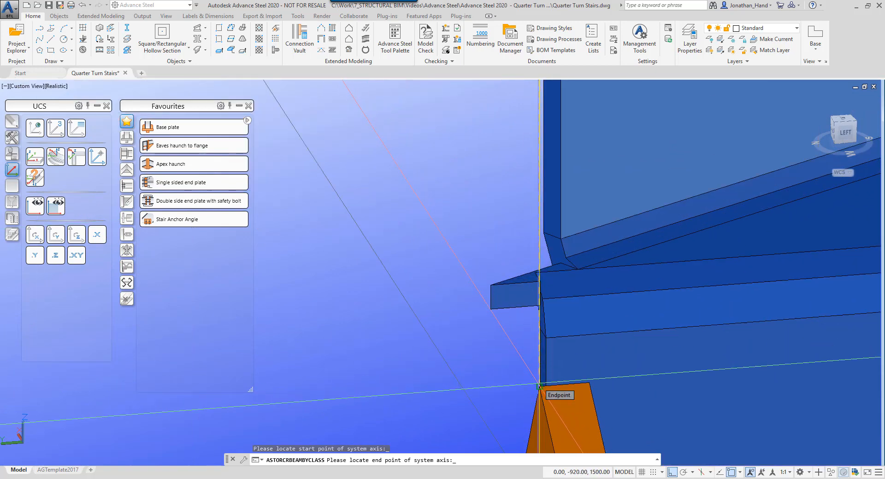
scroll(538, 384, "up", 1)
left_click(543, 390)
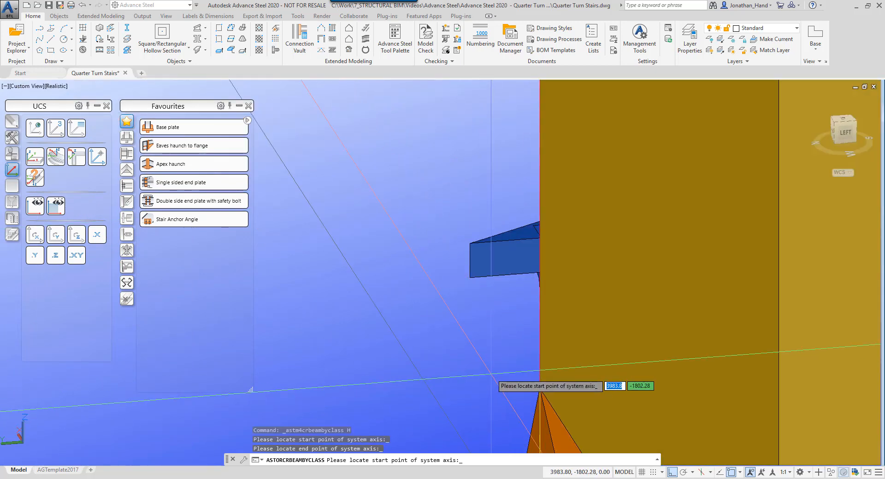
Change the new post's section to UK Square Hollow Section SHS100X5 and centre the profile on its axis
scroll(492, 375, "down", 7)
scroll(493, 377, "down", 3)
middle_click_drag(654, 297, 590, 276, "shift")
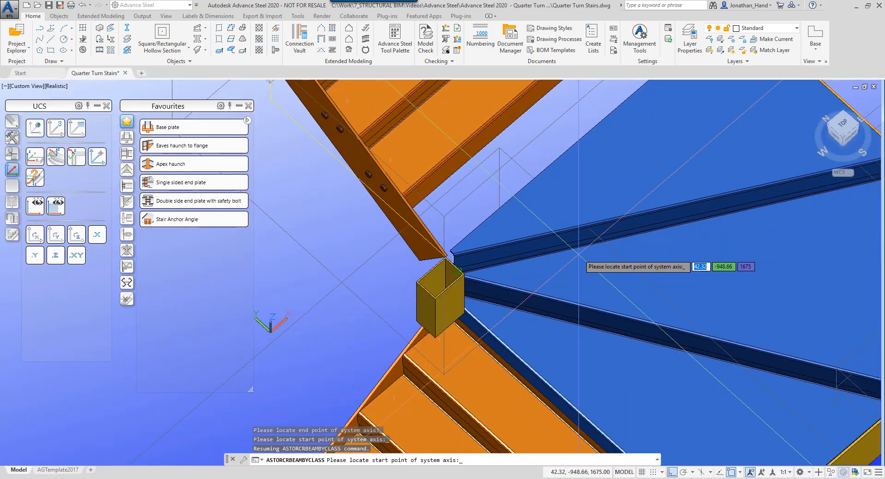
key("Return")
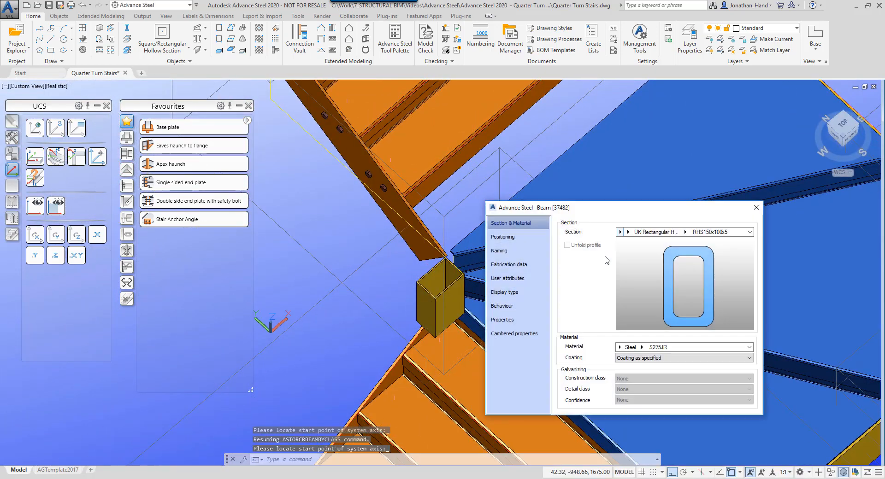
left_click(620, 232)
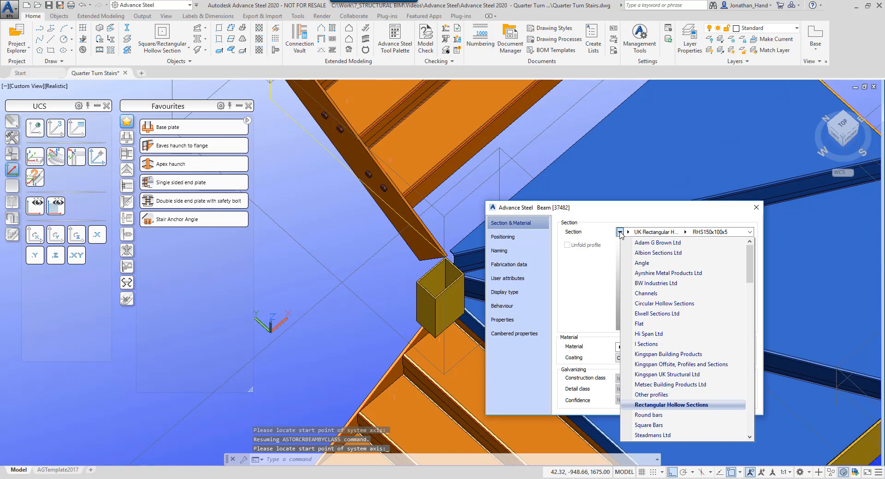
left_click(660, 405)
left_click(628, 232)
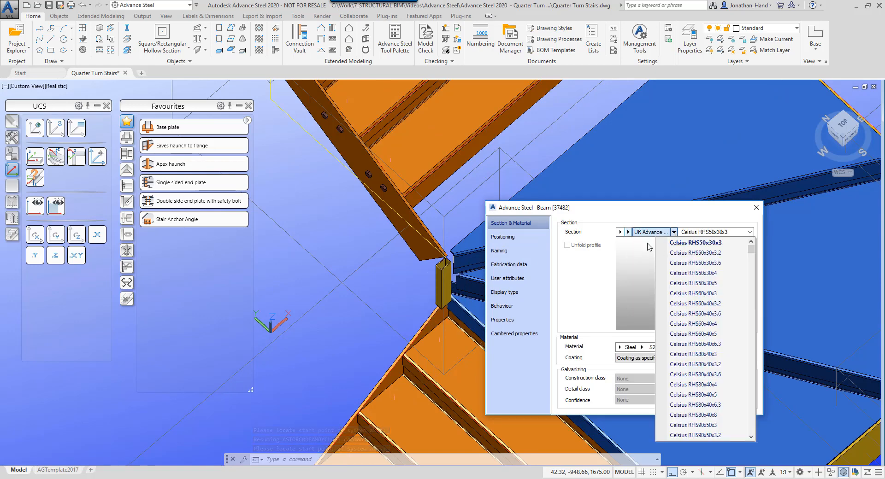
left_click(627, 233)
left_click(633, 281)
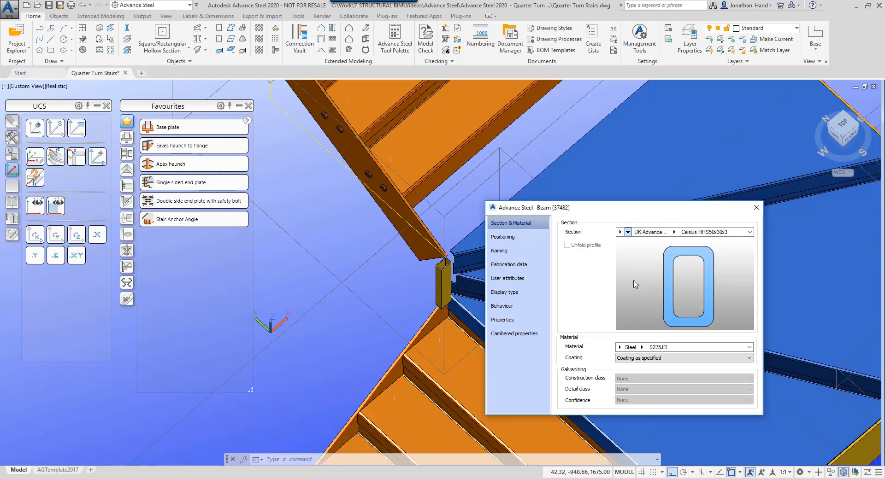
left_click(692, 233)
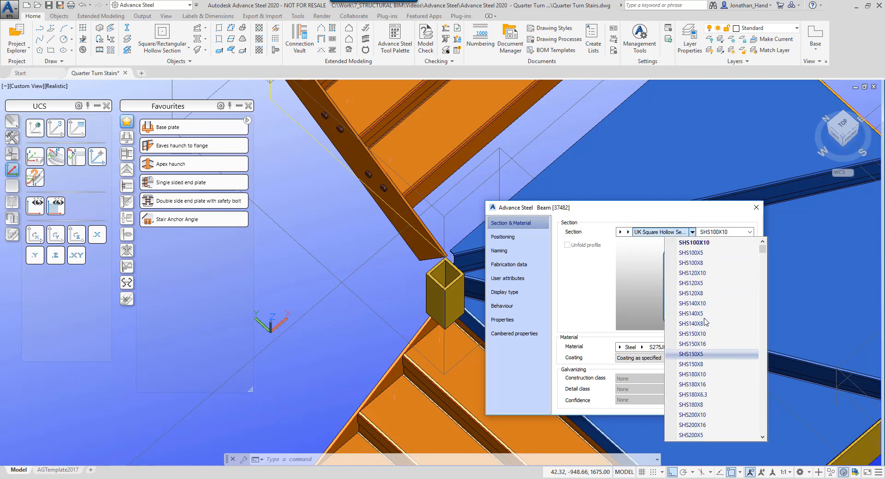
left_click(705, 254)
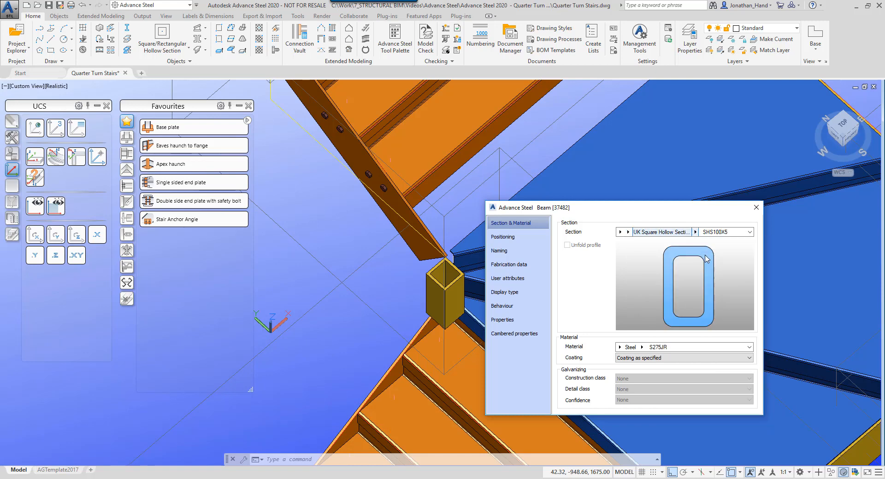
left_click(524, 239)
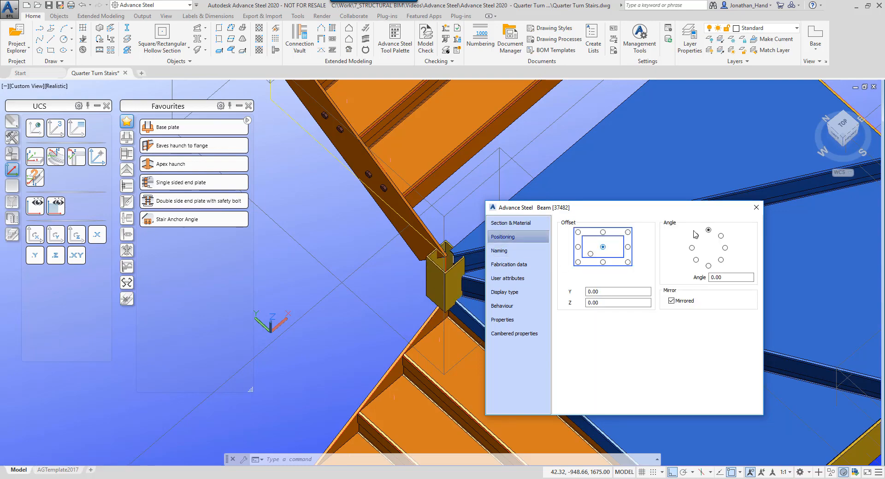
left_click(756, 209)
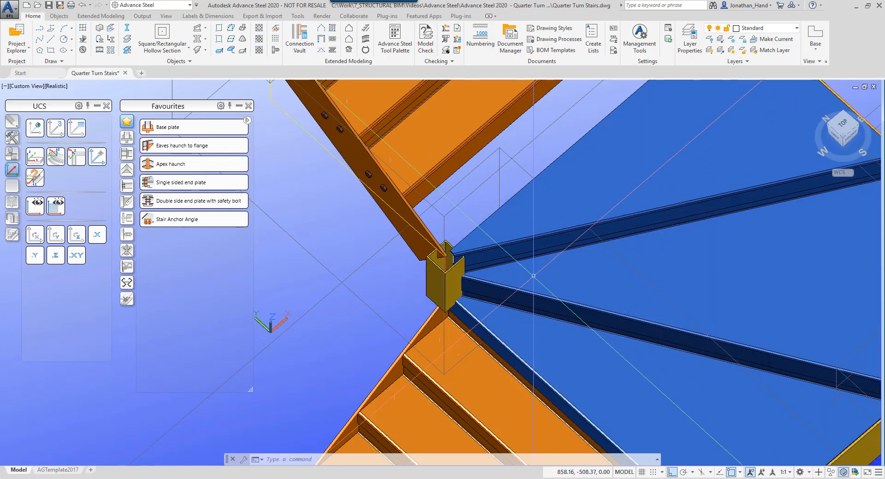
Try to stretch the post's lower end downwards past the lower flight's stringer
middle_click_drag(533, 275, 421, 279, "shift")
left_click(418, 279)
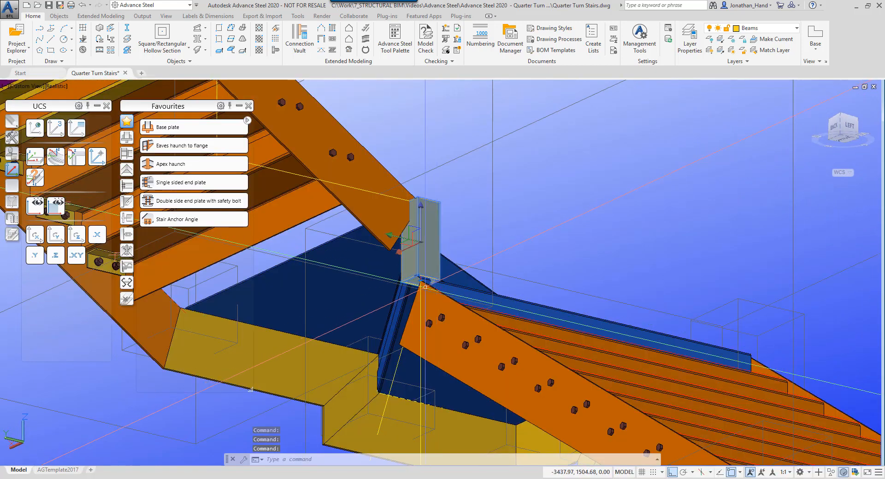
left_click(421, 279)
middle_click_drag(425, 359, 422, 292, "shift")
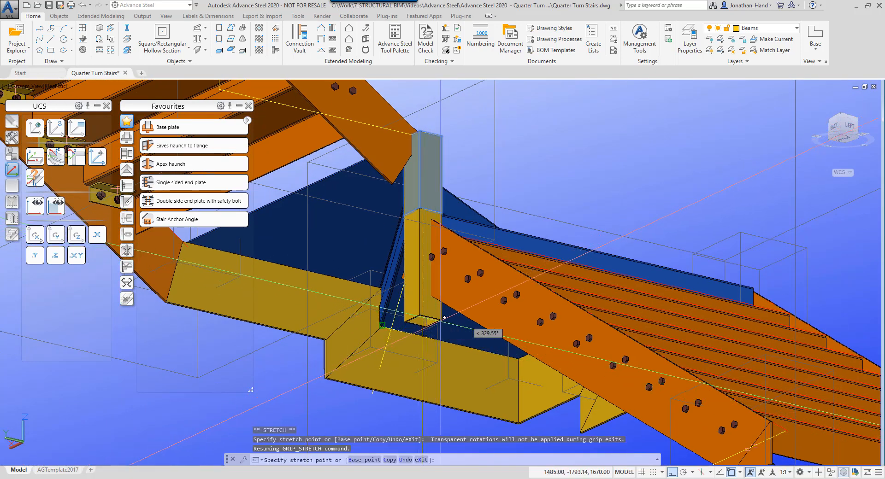
left_click(436, 327)
key("ctrl+z")
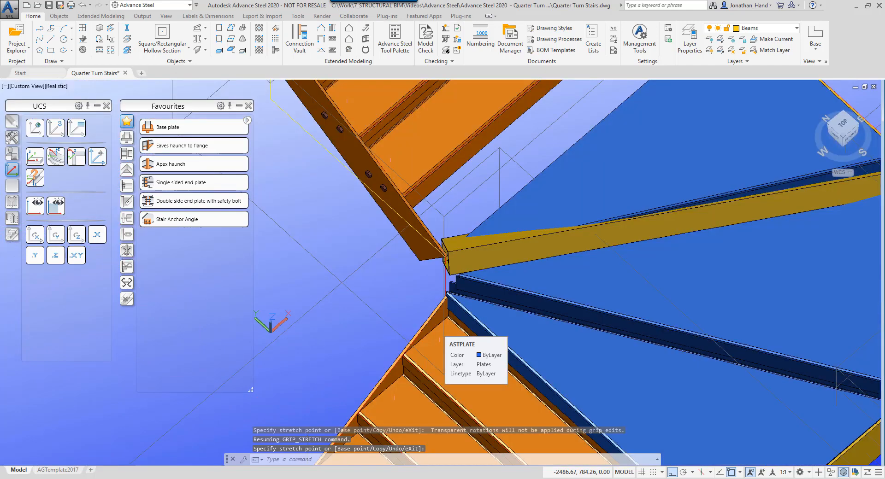
With object snap off, stretch the post's lower end straight down by about 474 mm
scroll(438, 325, "down", 3)
middle_click_drag(501, 287, 514, 258, "shift")
scroll(498, 244, "up", 6)
left_click(498, 244)
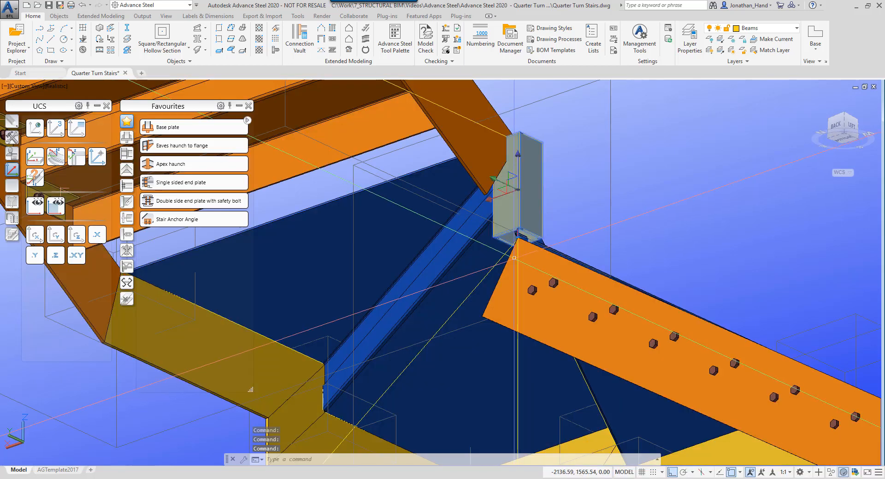
left_click(518, 232)
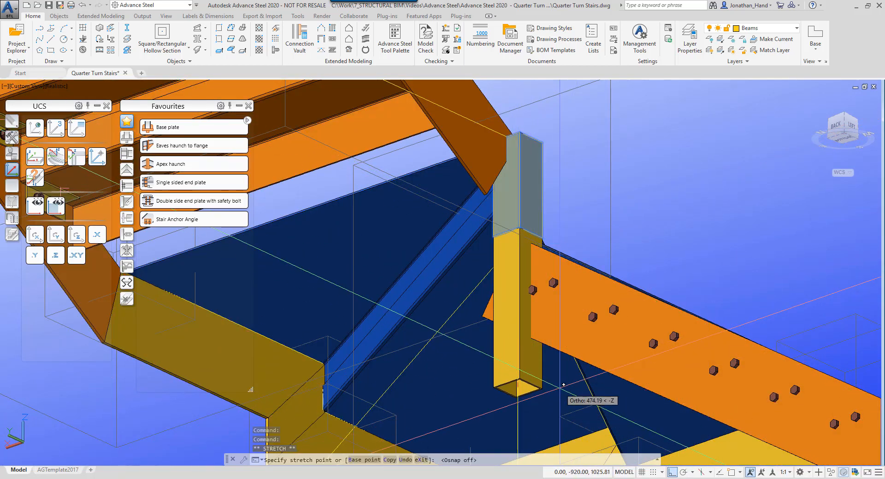
scroll(548, 378, "down", 5)
middle_click_drag(601, 326, 561, 344, "shift")
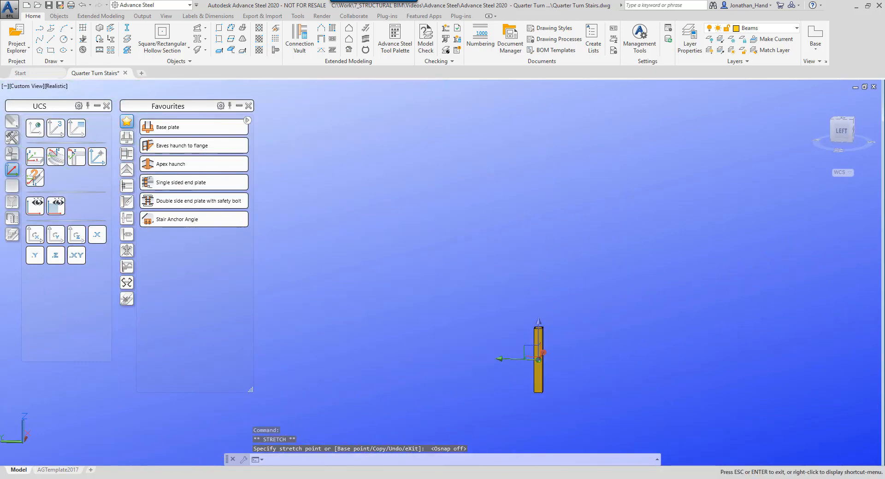
scroll(541, 338, "up", 7)
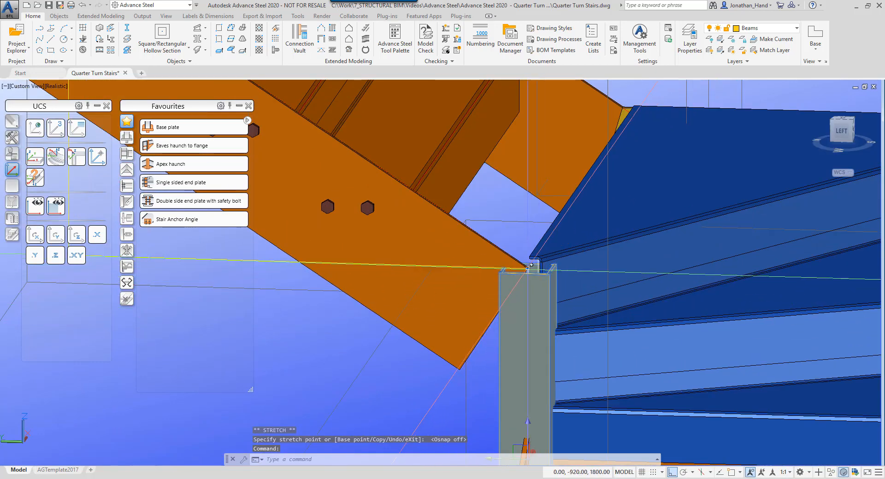
scroll(531, 268, "down", 5)
middle_click_drag(526, 277, 671, 348, "shift")
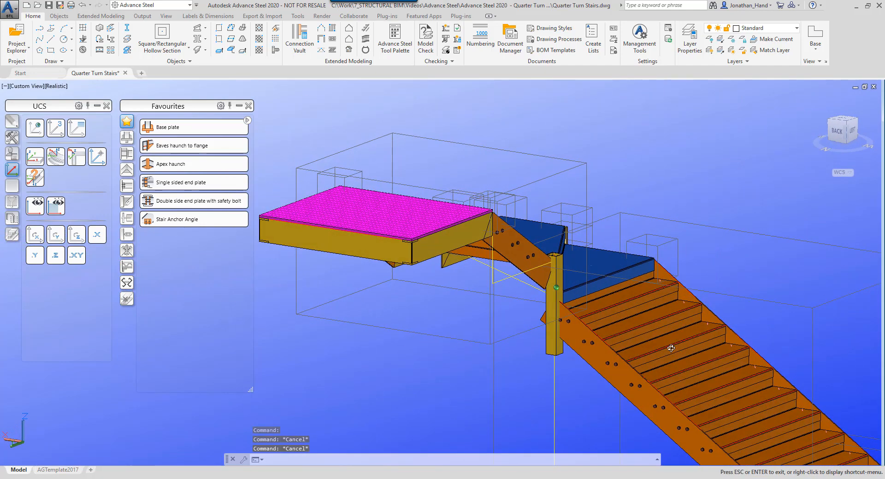
Move the post horizontally by 15 mm
scroll(554, 397, "up", 7)
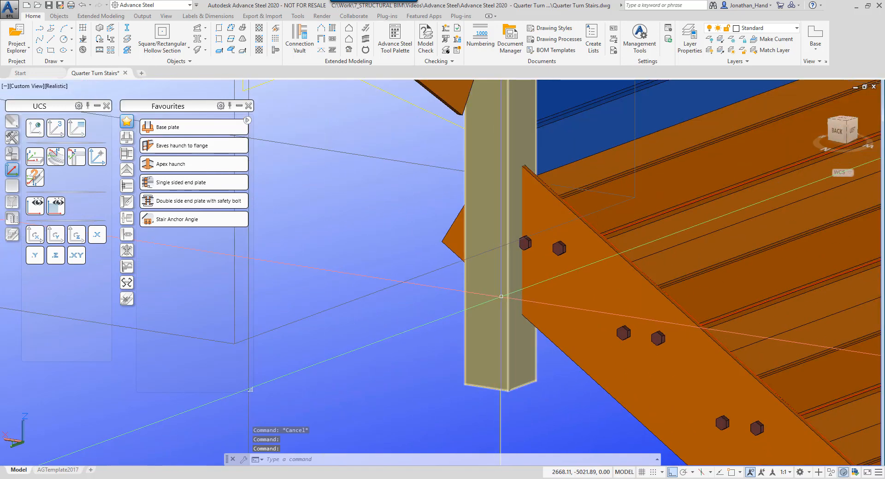
scroll(589, 289, "down", 10)
scroll(538, 343, "up", 10)
type("m")
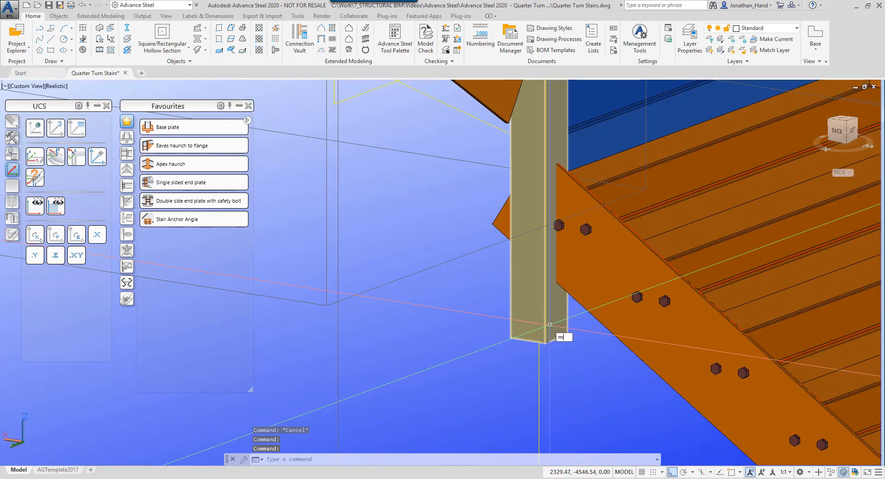
key("Return")
left_click(526, 334)
key("Return")
left_click(511, 364)
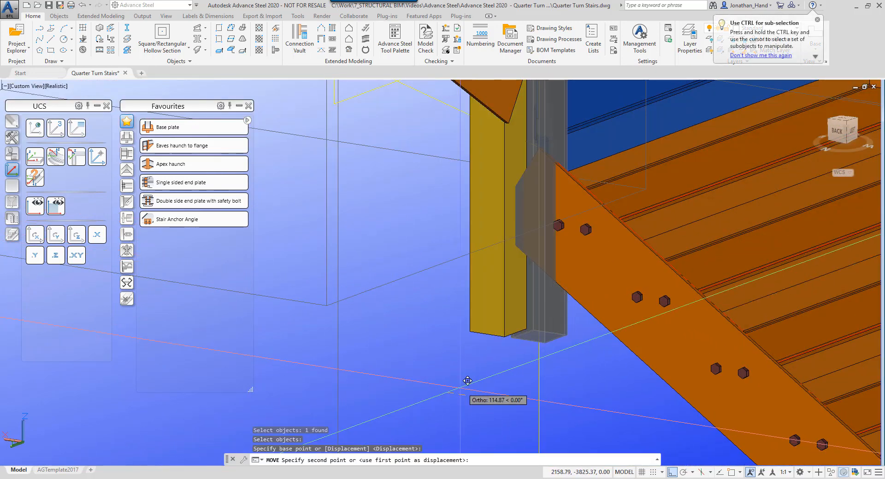
key("Return")
scroll(460, 388, "down", 3)
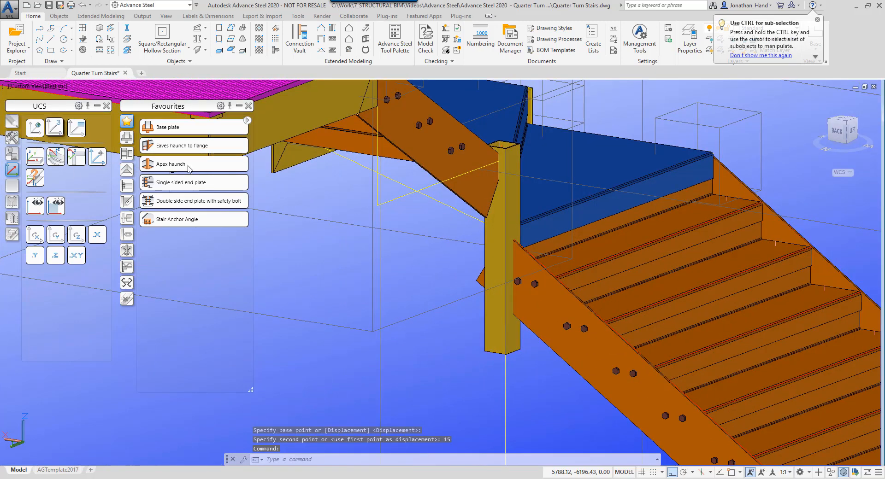
With object snap on, place a three-point UCS at the post's bottom front corner with X pointing down, and bring up the Features tools
left_click(55, 128)
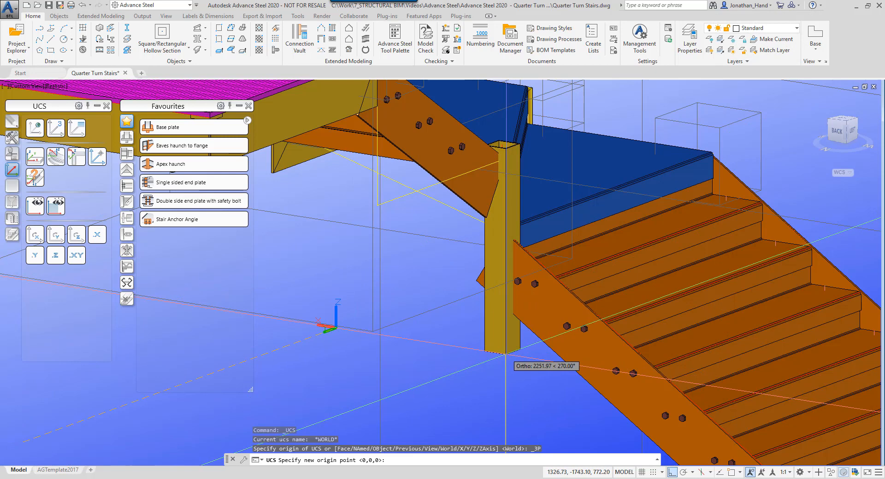
right_click(505, 354, "shift")
key("Escape")
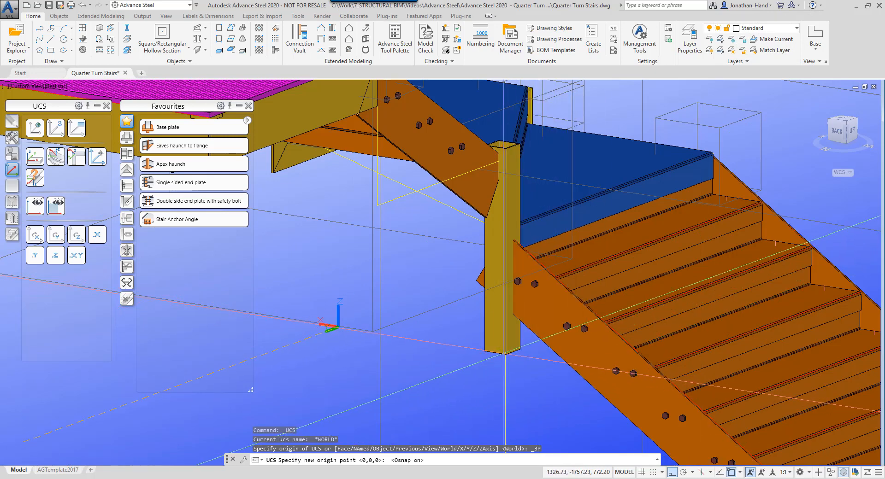
left_click(505, 353)
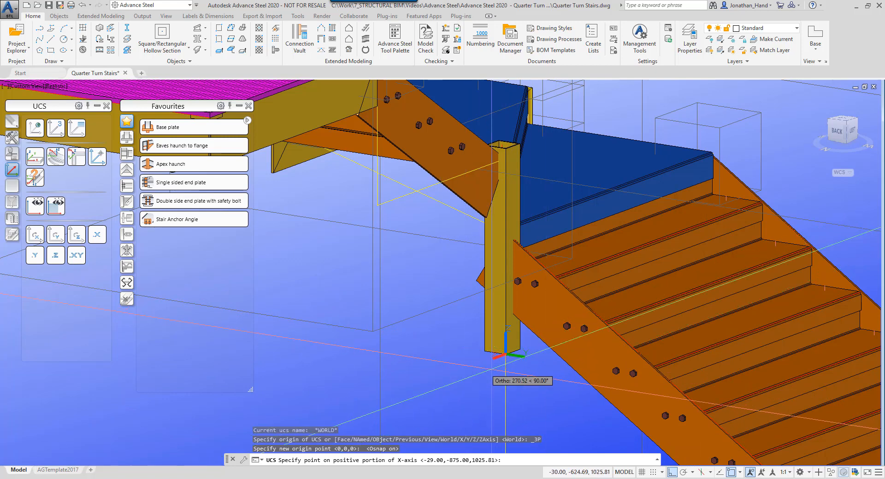
left_click(520, 383)
left_click(506, 380)
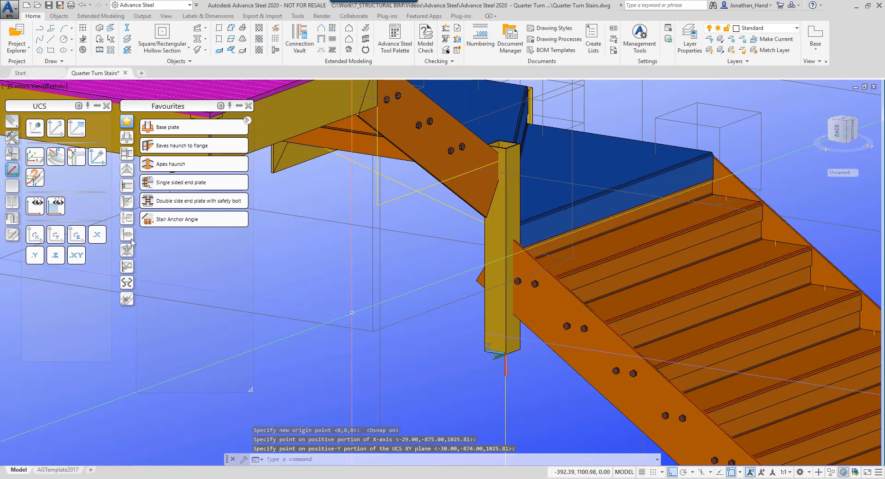
left_click(12, 232)
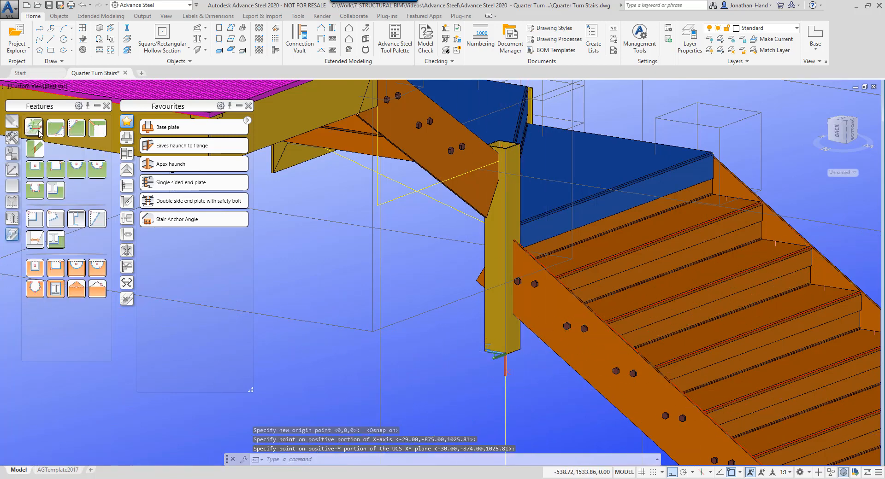
Shorten the lower flight's inner stringer at the UCS plane so it ends at the post
left_click(38, 132)
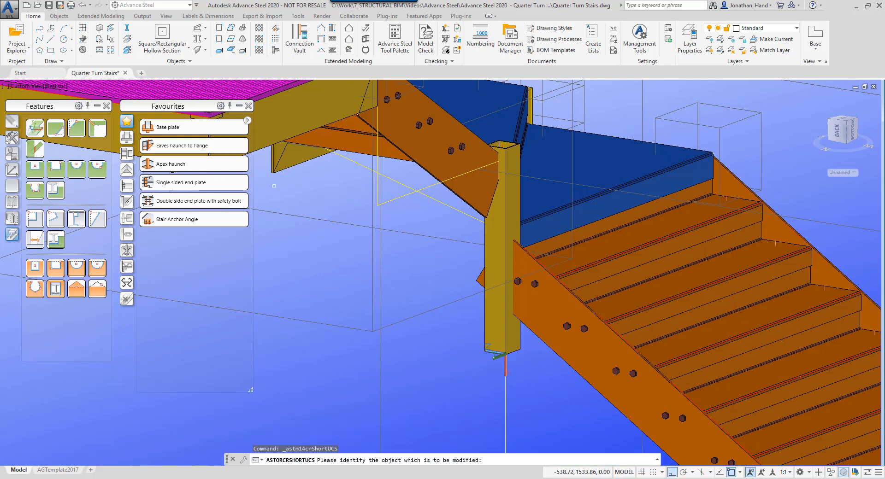
left_click(518, 305)
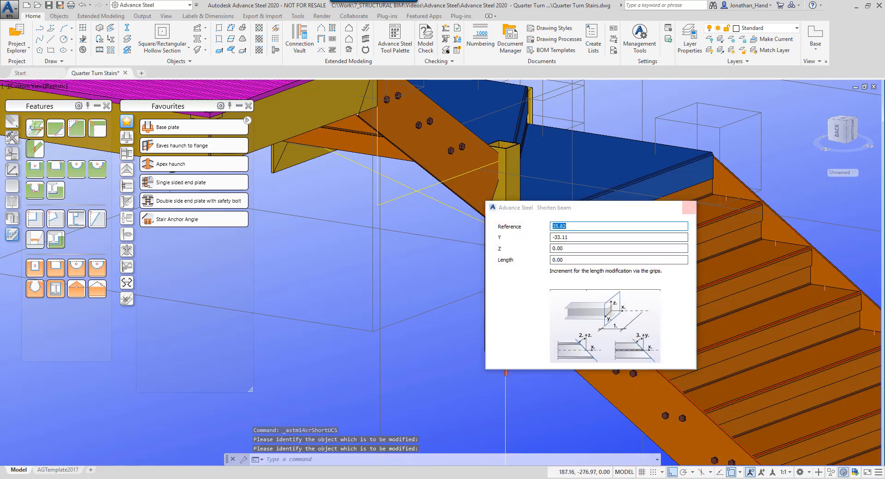
left_click(688, 208)
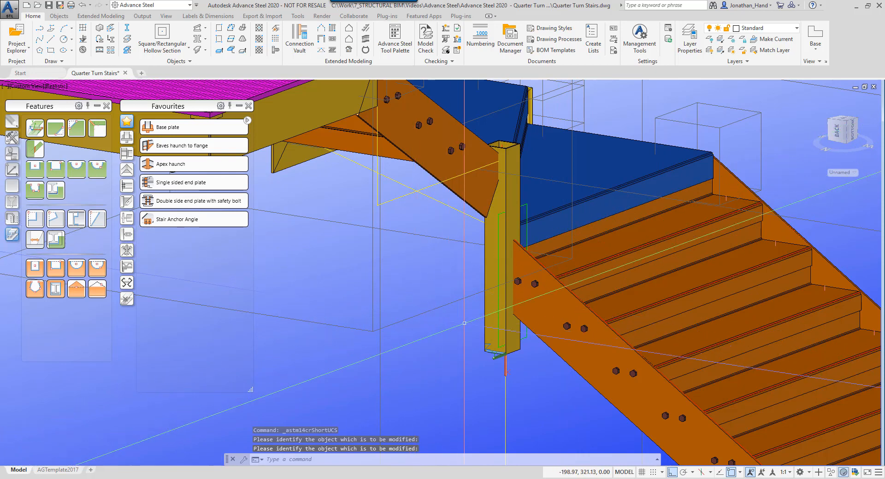
middle_click_drag(499, 343, 447, 346, "shift")
key("Escape")
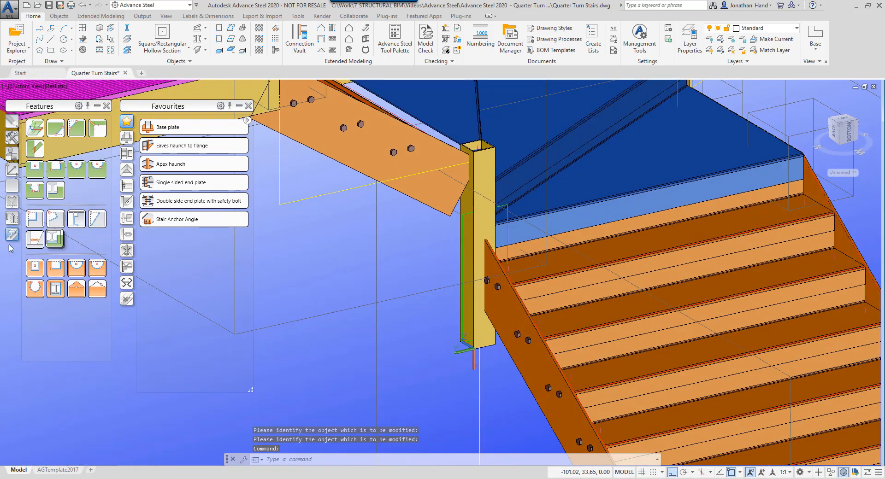
Rotate the UCS onto the post's adjacent face and shorten the upper flight's inner stringer at that plane
left_click(12, 170)
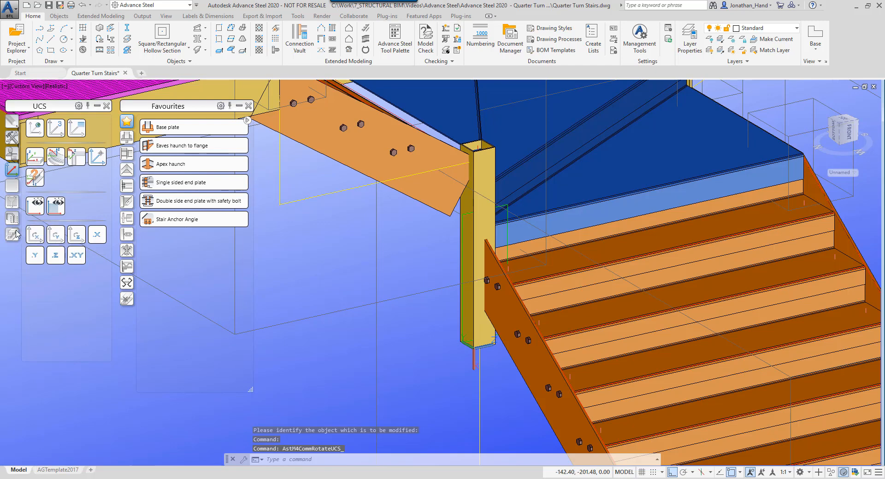
left_click(12, 234)
left_click(35, 128)
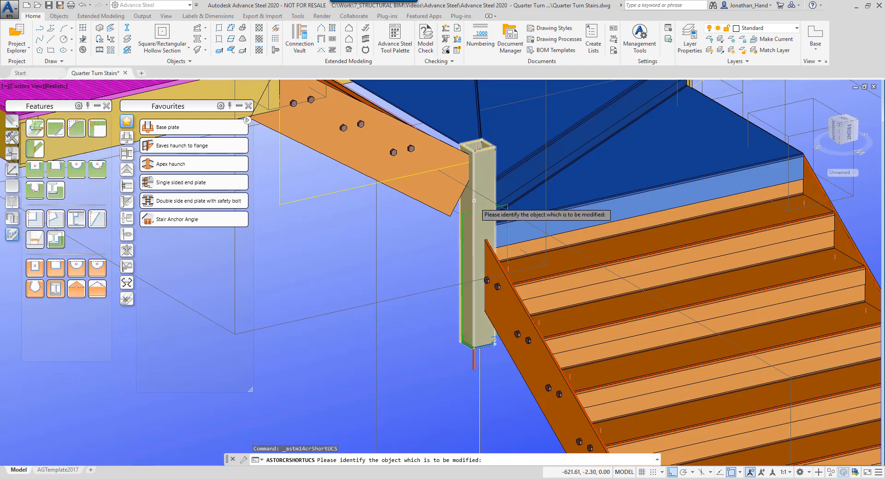
left_click(442, 253)
left_click(689, 208)
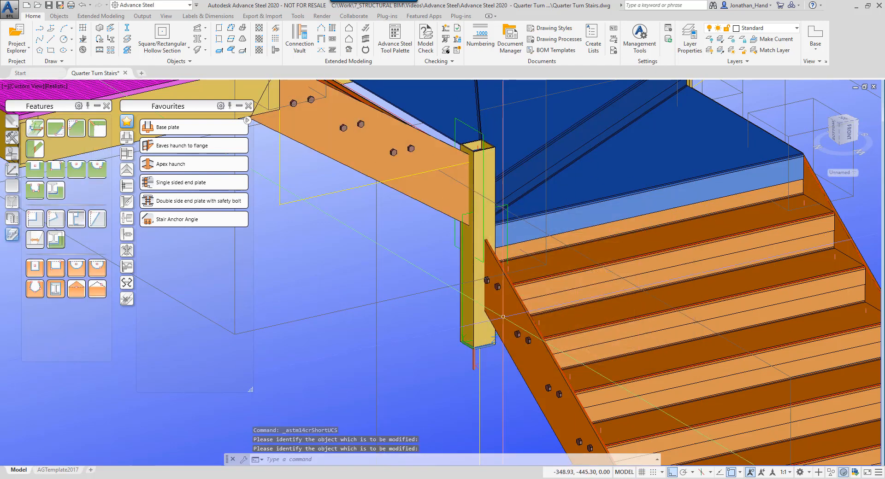
scroll(475, 348, "up", 3)
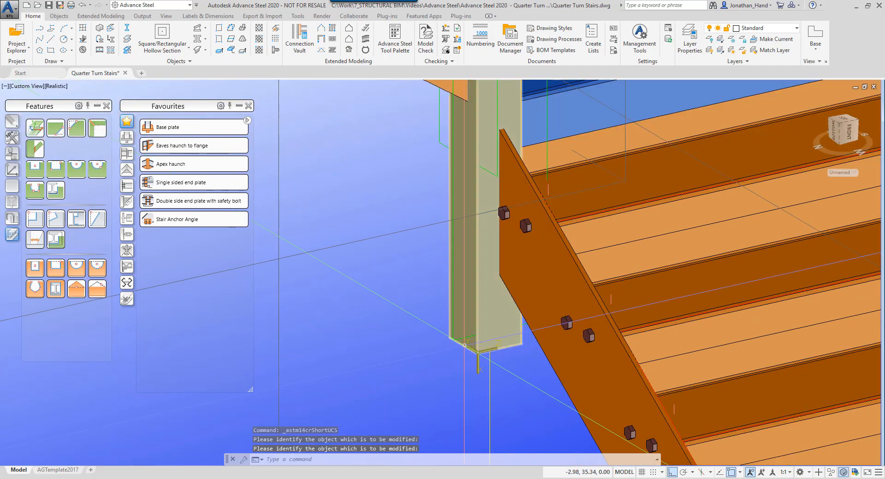
Rotate the UCS onto the post's bottom end and cap it with a 100 x 100 rectangular plate between opposite corners
left_click(12, 172)
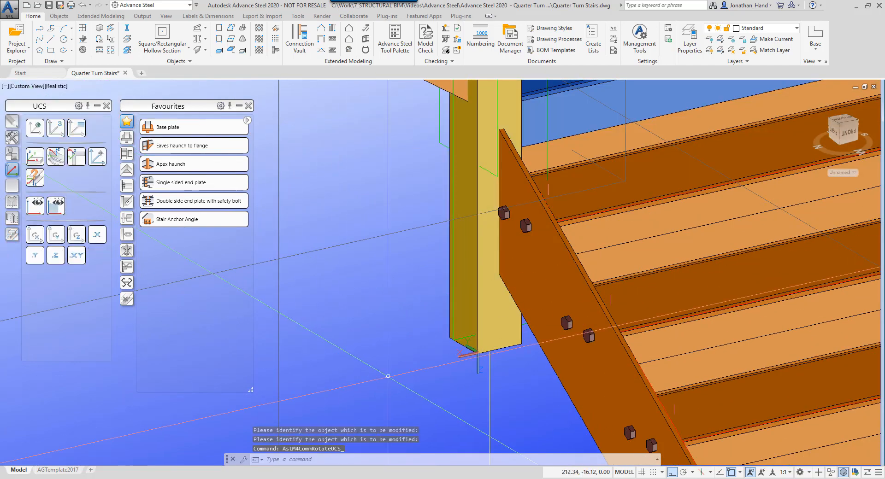
middle_click_drag(474, 365, 479, 243, "shift")
middle_click_drag(492, 345, 505, 213)
scroll(477, 278, "up", 4)
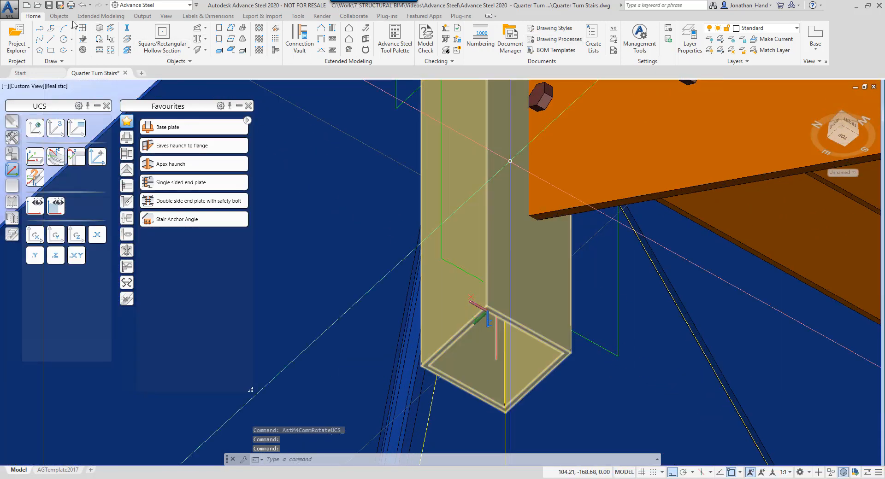
left_click(59, 16)
left_click(385, 39)
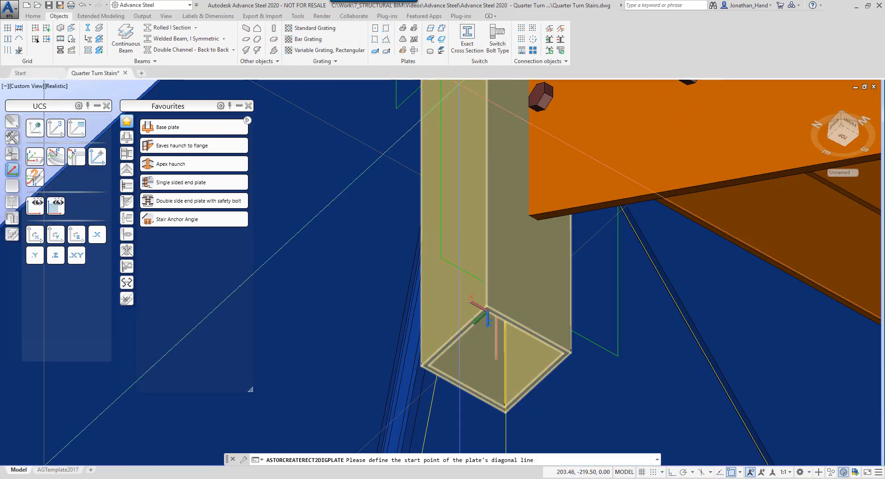
left_click(420, 365)
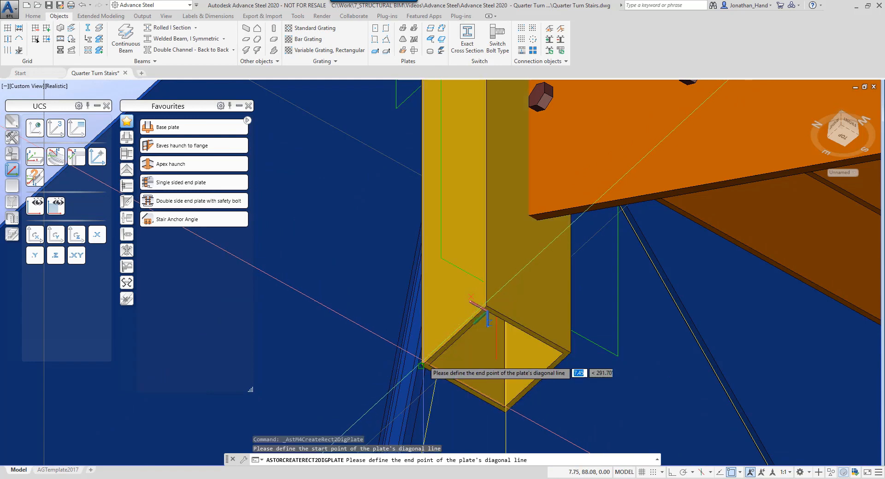
left_click(567, 354)
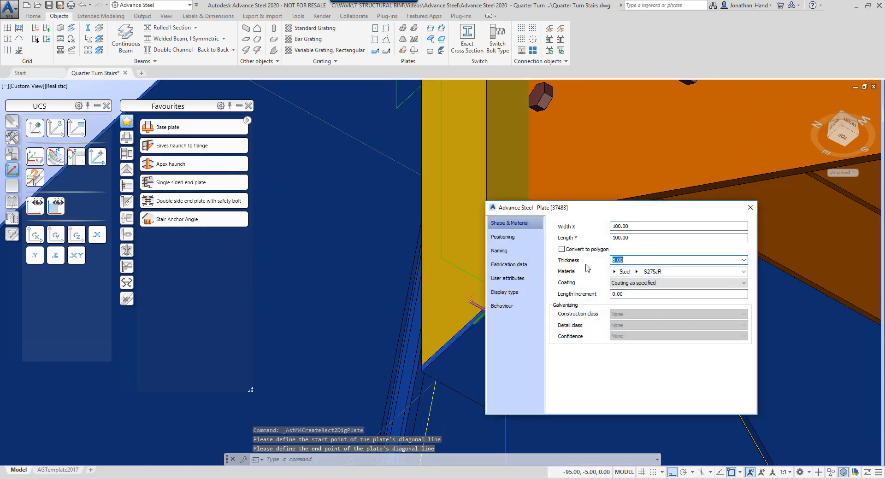
left_click(750, 208)
scroll(495, 314, "up", 6)
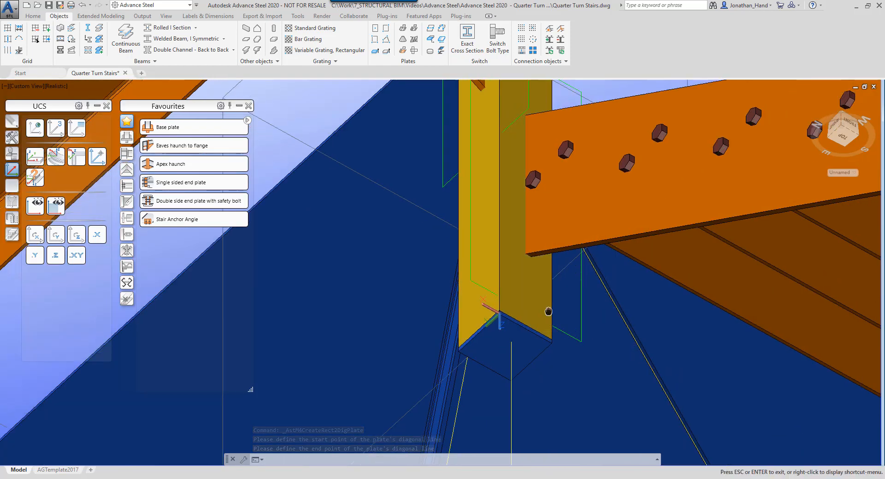
Copy the cap plate from the post's bottom corner to the matching corner at its top end
scroll(494, 315, "down", 4)
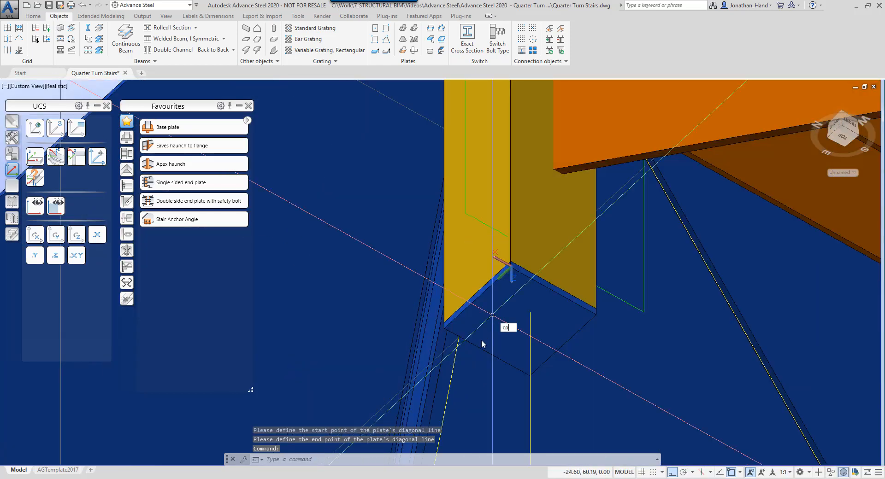
key("Return")
left_click(485, 331)
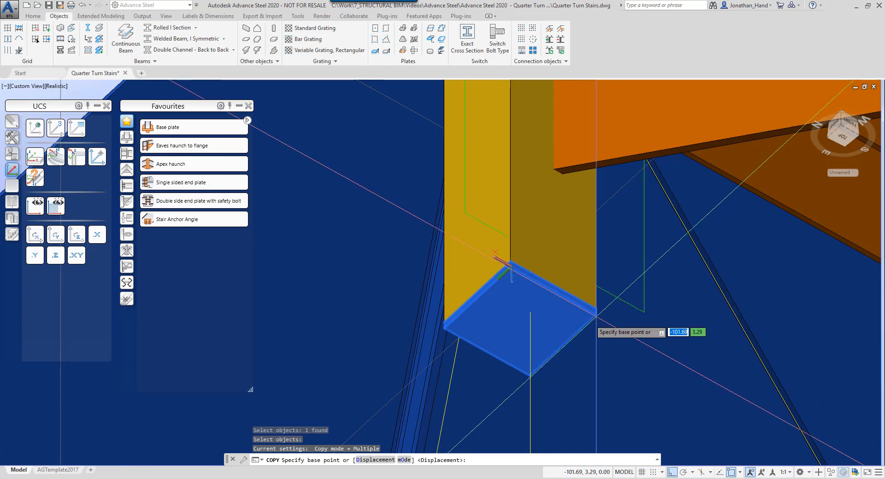
left_click(510, 267)
middle_click_drag(510, 266, 480, 245, "shift")
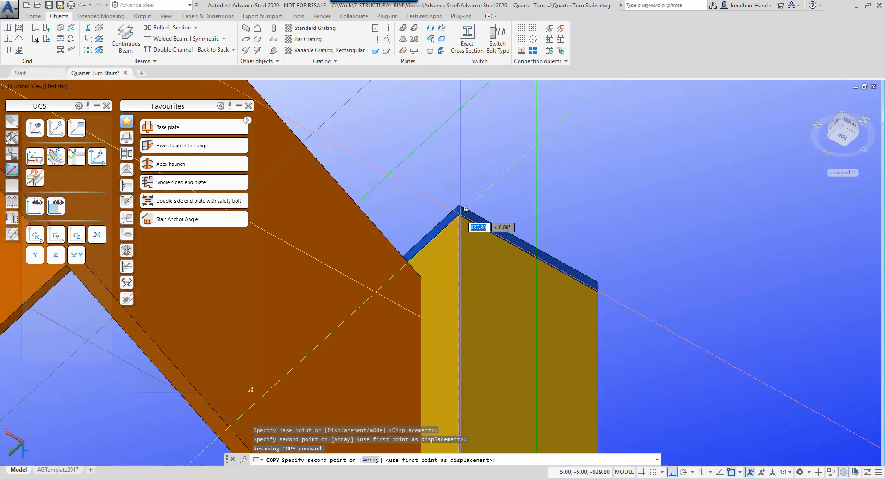
left_click(482, 206)
scroll(482, 205, "down", 3)
key("Escape")
key("Escape")
scroll(545, 204, "down", 5)
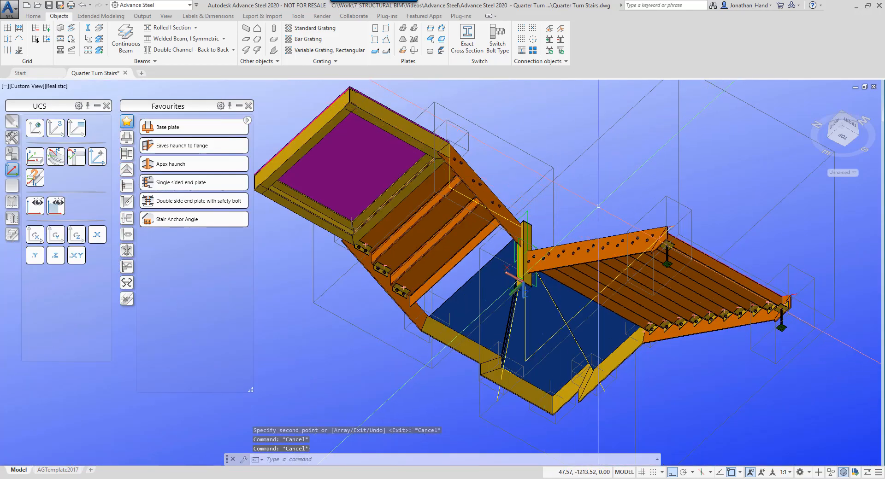
Place a three-point UCS at the landing's front corner above the upper inner stringer with X pointing down, and rotate it about X
middle_click_drag(546, 204, 631, 332, "shift")
scroll(632, 332, "up", 3)
scroll(587, 188, "up", 5)
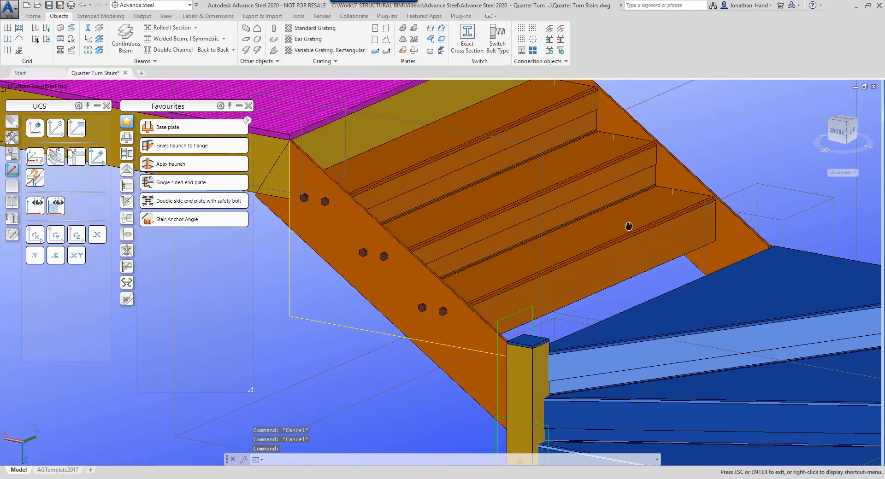
scroll(540, 182, "down", 5)
middle_click_drag(541, 200, 530, 222)
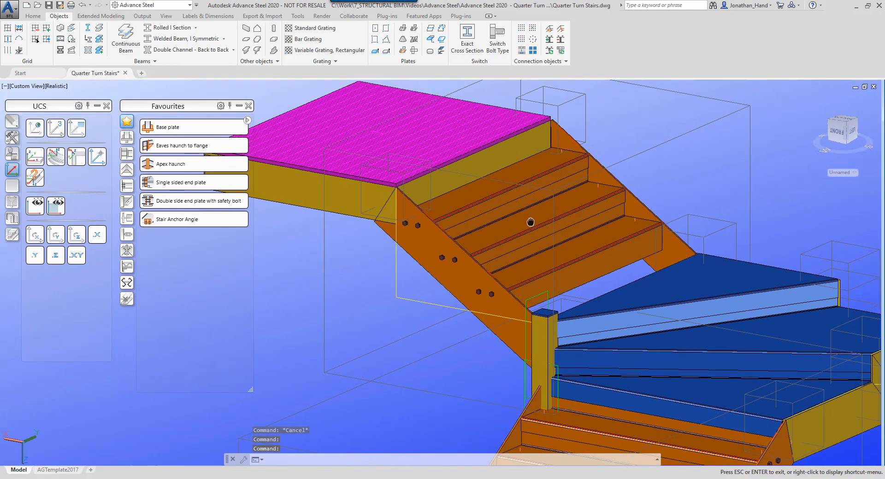
scroll(456, 191, "up", 2)
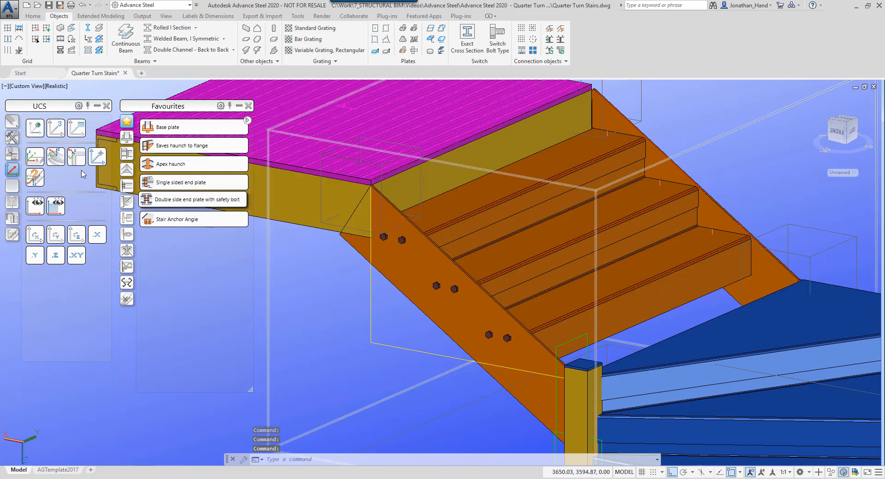
left_click(55, 127)
scroll(371, 185, "up", 3)
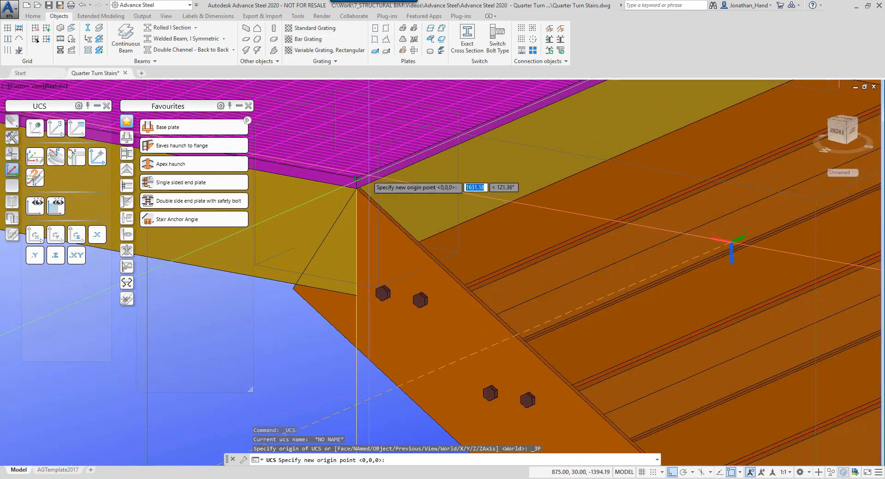
left_click(358, 181)
left_click(358, 185)
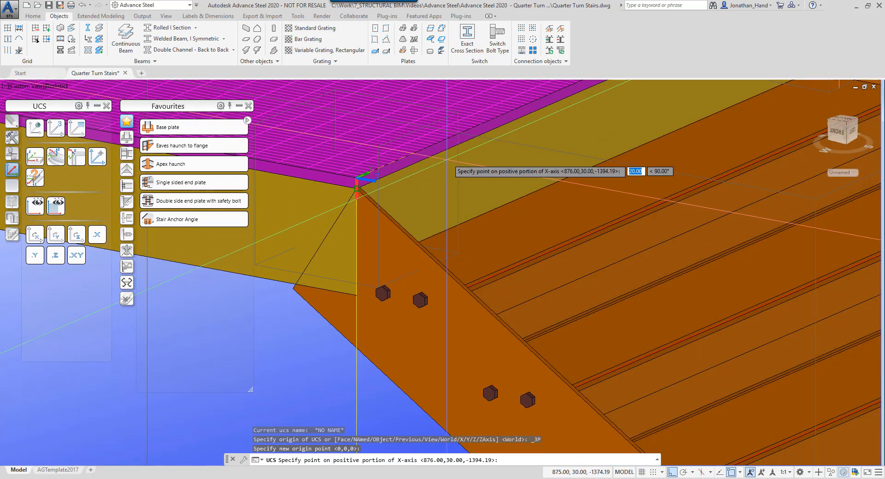
left_click(449, 159)
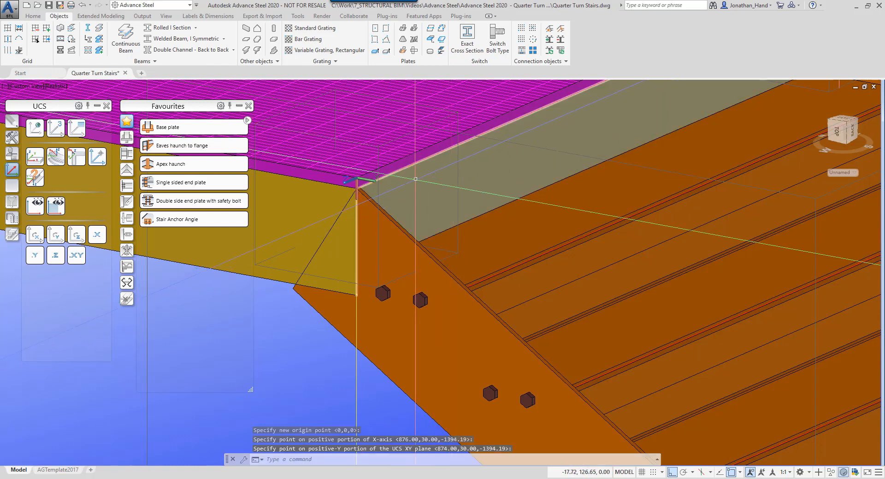
left_click(37, 237)
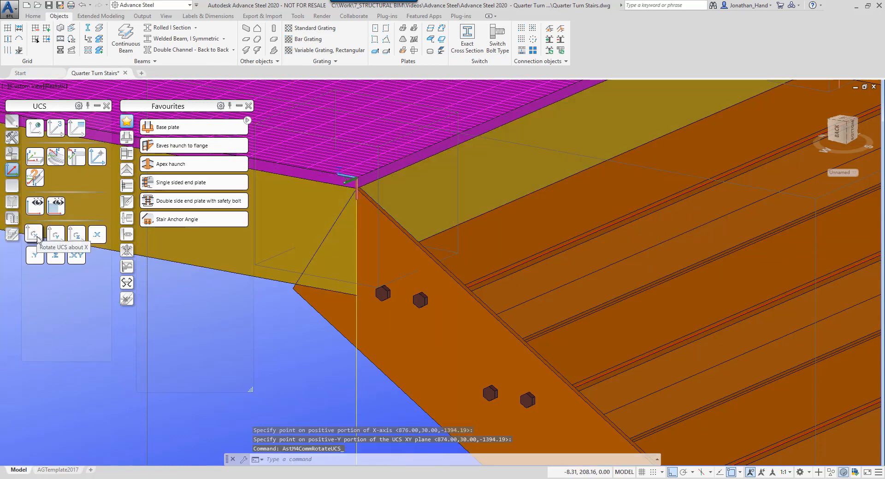
Shorten both upper flight stringers at the UCS plane so they end at the landing beam's face
left_click(12, 235)
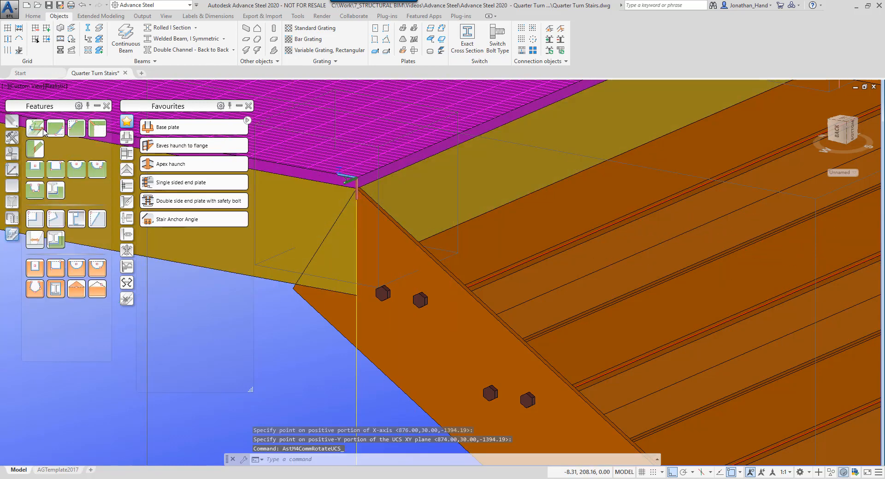
left_click(44, 131)
left_click(327, 359)
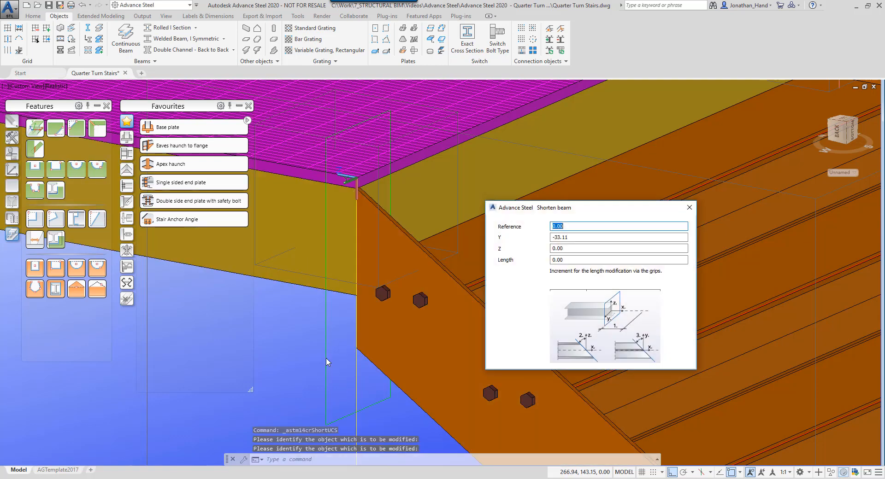
left_click(688, 208)
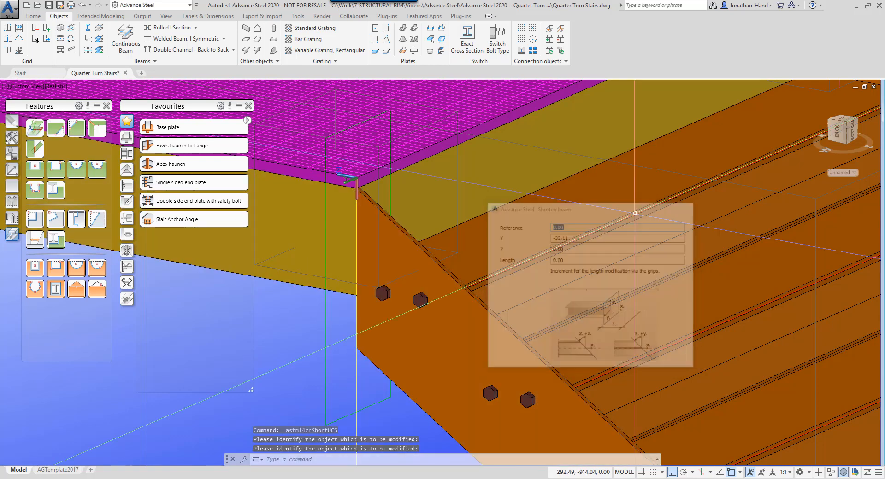
scroll(314, 192, "down", 4)
middle_click_drag(434, 184, 420, 199)
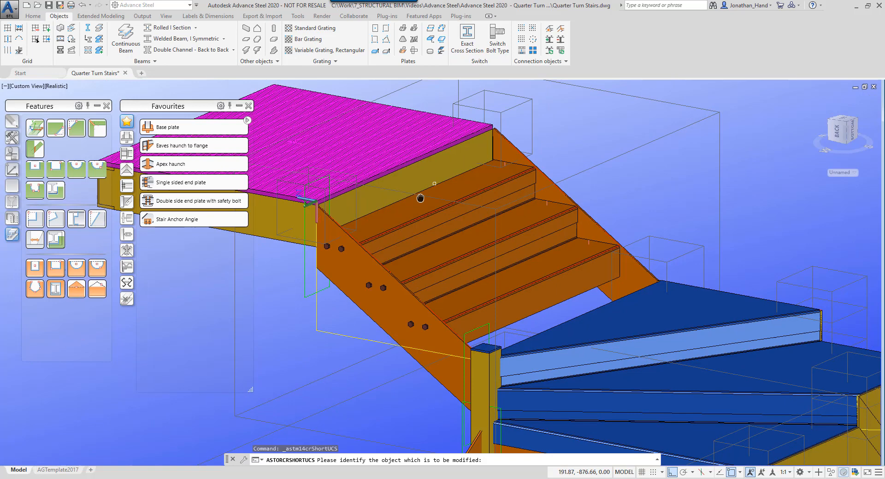
left_click(522, 146)
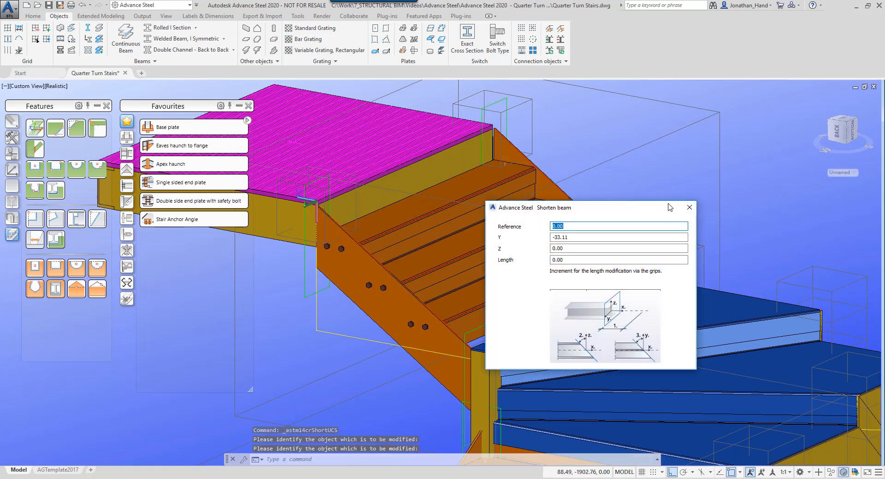
left_click(688, 208)
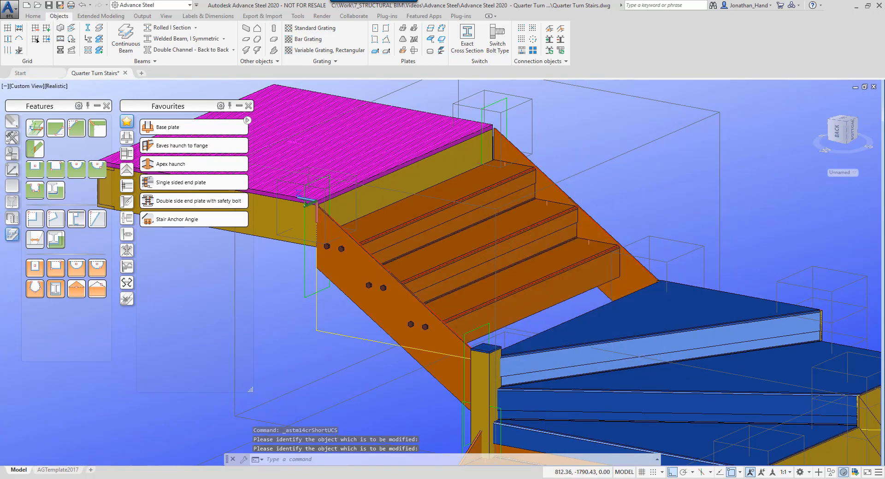
middle_click_drag(525, 318, 531, 234)
scroll(531, 232, "up", 4)
scroll(531, 232, "down", 5)
middle_click_drag(610, 261, 382, 282)
scroll(517, 227, "up", 7)
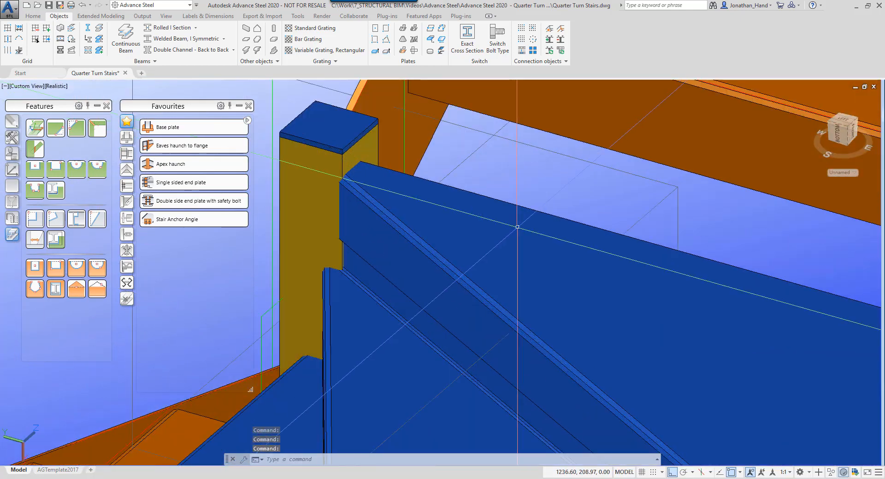
scroll(518, 228, "down", 2)
left_click(611, 262)
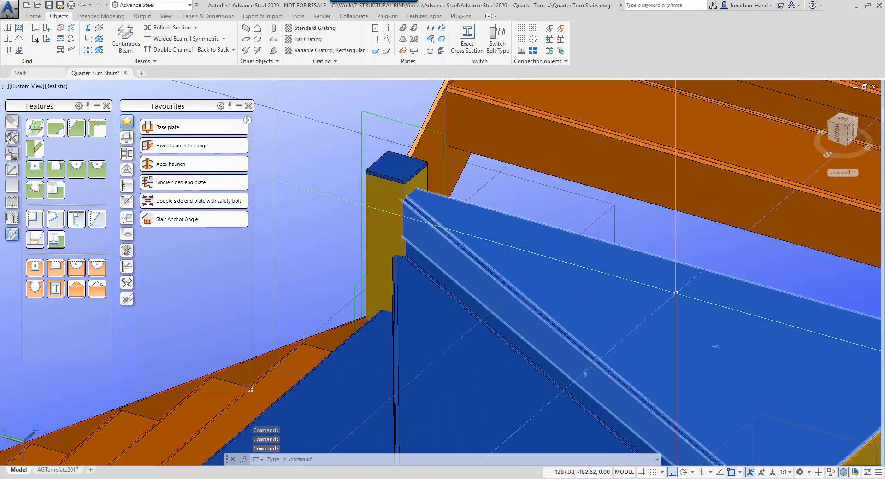
left_click(687, 264)
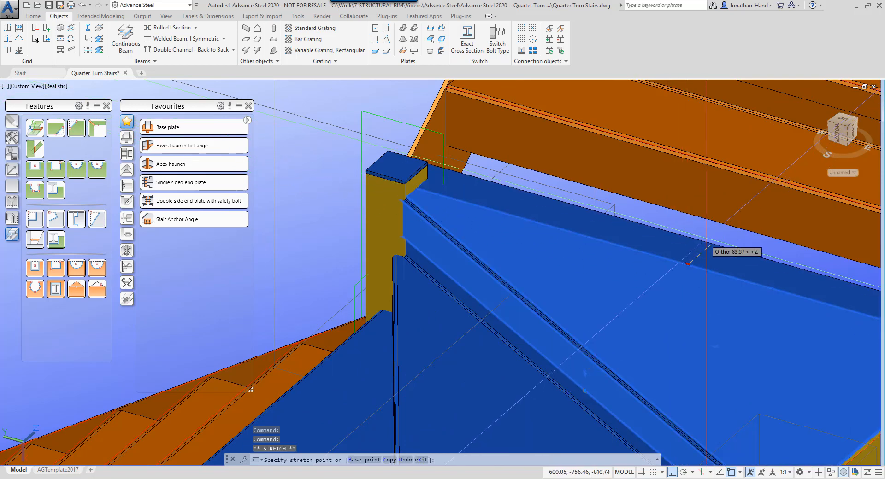
scroll(688, 264, "down", 4)
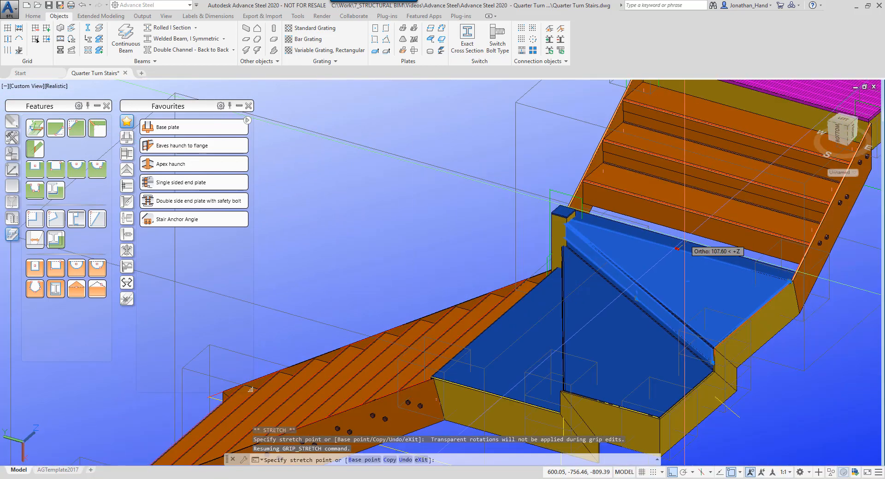
key("Escape")
key("Escape")
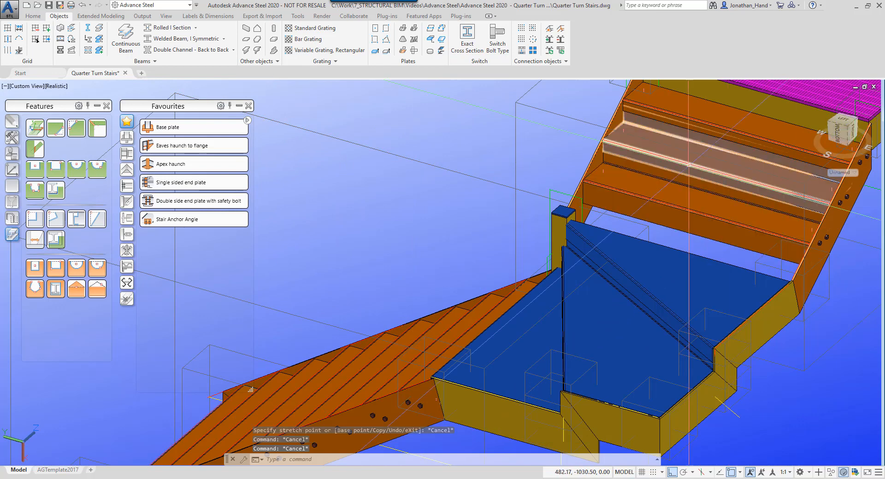
Restore the world UCS and show the staircase from the right side in the 2D Wireframe visual style
left_click(13, 171)
left_click(35, 127)
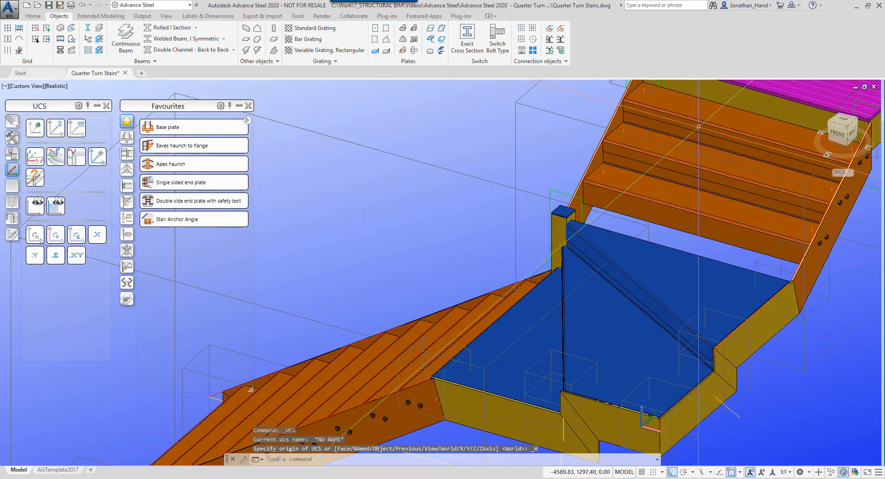
left_click(855, 134)
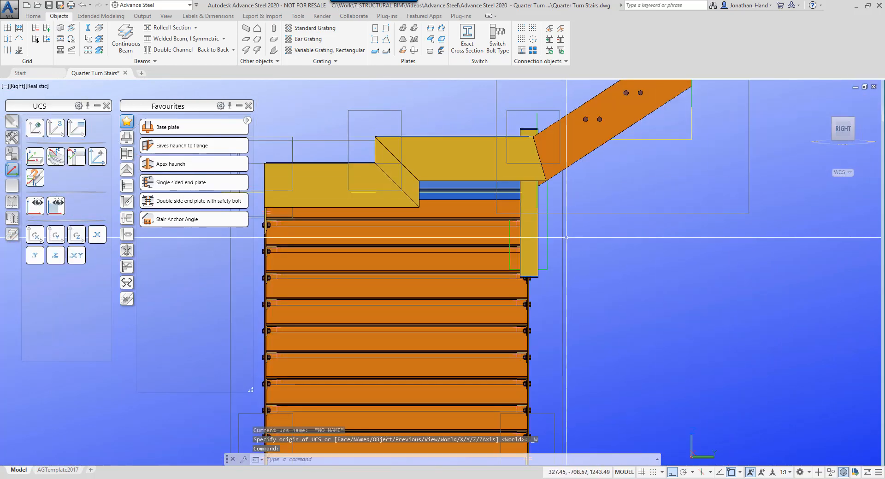
left_click(37, 87)
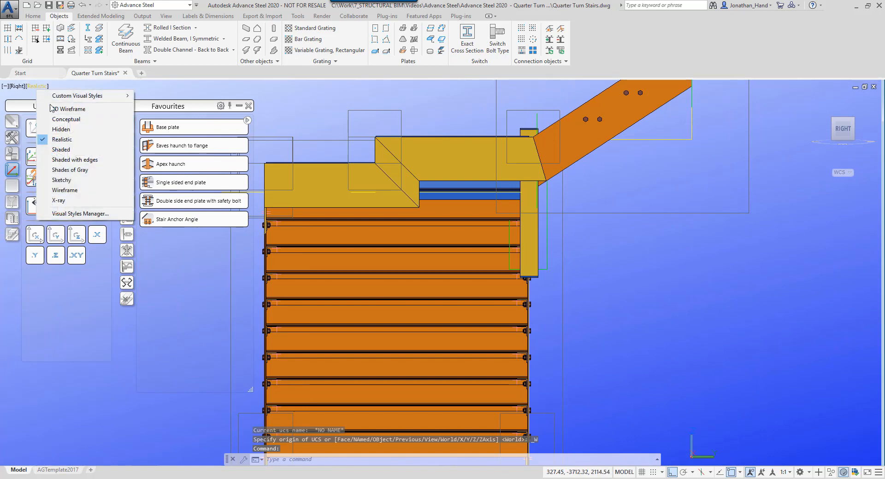
left_click(60, 109)
scroll(541, 133, "up", 5)
scroll(541, 132, "down", 3)
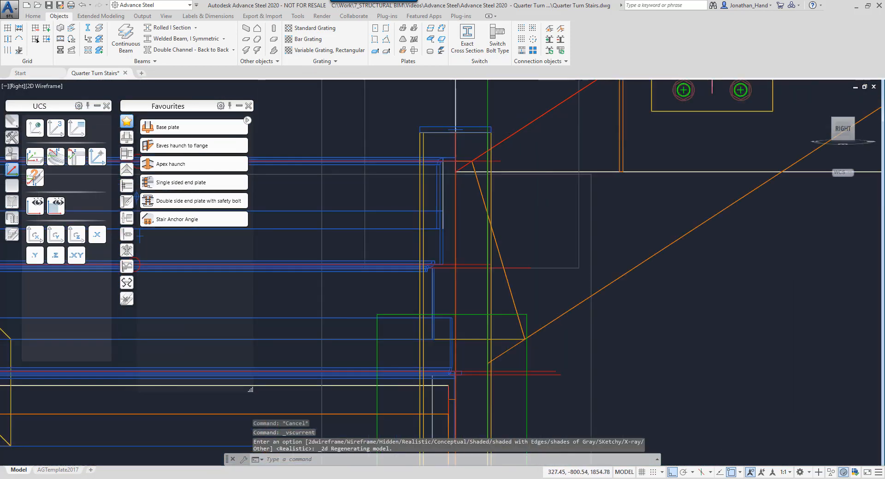
scroll(574, 175, "down", 2)
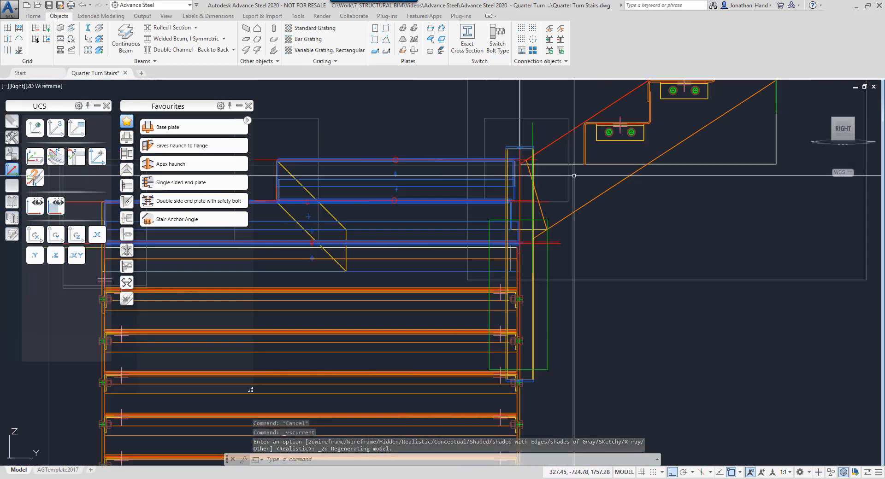
scroll(572, 176, "down", 2)
Stretch the top winder tread's long front edge outward under the upper flight, using the edge's midpoint
middle_click_drag(573, 178, 513, 203, "shift")
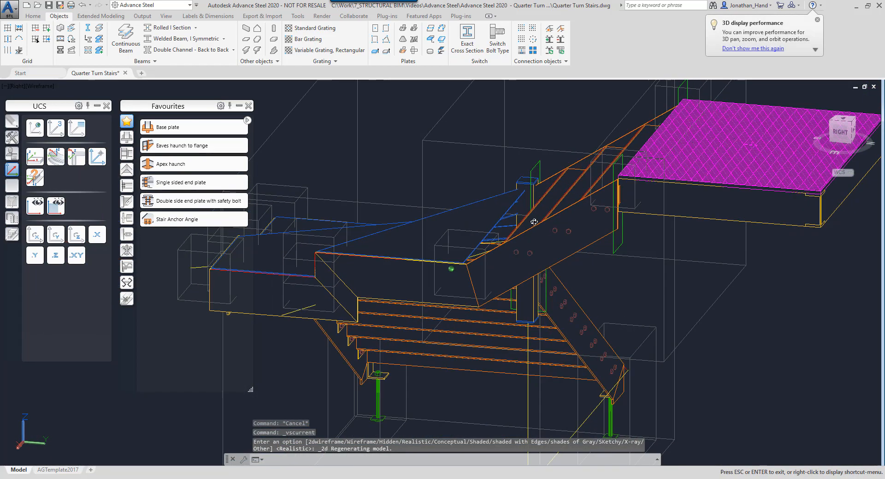
scroll(513, 183, "up", 6)
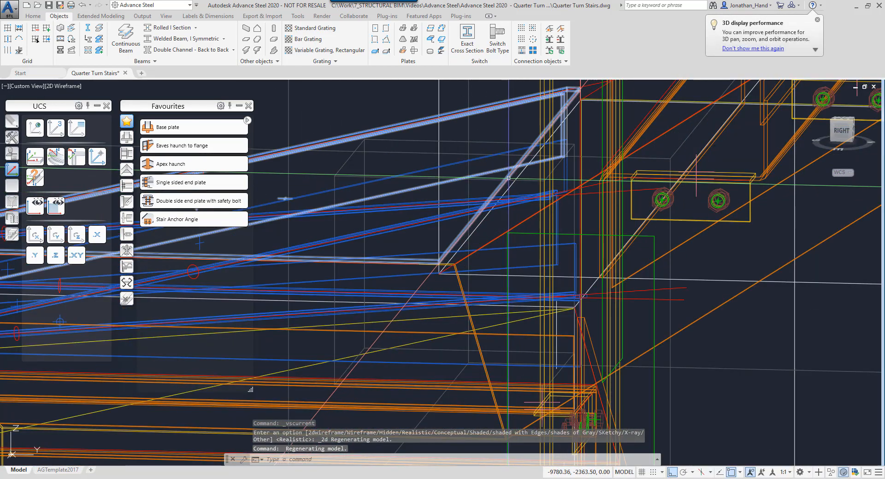
left_click(509, 174)
left_click(509, 174)
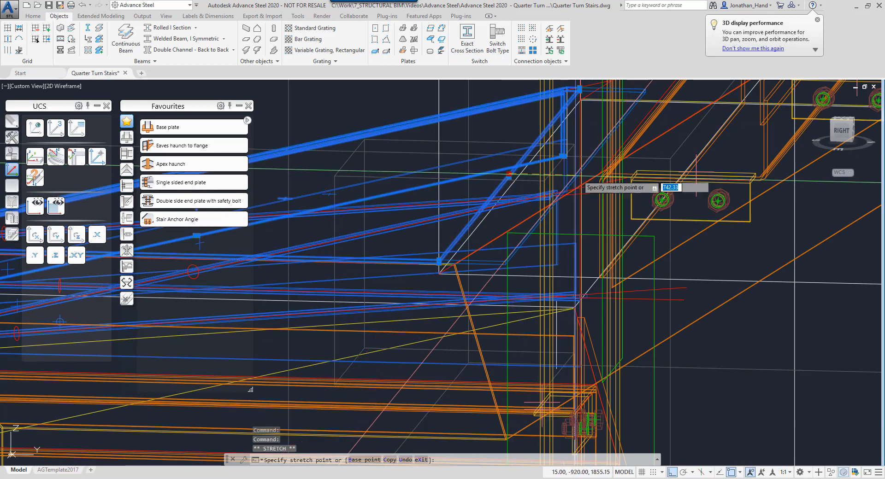
scroll(640, 177, "up", 4)
left_click(630, 164)
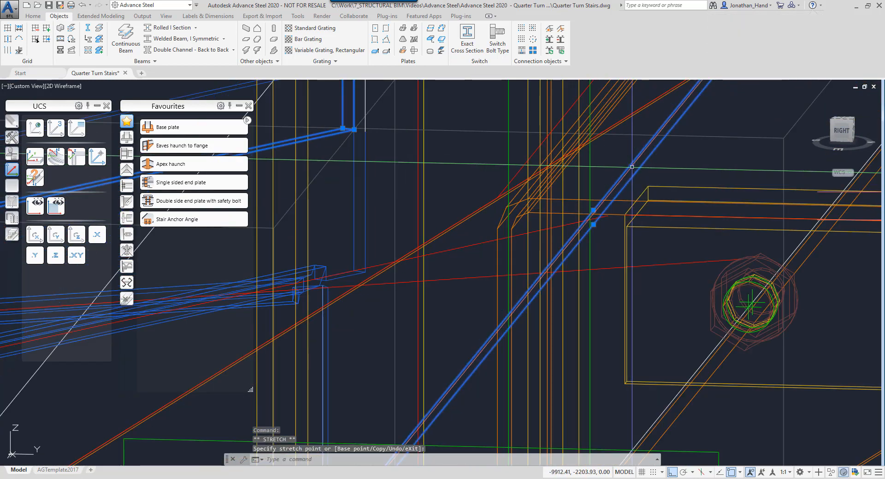
Check the stretched edge from the right side and extend it further, past the riser of the upper flight's first tread
left_click(838, 137)
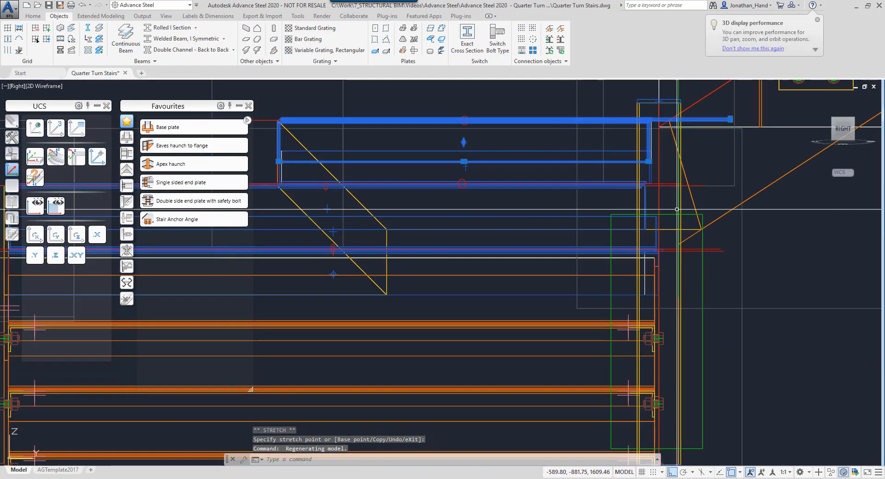
scroll(542, 256, "up", 2)
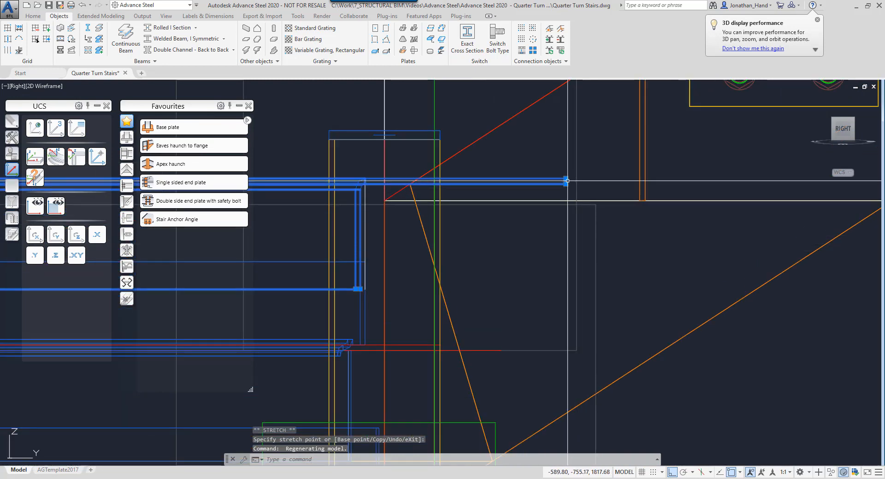
left_click(565, 178)
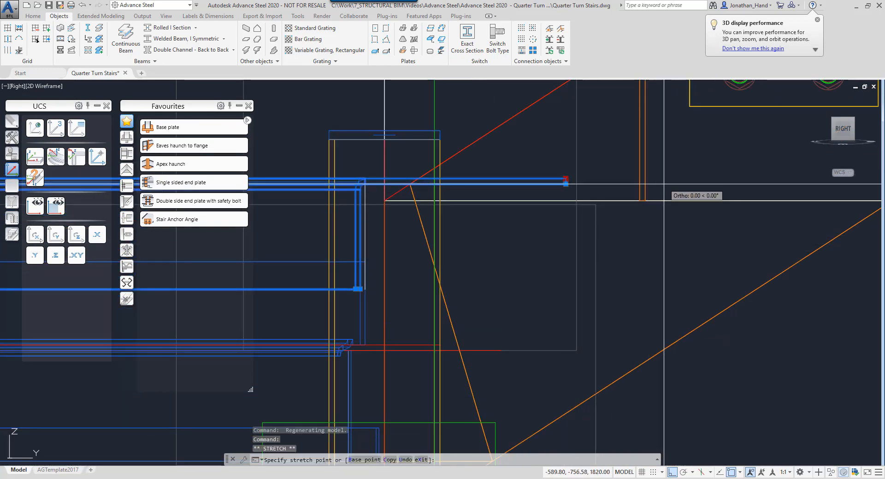
key("Escape")
middle_click_drag(671, 175, 622, 239)
scroll(624, 237, "down", 2)
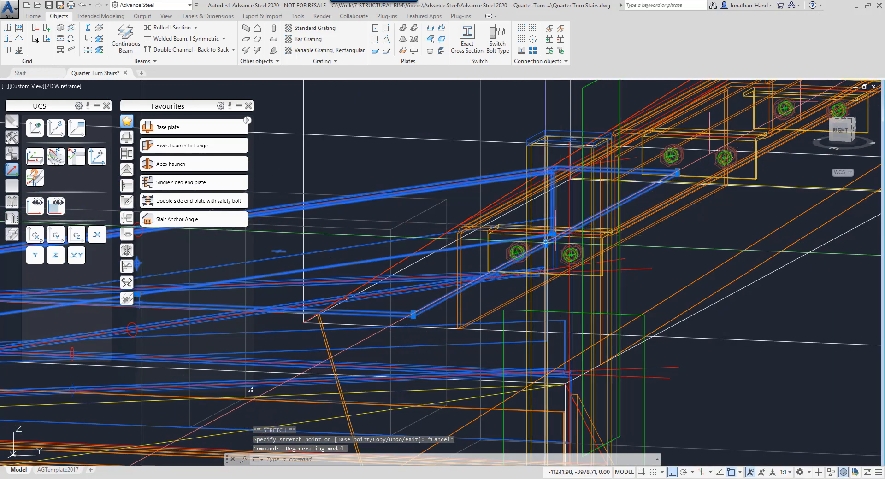
left_click(545, 242)
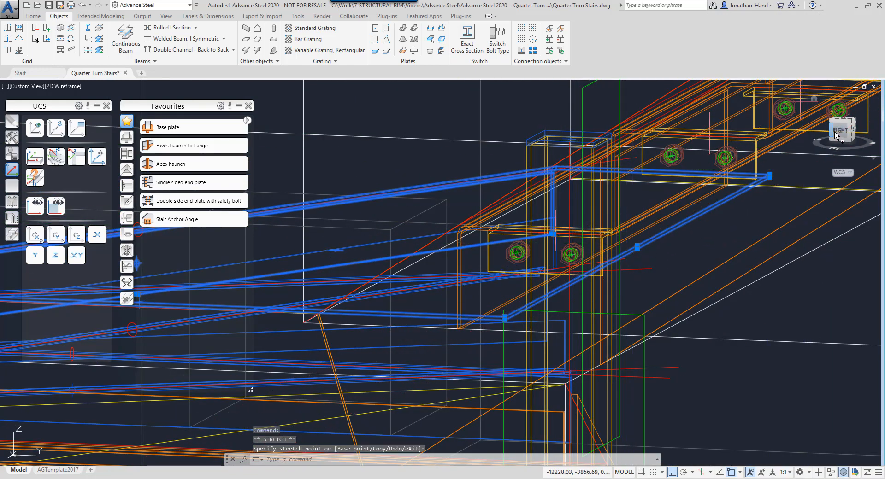
left_click(838, 130)
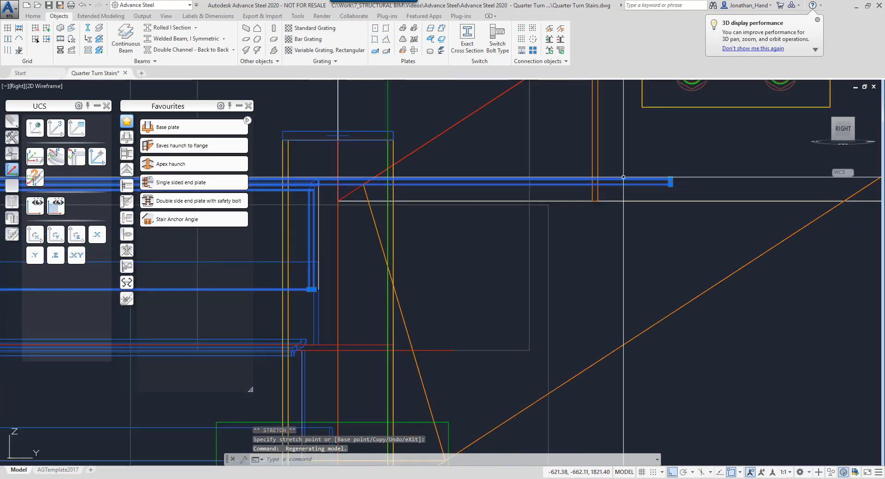
scroll(623, 177, "up", 2)
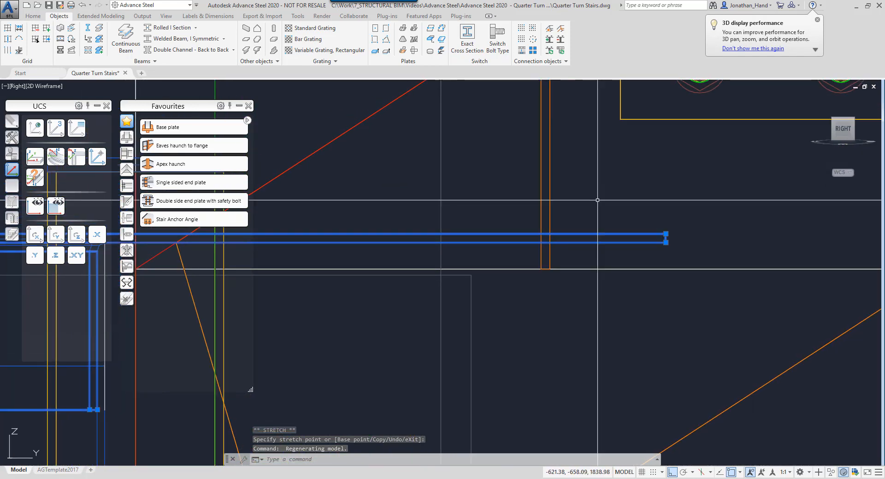
scroll(593, 204, "down", 2)
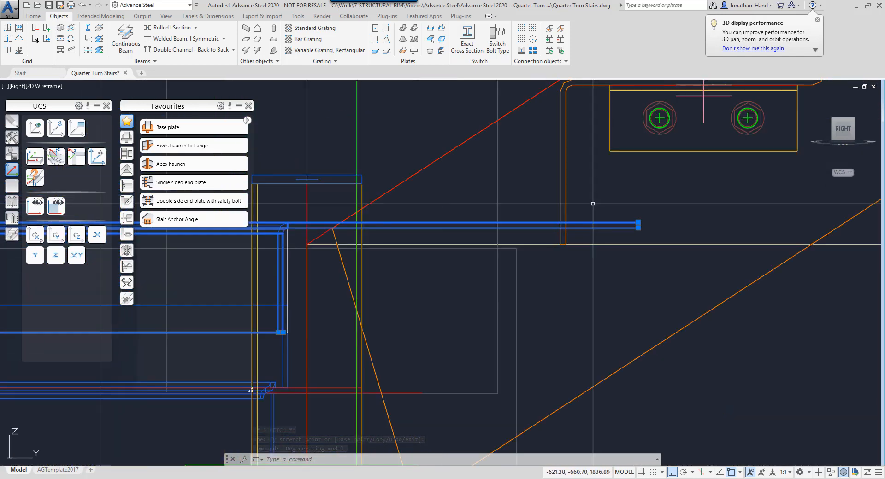
key("Escape")
key("Escape")
middle_click_drag(574, 192, 569, 225)
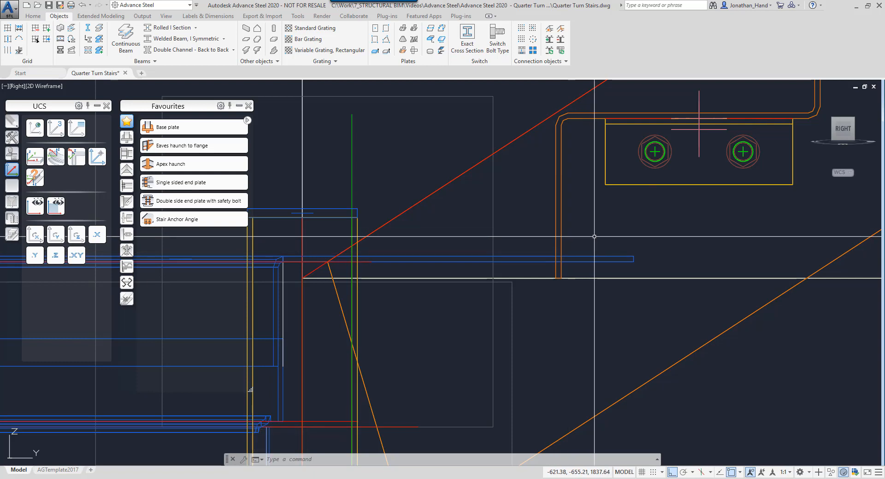
Measure the distance from the extended winder tread's end to the bottom of the upper flight's first riser
type("ist")
key("Return")
left_click(634, 257)
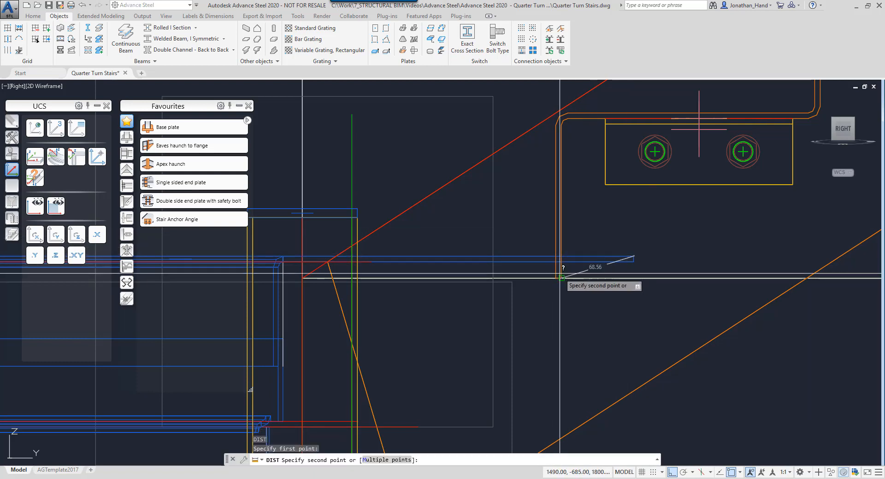
left_click(563, 276)
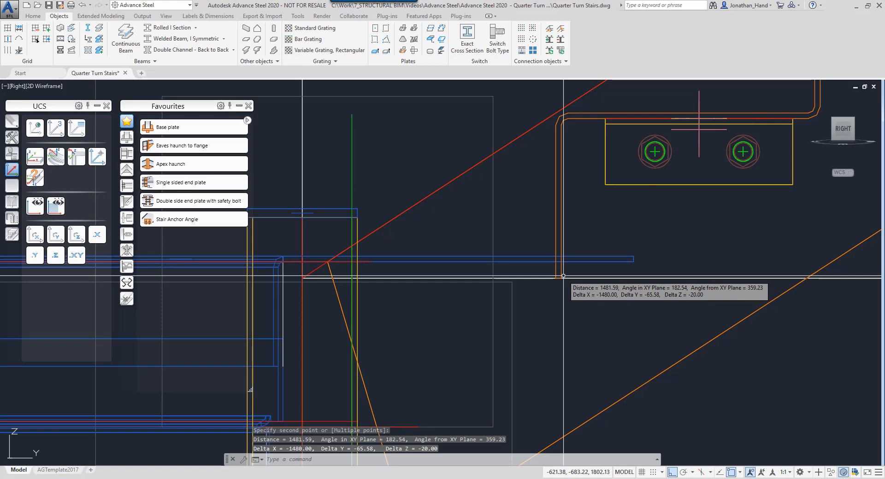
key("Escape")
key("Escape")
In plan view, split the top winder tread plate across its width just behind the upper flight's first riser and delete the offcut
left_click(841, 119)
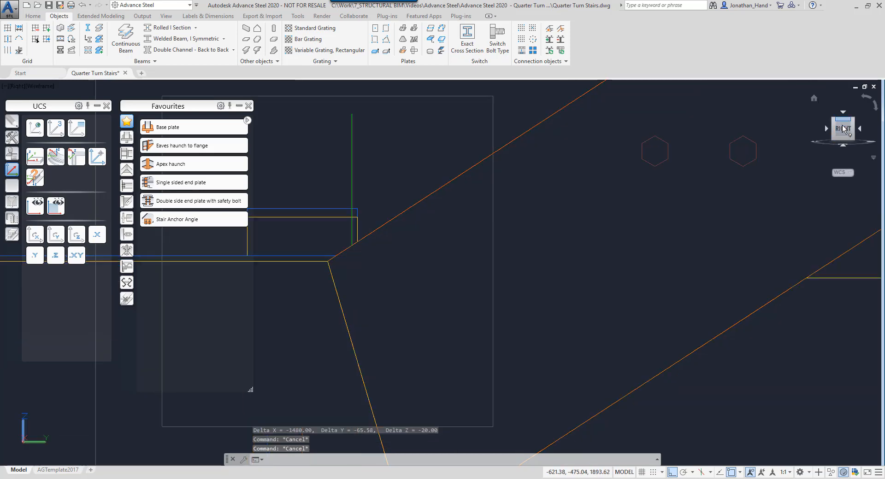
left_click(843, 127)
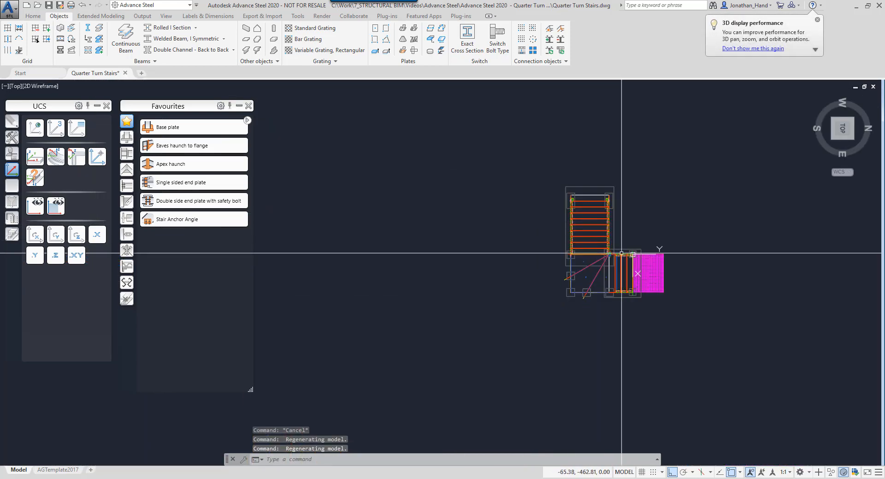
scroll(597, 260, "up", 5)
scroll(597, 260, "up", 5)
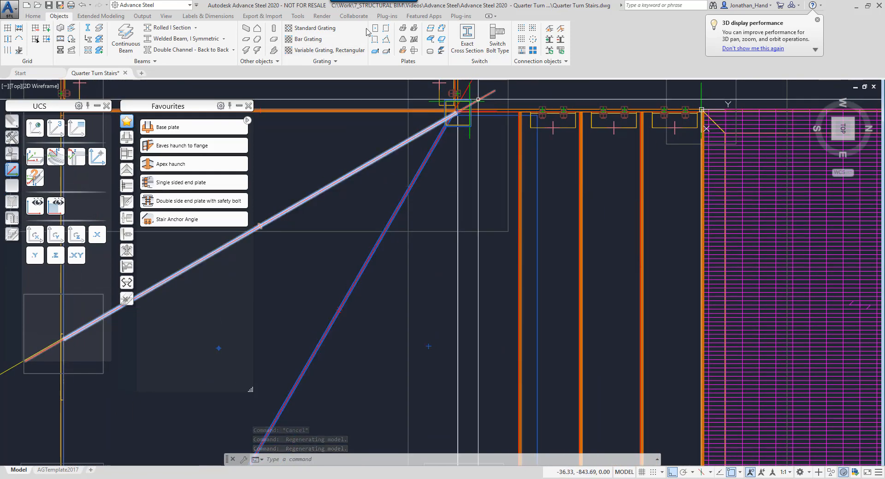
left_click(433, 29)
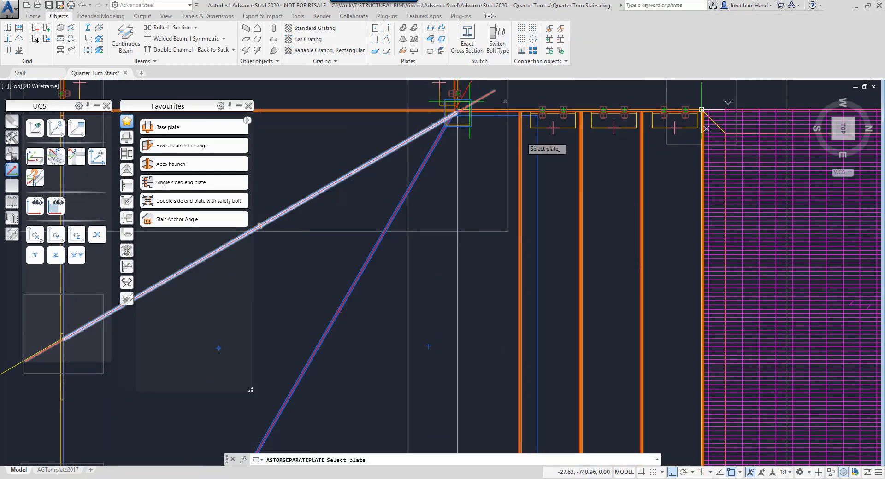
left_click(533, 148)
scroll(518, 111, "up", 5)
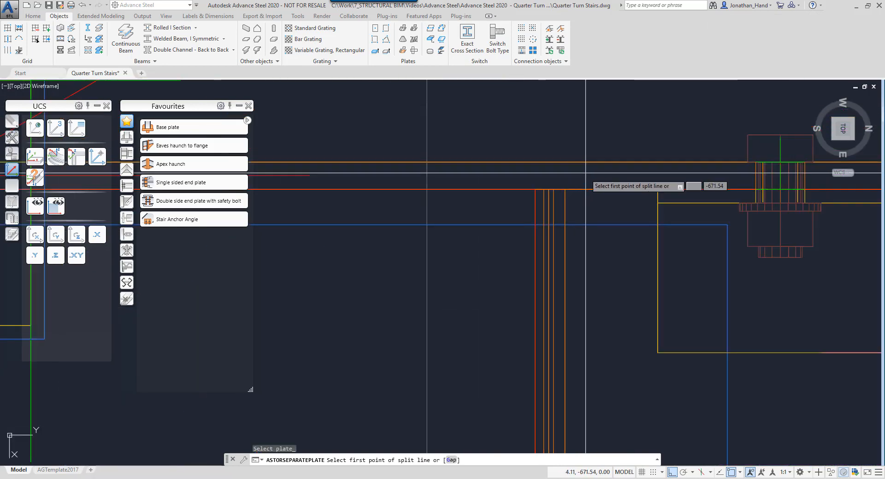
left_click(565, 189)
scroll(565, 189, "down", 5)
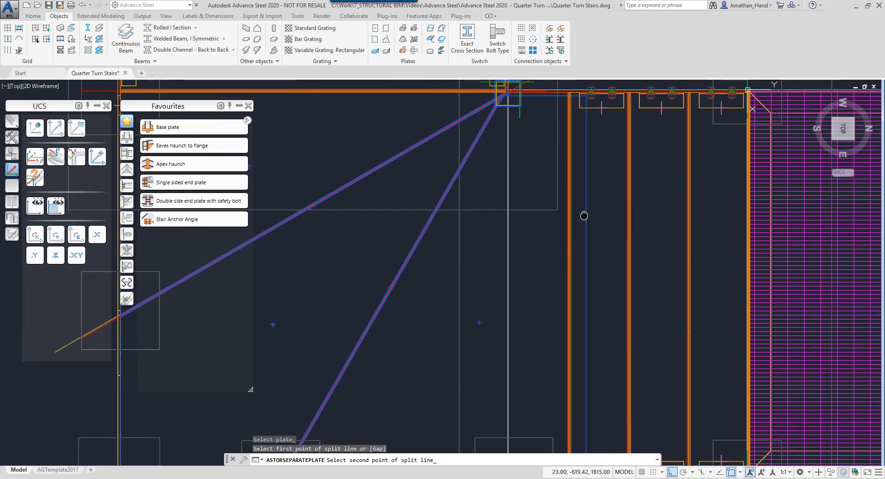
middle_click_drag(584, 211, 581, 193)
scroll(578, 318, "up", 10)
left_click(522, 328)
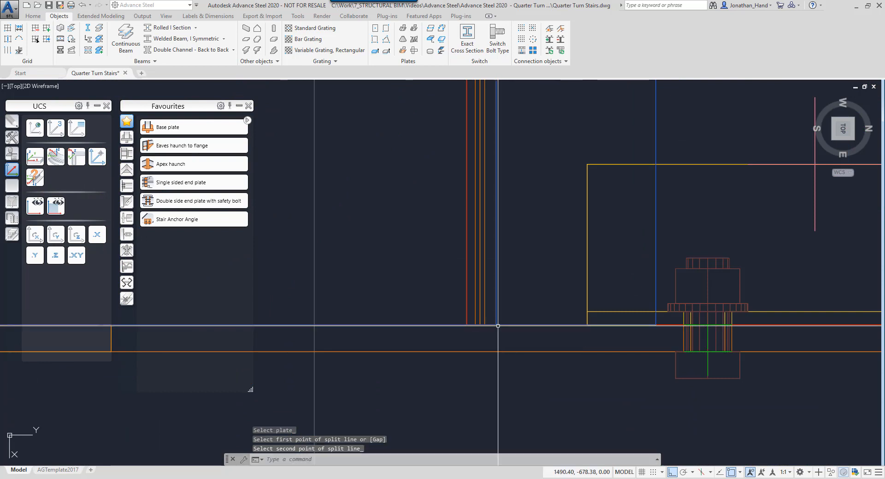
right_click(523, 328)
key("Escape")
key("Escape")
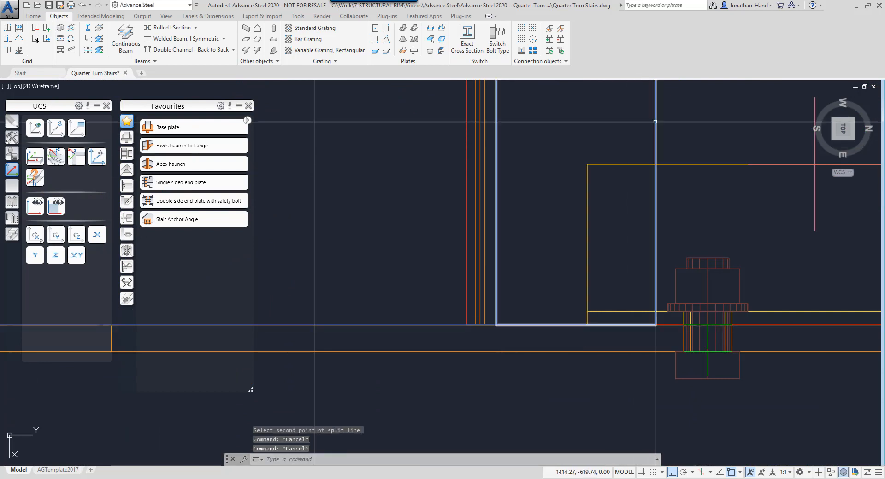
left_click(655, 122)
key("Delete")
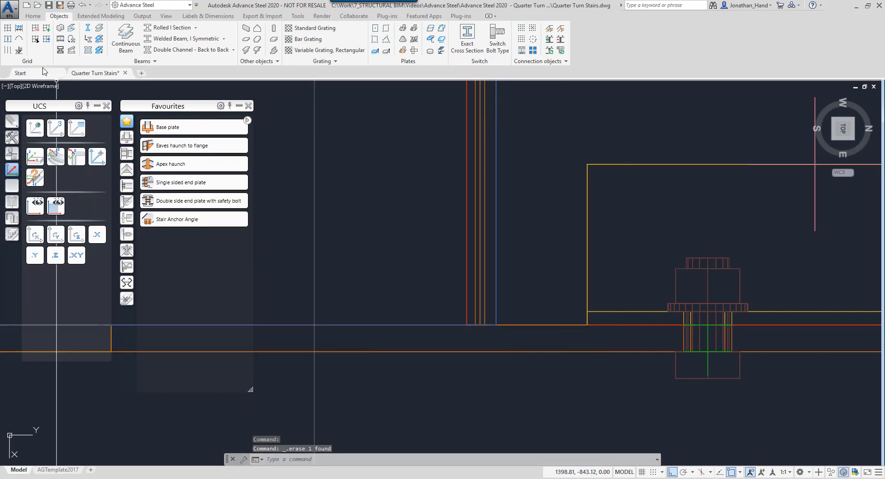
Check the trimmed winder plate edge from below in the Realistic style and return to the 2D Wireframe plan view
left_click(49, 87)
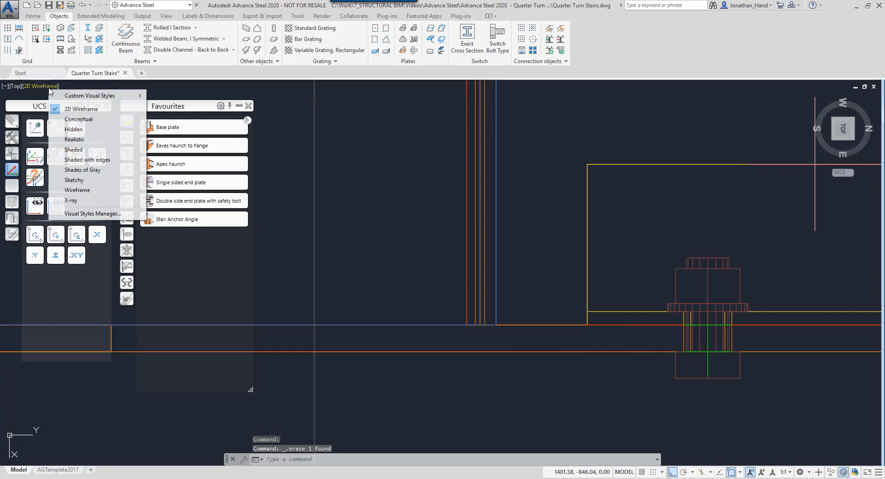
left_click(71, 139)
middle_click_drag(455, 221, 513, 260, "shift")
scroll(454, 271, "up", 8)
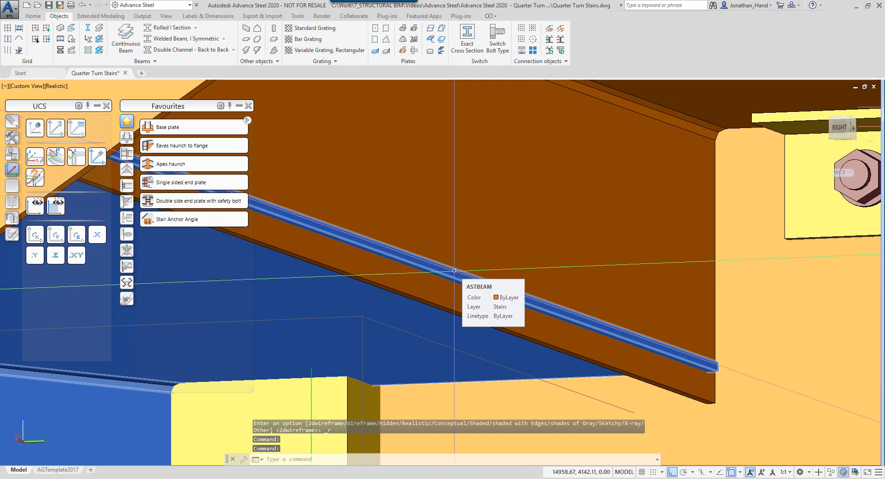
scroll(454, 270, "down", 3)
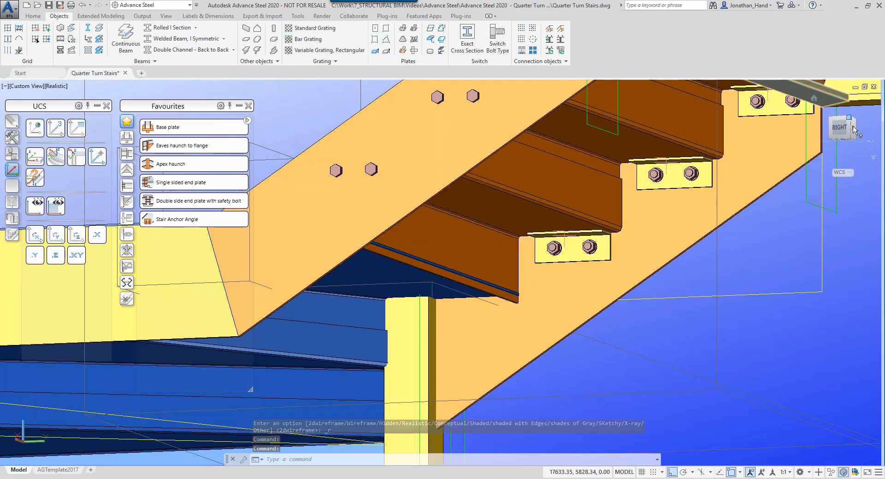
left_click(839, 123)
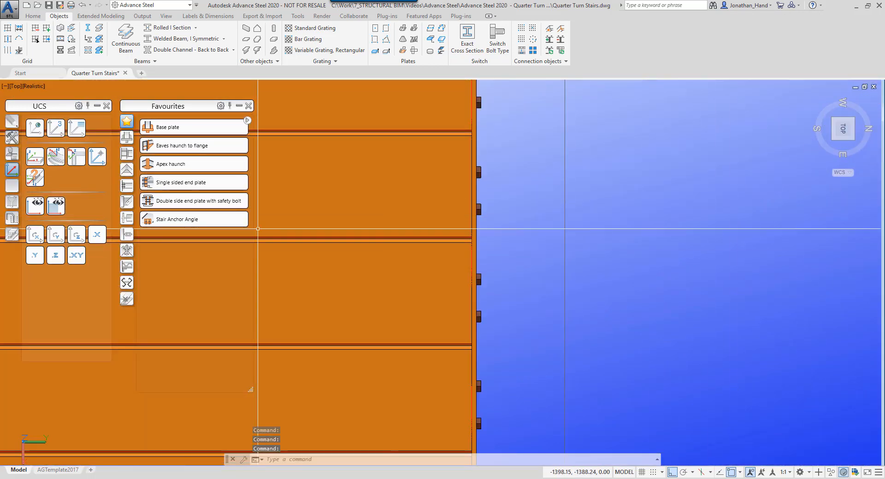
left_click(32, 86)
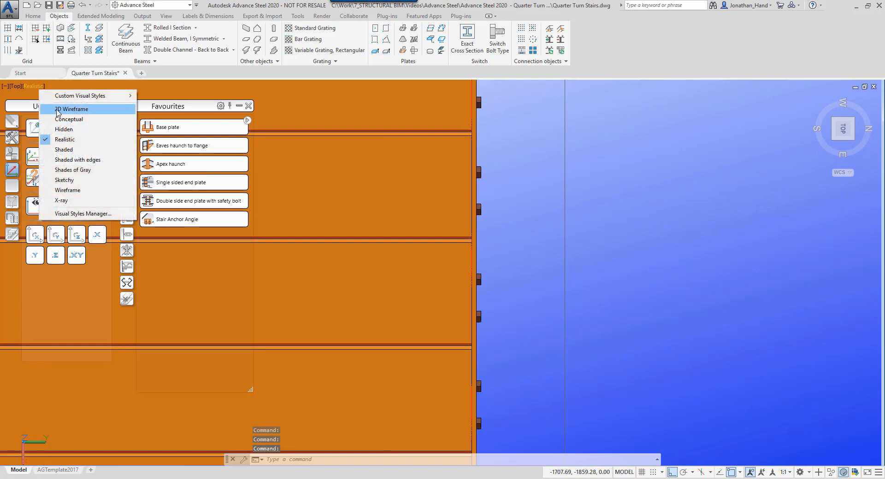
left_click(56, 113)
Split the top winder tread plate along the front face of the upper flight's first riser and delete the narrow offcut
scroll(441, 273, "up", 10)
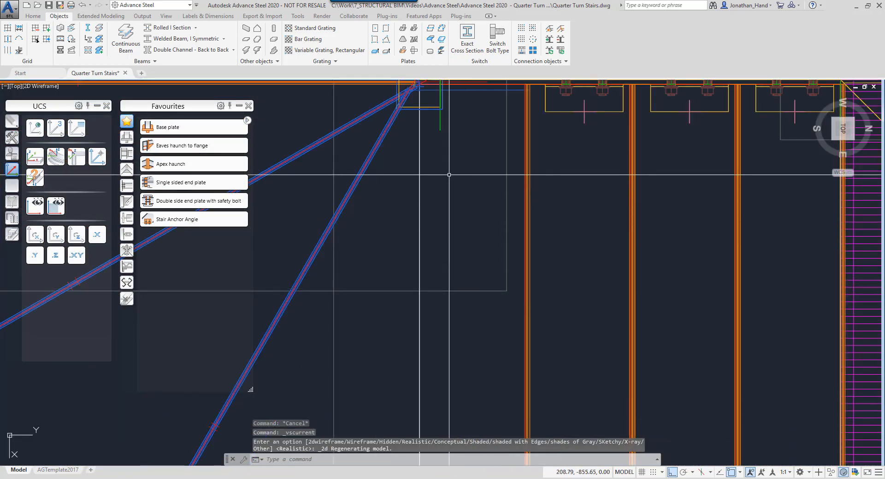
scroll(479, 83, "up", 4)
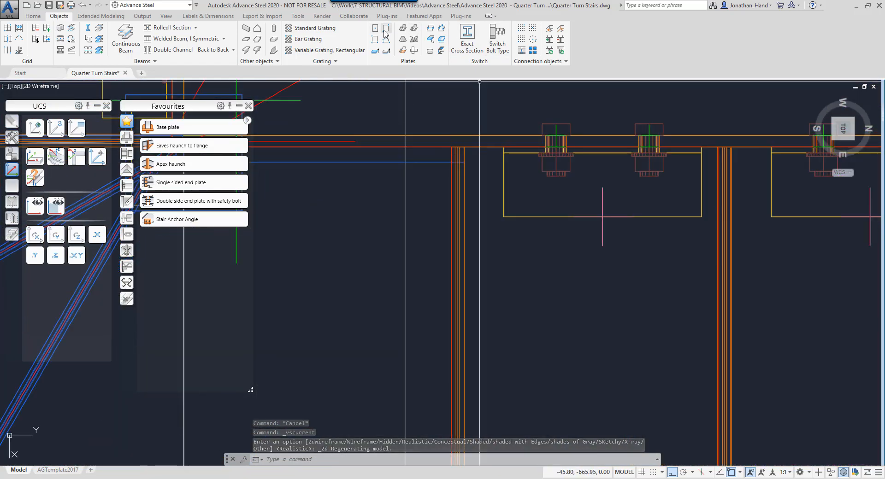
left_click(427, 39)
left_click(428, 161)
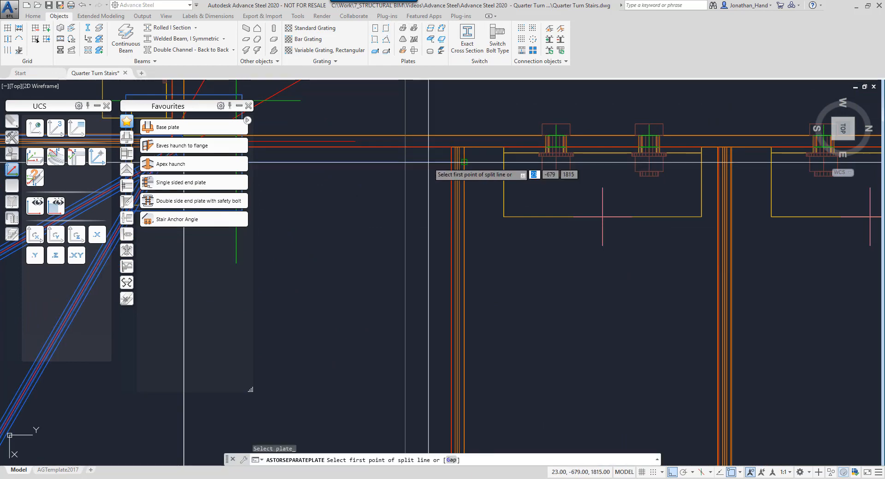
left_click(448, 148)
scroll(451, 276, "down", 5)
scroll(455, 347, "up", 2)
middle_click_drag(455, 347, 448, 269)
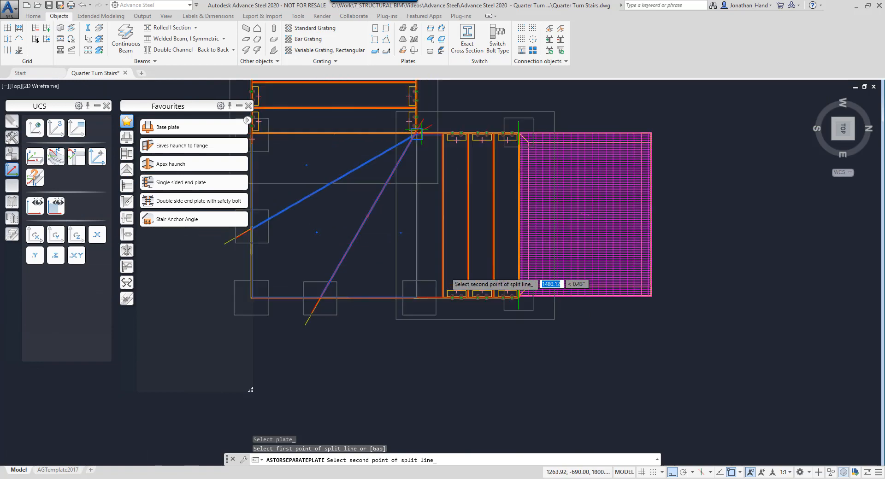
scroll(447, 283, "up", 12)
middle_click_drag(425, 331, 472, 148)
middle_click_drag(423, 292, 498, 153)
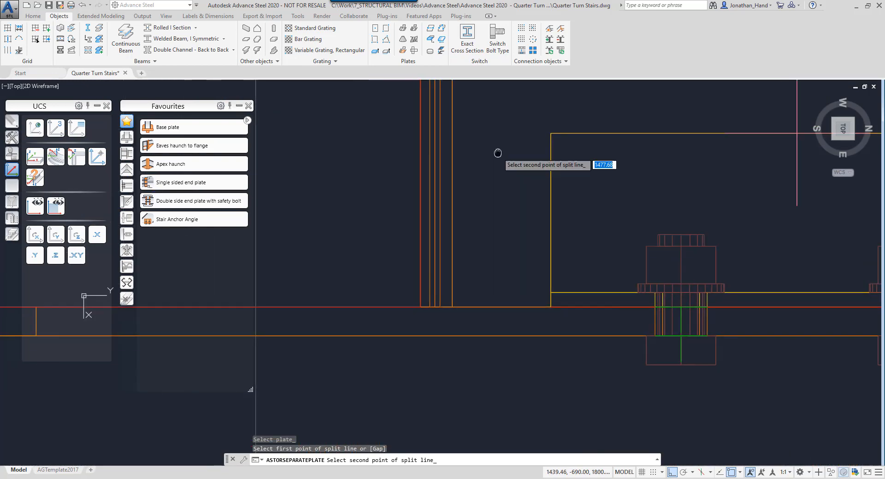
left_click(421, 307)
key("Escape")
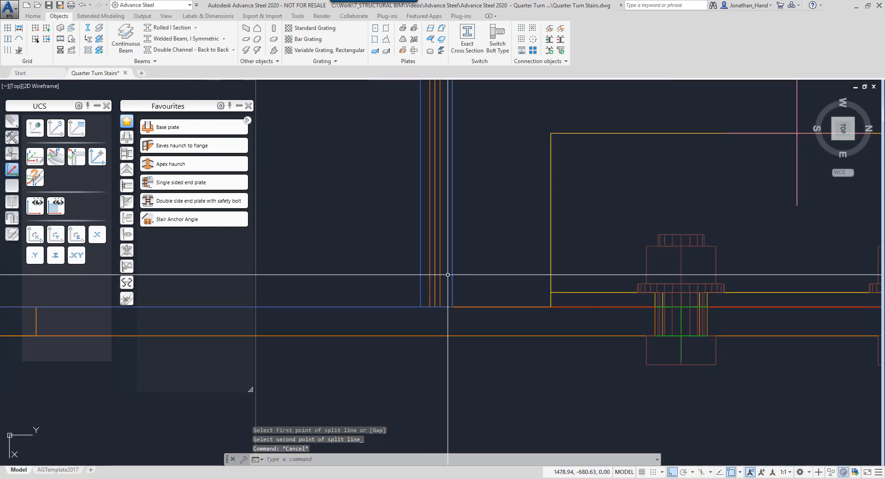
key("Delete")
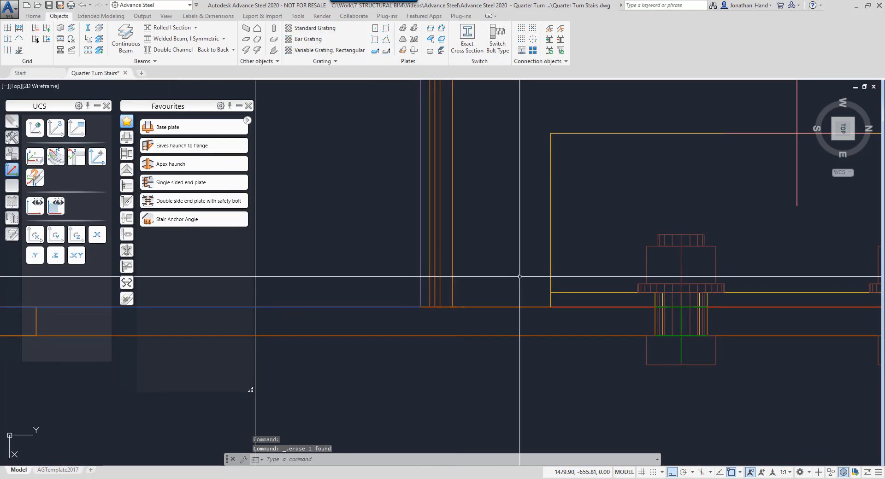
Rotate the UCS about X and draw a 50 mm vertical guide line up from the winder plate's corner beside the post
scroll(520, 277, "down", 6)
mouse_move(521, 284)
middle_mouse_down("shift")
mouse_move(581, 212)
mouse_move(573, 195)
mouse_move(546, 191)
middle_mouse_up("shift")
scroll(535, 198, "down", 4)
middle_click_drag(443, 261, 675, 282)
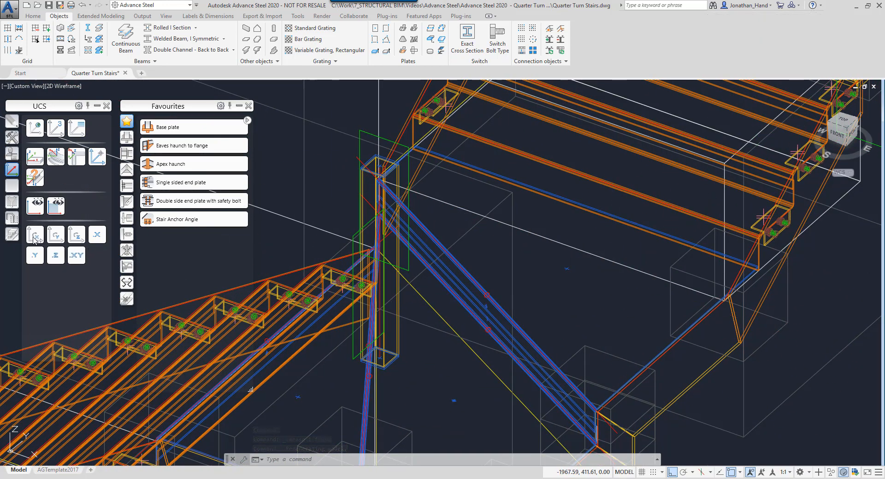
left_click(34, 236)
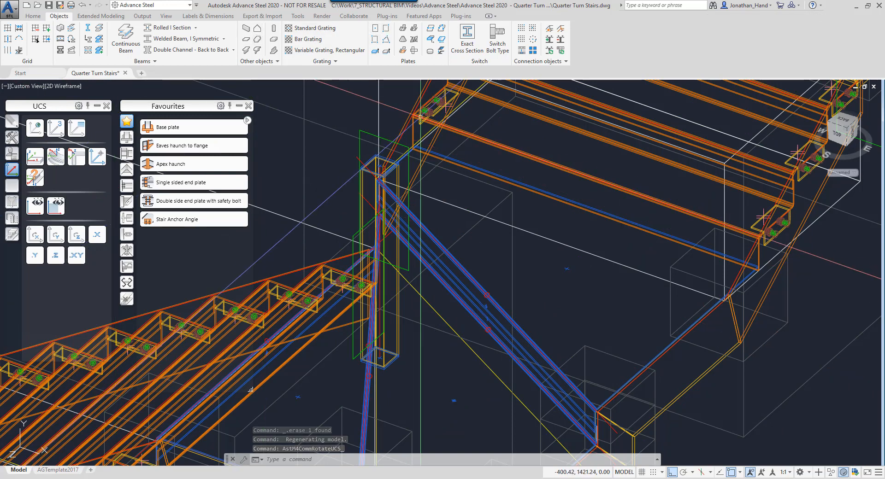
scroll(422, 154, "up", 5)
type("l")
key("Return")
middle_click_drag(422, 154, 470, 208)
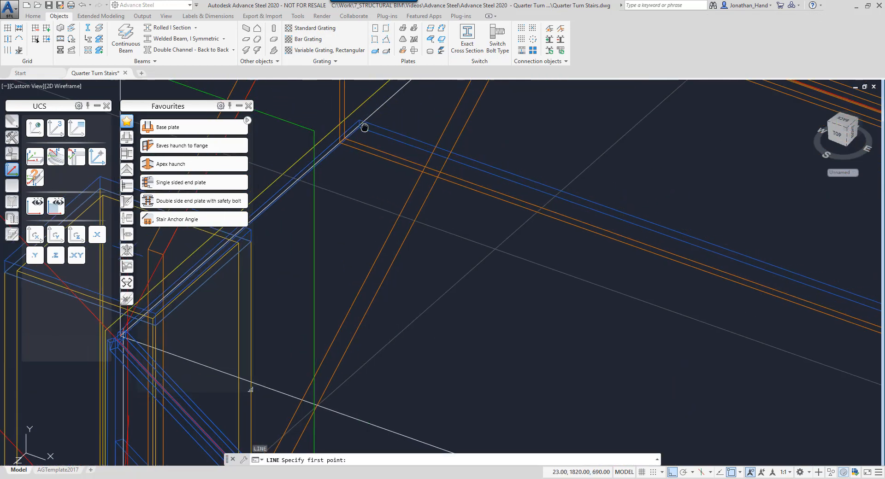
left_click(401, 170)
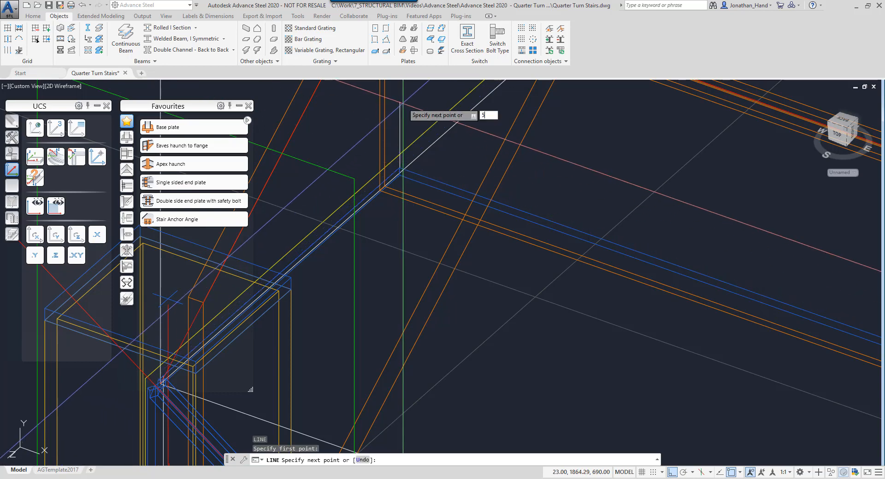
left_click(386, 28)
left_click(401, 171)
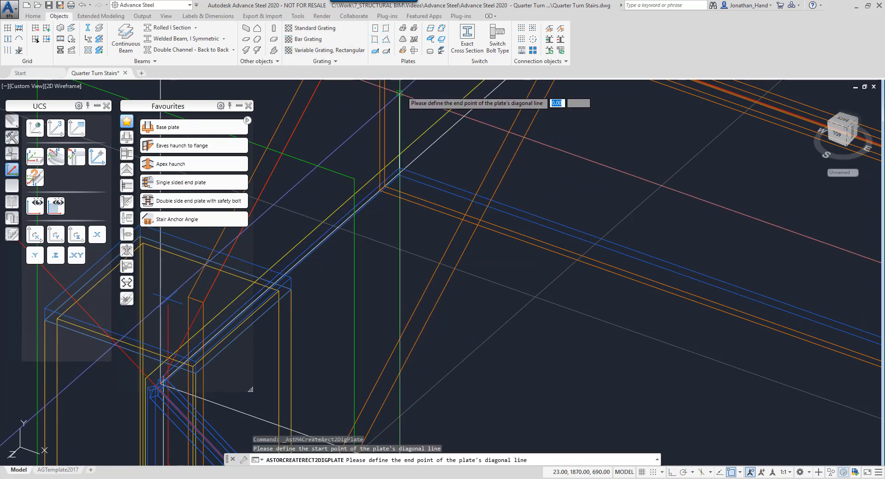
scroll(401, 170, "down", 5)
middle_click_drag(500, 204, 346, 142)
scroll(804, 293, "up", 2)
scroll(785, 297, "down", 4)
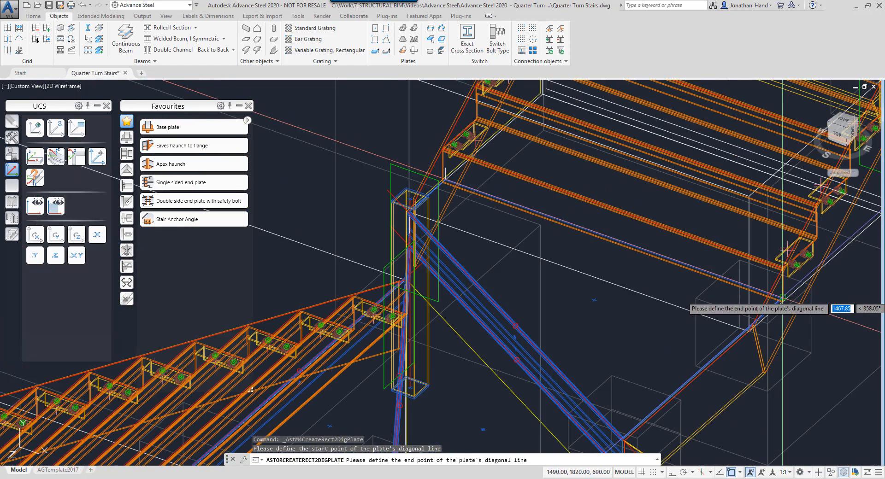
scroll(784, 295, "up", 5)
key("Escape")
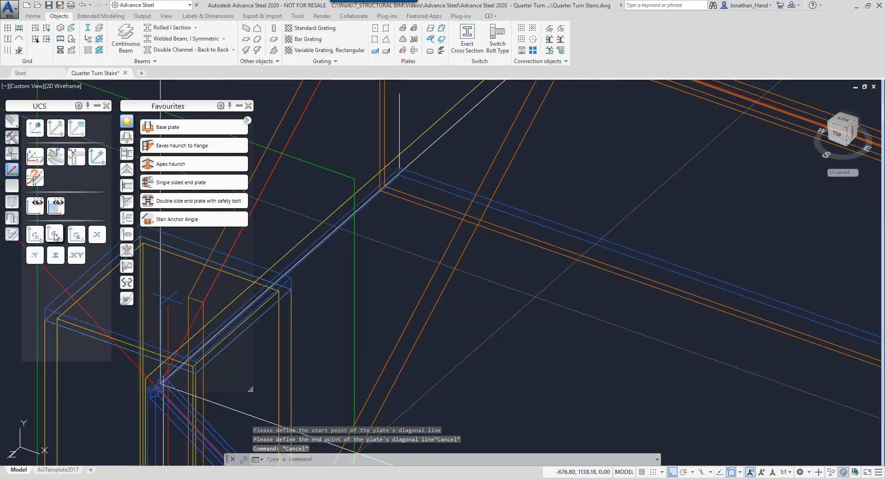
Create an 8 mm thick rectangular upstand plate, 1467 x 50 mm, from the winder plate's far corner to the top of the guide line
scroll(484, 265, "down", 5)
middle_click_drag(535, 279, 474, 248)
scroll(489, 235, "down", 5)
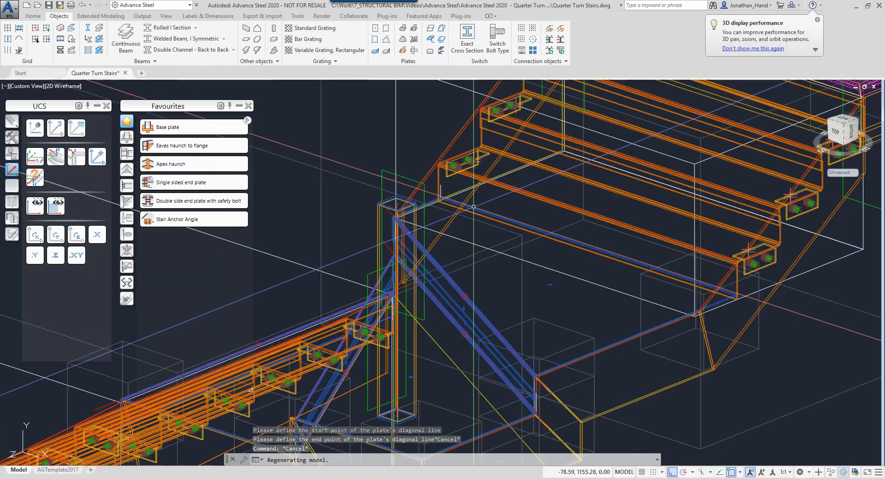
left_click(386, 31)
scroll(645, 291, "up", 5)
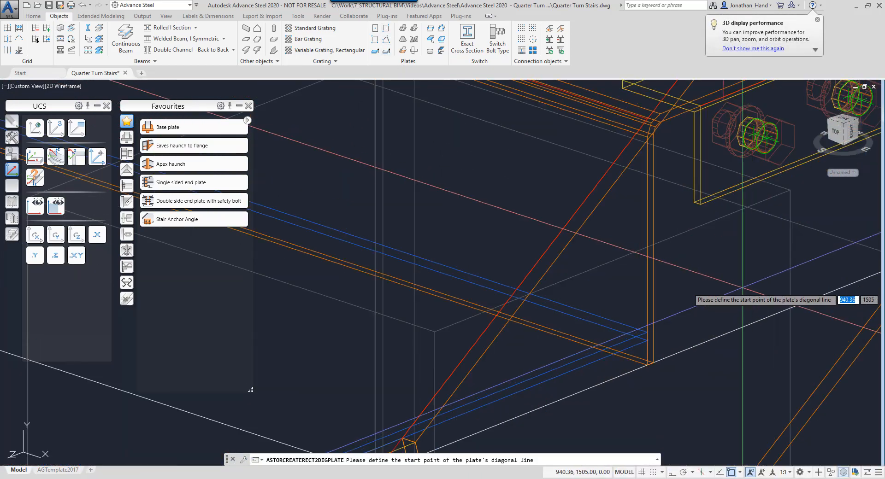
left_click(647, 331)
scroll(647, 332, "down", 6)
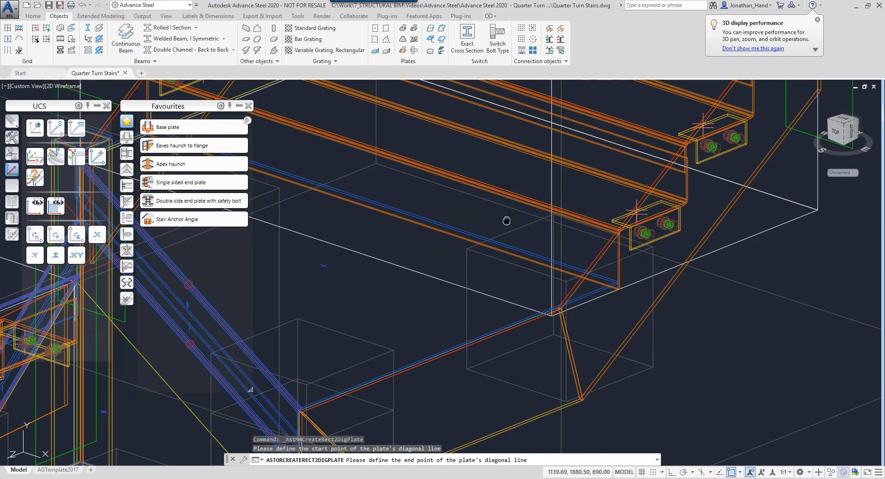
scroll(480, 258, "up", 5)
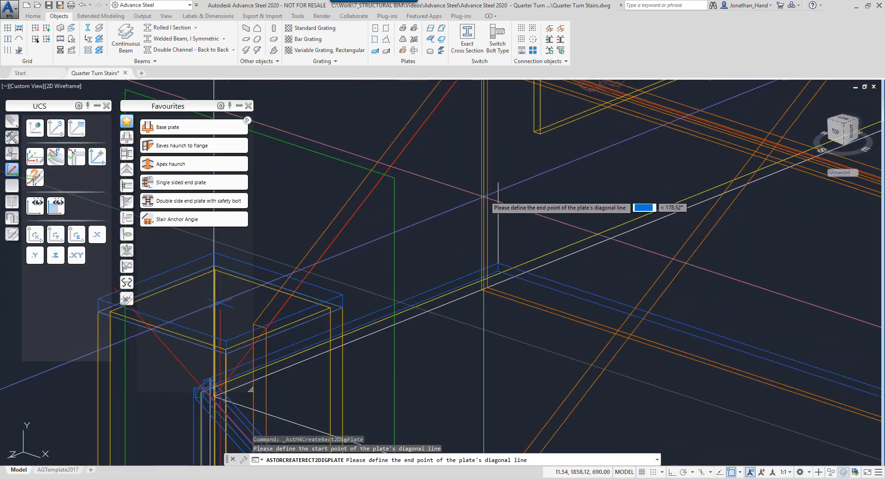
left_click(498, 183)
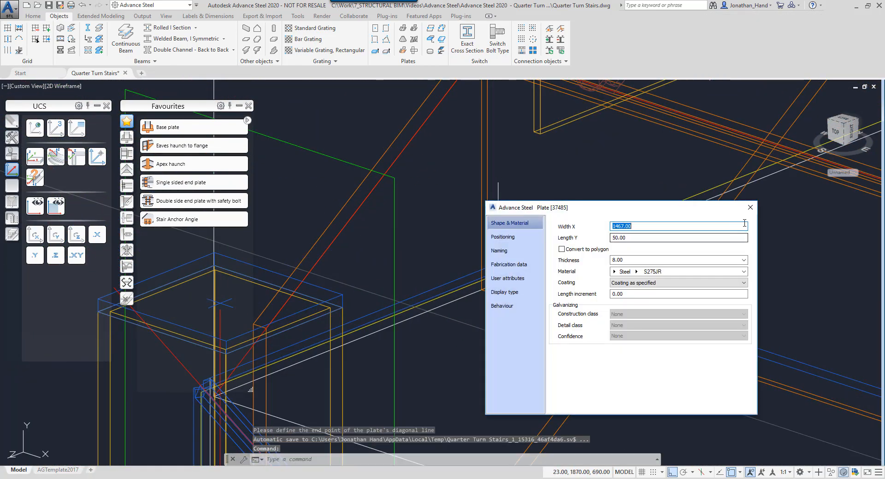
left_click(750, 207)
Move the new upstand plate by its lower corner onto the winder plate's corner at the base of the guide line
scroll(621, 237, "down", 4)
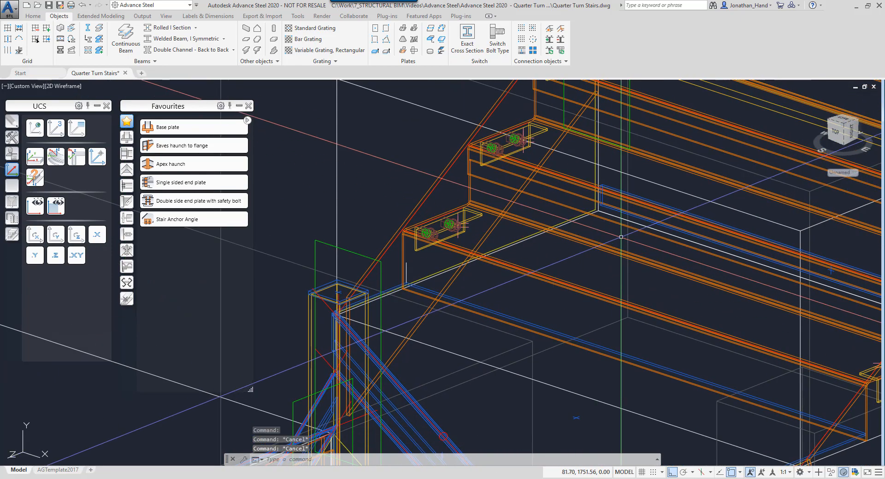
key("Return")
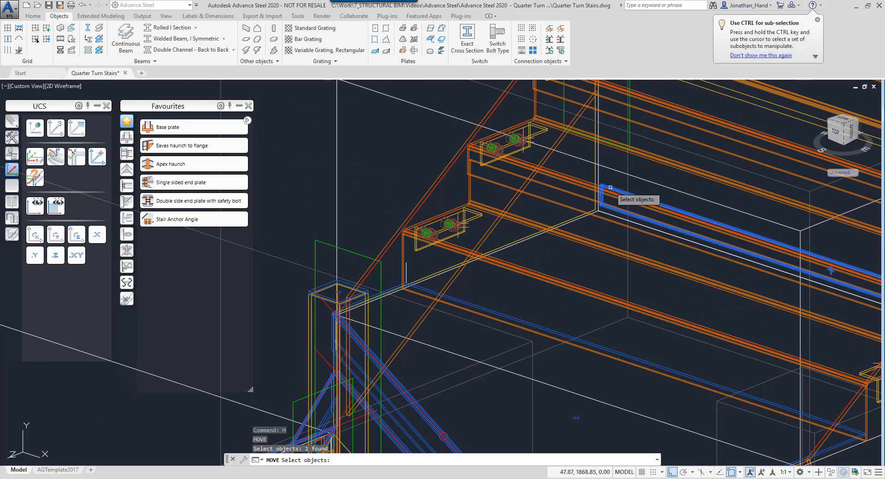
scroll(610, 189, "up", 2)
key("Return")
left_click(612, 210)
scroll(612, 209, "down", 4)
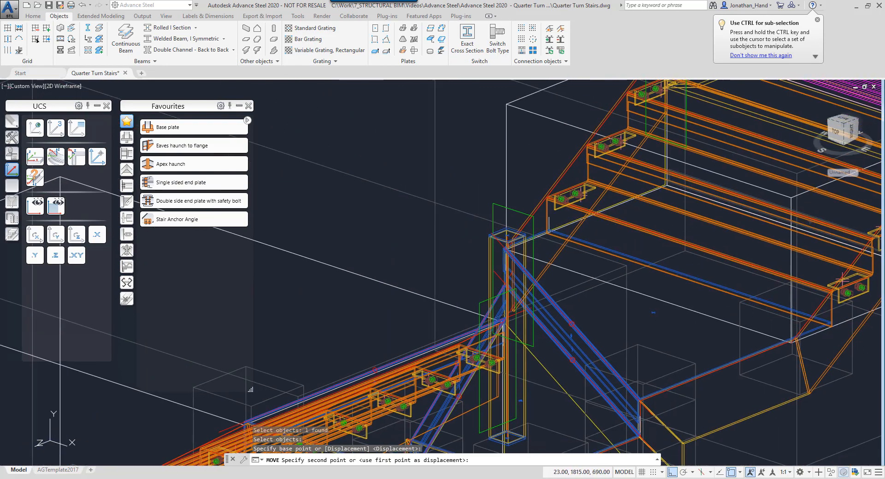
scroll(557, 221, "up", 5)
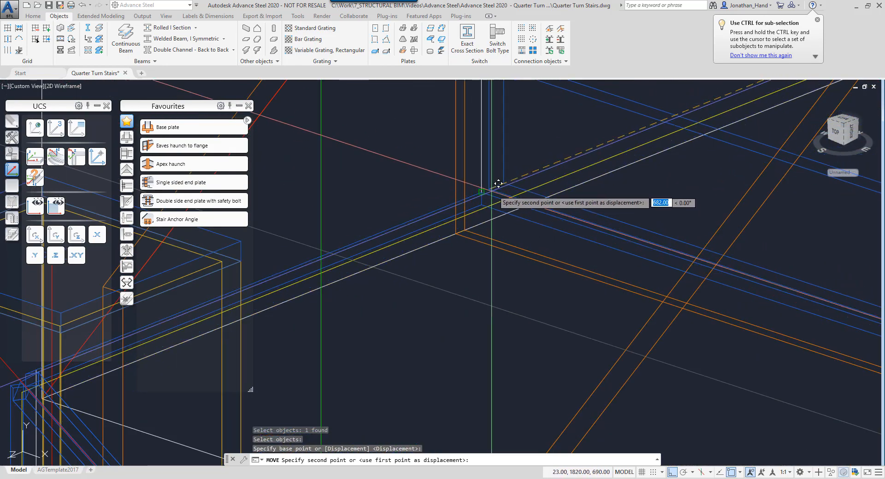
key("Escape")
key("Escape")
scroll(499, 183, "down", 5)
Connect the upstand to the top winder tread as a folded plate with a -90° angle, justification 0 and radius 10
middle_click_drag(535, 258, 428, 267)
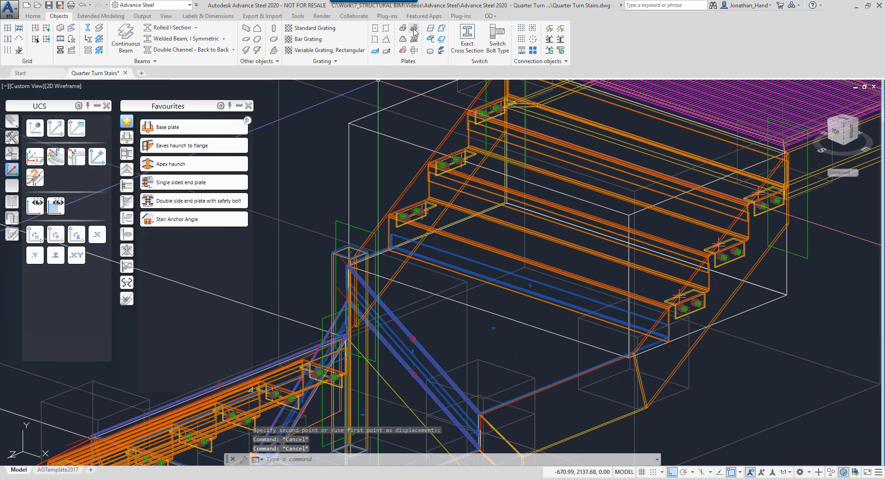
left_click(414, 49)
scroll(596, 243, "up", 5)
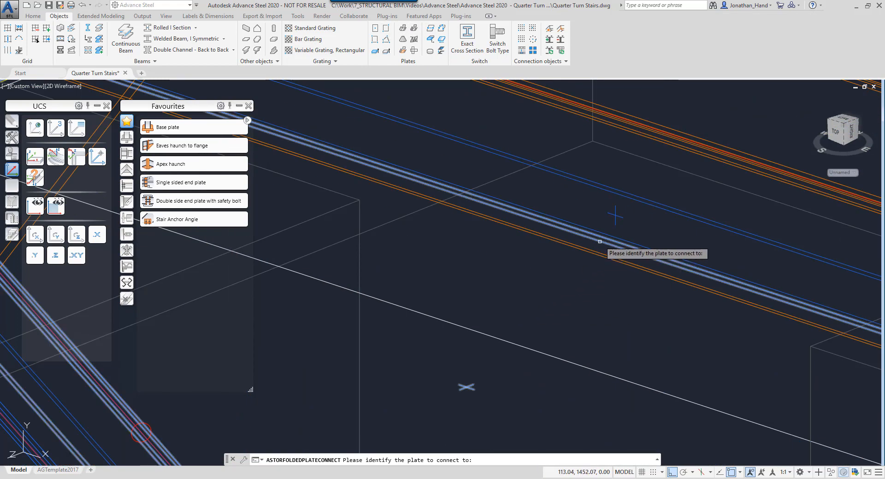
left_click(600, 241)
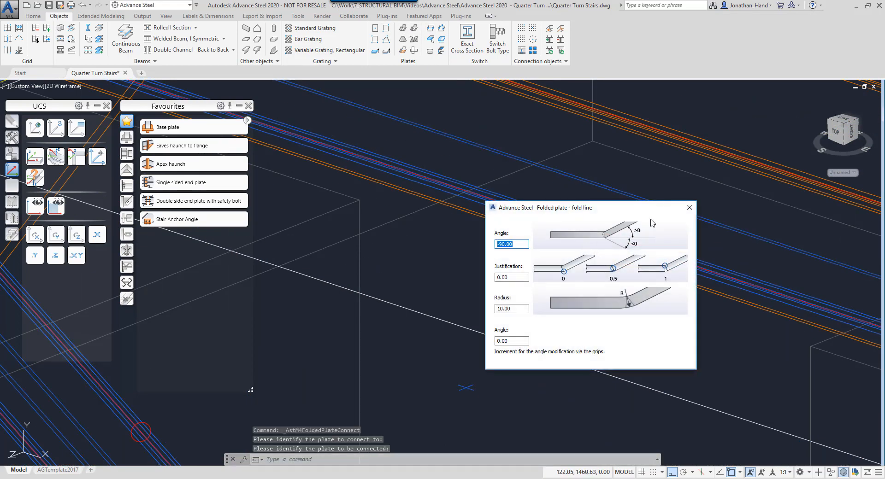
left_click(689, 208)
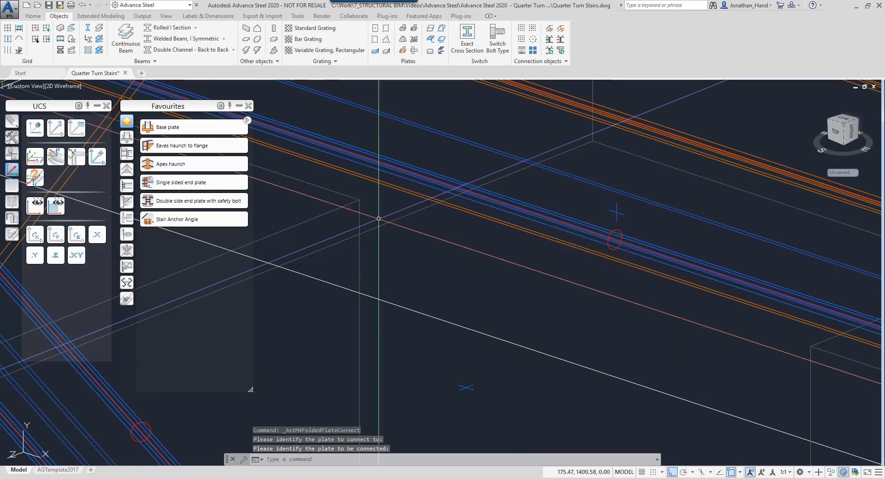
Examine the folded upstand behind the upper flight's first riser from below in the Realistic visual style
left_click(66, 87)
left_click(97, 140)
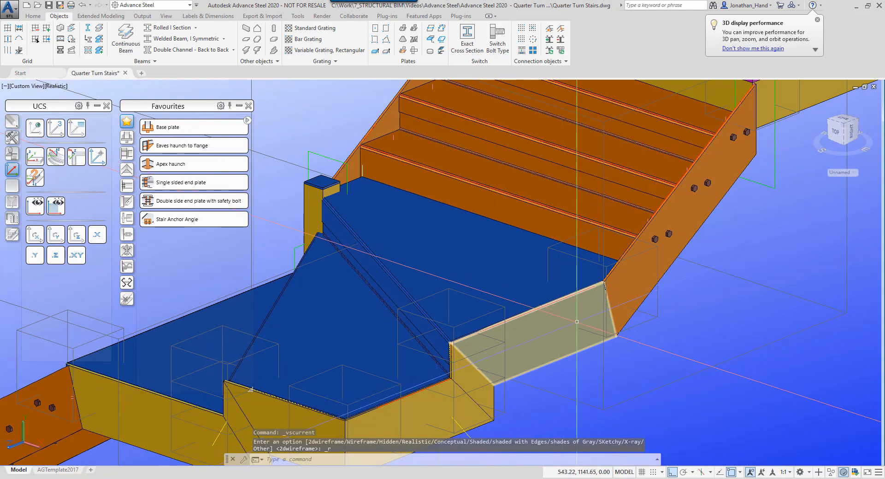
middle_click_drag(563, 315, 415, 265, "shift")
scroll(385, 206, "up", 4)
middle_click_drag(430, 219, 584, 298)
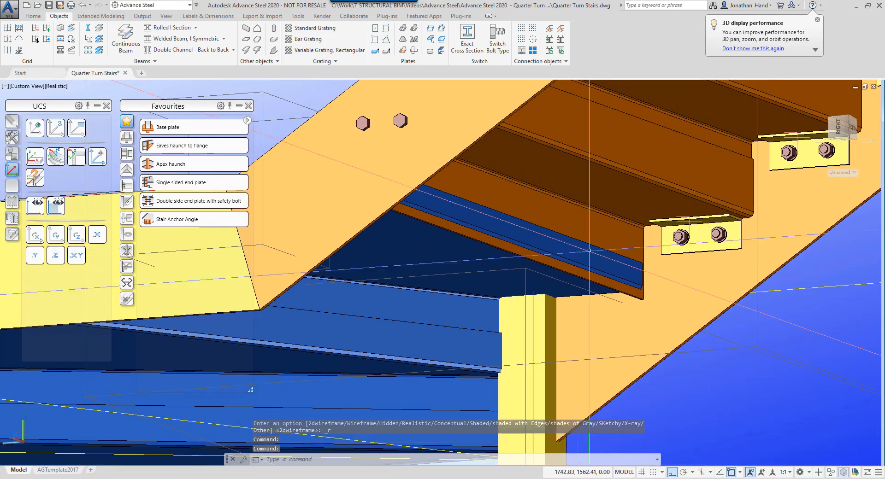
left_click(591, 227)
right_click(591, 226)
left_click(648, 332)
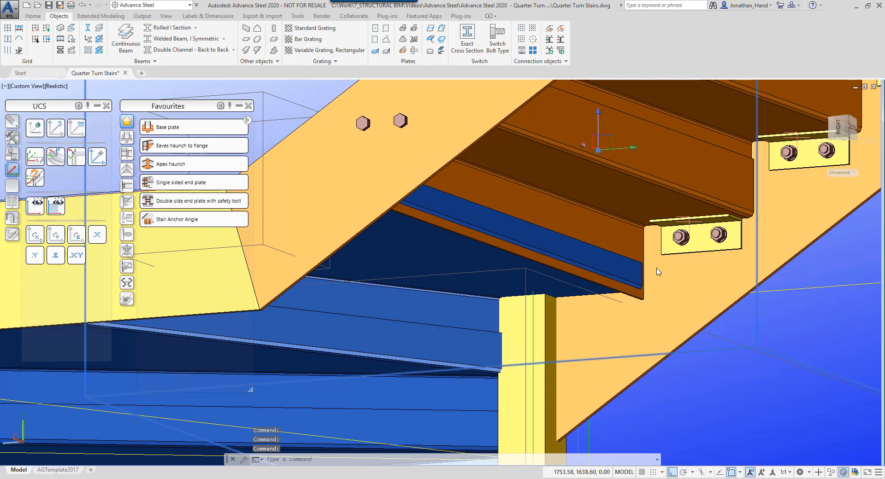
Shorten the front length of the upper flight's bottom tread so its front edge no longer hangs below the folded upstand
double_click(656, 272)
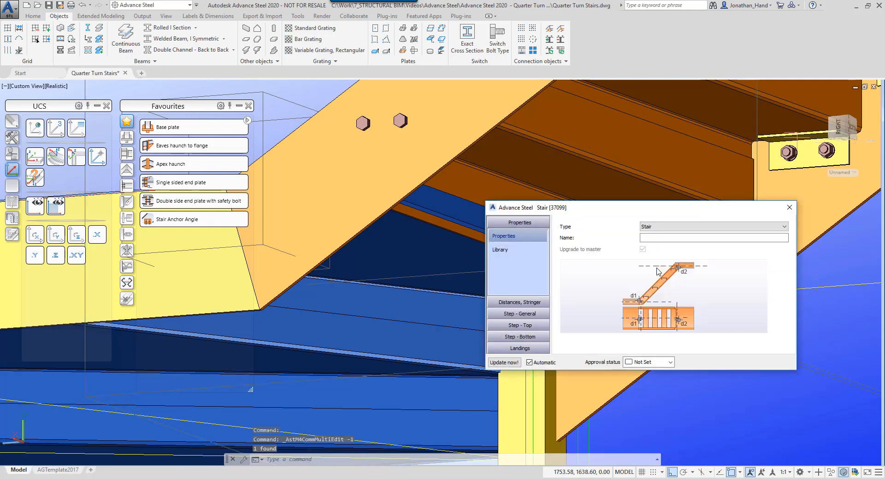
left_click(525, 337)
left_click(531, 299)
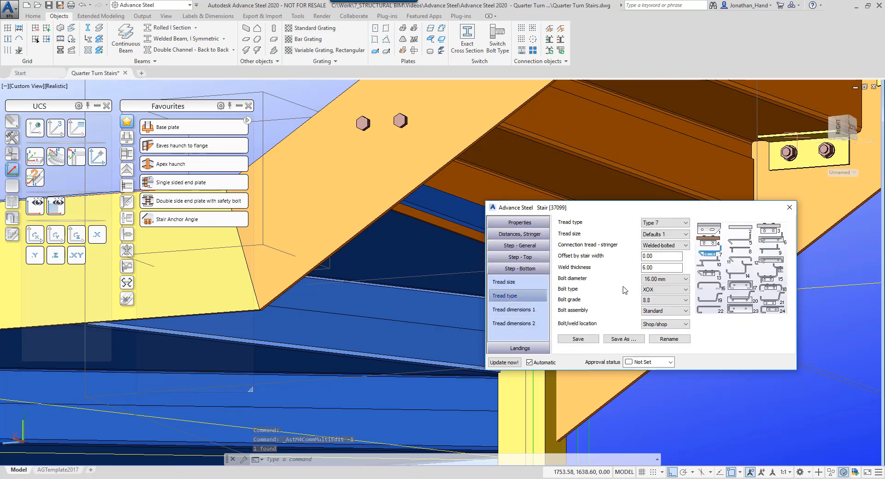
left_click(510, 312)
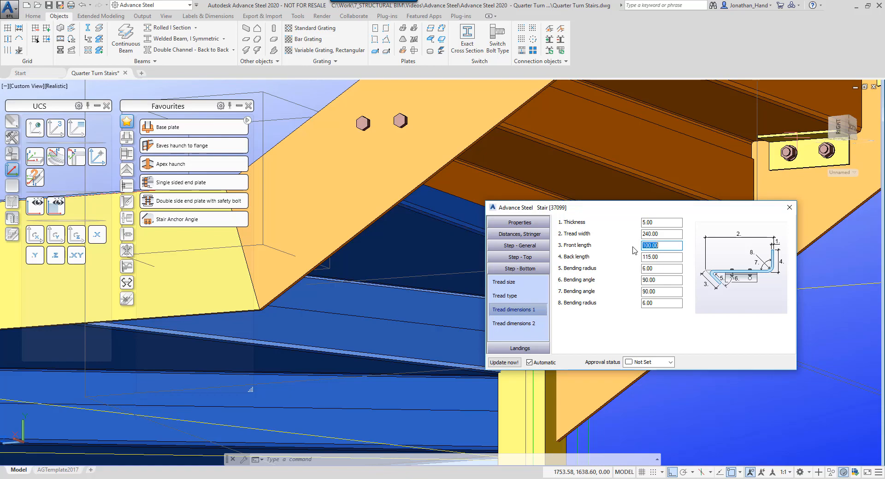
left_click(789, 206)
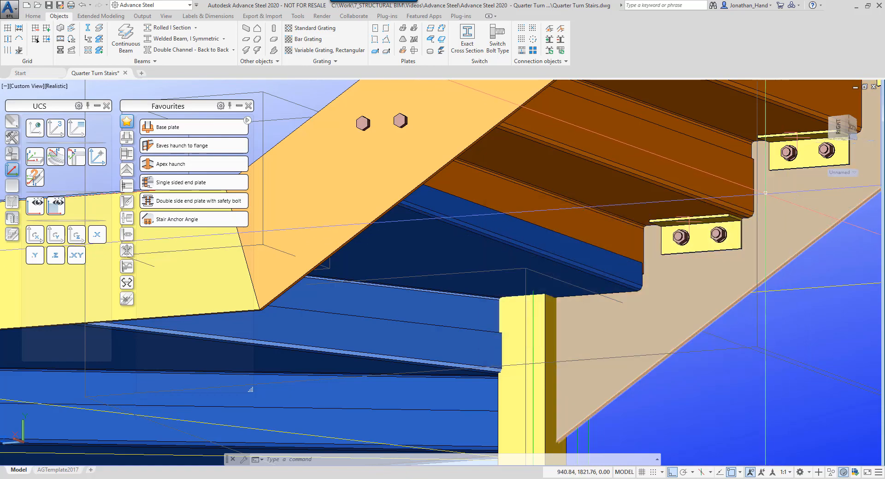
Reset the UCS to World, switch to a top view of the capped post, and align the UCS to that view
middle_click_drag(765, 240, 777, 282, "shift")
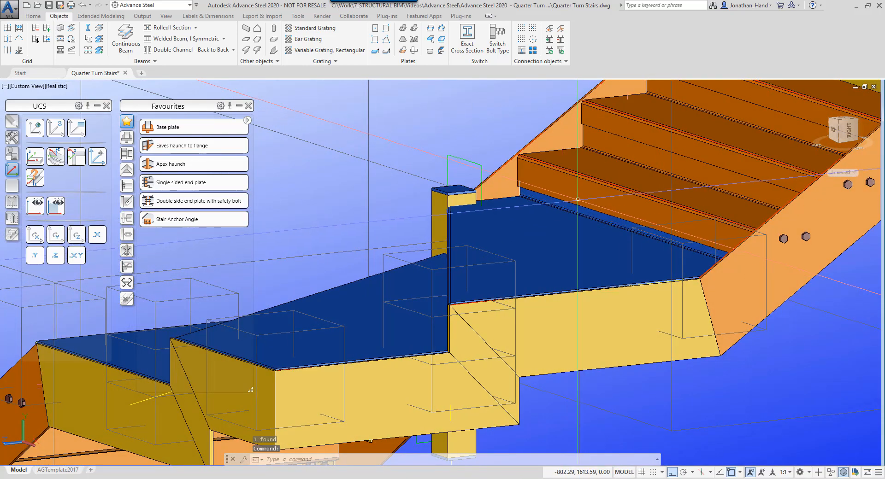
scroll(537, 179, "up", 5)
scroll(494, 180, "down", 5)
middle_click_drag(473, 205, 515, 257, "shift")
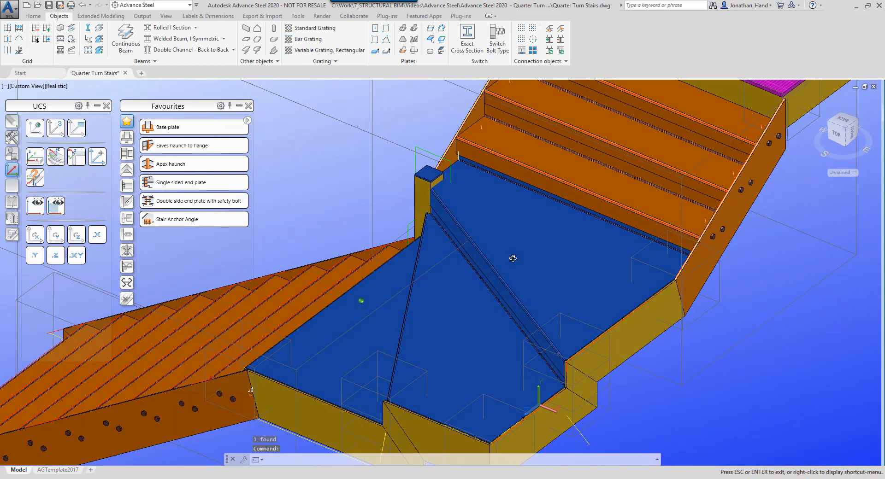
left_click(34, 130)
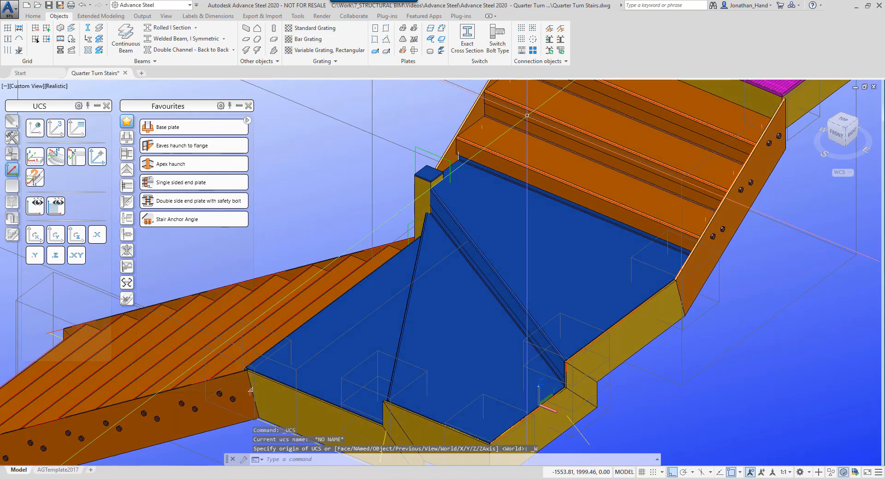
scroll(470, 305, "up", 8)
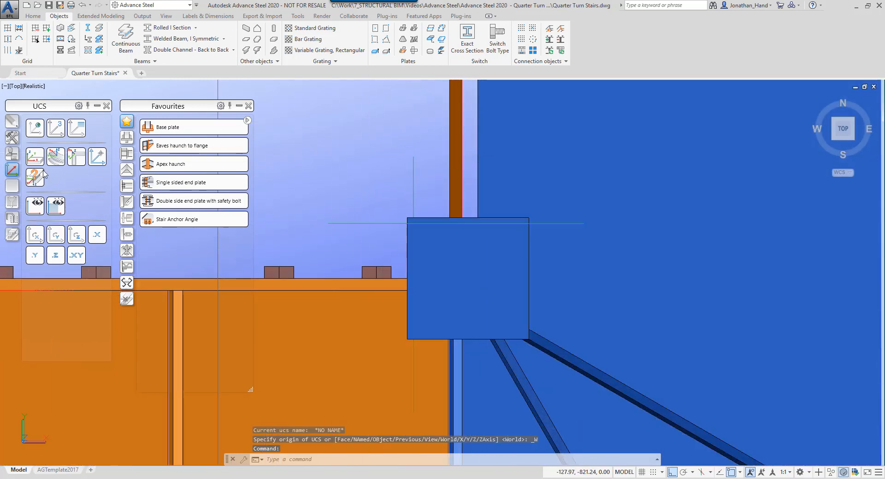
left_click(78, 129)
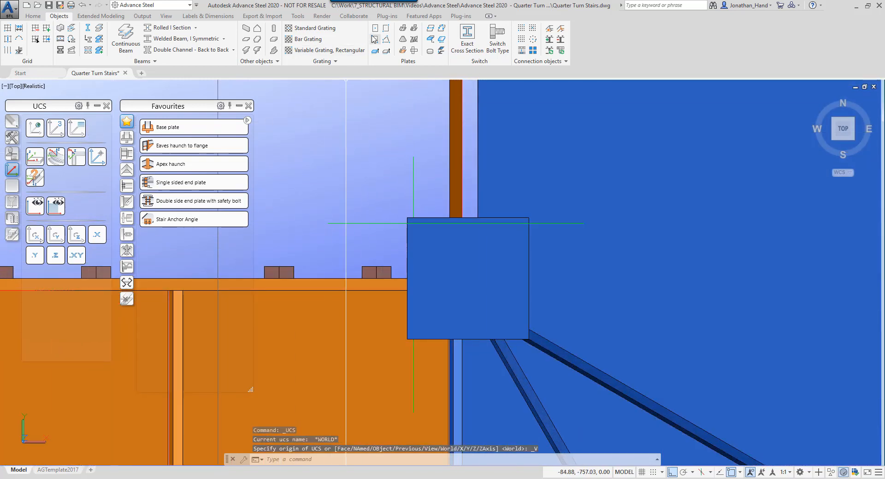
Cut a rectangular contour notch around the post in the top winder tread by two diagonal points, limited to the selected fold
left_click(13, 234)
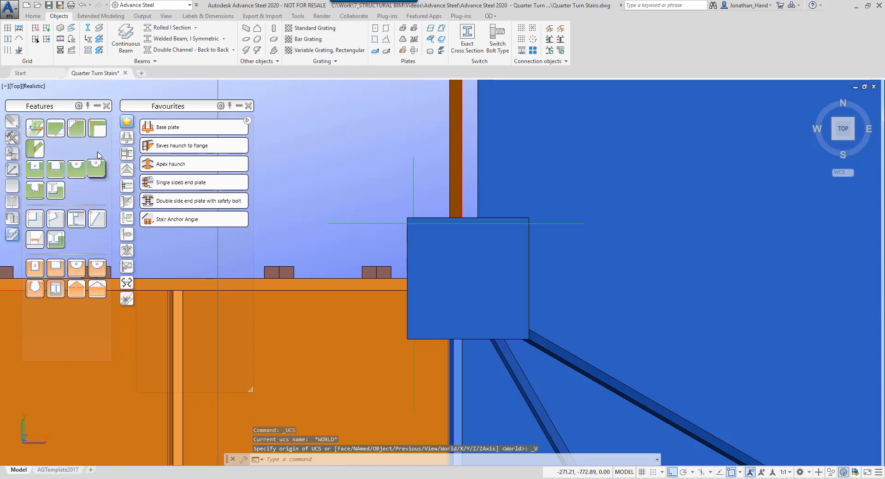
left_click(59, 172)
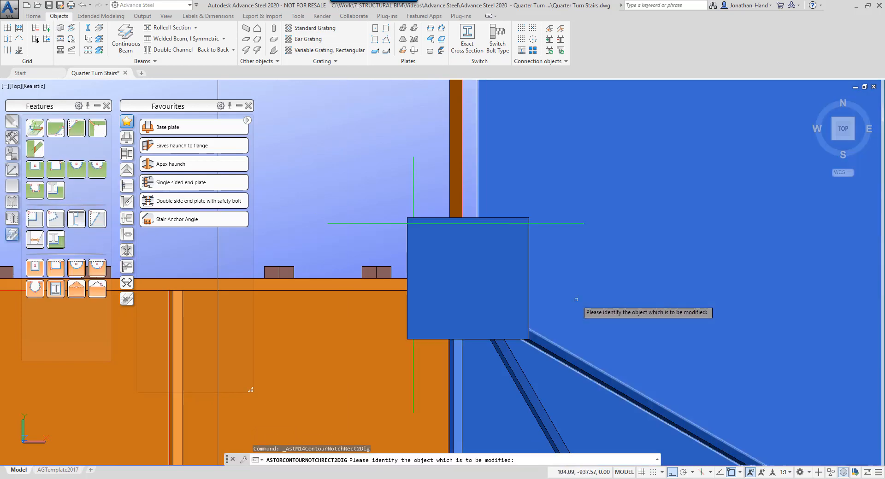
left_click(575, 300)
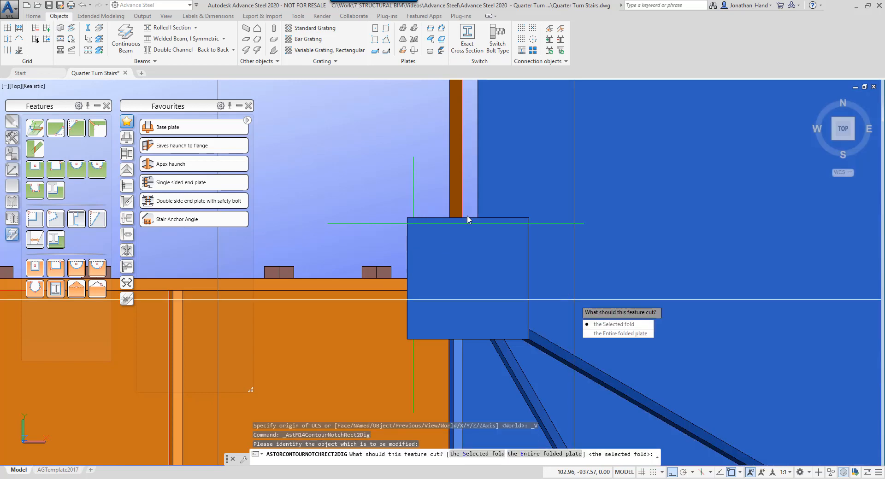
left_click(613, 327)
left_click(501, 314)
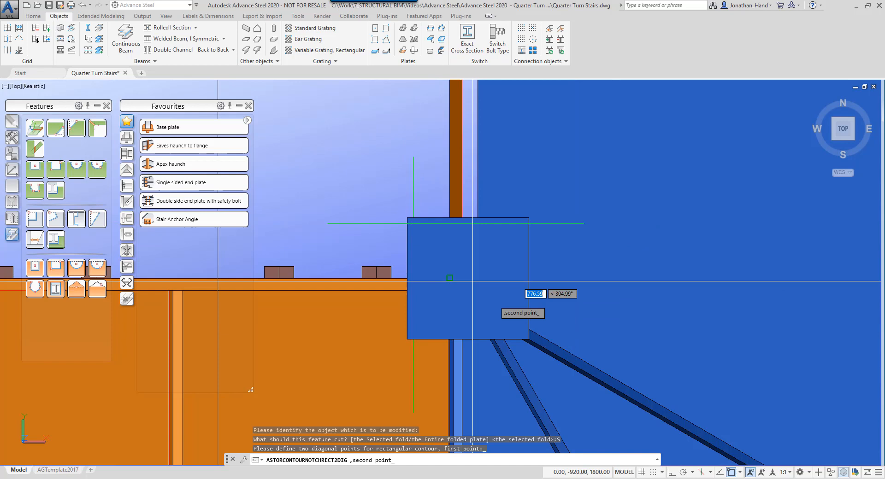
left_click(535, 336)
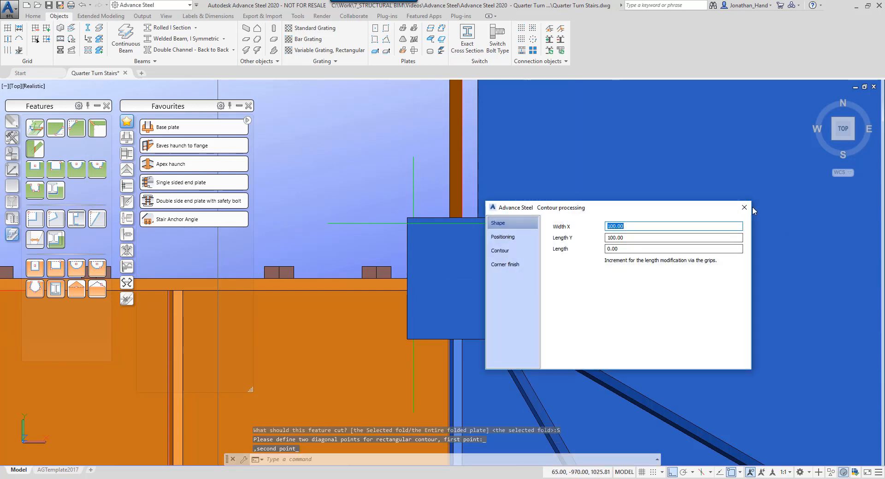
left_click(744, 208)
Cut a rectangular notch in the middle winder tread between the post's opposite corners, affecting only the selected fold
key("Return")
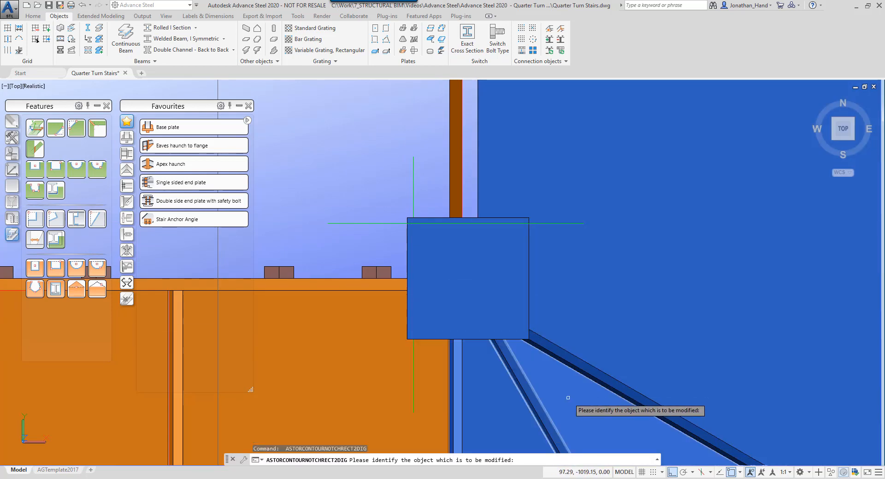
left_click(568, 393)
left_click(609, 422)
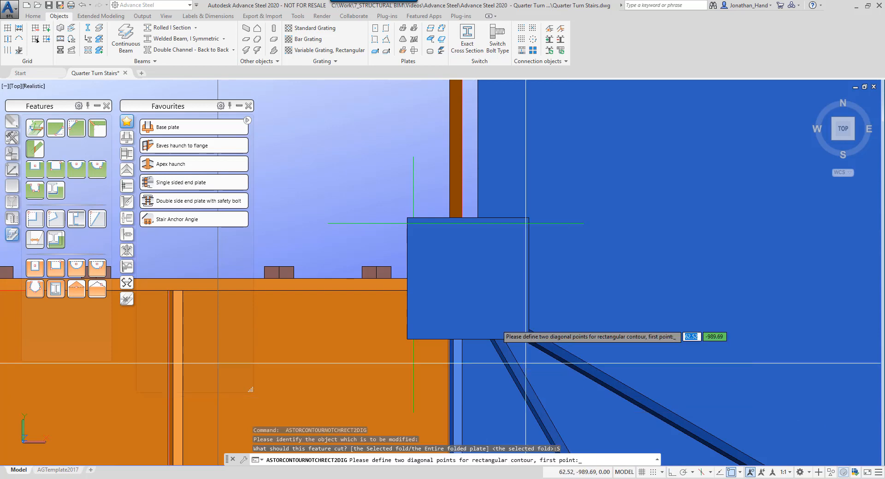
left_click(406, 217)
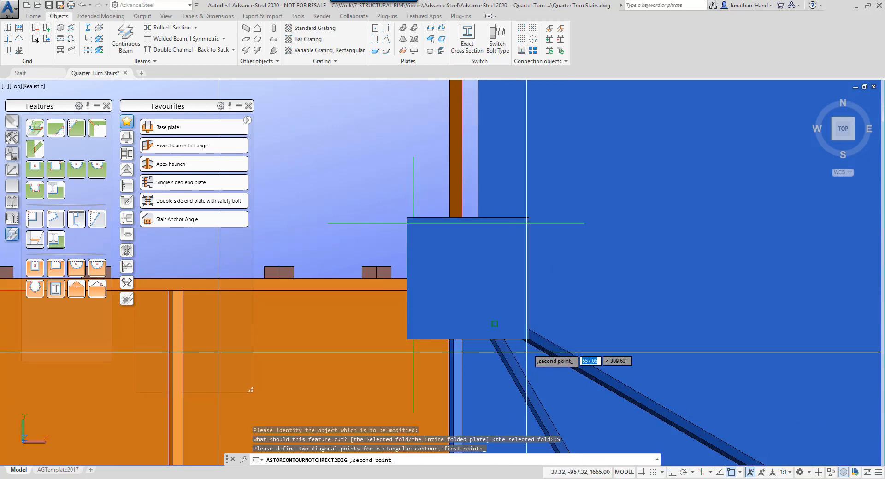
left_click(528, 336)
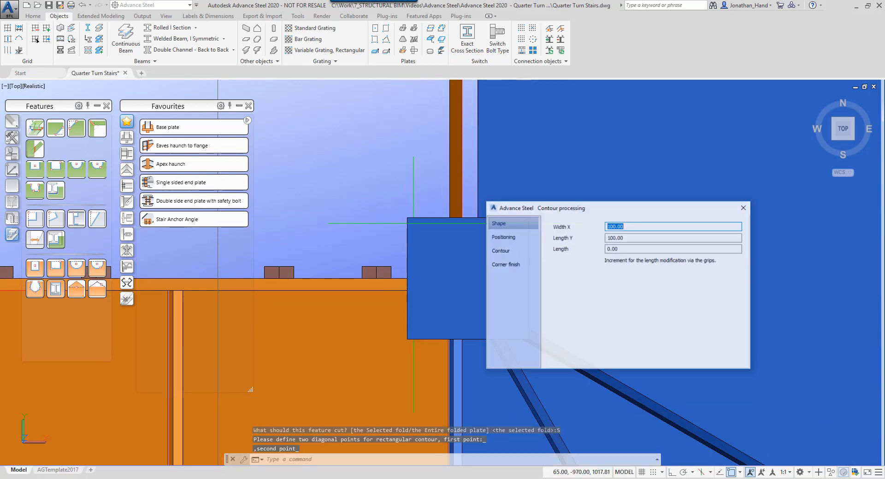
left_click(743, 209)
Notch the lowest winder tread around the post with a two-point rectangular contour on the selected fold
middle_click_drag(487, 374, 494, 314)
key("Return")
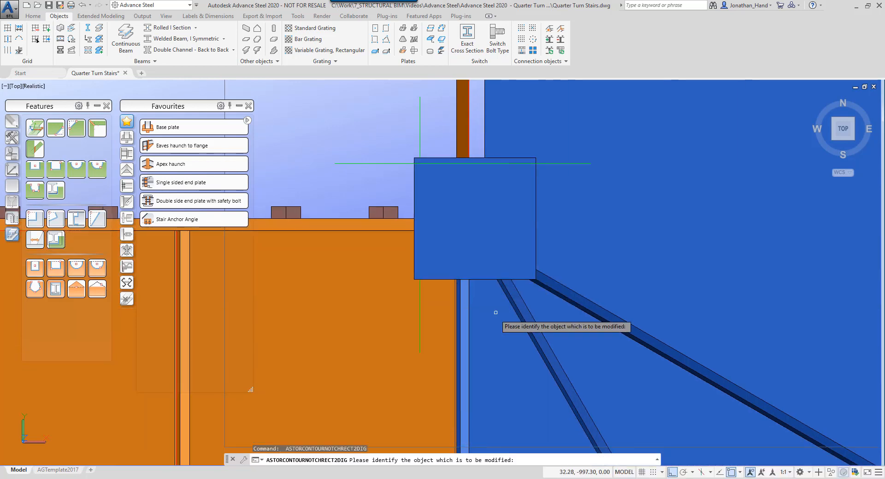
left_click(489, 317)
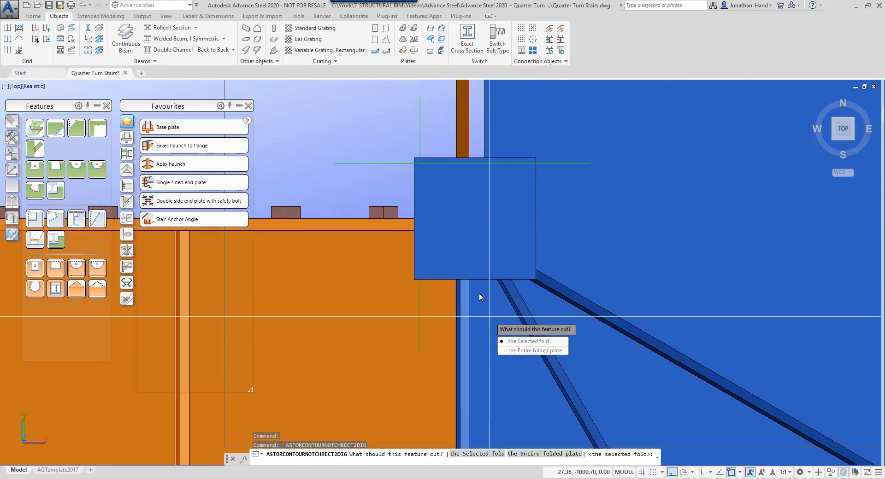
left_click(520, 343)
left_click(535, 280)
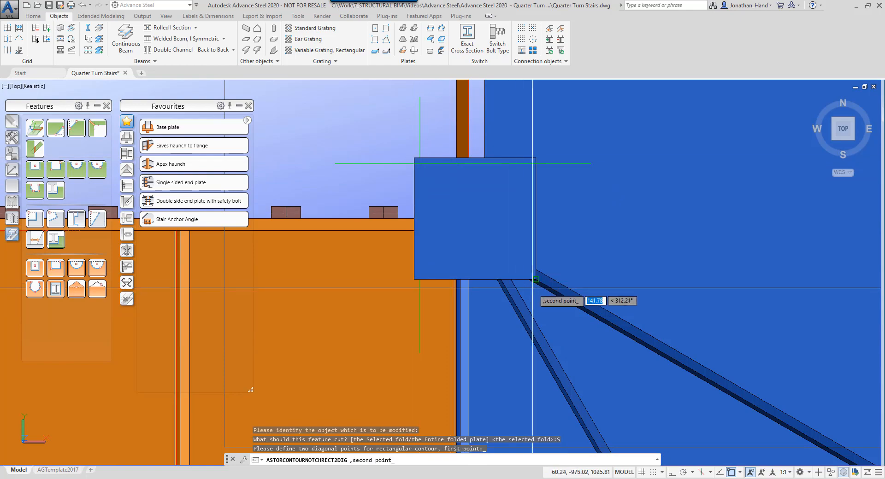
left_click(537, 288)
left_click(743, 208)
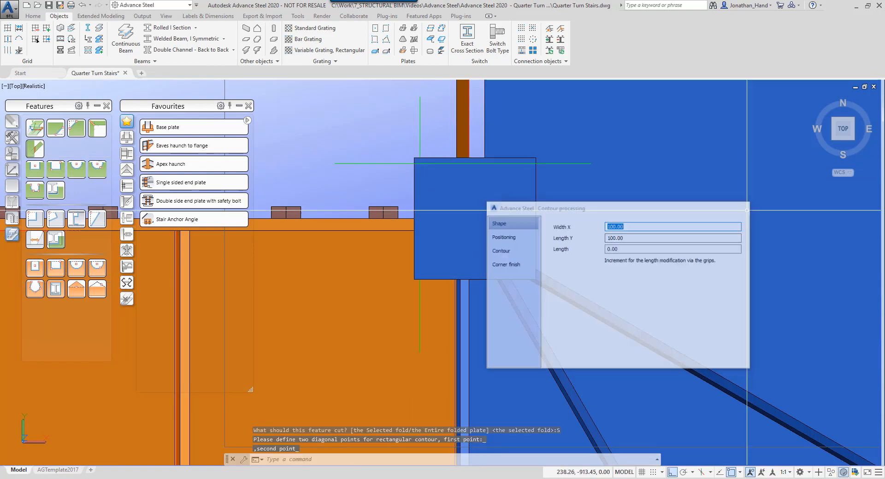
Examine the notched winders and the whole quarter turn staircase in an isometric view, closing the Favourites palette
left_click(832, 140)
scroll(651, 204, "down", 12)
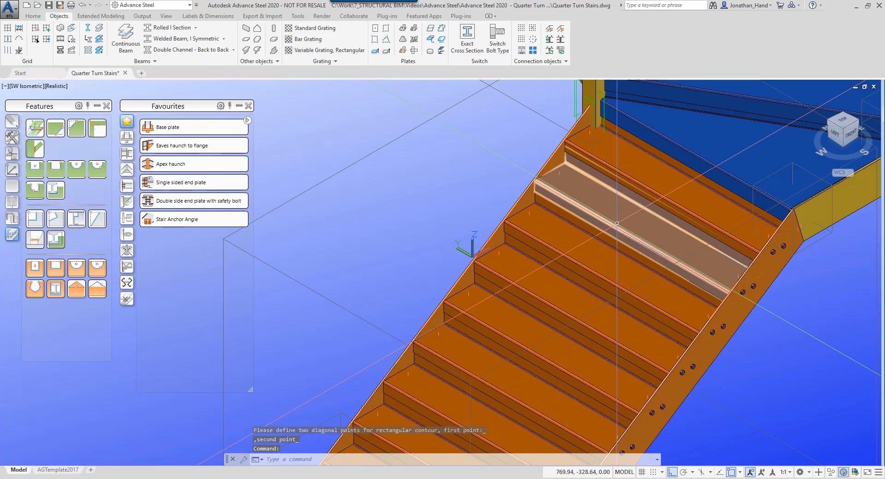
scroll(623, 194, "up", 6)
middle_click_drag(606, 171, 603, 240)
scroll(722, 295, "down", 6)
middle_click_drag(722, 295, 669, 306)
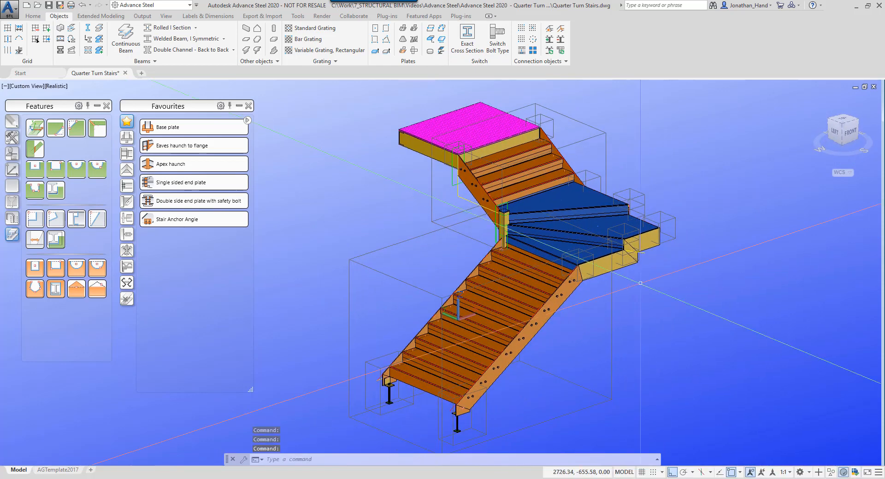
scroll(640, 283, "up", 2)
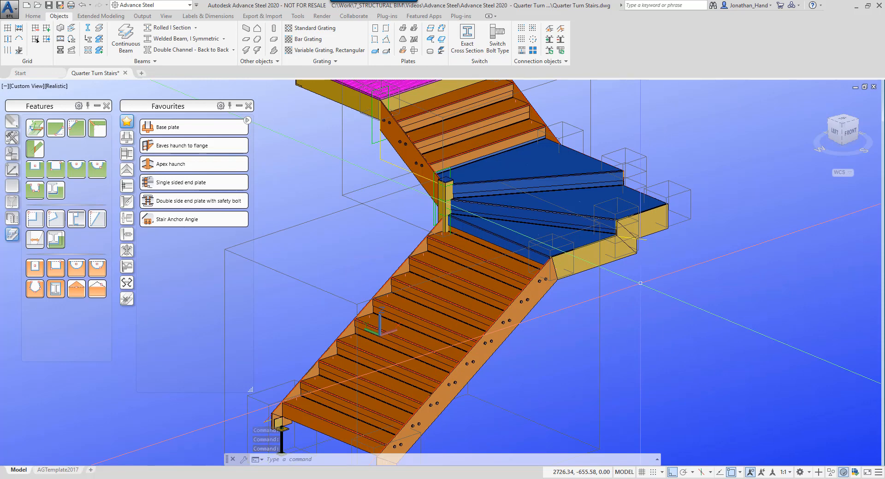
scroll(641, 283, "down", 2)
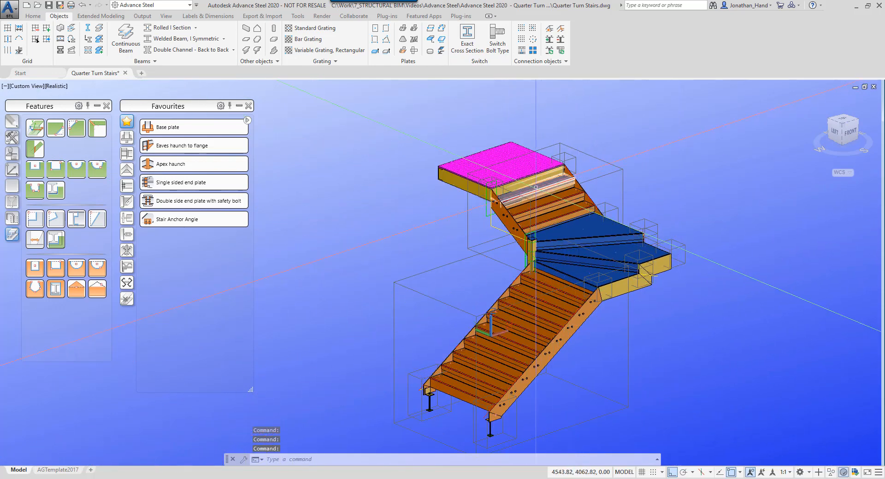
middle_click_drag(361, 137, 293, 124)
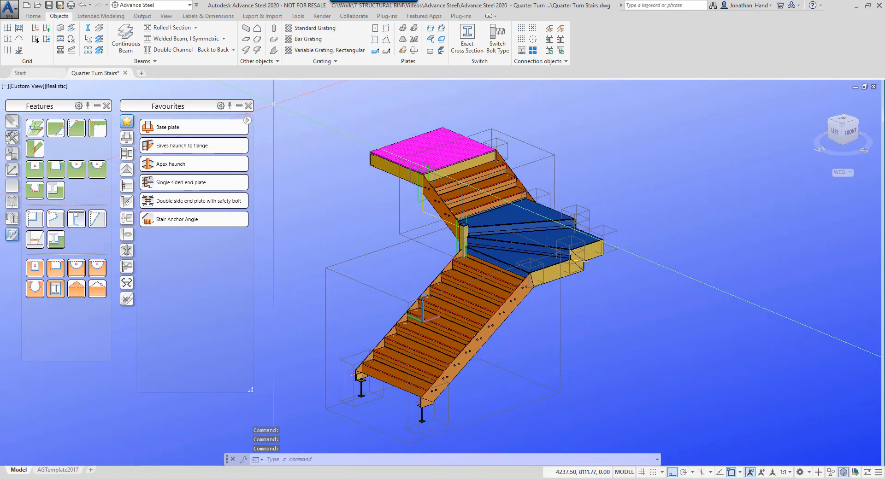
left_click(249, 106)
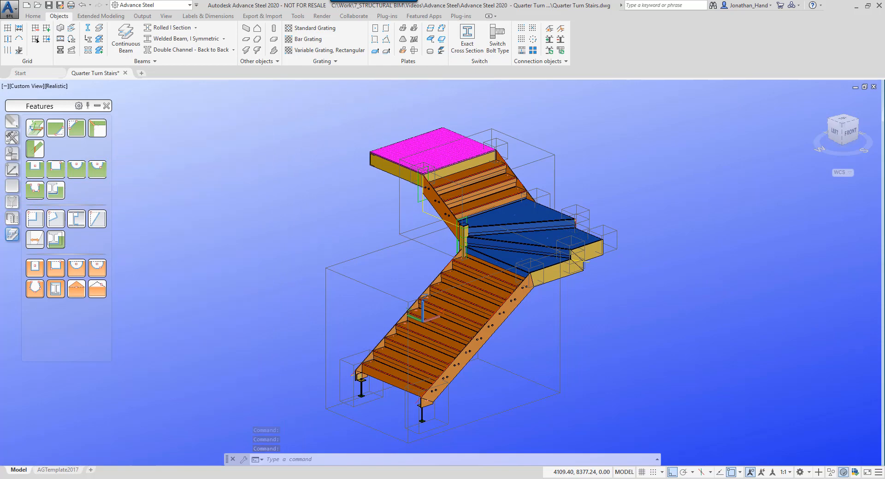
middle_click_drag(304, 165, 280, 148)
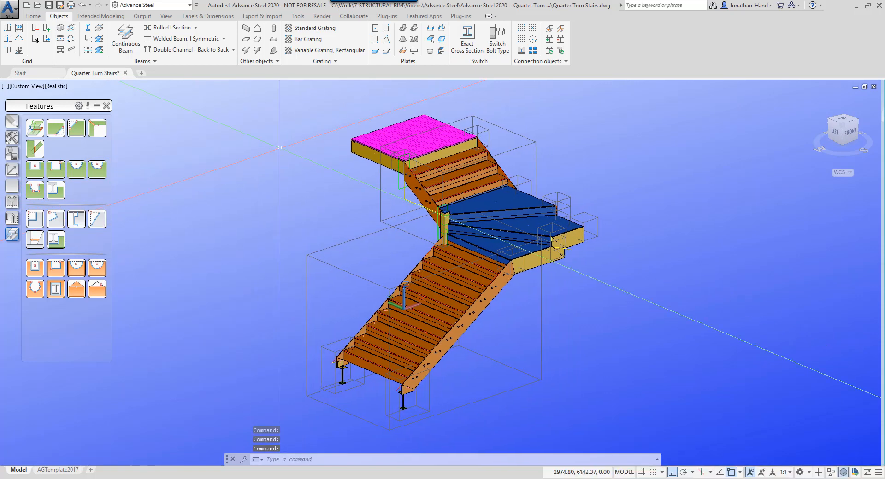